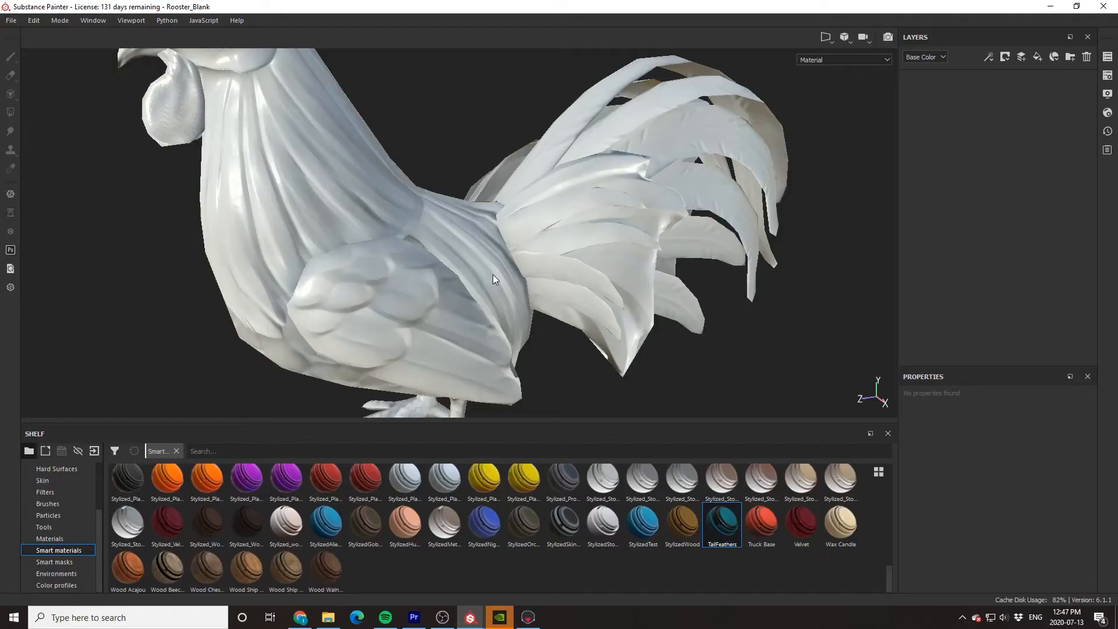
{"action": "scroll", "coordinate": [493, 274], "scroll_direction": "down", "scroll_amount": 3}
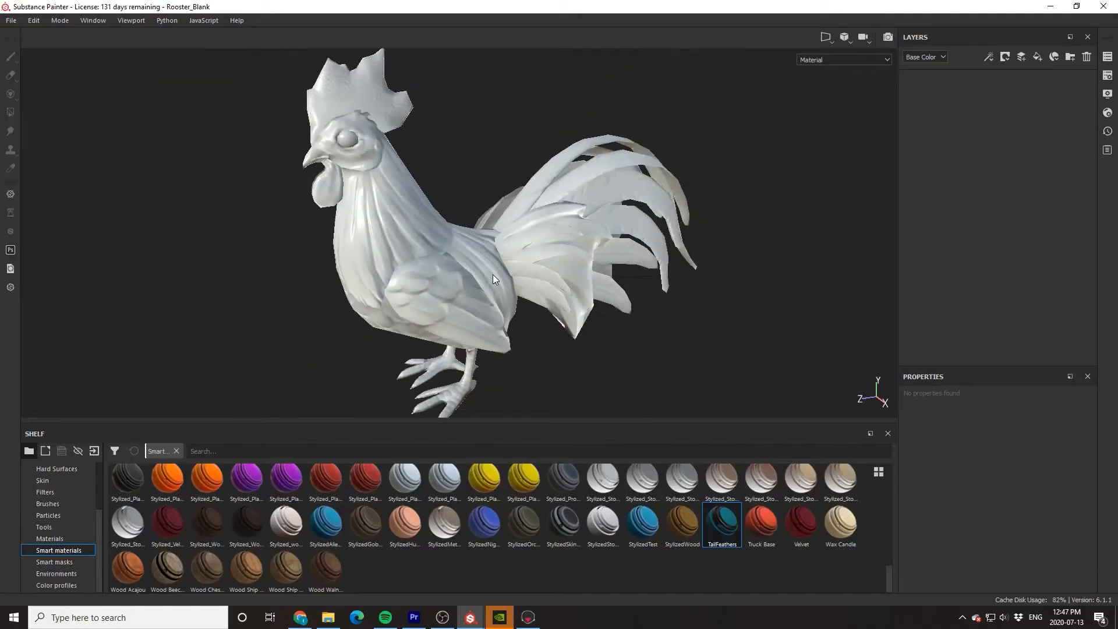
{"action": "mouse_move", "coordinate": [492, 274]}
{"action": "left_mouse_down", "text": "alt"}
{"action": "mouse_move", "coordinate": [432, 275]}
{"action": "mouse_move", "coordinate": [498, 305]}
{"action": "mouse_move", "coordinate": [342, 307]}
{"action": "mouse_move", "coordinate": [460, 298]}
{"action": "left_mouse_up", "text": "alt"}
{"action": "scroll", "coordinate": [433, 277], "scroll_direction": "down", "scroll_amount": 3}
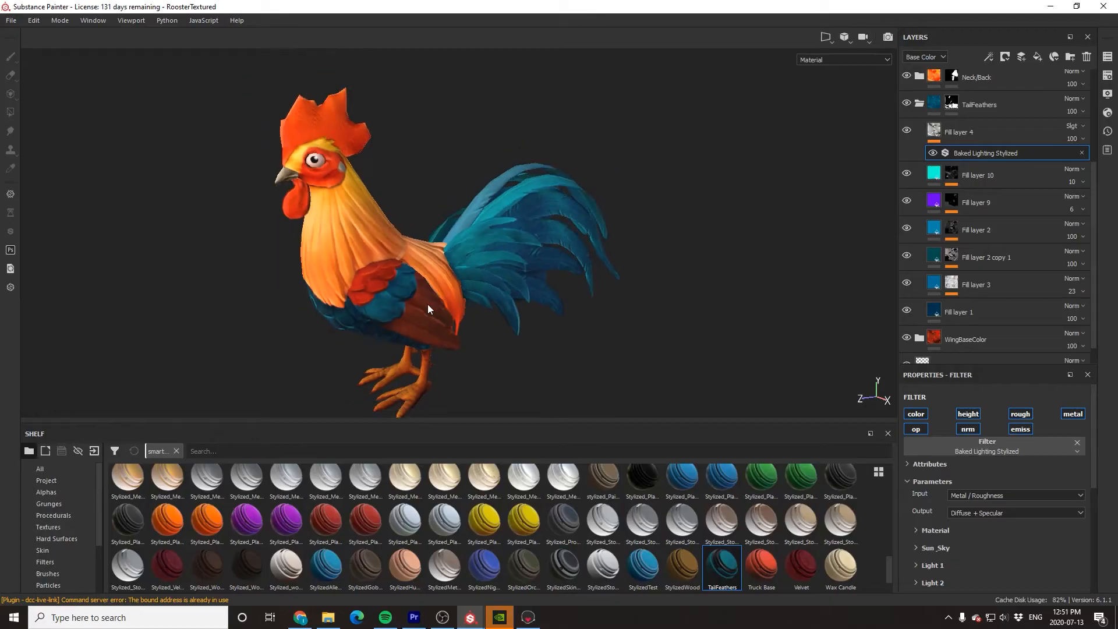
- Collapse the TailFeathers folder and hide the textured rooster's layer folders one by one from Beak down to WingBaseColor
{"action": "mouse_move", "coordinate": [427, 304]}
{"action": "left_mouse_down", "text": "alt"}
{"action": "mouse_move", "coordinate": [282, 302]}
{"action": "mouse_move", "coordinate": [467, 302]}
{"action": "mouse_move", "coordinate": [410, 302]}
{"action": "left_mouse_up", "text": "alt"}
{"action": "scroll", "coordinate": [466, 302], "scroll_direction": "down", "scroll_amount": 1}
{"action": "scroll", "coordinate": [466, 301], "scroll_direction": "up", "scroll_amount": 3}
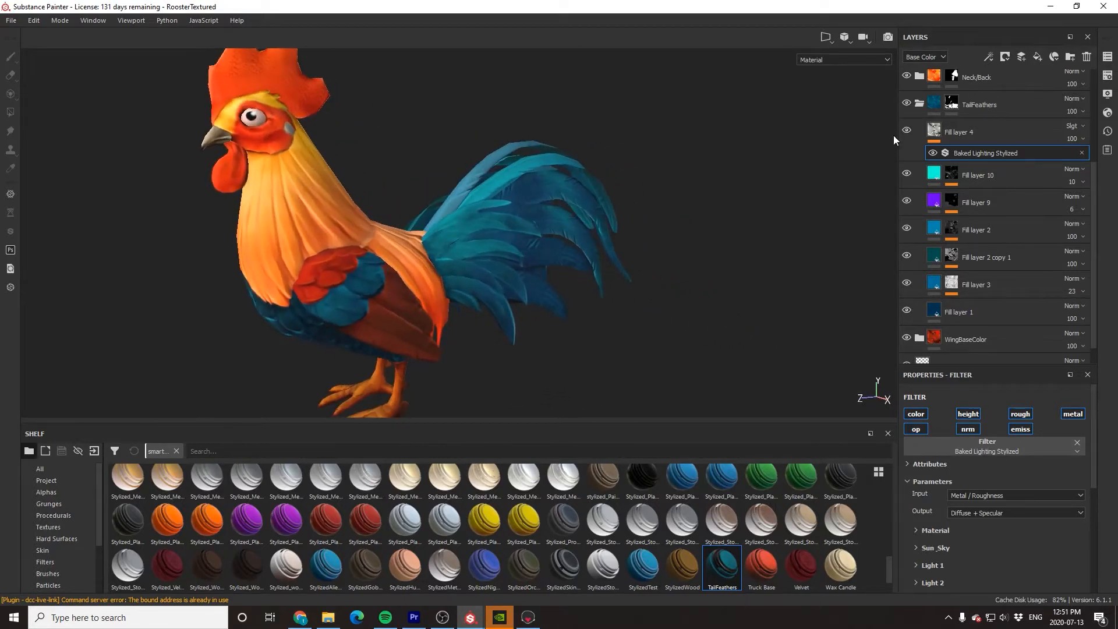
{"action": "left_click", "coordinate": [919, 104]}
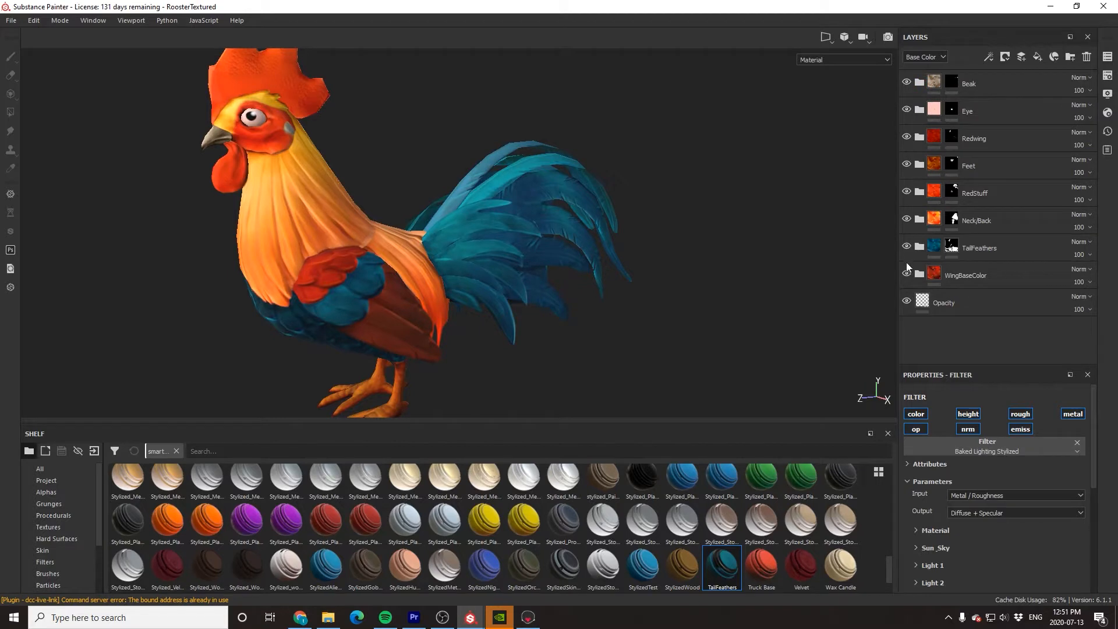
{"action": "left_click", "coordinate": [907, 81]}
{"action": "left_click", "coordinate": [906, 109]}
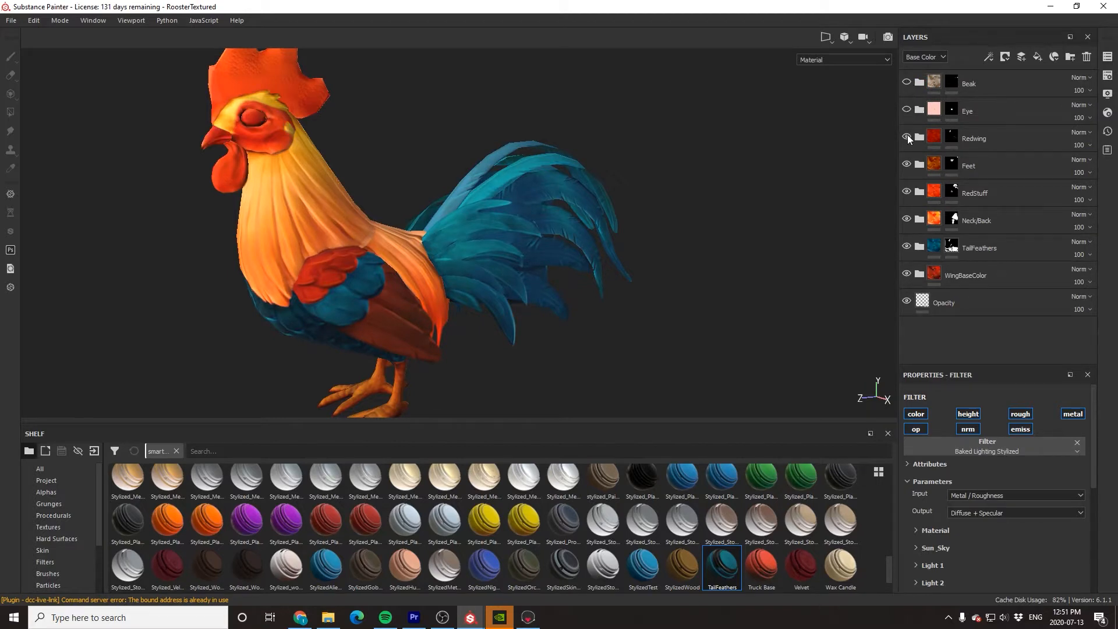
{"action": "left_click", "coordinate": [906, 136]}
{"action": "left_click", "coordinate": [907, 164]}
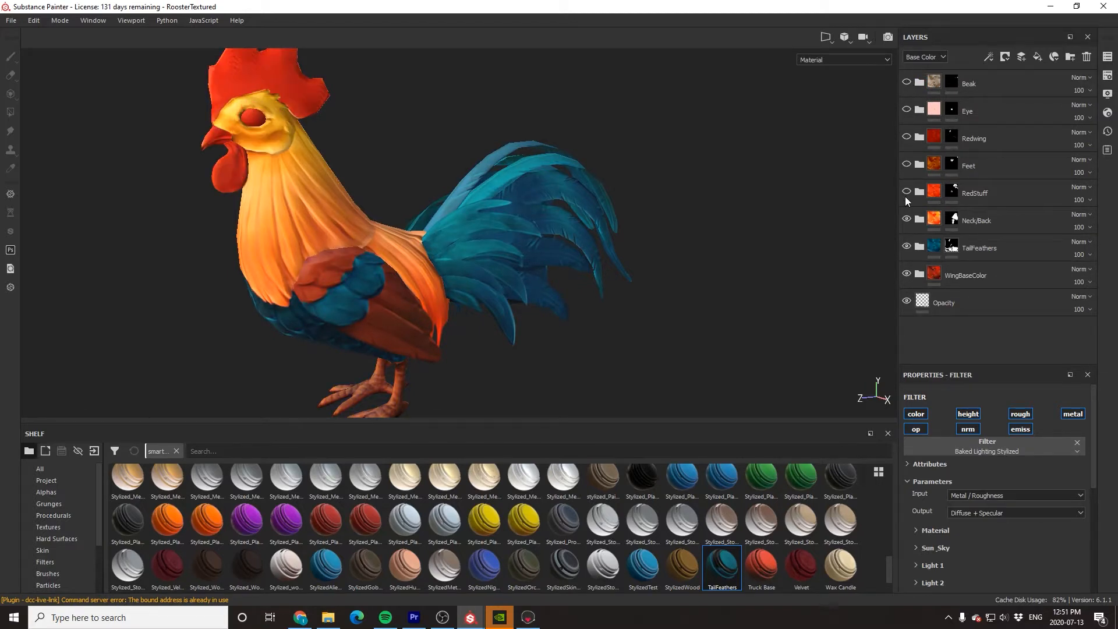
{"action": "left_click", "coordinate": [907, 219]}
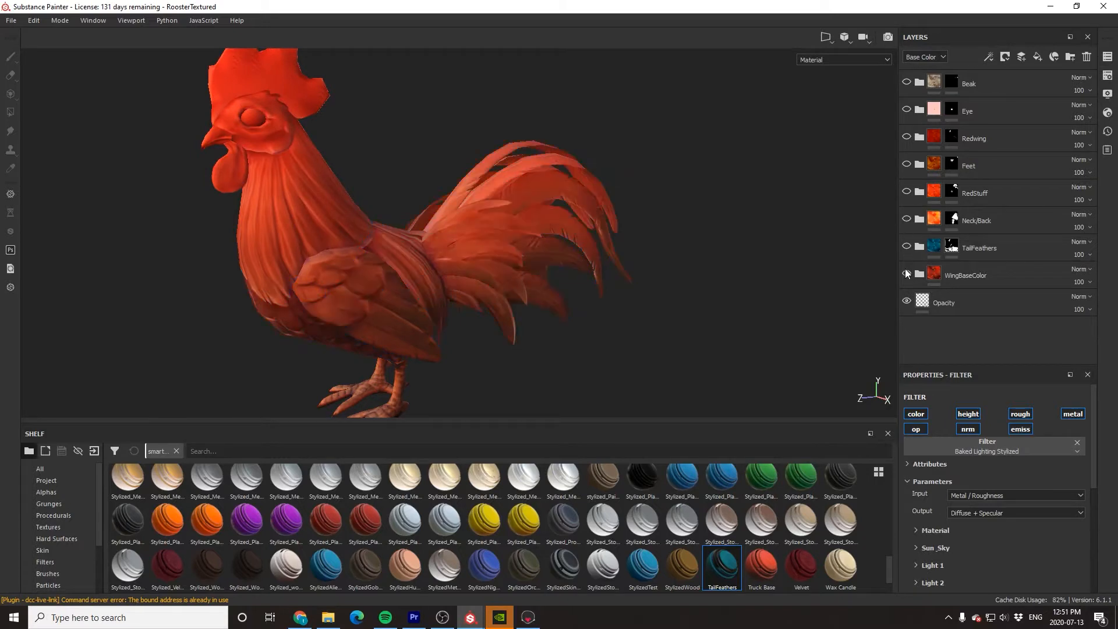
{"action": "left_click", "coordinate": [907, 274]}
{"action": "mouse_move", "coordinate": [696, 245]}
{"action": "left_mouse_down", "text": "alt"}
{"action": "mouse_move", "coordinate": [669, 242]}
{"action": "mouse_move", "coordinate": [688, 256]}
{"action": "left_mouse_up", "text": "alt"}
- Show the rooster's layer folders again one by one from WingBaseColor up to Beak
{"action": "left_click", "coordinate": [907, 273]}
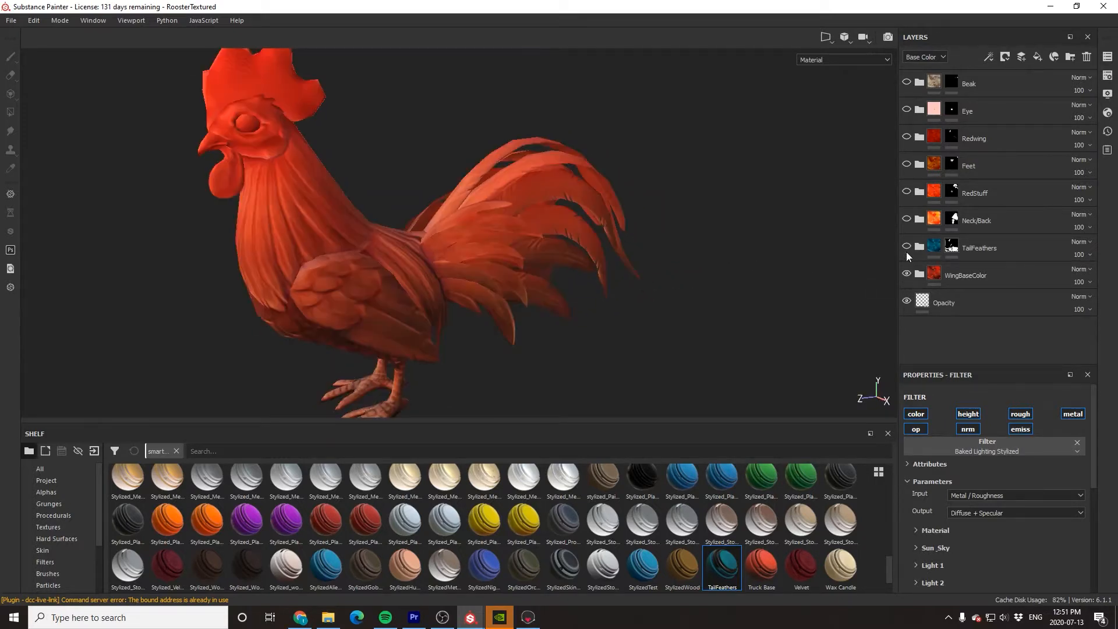
{"action": "left_click", "coordinate": [907, 219]}
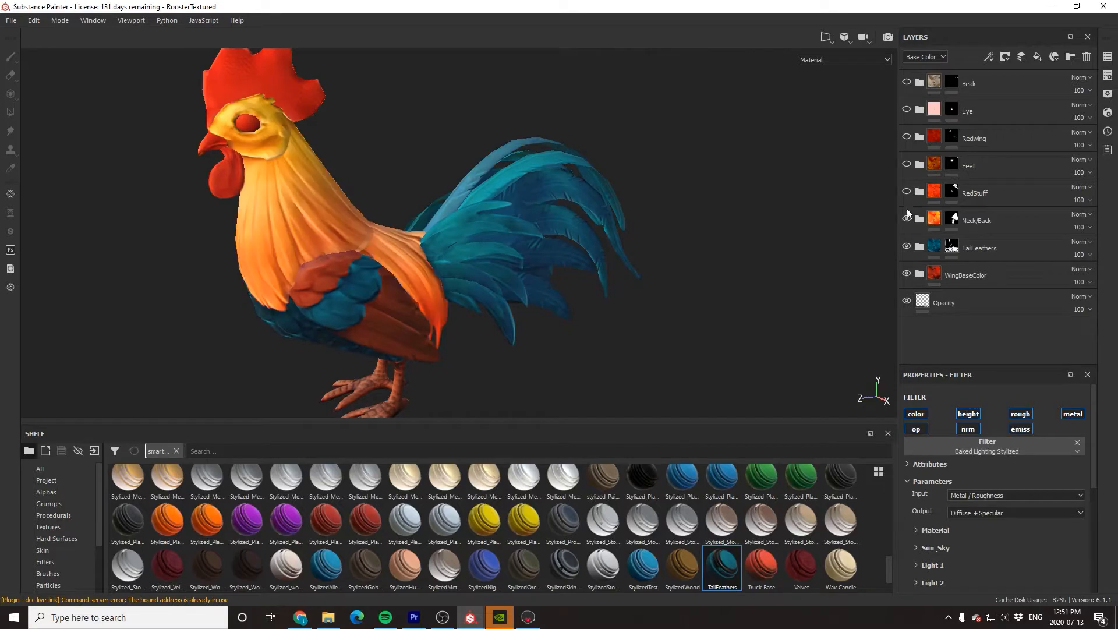
{"action": "left_click", "coordinate": [907, 137]}
{"action": "left_click", "coordinate": [907, 110]}
{"action": "left_click", "coordinate": [906, 82]}
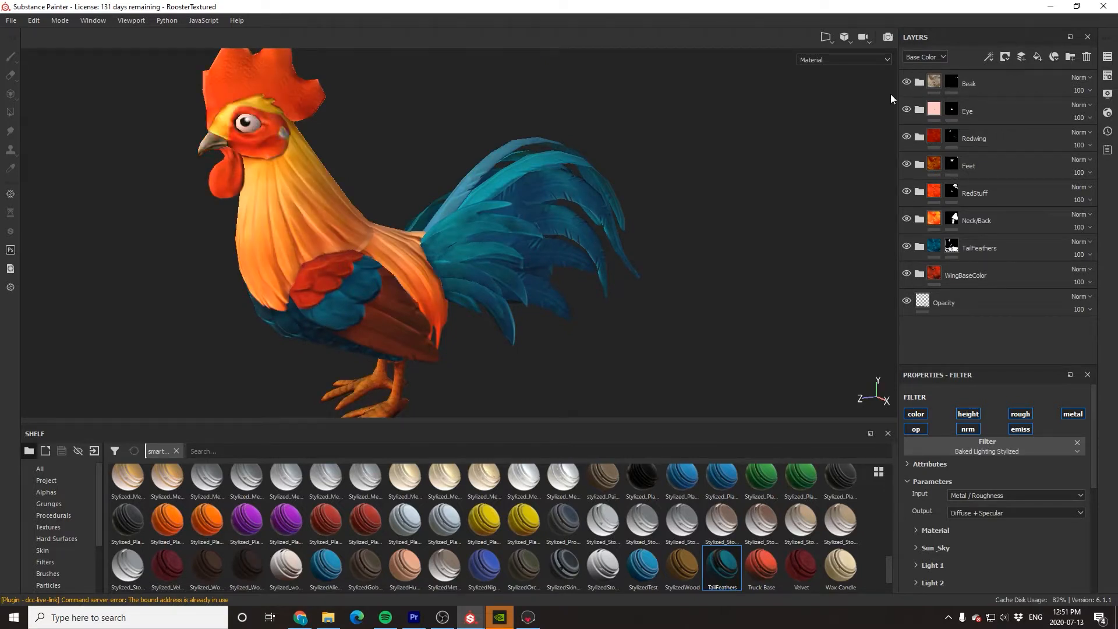
{"action": "left_click_drag", "start_coordinate": [652, 195], "coordinate": [628, 193], "text": "alt"}
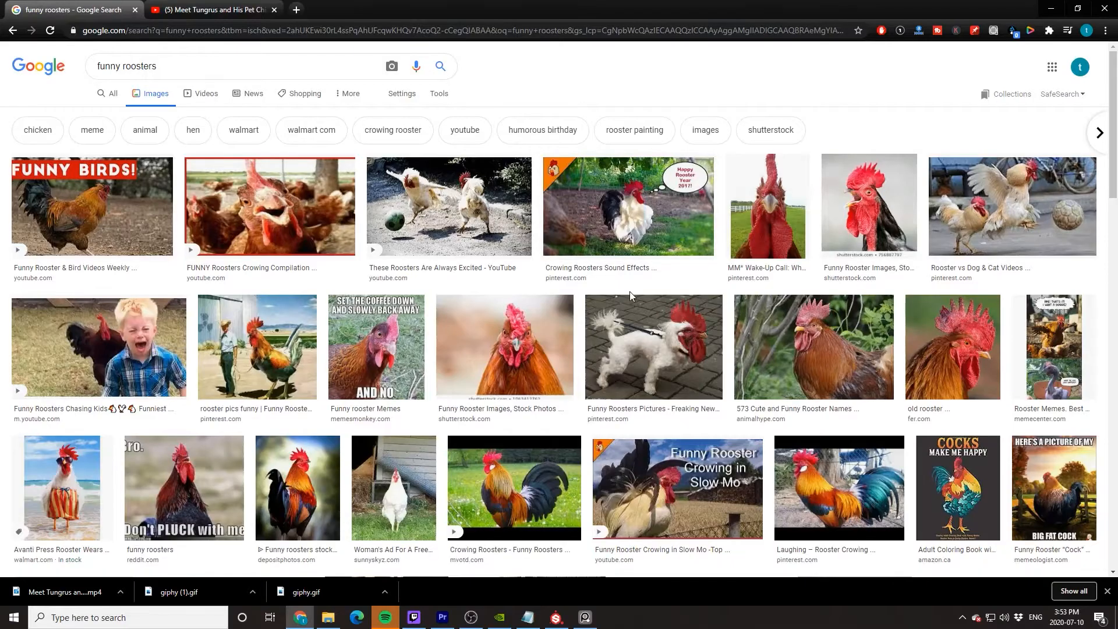
- Browse the Google image results for funny roosters and enter the search query "pictures of cocks"
{"action": "scroll", "coordinate": [630, 291], "scroll_direction": "down", "scroll_amount": 9}
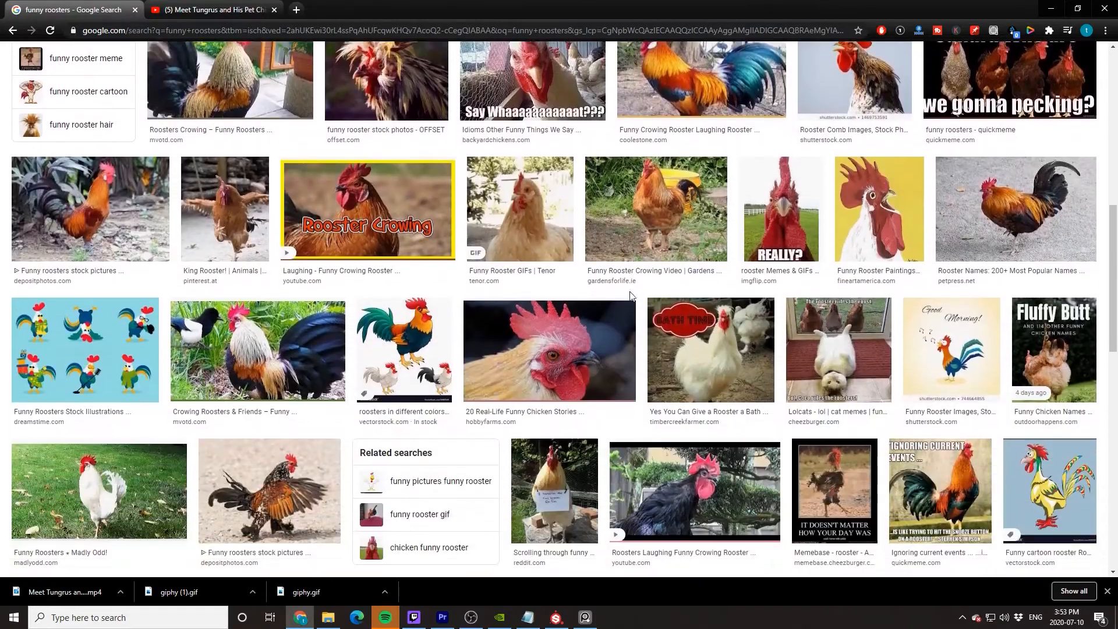
{"action": "scroll", "coordinate": [629, 296], "scroll_direction": "down", "scroll_amount": 10}
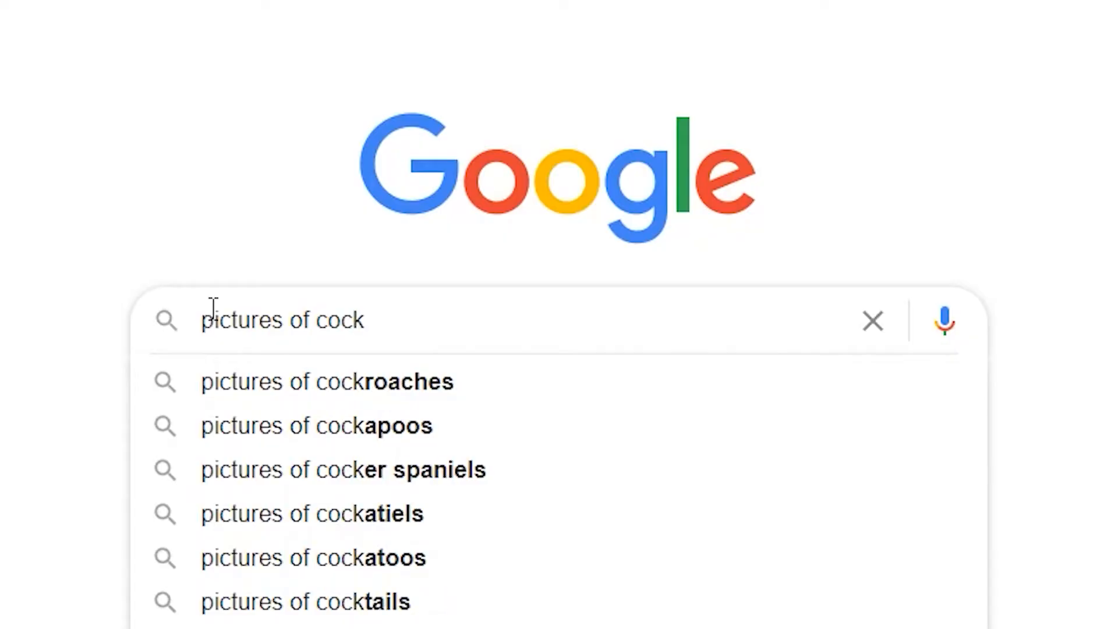
{"action": "type", "text": "s"}
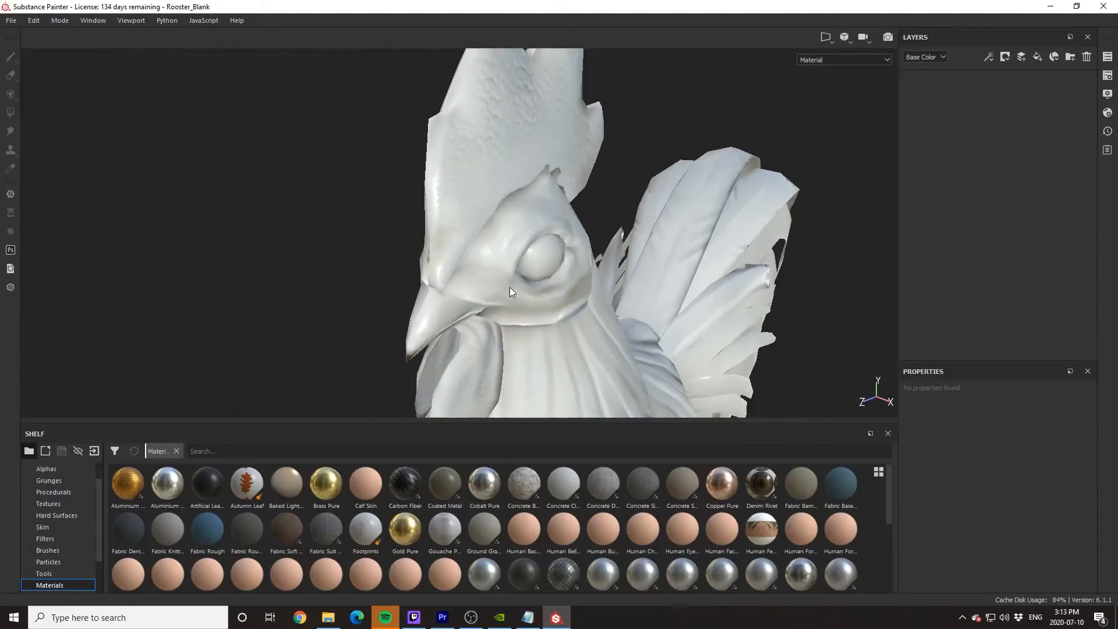
{"action": "left_click_drag", "start_coordinate": [510, 291], "coordinate": [462, 268], "text": "alt"}
{"action": "scroll", "coordinate": [557, 298], "scroll_direction": "up", "scroll_amount": 5}
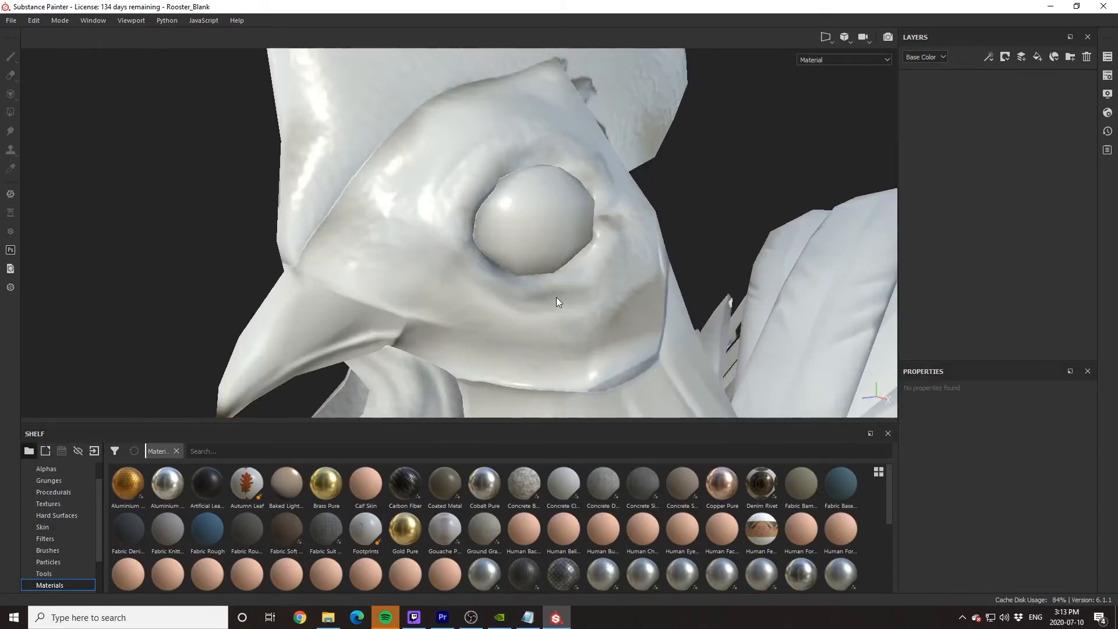
{"action": "left_click_drag", "start_coordinate": [557, 302], "coordinate": [616, 322], "text": "alt"}
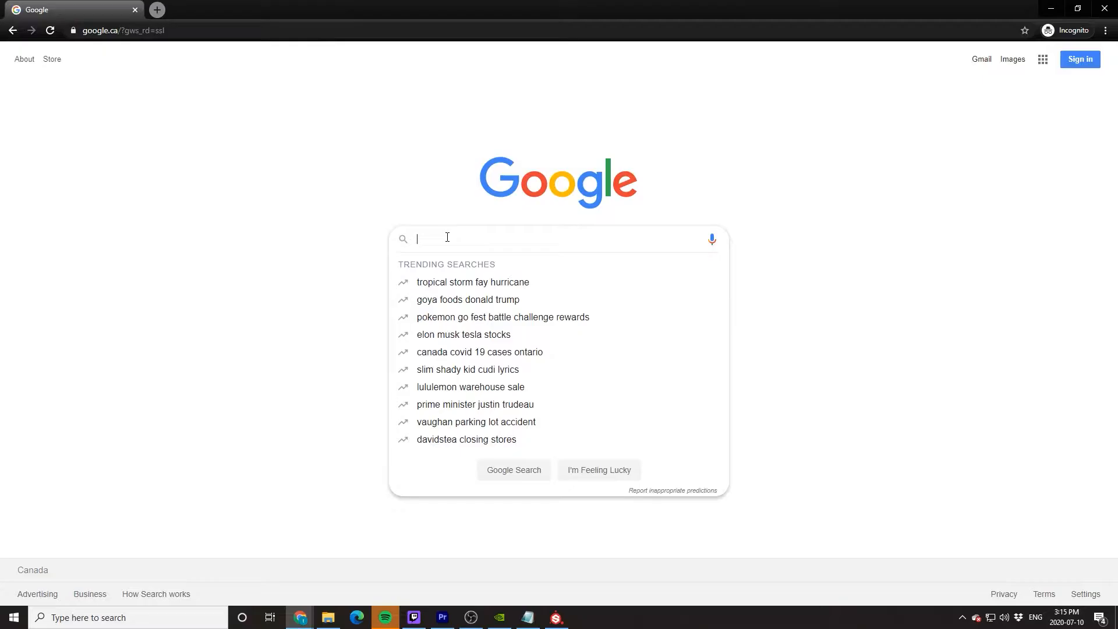
- Switch to Google and enter "what am i doing wi" as the search query
{"action": "type", "text": "what am i doing wi"}
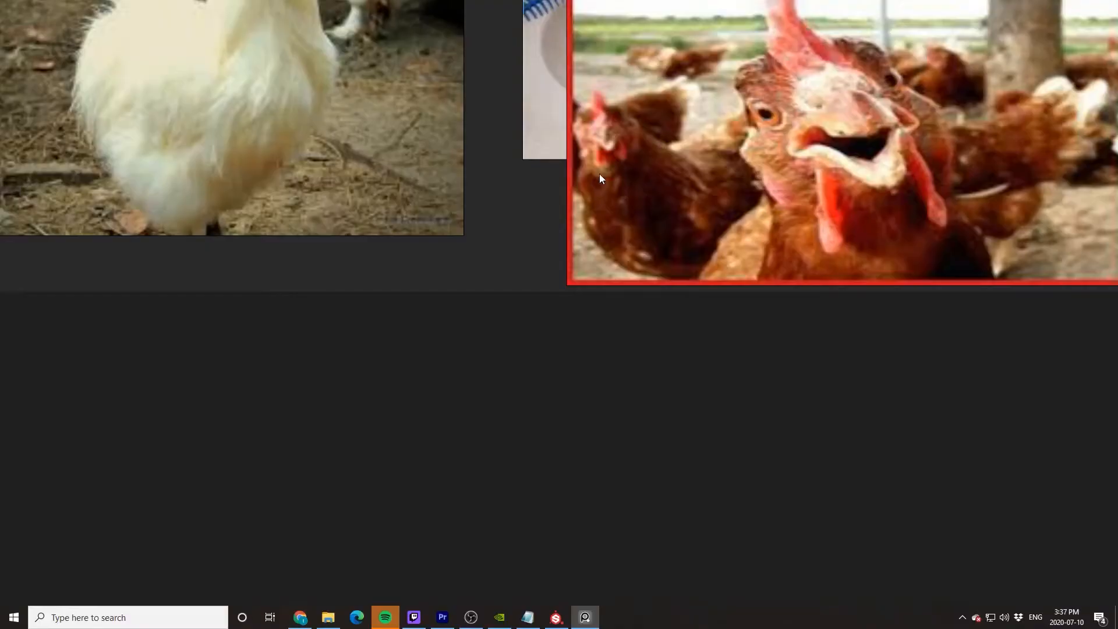
- Look through the collected rooster pictures on the reference board
{"action": "middle_click_drag", "start_coordinate": [599, 173], "coordinate": [605, 334]}
{"action": "scroll", "coordinate": [604, 347], "scroll_direction": "down", "scroll_amount": 4}
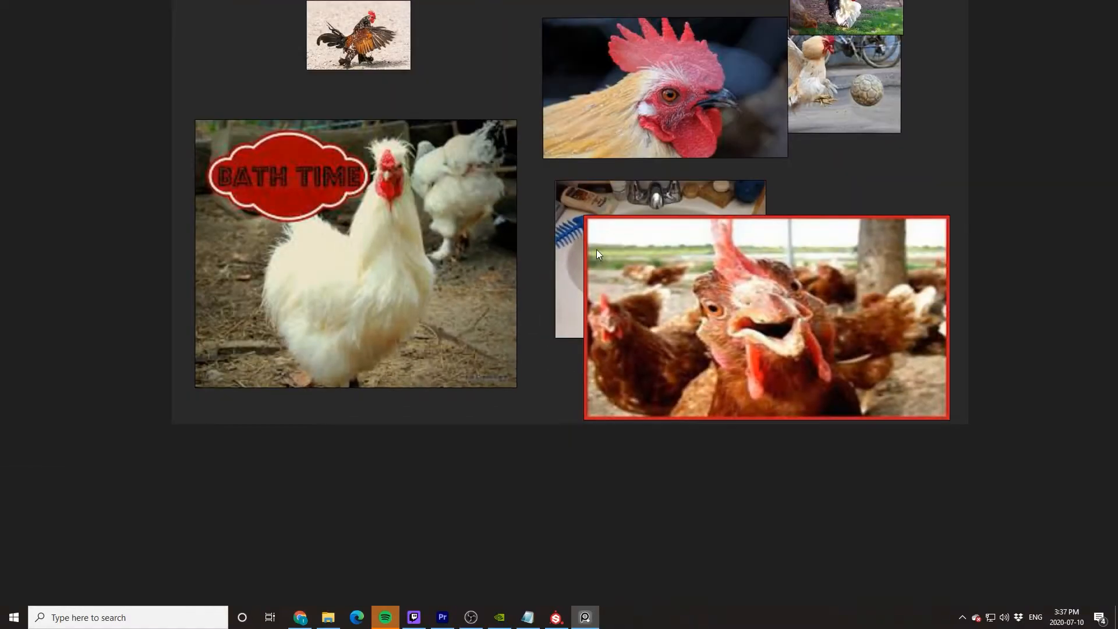
{"action": "middle_click_drag", "start_coordinate": [596, 249], "coordinate": [596, 333]}
{"action": "middle_click_drag", "start_coordinate": [642, 116], "coordinate": [656, 486]}
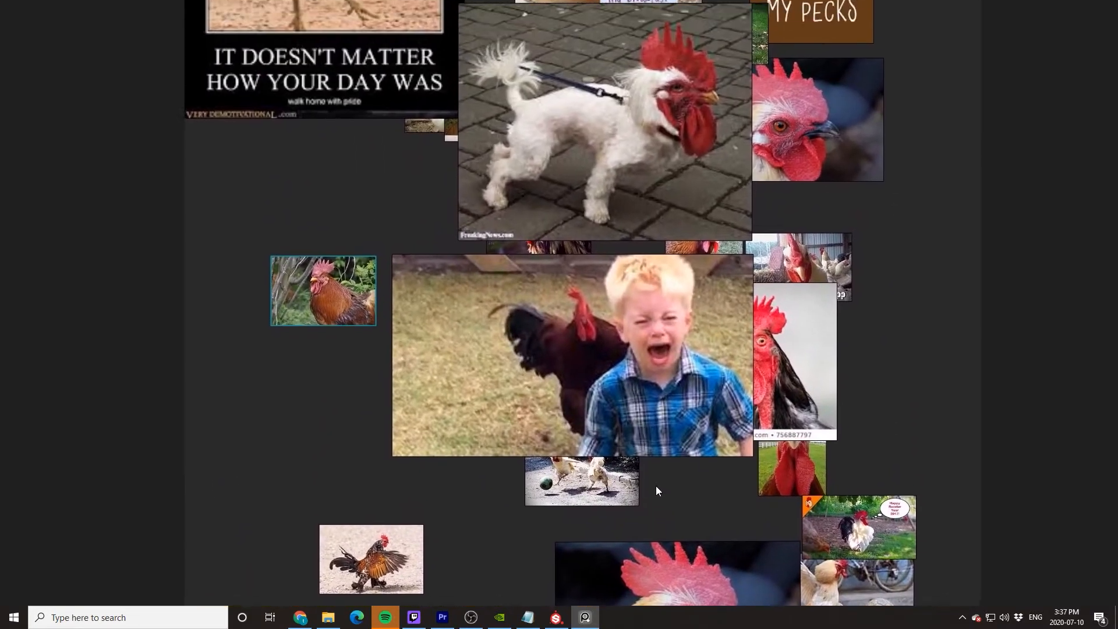
{"action": "middle_click_drag", "start_coordinate": [630, 50], "coordinate": [631, 230]}
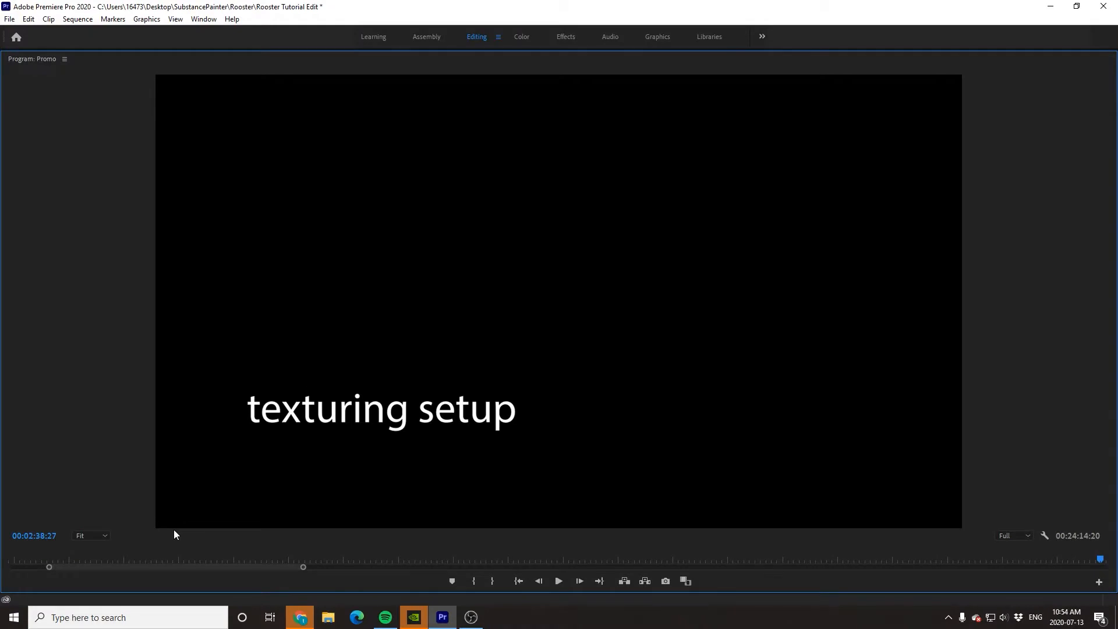
- Launch Substance Painter and decline downloading the new version
{"action": "left_click", "coordinate": [81, 617]}
{"action": "type", "text": "sub"}
{"action": "key", "text": "Return"}
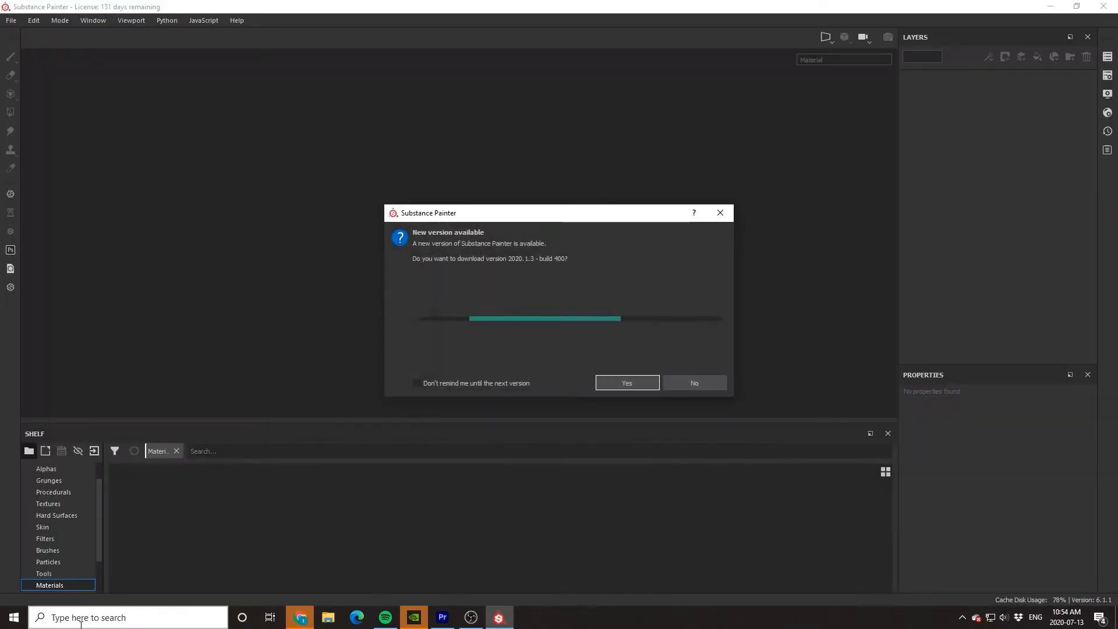
{"action": "left_click", "coordinate": [694, 386]}
- Open the recent project Rooster_Blank.spp
{"action": "left_click", "coordinate": [13, 23]}
{"action": "mouse_move", "coordinate": [107, 56]}
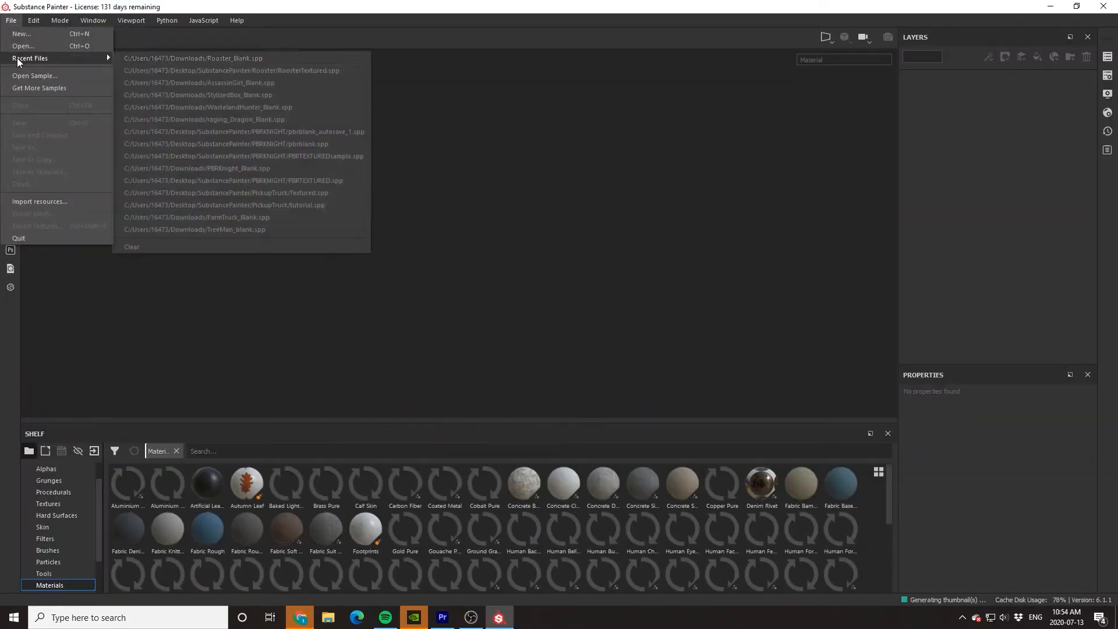
{"action": "left_click", "coordinate": [162, 58]}
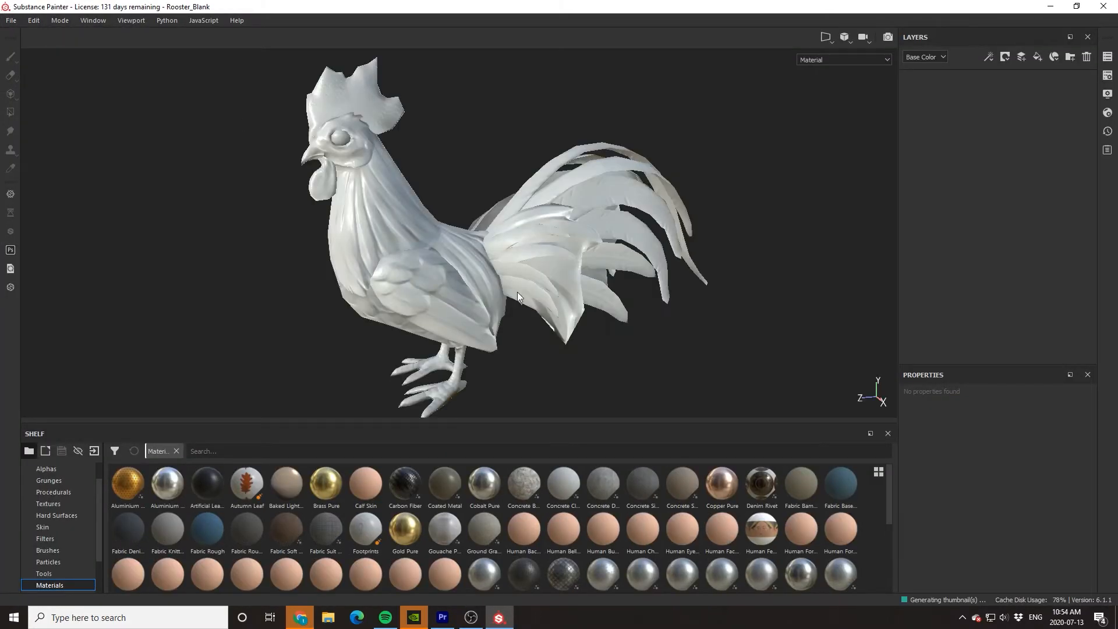
{"action": "left_click_drag", "start_coordinate": [517, 292], "coordinate": [484, 264], "text": "alt"}
{"action": "scroll", "coordinate": [441, 268], "scroll_direction": "up", "scroll_amount": 5}
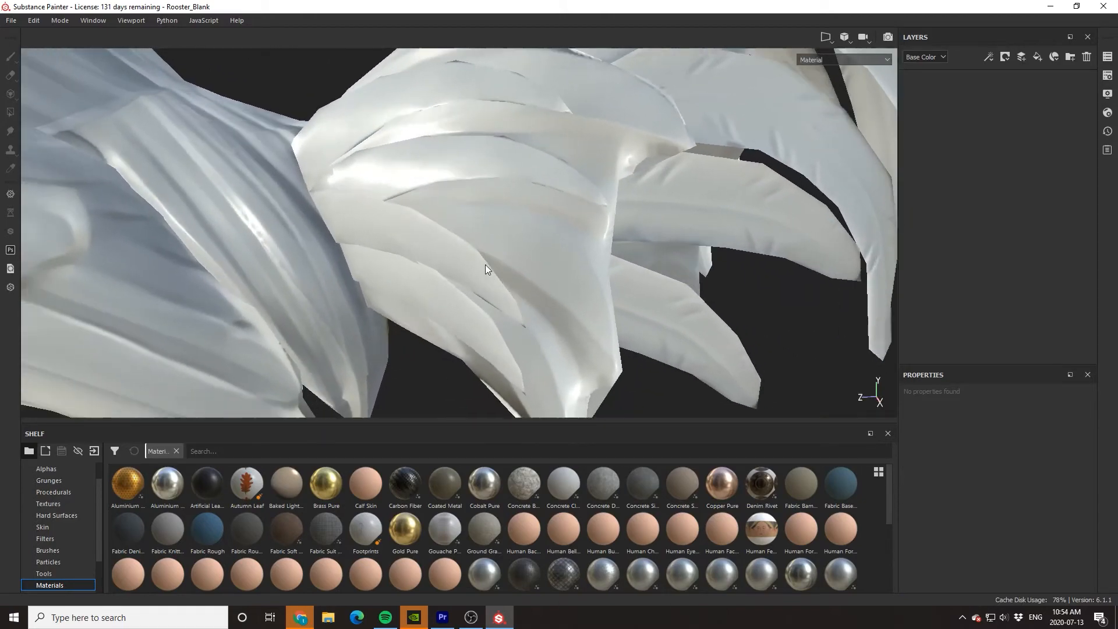
{"action": "scroll", "coordinate": [392, 258], "scroll_direction": "down", "scroll_amount": 5}
{"action": "left_click_drag", "start_coordinate": [393, 259], "coordinate": [436, 240], "text": "alt"}
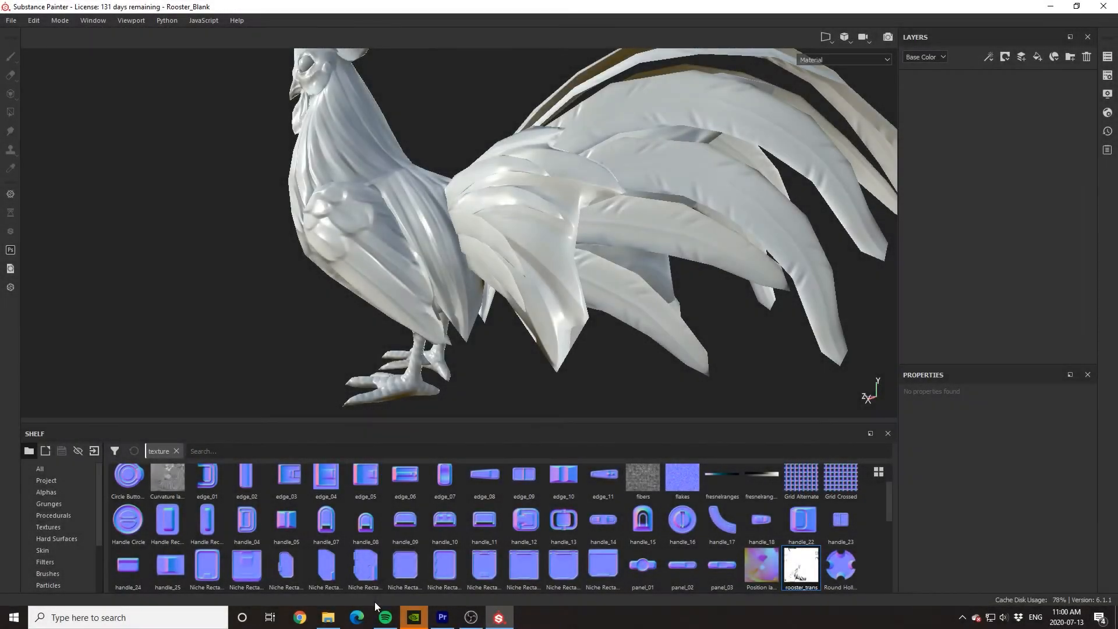
- Import rooster_trans.png from the 2017-year-of-the-rooster folder into the shelf as a texture resource
{"action": "left_click", "coordinate": [328, 617]}
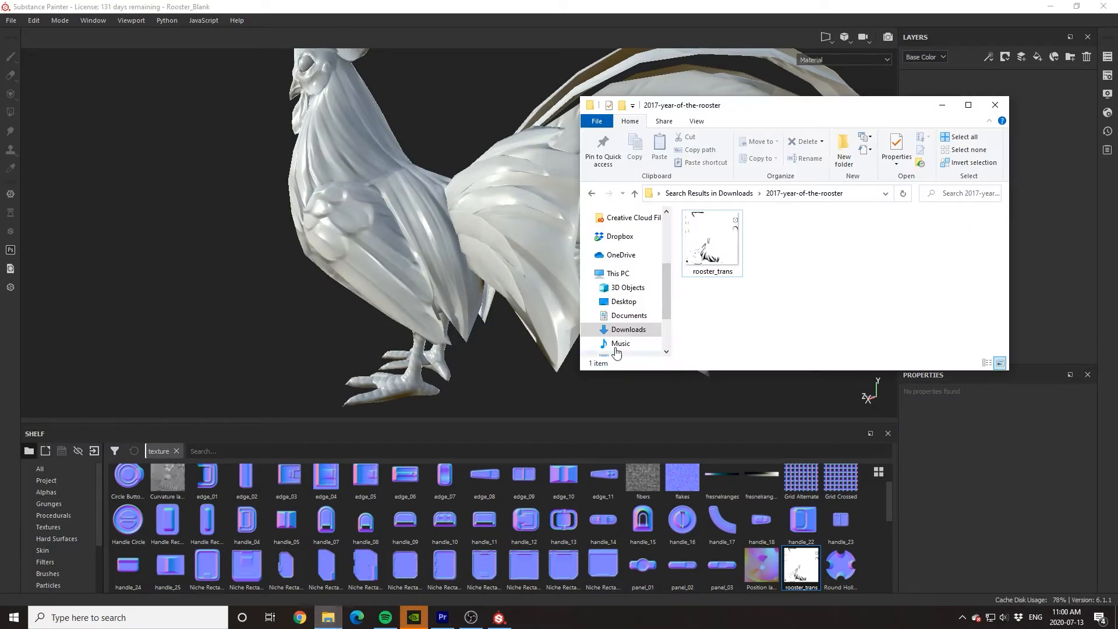
{"action": "left_click_drag", "start_coordinate": [571, 524], "coordinate": [571, 524]}
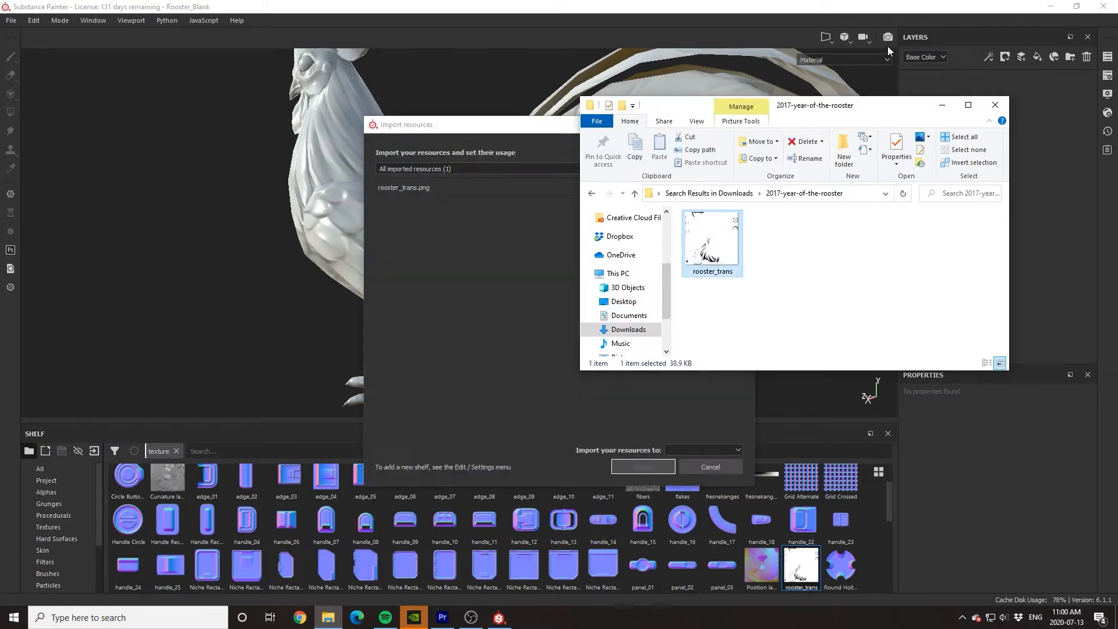
{"action": "left_click", "coordinate": [944, 103]}
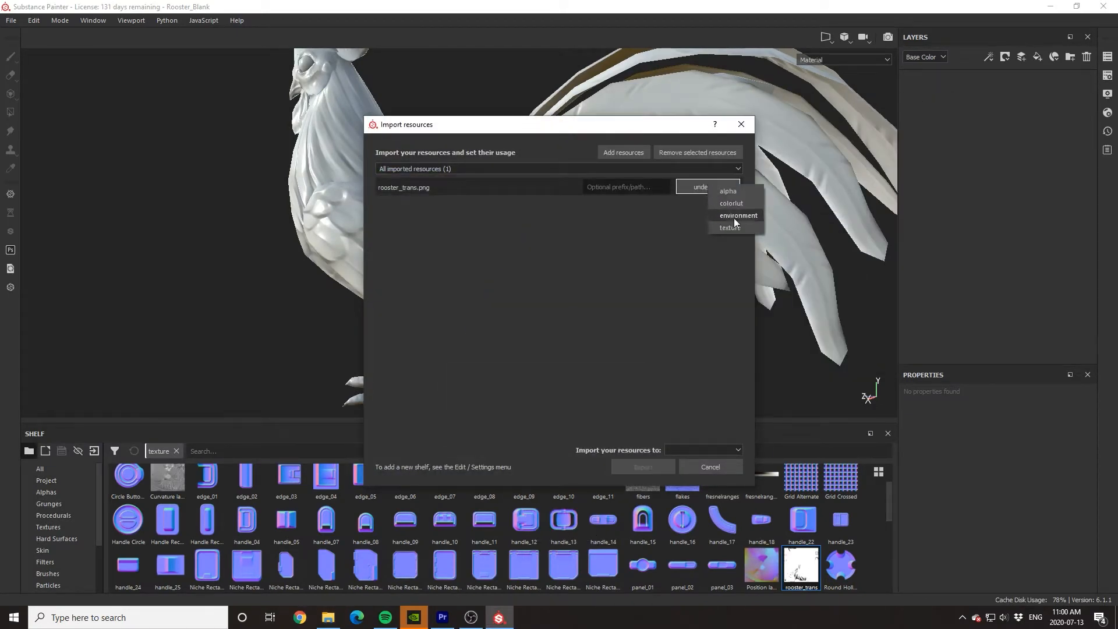
{"action": "left_click", "coordinate": [741, 226]}
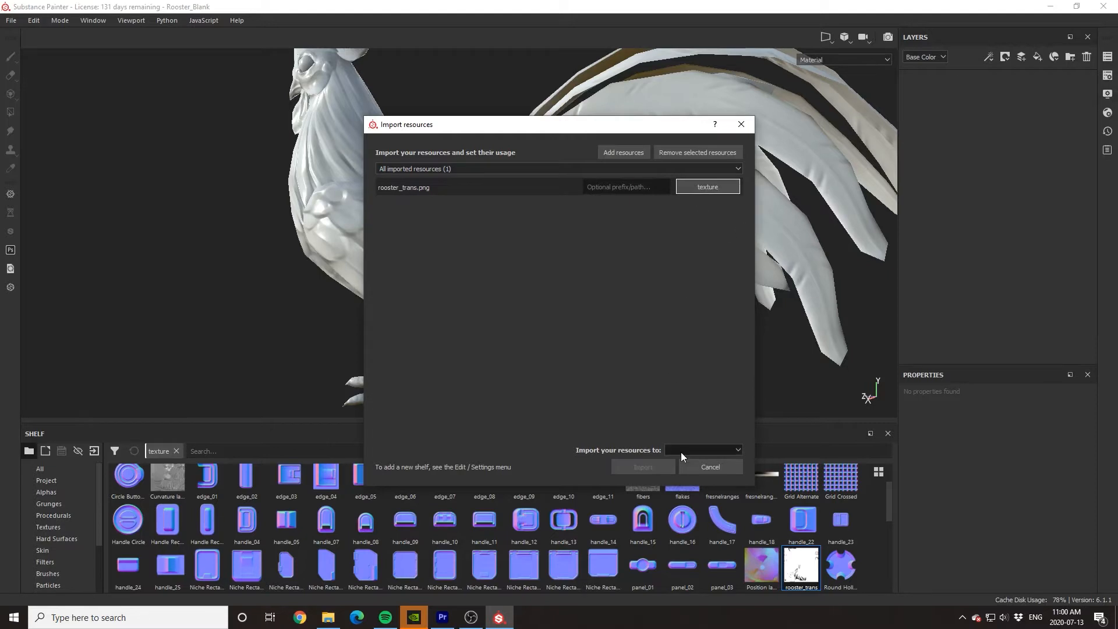
{"action": "left_click", "coordinate": [681, 452]}
{"action": "left_click", "coordinate": [680, 458]}
{"action": "left_click", "coordinate": [653, 465]}
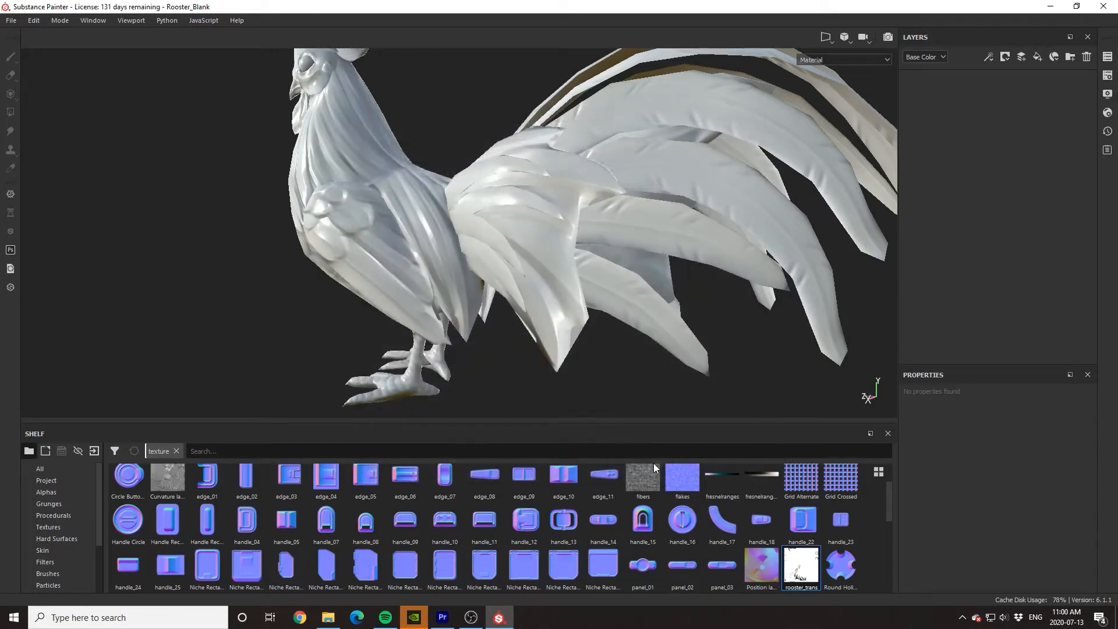
- Add a fill layer with only the opacity channel enabled and assign the rooster_trans texture to its opacity
{"action": "left_click", "coordinate": [1039, 57]}
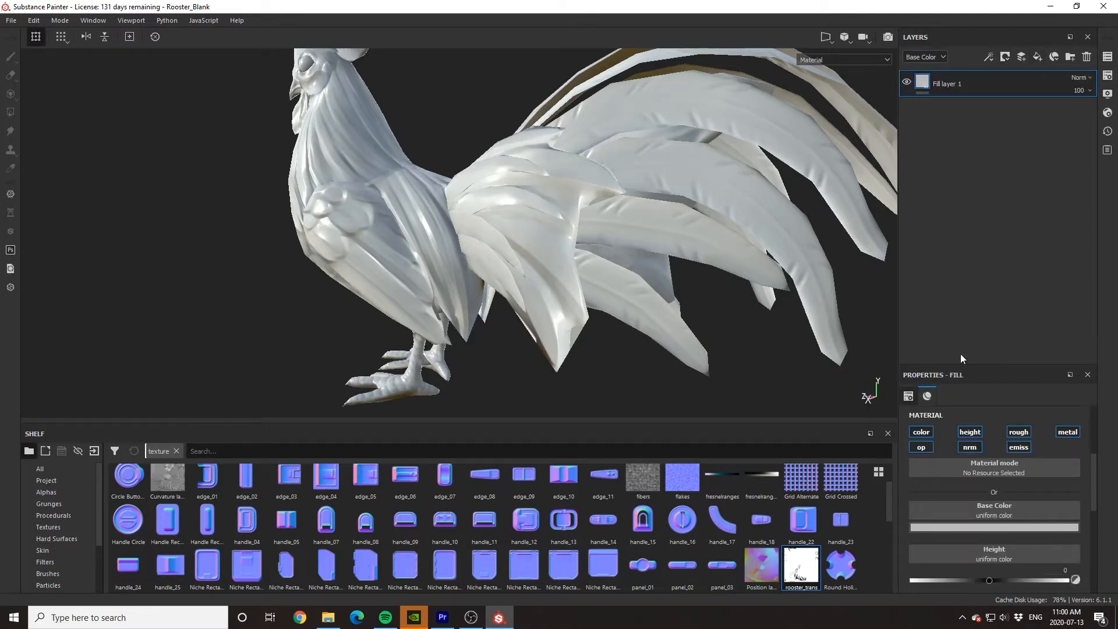
{"action": "left_click", "coordinate": [923, 447]}
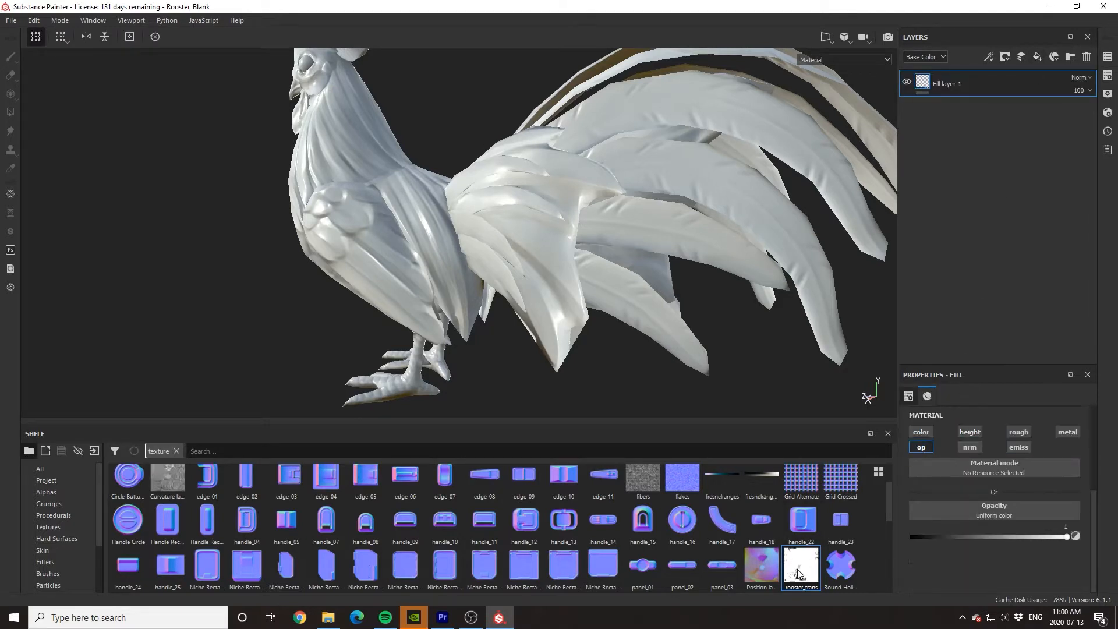
{"action": "left_click_drag", "start_coordinate": [932, 512], "coordinate": [940, 514]}
{"action": "left_click_drag", "start_coordinate": [770, 375], "coordinate": [590, 308], "text": "alt"}
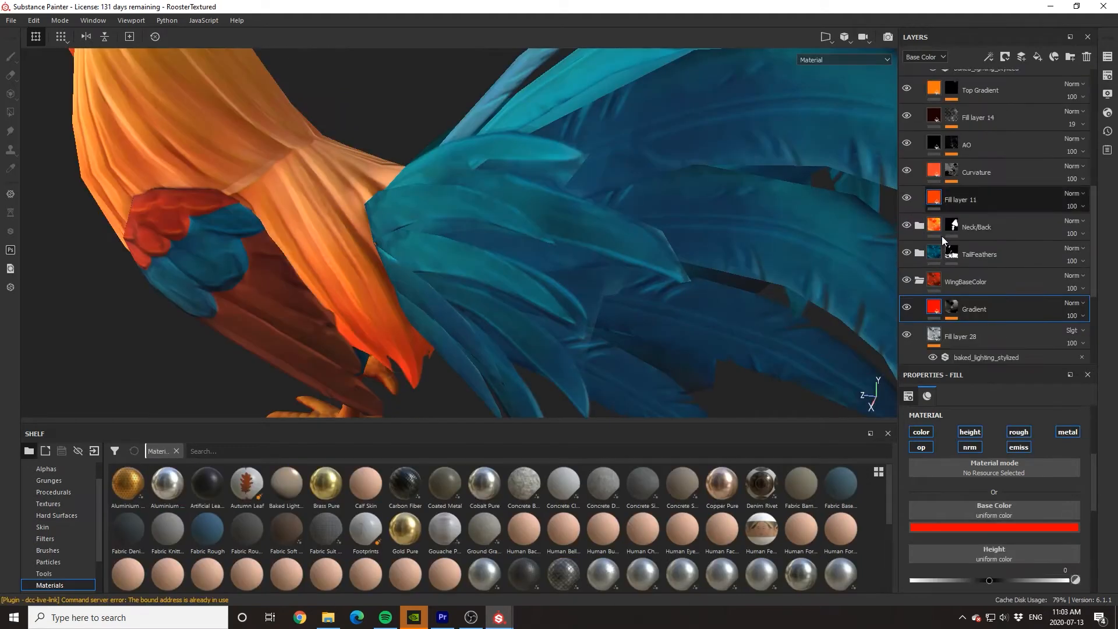
- In the RoosterTextured project, turn off the opacity channel on the Gradient fill layer in the WingBaseColor folder
{"action": "left_click", "coordinate": [937, 241]}
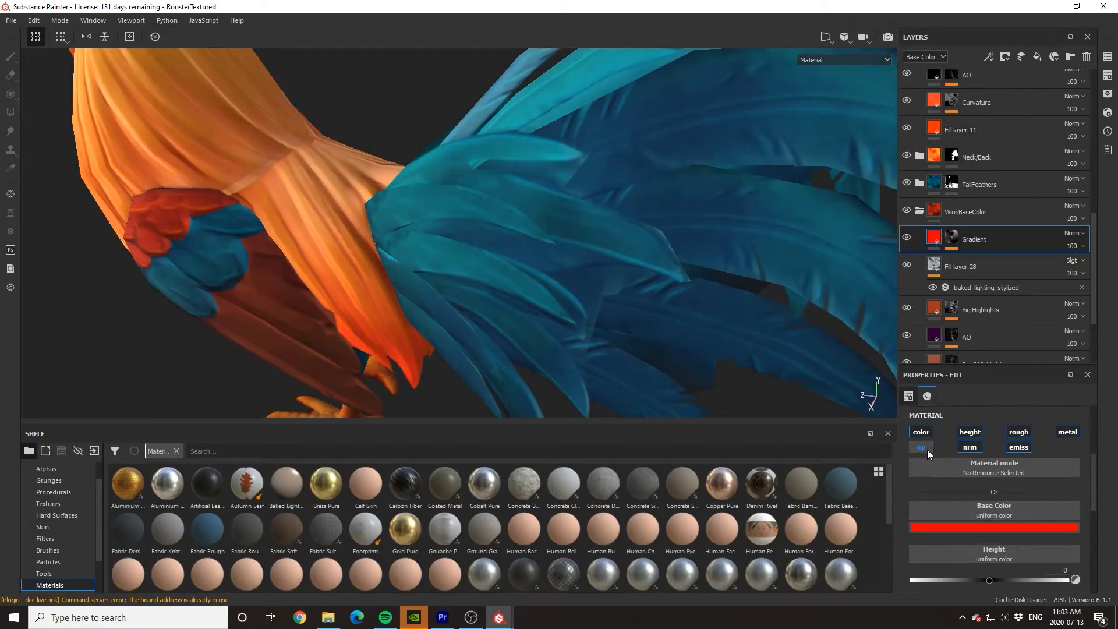
{"action": "left_click", "coordinate": [921, 433], "text": "ctrl"}
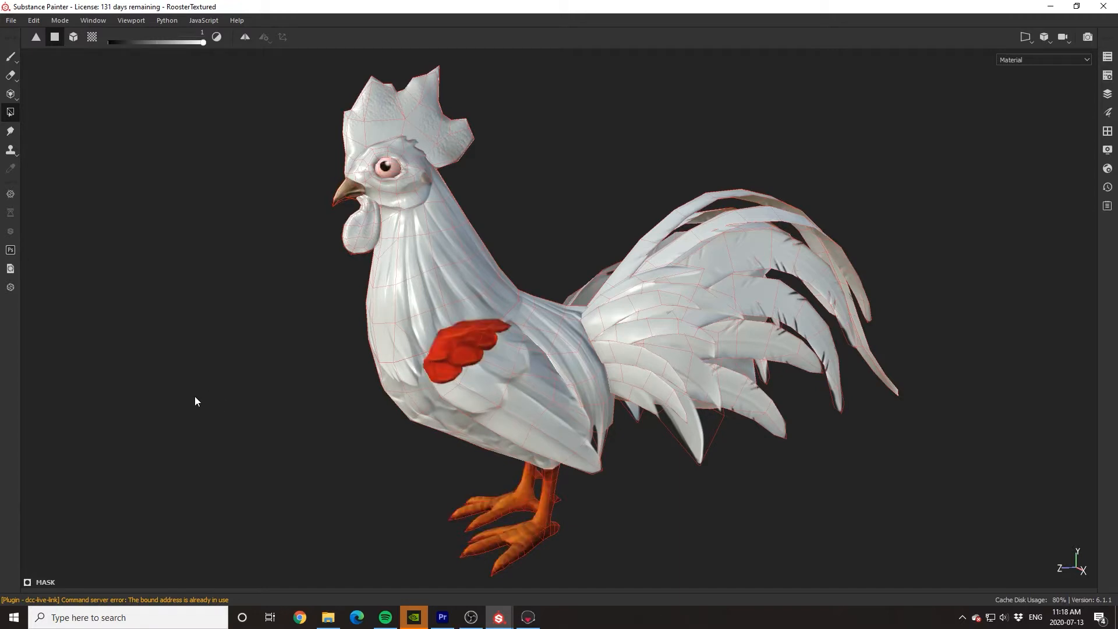
- Examine the textured rooster's color regions on the neck, wing and tail feathers from several angles
{"action": "mouse_move", "coordinate": [195, 401]}
{"action": "left_mouse_down", "text": "alt"}
{"action": "mouse_move", "coordinate": [274, 392]}
{"action": "mouse_move", "coordinate": [198, 398]}
{"action": "left_mouse_up", "text": "alt"}
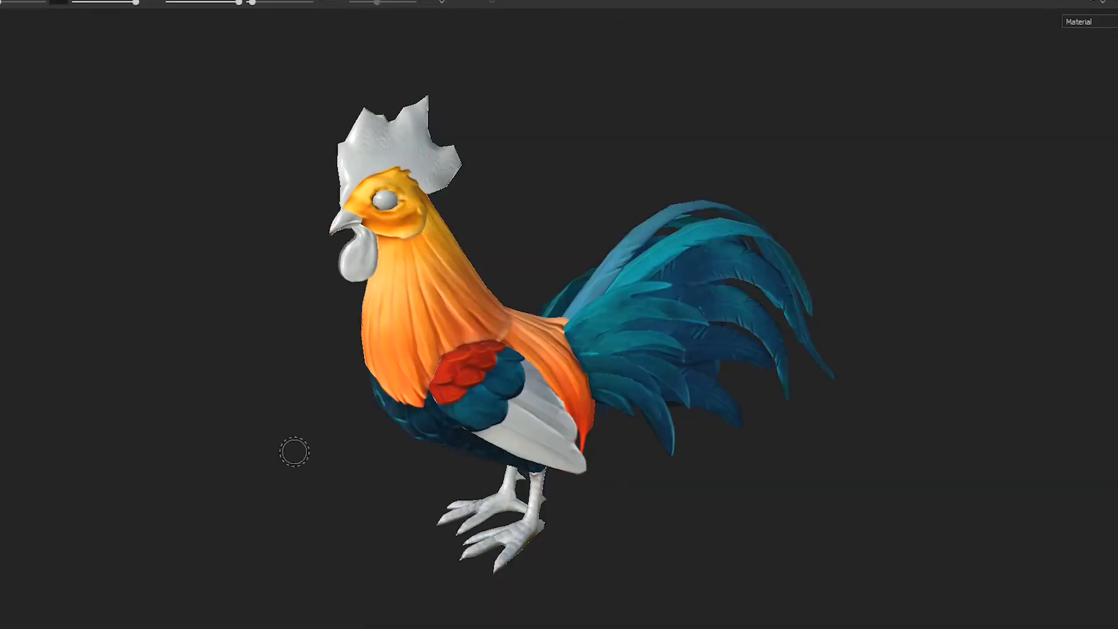
{"action": "left_click_drag", "start_coordinate": [291, 452], "coordinate": [325, 427], "text": "alt"}
{"action": "middle_click_drag", "start_coordinate": [386, 449], "coordinate": [344, 414], "text": "alt"}
{"action": "left_click_drag", "start_coordinate": [346, 416], "coordinate": [244, 434], "text": "alt"}
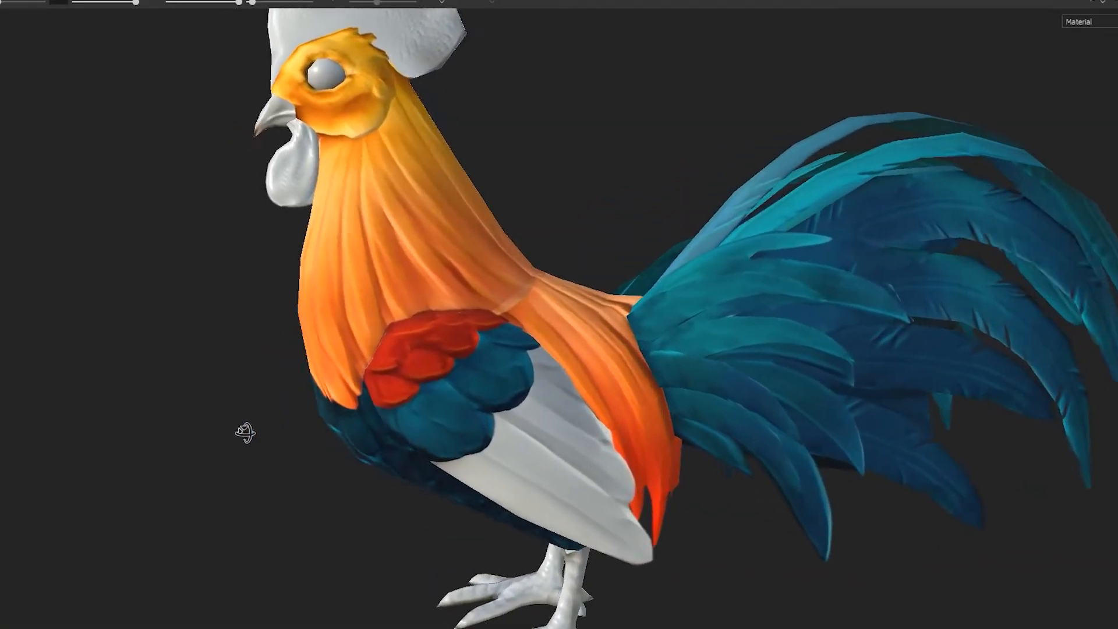
{"action": "middle_click_drag", "start_coordinate": [406, 413], "coordinate": [297, 349], "text": "alt"}
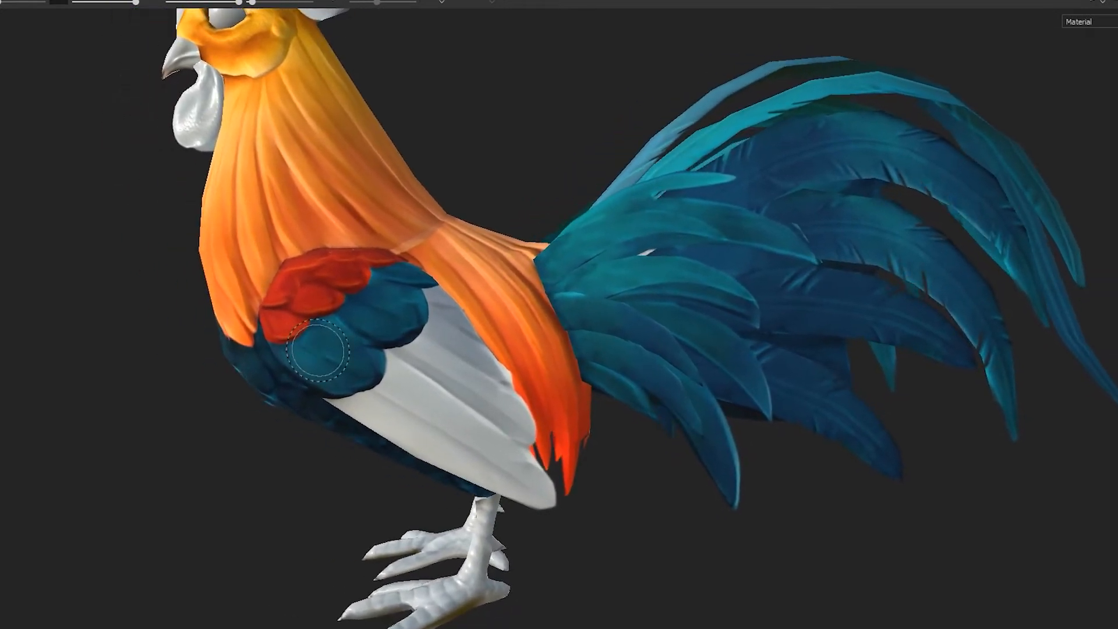
{"action": "scroll", "coordinate": [324, 353], "scroll_direction": "up", "scroll_amount": 3}
{"action": "mouse_move", "coordinate": [324, 383]}
{"action": "left_mouse_down", "text": "alt"}
{"action": "mouse_move", "coordinate": [406, 392]}
{"action": "mouse_move", "coordinate": [305, 459]}
{"action": "mouse_move", "coordinate": [365, 435]}
{"action": "mouse_move", "coordinate": [623, 425]}
{"action": "mouse_move", "coordinate": [581, 449]}
{"action": "mouse_move", "coordinate": [497, 430]}
{"action": "mouse_move", "coordinate": [553, 373]}
{"action": "mouse_move", "coordinate": [439, 349]}
{"action": "mouse_move", "coordinate": [270, 347]}
{"action": "mouse_move", "coordinate": [64, 322]}
{"action": "mouse_move", "coordinate": [232, 399]}
{"action": "mouse_move", "coordinate": [369, 292]}
{"action": "mouse_move", "coordinate": [515, 299]}
{"action": "left_mouse_up", "text": "alt"}
{"action": "key", "text": "f"}
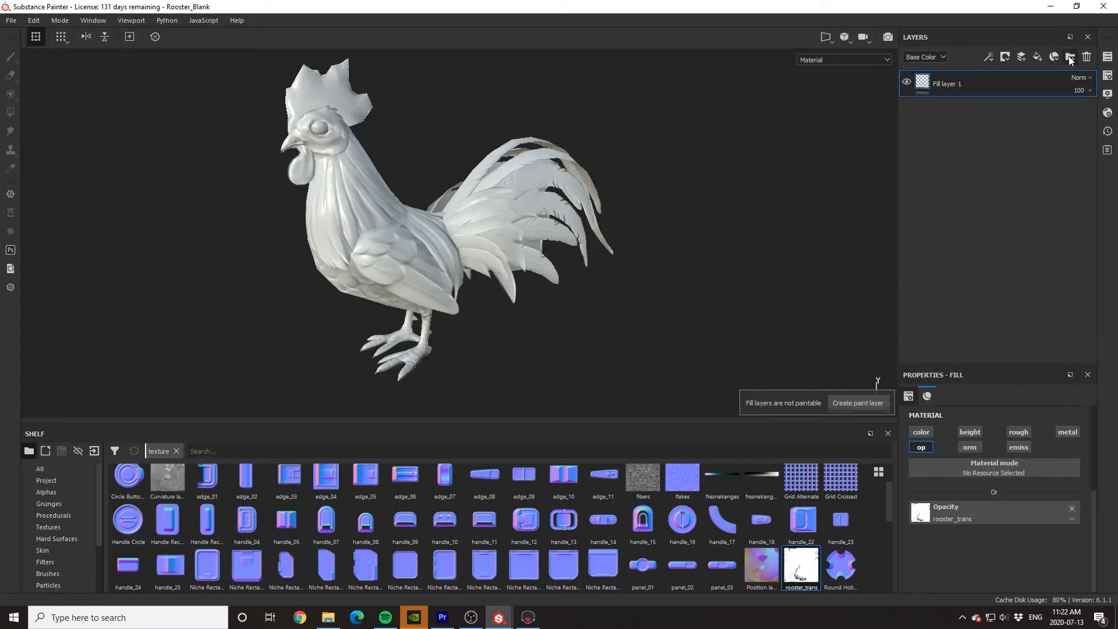
- Create a layer folder named Tailfeathers and place a new fill layer inside it
{"action": "left_click", "coordinate": [1071, 57]}
{"action": "double_click", "coordinate": [958, 83]}
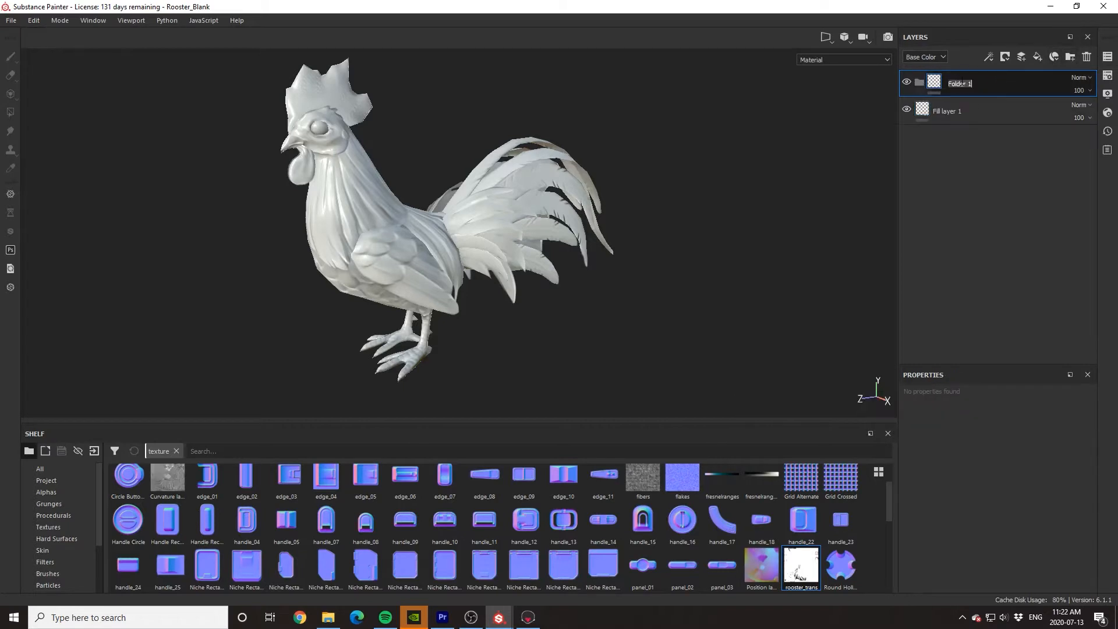
{"action": "left_click", "coordinate": [1037, 57]}
{"action": "left_click_drag", "start_coordinate": [991, 86], "coordinate": [994, 104]}
- Set the base color of the fill layer in the Tailfeathers folder to bright blue (R 0.000, G 0.192, B 1.000)
{"action": "scroll", "coordinate": [969, 500], "scroll_direction": "down", "scroll_amount": 1}
{"action": "left_click", "coordinate": [988, 495]}
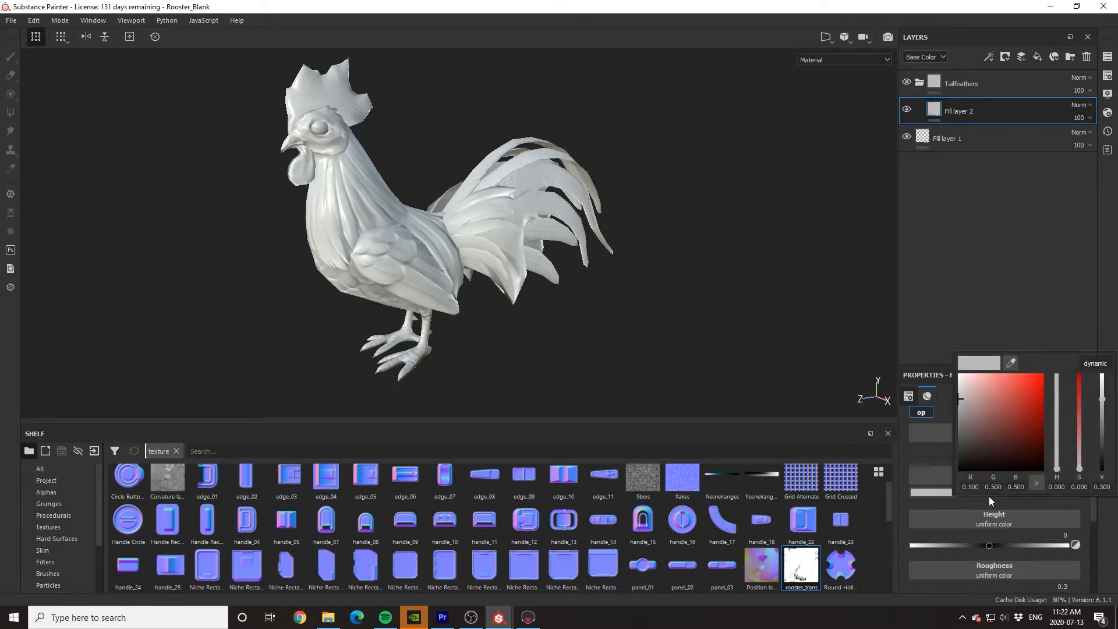
{"action": "left_click", "coordinate": [1057, 406]}
{"action": "left_click", "coordinate": [1042, 375]}
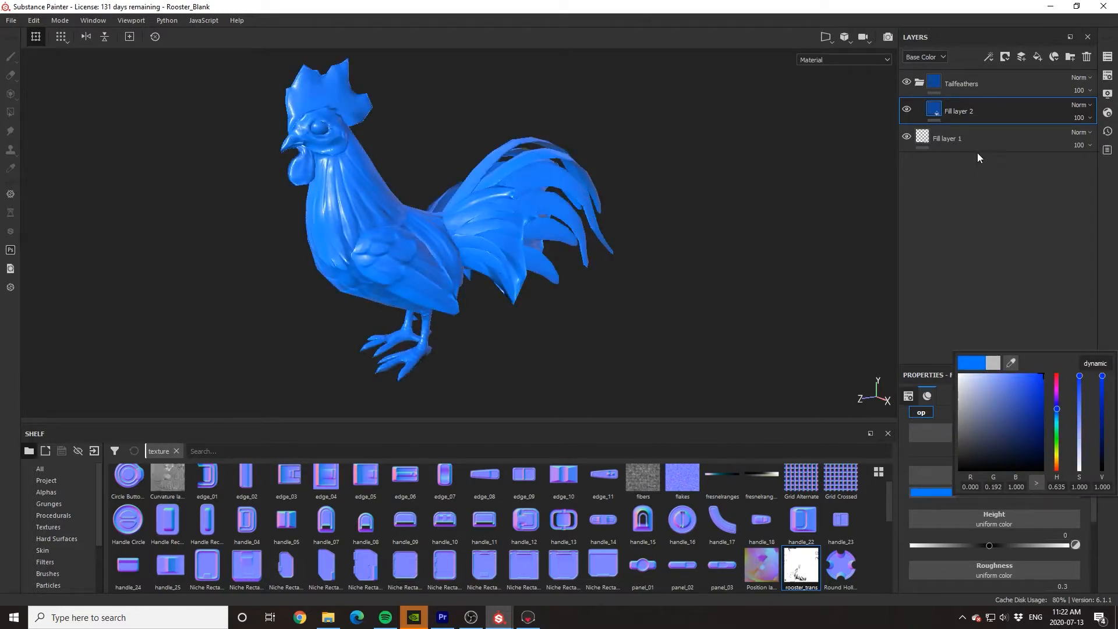
- Add a black mask to the Tailfeathers folder
{"action": "left_click", "coordinate": [994, 84]}
{"action": "right_click", "coordinate": [995, 83]}
{"action": "left_click", "coordinate": [995, 93]}
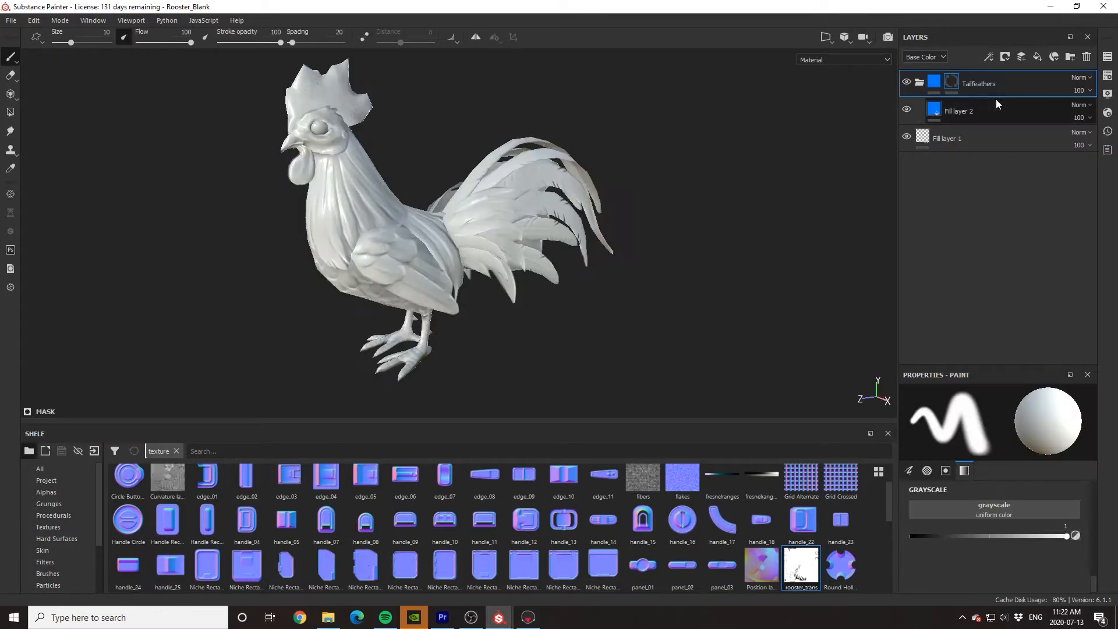
- Reveal all the rooster's tail feathers in the Tailfeathers mask using Polygon Fill in UV chunk mode
{"action": "left_click", "coordinate": [10, 113]}
{"action": "left_click_drag", "start_coordinate": [128, 140], "coordinate": [110, 172], "text": "alt"}
{"action": "right_click_drag", "start_coordinate": [111, 172], "coordinate": [169, 174], "text": "alt"}
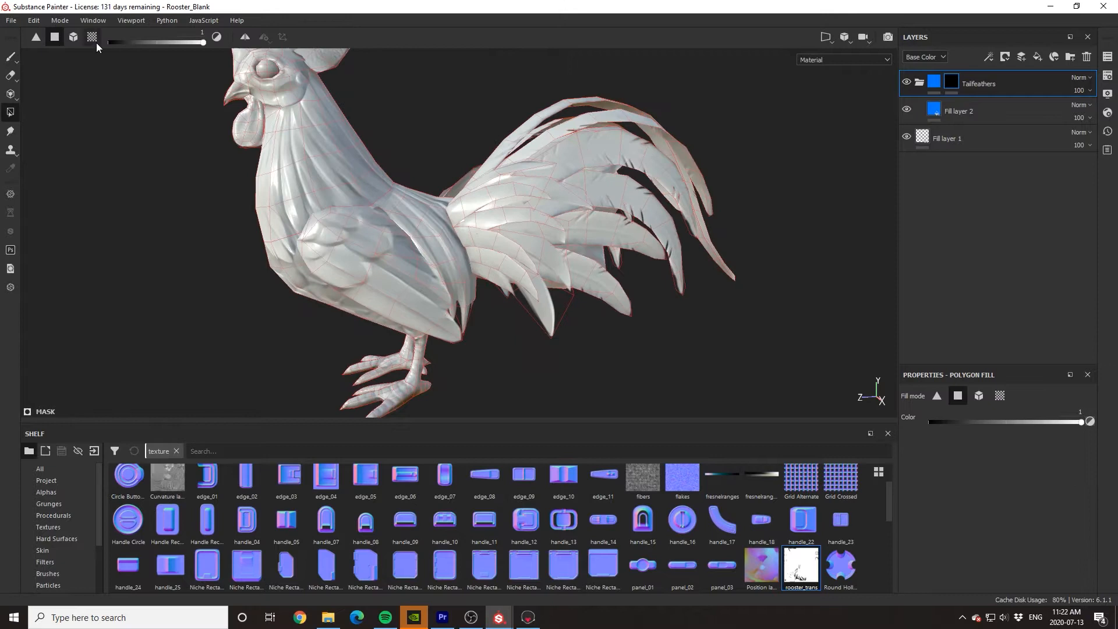
{"action": "left_click", "coordinate": [483, 202]}
{"action": "left_click", "coordinate": [491, 264]}
{"action": "left_click", "coordinate": [567, 159]}
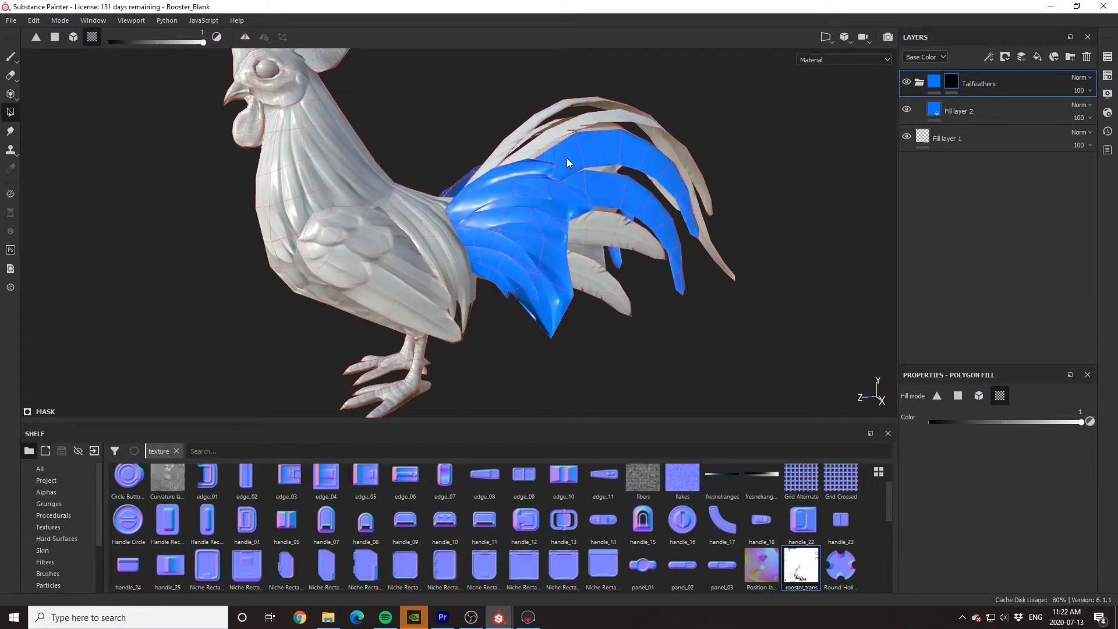
{"action": "left_click", "coordinate": [559, 134]}
{"action": "left_click", "coordinate": [615, 243]}
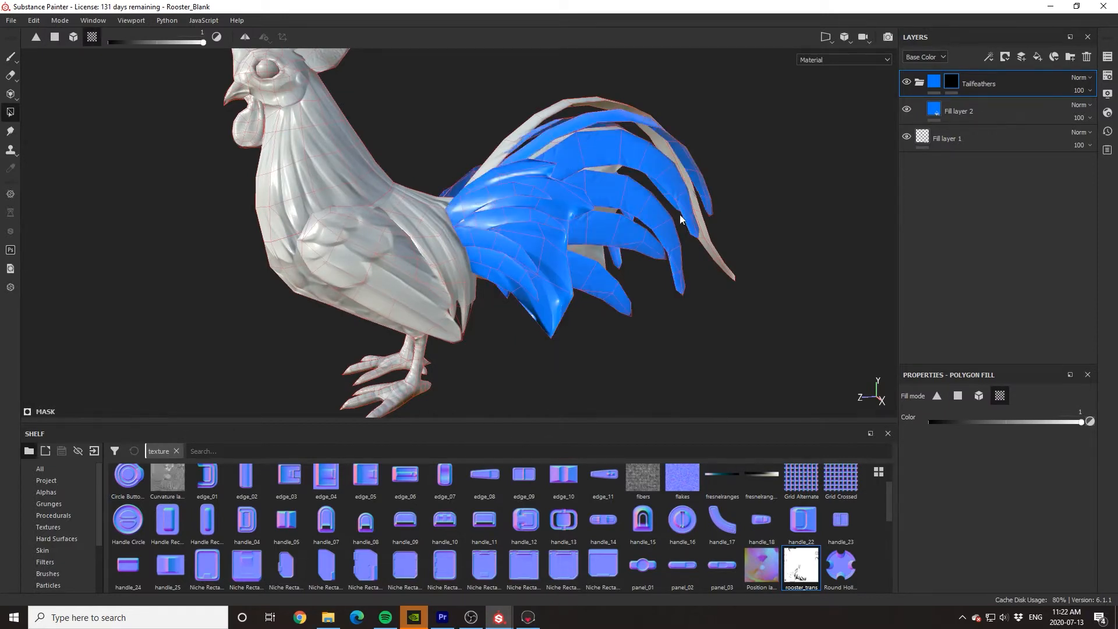
{"action": "left_click_drag", "start_coordinate": [665, 189], "coordinate": [623, 242], "text": "alt"}
{"action": "left_click", "coordinate": [559, 116]}
{"action": "left_click", "coordinate": [573, 127]}
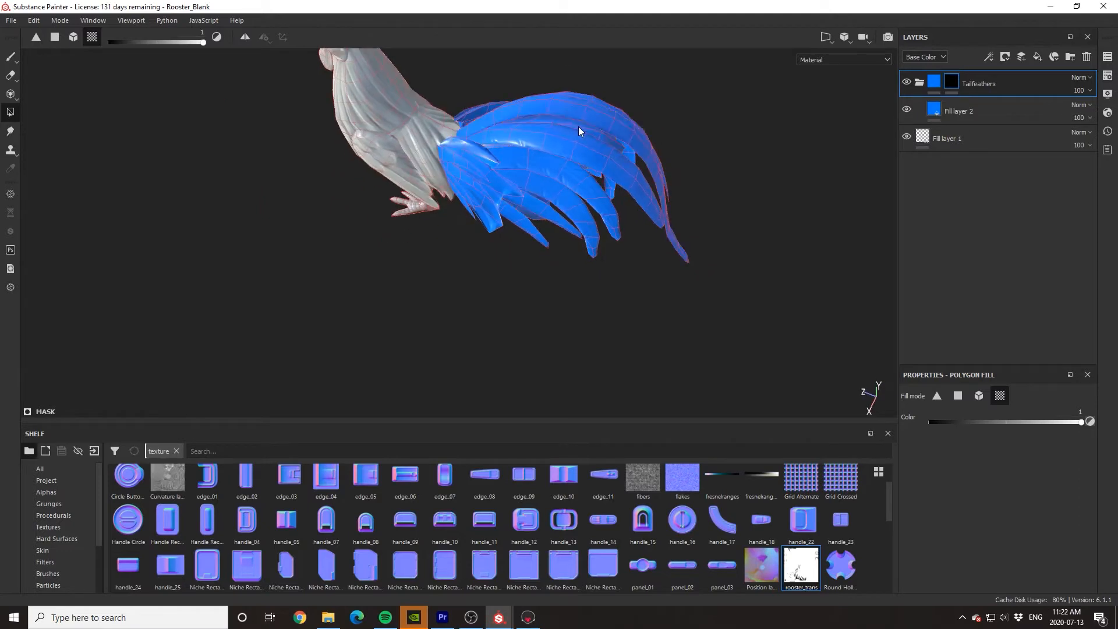
- Add the rooster's chest, belly and back section to the Tailfeathers mask with the UV chunk fill
{"action": "left_click_drag", "start_coordinate": [578, 127], "coordinate": [424, 226], "text": "alt"}
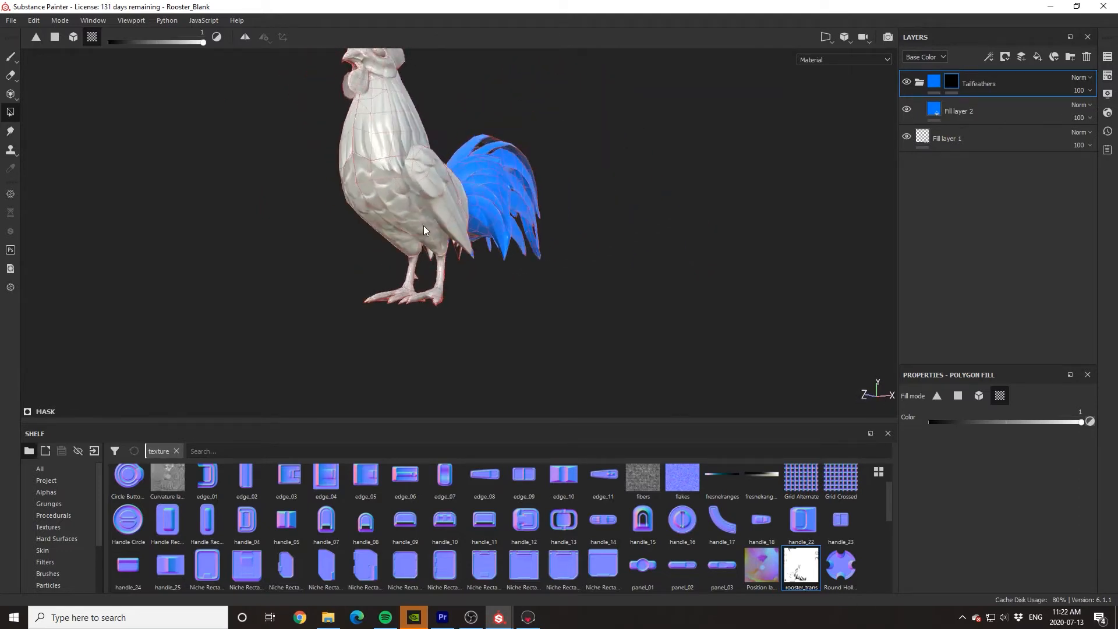
{"action": "right_click_drag", "start_coordinate": [424, 226], "coordinate": [362, 225], "text": "alt"}
{"action": "left_click_drag", "start_coordinate": [362, 225], "coordinate": [193, 198], "text": "alt"}
{"action": "left_click", "coordinate": [321, 157]}
{"action": "left_click_drag", "start_coordinate": [291, 169], "coordinate": [232, 193], "text": "alt"}
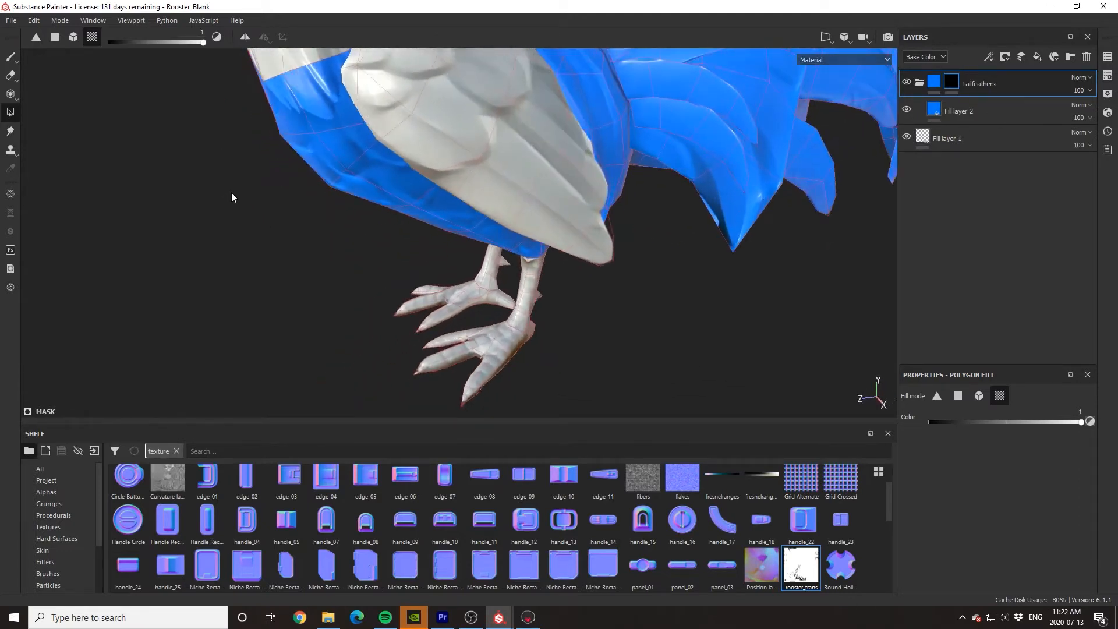
- Erase the mask from the front neck feathers down to their jagged tips with the eraser at size 3.85
{"action": "right_click_drag", "start_coordinate": [231, 193], "coordinate": [226, 169], "text": "alt"}
{"action": "middle_click_drag", "start_coordinate": [226, 168], "coordinate": [215, 214], "text": "alt"}
{"action": "left_click_drag", "start_coordinate": [214, 214], "coordinate": [160, 174], "text": "alt"}
{"action": "middle_click_drag", "start_coordinate": [224, 172], "coordinate": [288, 208], "text": "alt"}
{"action": "right_click_drag", "start_coordinate": [289, 208], "coordinate": [342, 236], "text": "alt"}
{"action": "left_click_drag", "start_coordinate": [341, 236], "coordinate": [419, 305], "text": "alt"}
{"action": "middle_click_drag", "start_coordinate": [420, 305], "coordinate": [406, 271], "text": "alt"}
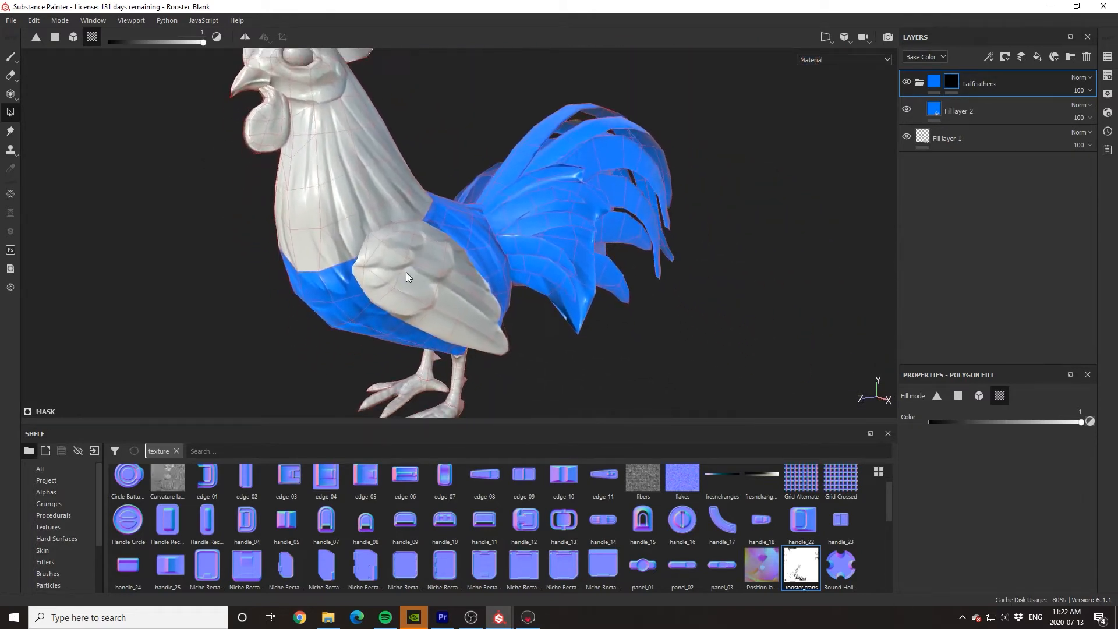
{"action": "right_click_drag", "start_coordinate": [406, 271], "coordinate": [390, 274], "text": "alt"}
{"action": "left_click_drag", "start_coordinate": [390, 274], "coordinate": [361, 274], "text": "alt"}
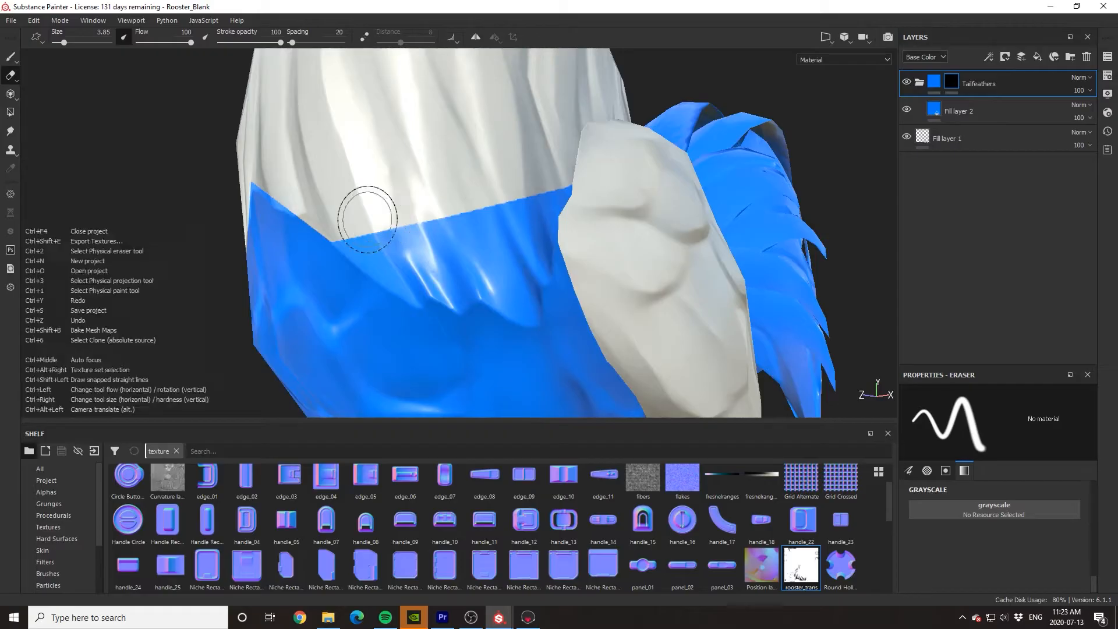
{"action": "mouse_move", "coordinate": [367, 219]}
{"action": "left_mouse_down"}
{"action": "mouse_move", "coordinate": [347, 217]}
{"action": "mouse_move", "coordinate": [349, 229]}
{"action": "mouse_move", "coordinate": [402, 278]}
{"action": "mouse_move", "coordinate": [420, 260]}
{"action": "mouse_move", "coordinate": [502, 280]}
{"action": "mouse_move", "coordinate": [530, 272]}
{"action": "mouse_move", "coordinate": [559, 195]}
{"action": "mouse_move", "coordinate": [499, 200]}
{"action": "mouse_move", "coordinate": [490, 249]}
{"action": "left_mouse_up"}
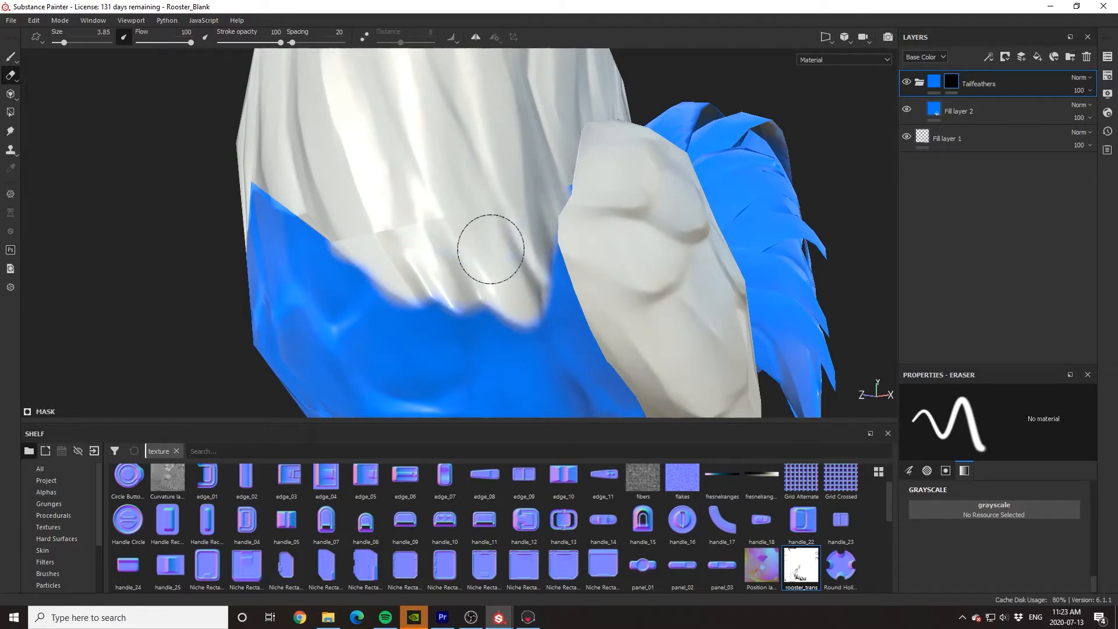
{"action": "mouse_move", "coordinate": [558, 185]}
{"action": "left_mouse_down", "text": "alt"}
{"action": "mouse_move", "coordinate": [516, 207]}
{"action": "mouse_move", "coordinate": [419, 227]}
{"action": "mouse_move", "coordinate": [357, 280]}
{"action": "mouse_move", "coordinate": [492, 241]}
{"action": "mouse_move", "coordinate": [544, 342]}
{"action": "mouse_move", "coordinate": [766, 291]}
{"action": "mouse_move", "coordinate": [863, 322]}
{"action": "mouse_move", "coordinate": [344, 267]}
{"action": "mouse_move", "coordinate": [333, 279]}
{"action": "mouse_move", "coordinate": [343, 294]}
{"action": "left_mouse_up", "text": "alt"}
{"action": "scroll", "coordinate": [343, 267], "scroll_direction": "down", "scroll_amount": 3}
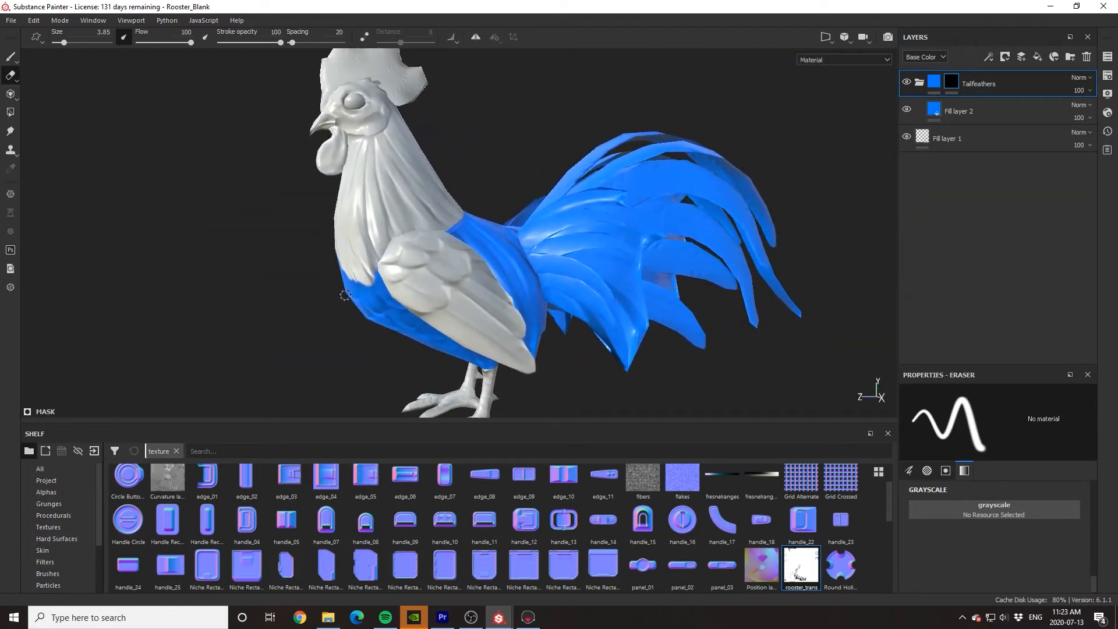
{"action": "scroll", "coordinate": [372, 295], "scroll_direction": "down", "scroll_amount": 2}
{"action": "left_click", "coordinate": [328, 617]}
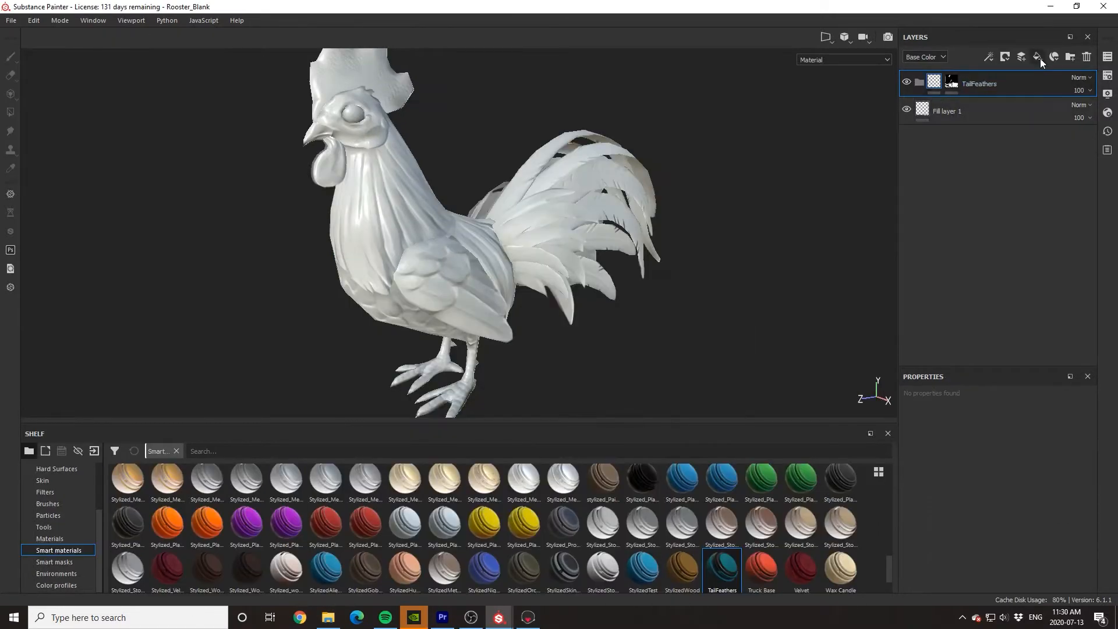
- Add a fill layer inside the TailFeathers folder with only the color channel enabled
{"action": "left_click", "coordinate": [1038, 57]}
{"action": "left_click_drag", "start_coordinate": [1018, 78], "coordinate": [1029, 106]}
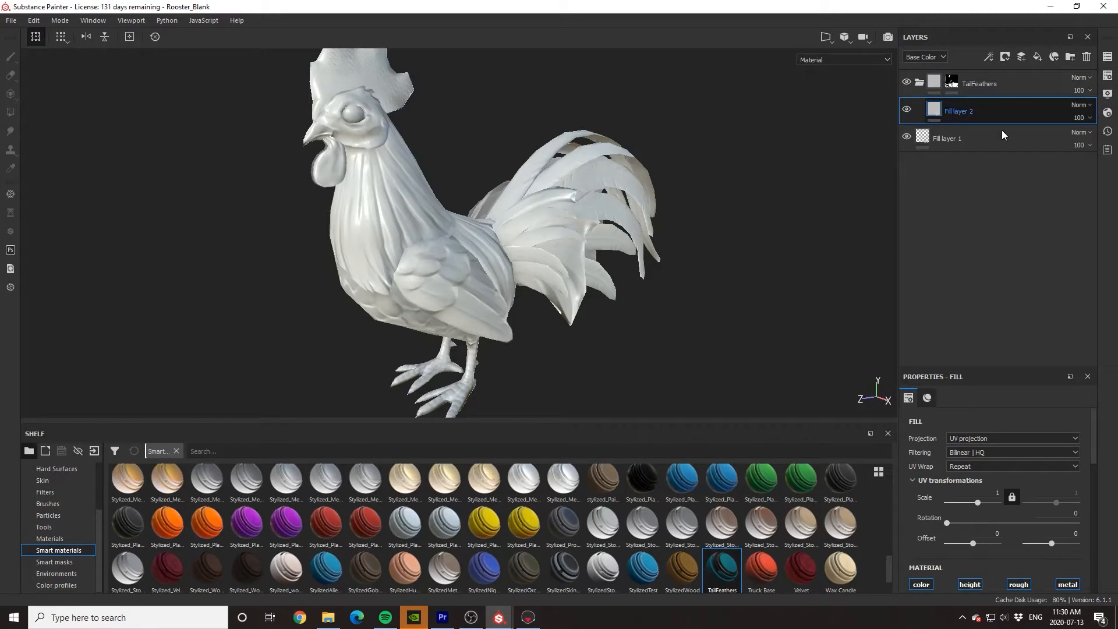
{"action": "scroll", "coordinate": [997, 432], "scroll_direction": "down", "scroll_amount": 2}
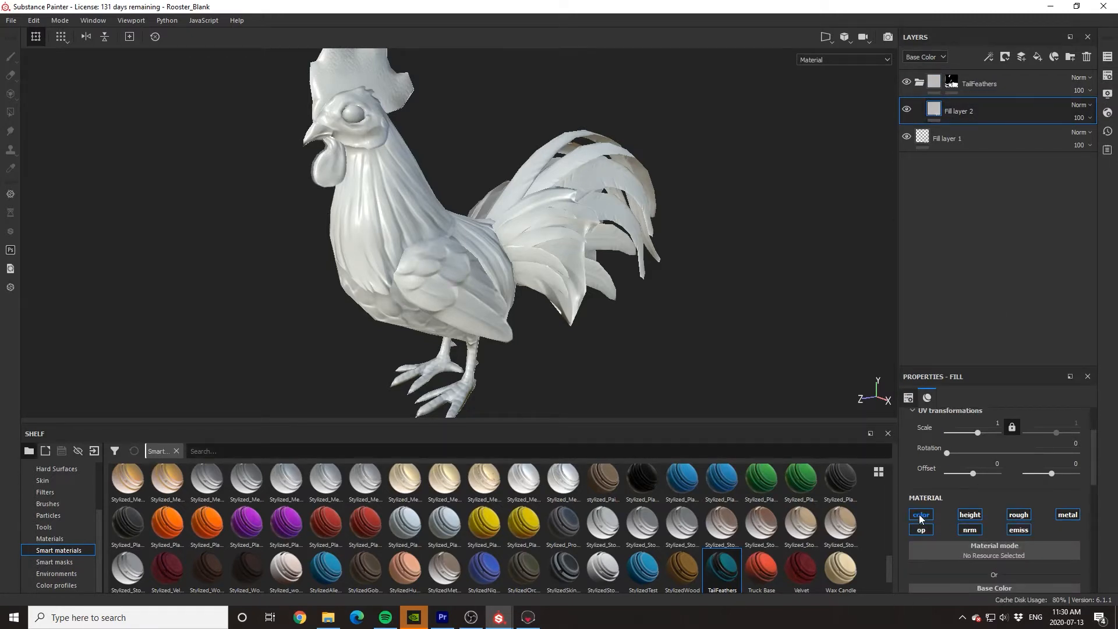
{"action": "left_click", "coordinate": [920, 516]}
{"action": "scroll", "coordinate": [930, 471], "scroll_direction": "down", "scroll_amount": 2}
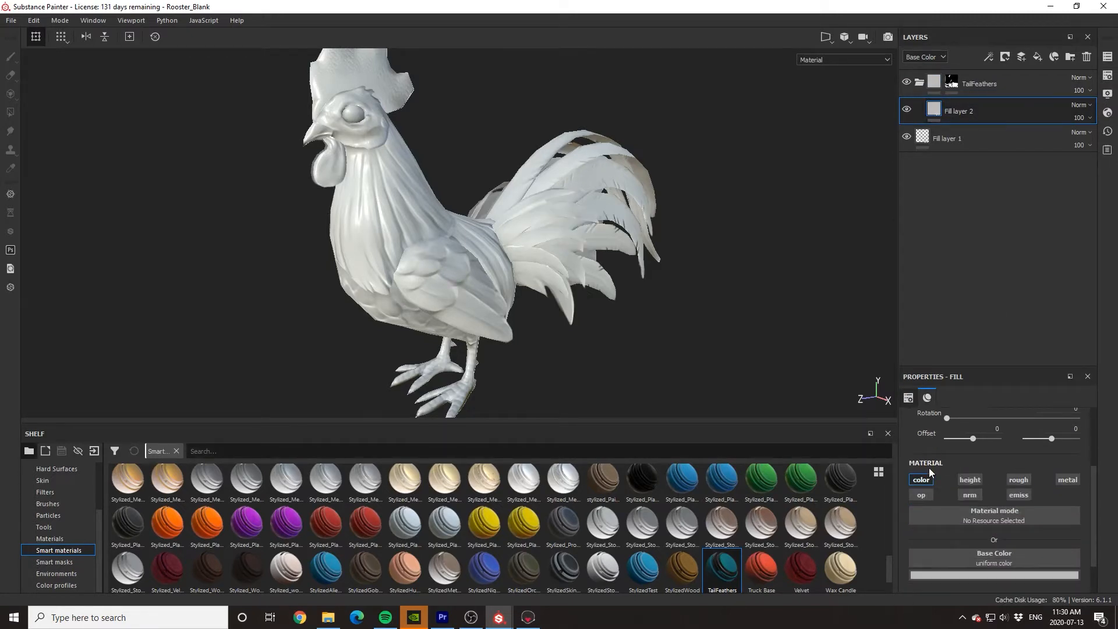
- Give Fill layer 2 a dark blue base color (R 0.000, G 0.029, B 0.070) and enable its roughness channel at 1
{"action": "left_click", "coordinate": [974, 540]}
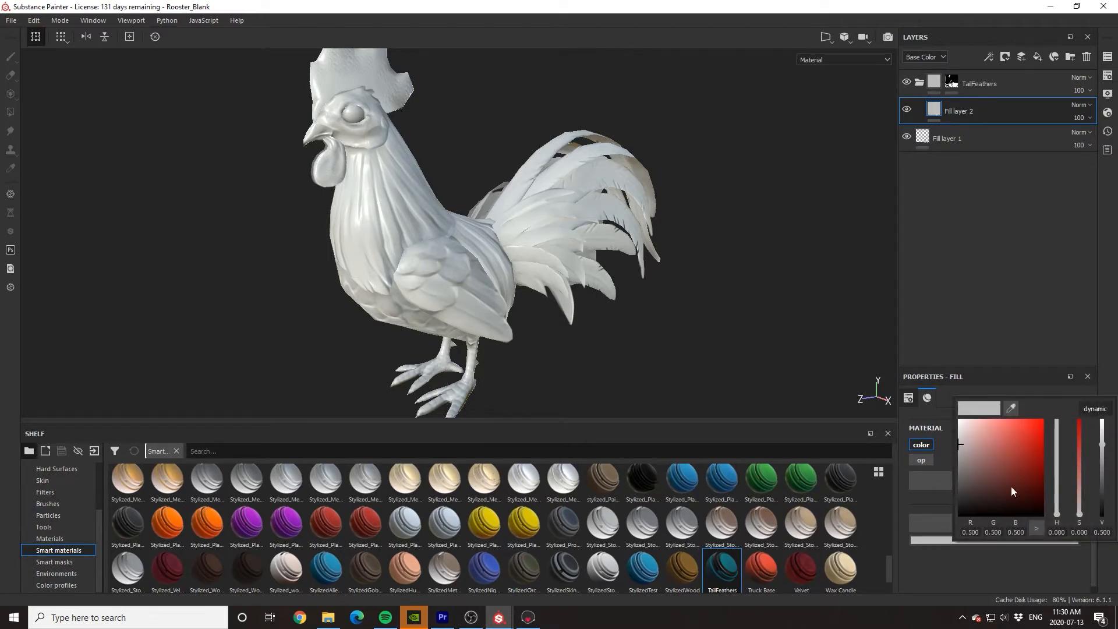
{"action": "left_click_drag", "start_coordinate": [1056, 454], "coordinate": [1058, 488]}
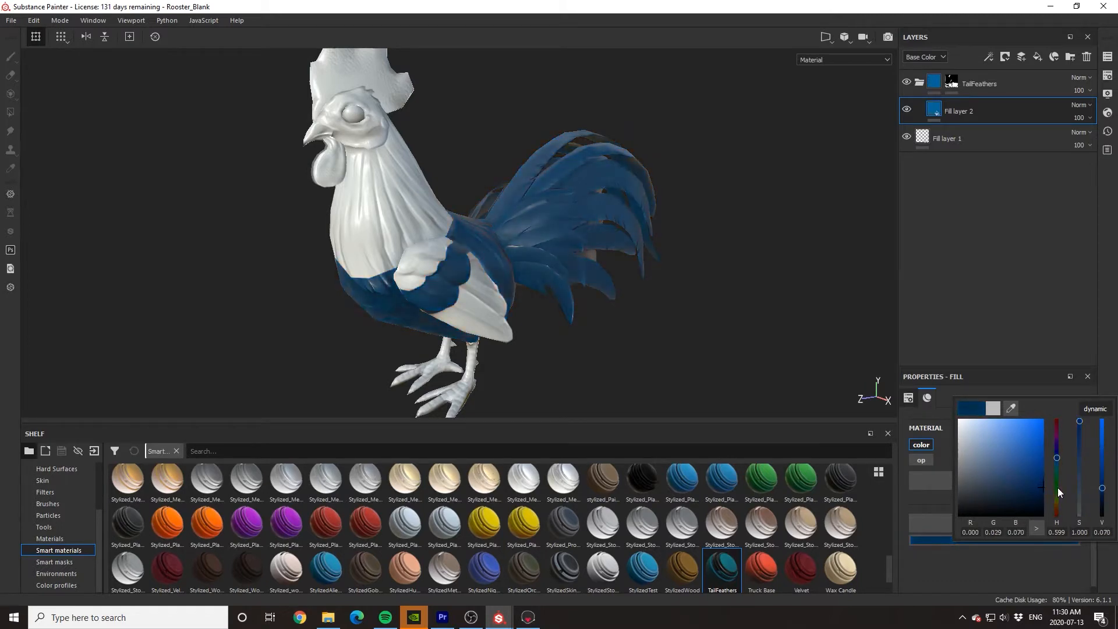
{"action": "left_click", "coordinate": [943, 584]}
{"action": "scroll", "coordinate": [1016, 448], "scroll_direction": "down", "scroll_amount": 1}
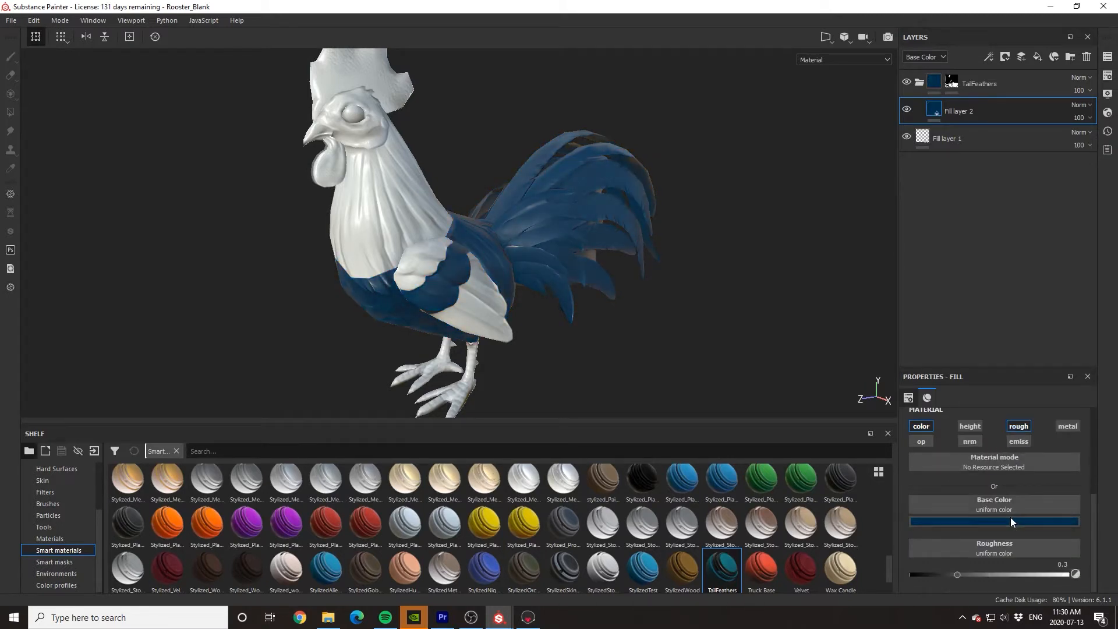
{"action": "left_click_drag", "start_coordinate": [976, 578], "coordinate": [1105, 566]}
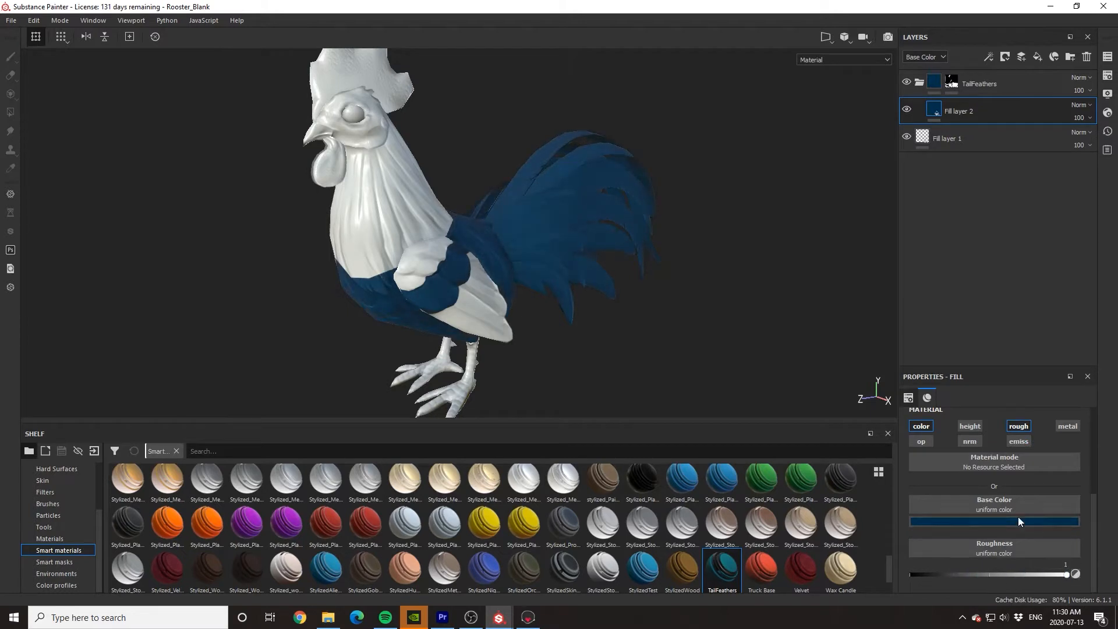
{"action": "left_click_drag", "start_coordinate": [798, 391], "coordinate": [716, 368], "text": "alt"}
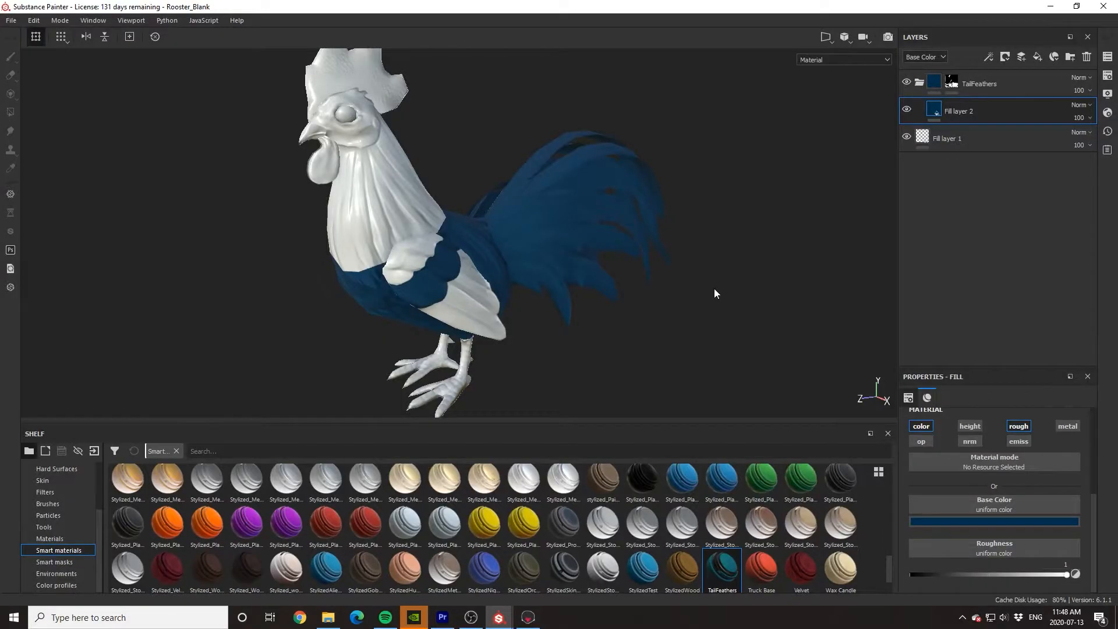
{"action": "mouse_move", "coordinate": [716, 292]}
{"action": "left_mouse_down", "text": "alt"}
{"action": "mouse_move", "coordinate": [669, 290]}
{"action": "mouse_move", "coordinate": [706, 291]}
{"action": "left_mouse_up", "text": "alt"}
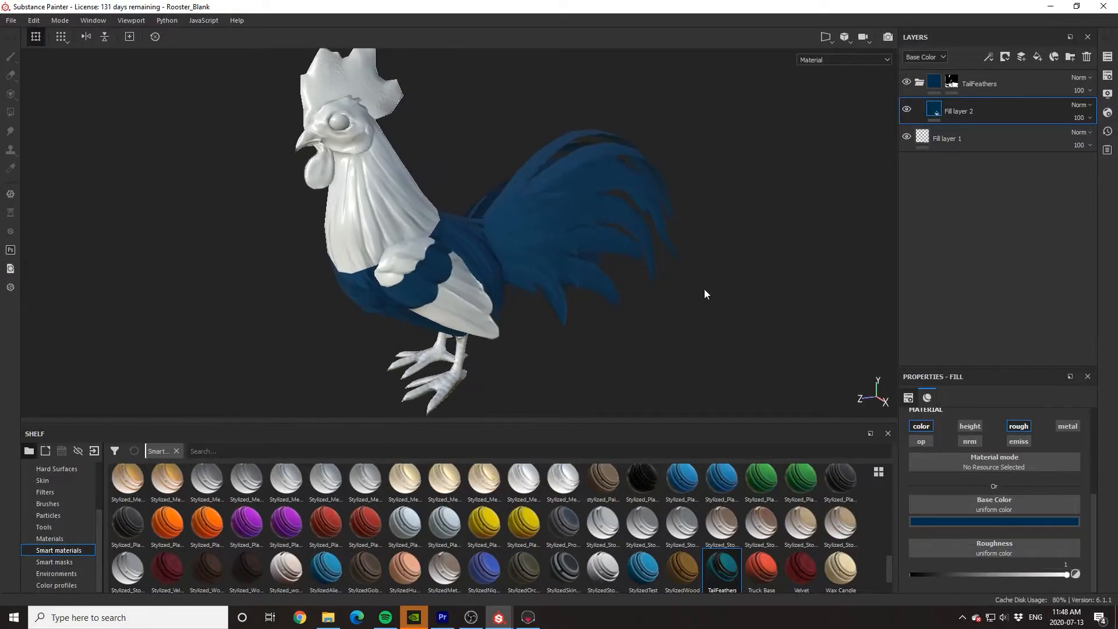
- Add a color-only fill layer above Fill layer 2 and give it a black mask
{"action": "left_click", "coordinate": [1036, 57]}
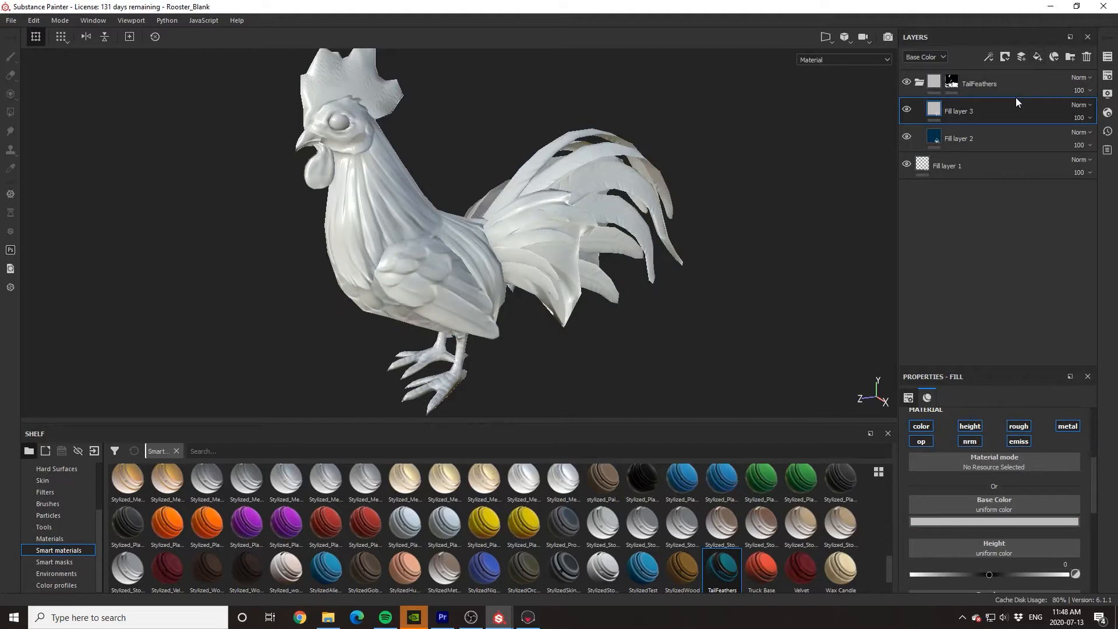
{"action": "left_click", "coordinate": [915, 425]}
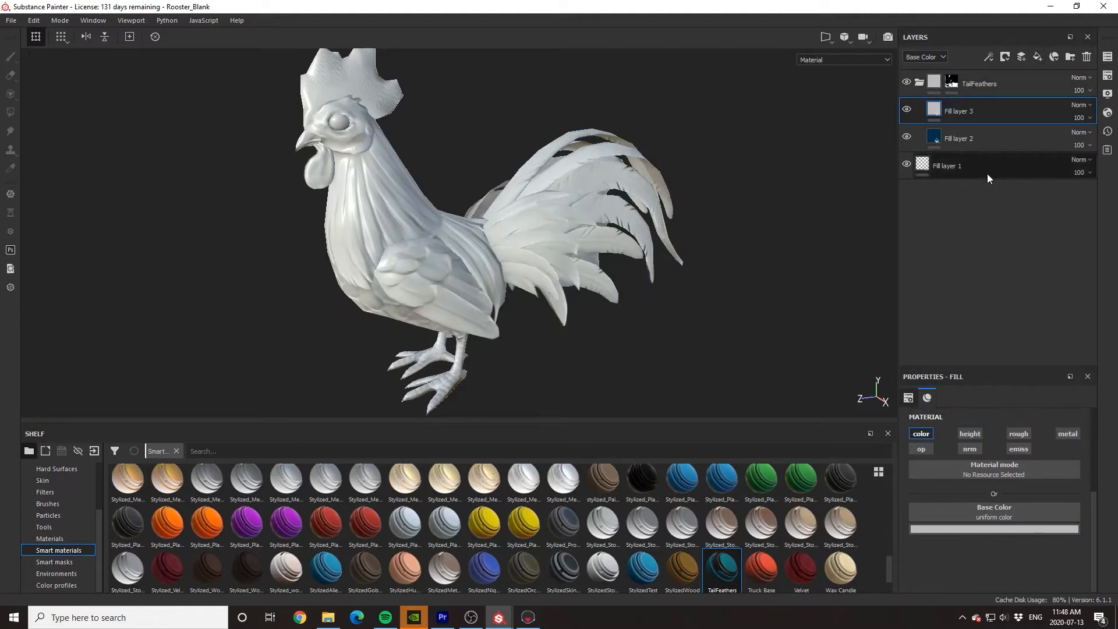
{"action": "right_click", "coordinate": [1001, 116]}
{"action": "left_click", "coordinate": [998, 136]}
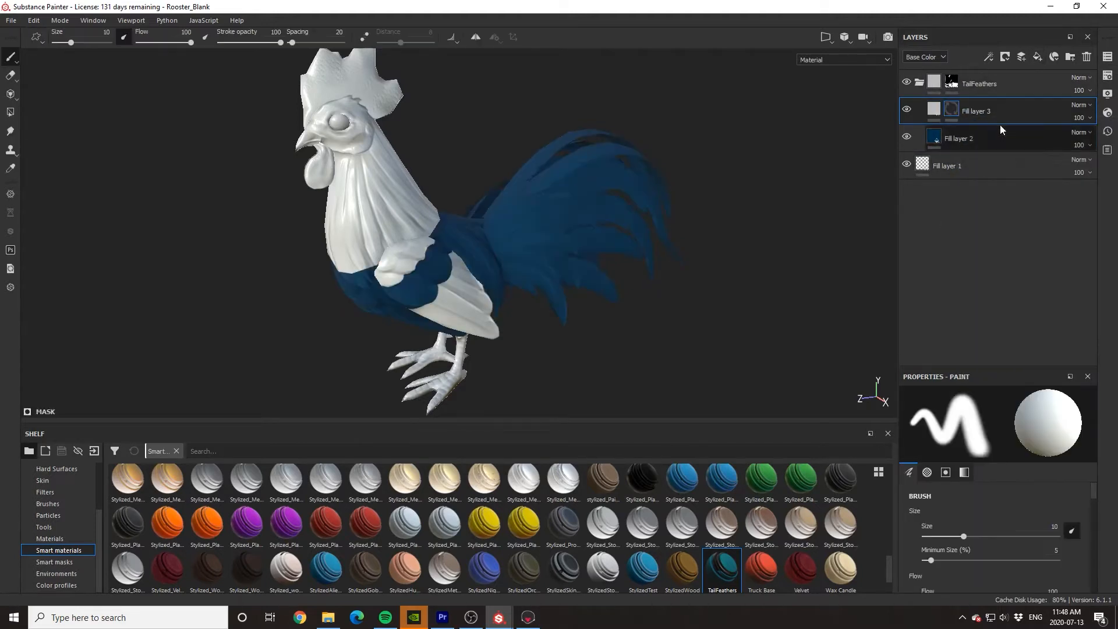
- Add a fill to Fill layer 3's black mask and load the Grunge Concrete Burnt texture into it
{"action": "right_click", "coordinate": [1005, 113]}
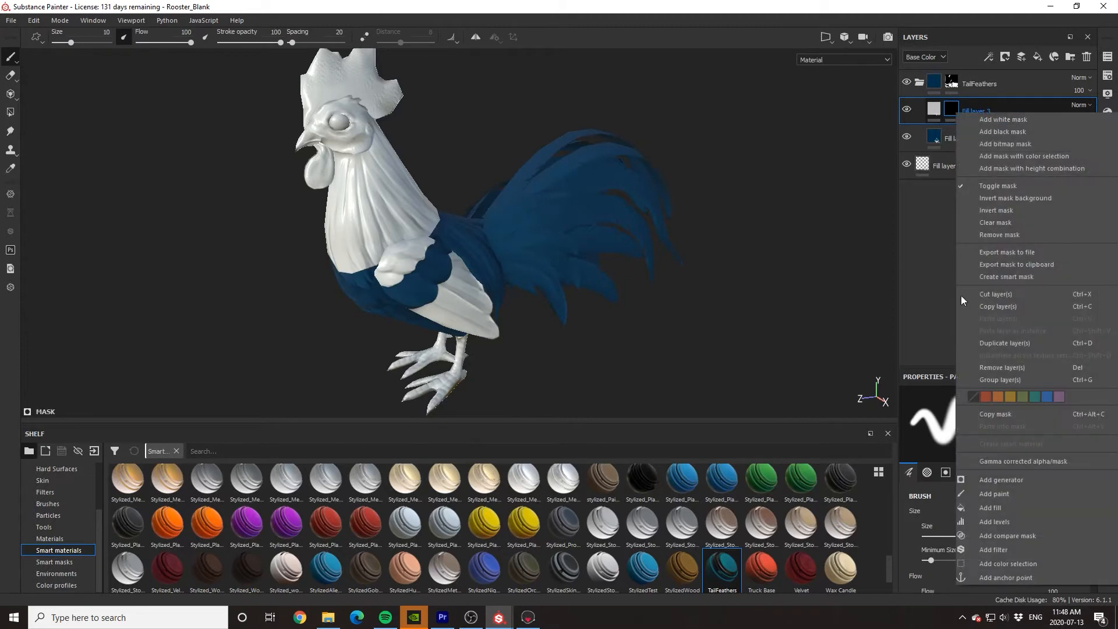
{"action": "left_click", "coordinate": [981, 504]}
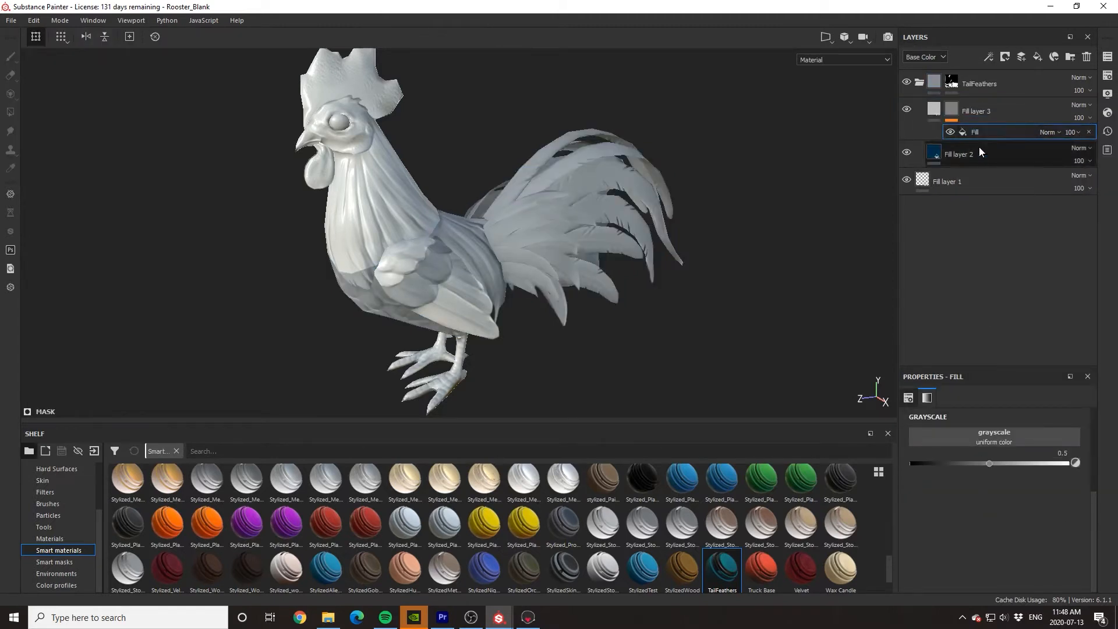
{"action": "scroll", "coordinate": [67, 527], "scroll_direction": "up", "scroll_amount": 2}
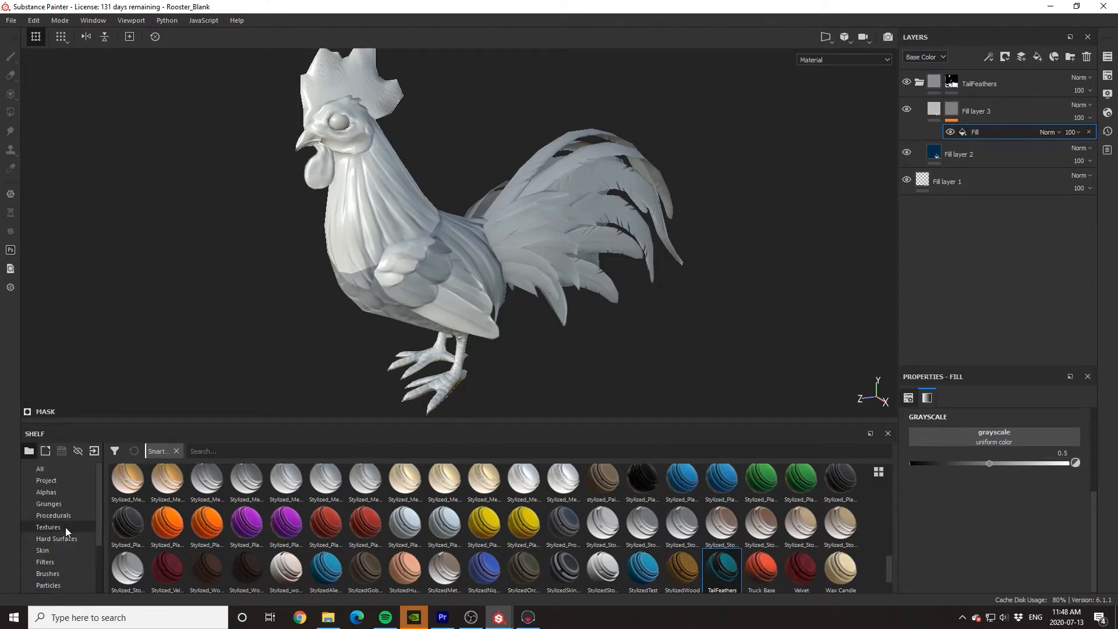
{"action": "left_click", "coordinate": [61, 505]}
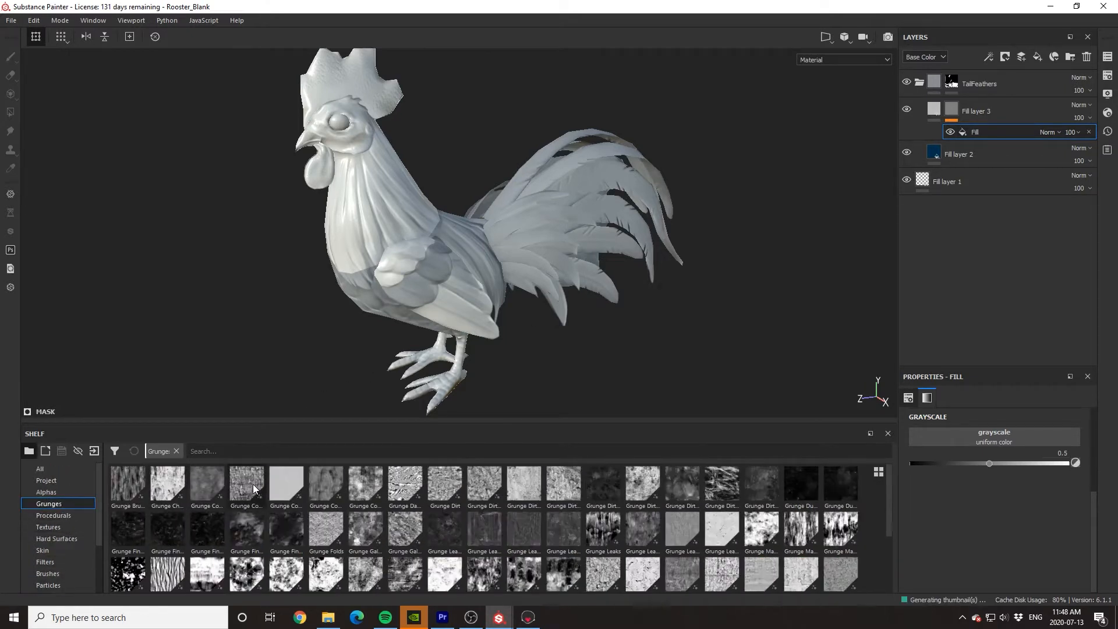
{"action": "left_click_drag", "start_coordinate": [253, 484], "coordinate": [948, 435]}
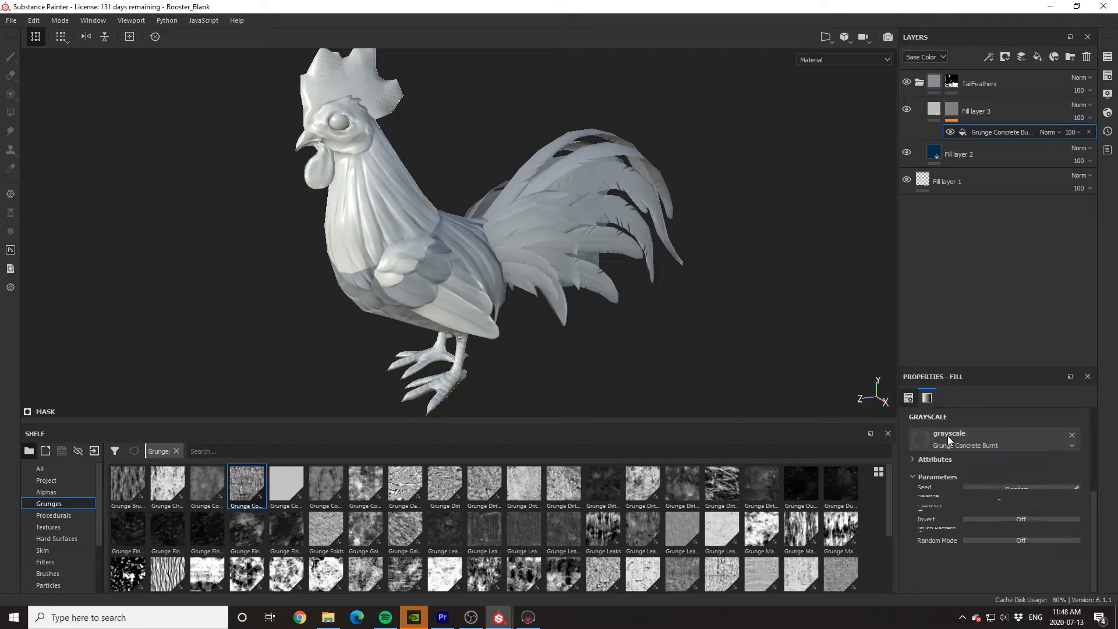
{"action": "mouse_move", "coordinate": [612, 306]}
{"action": "left_mouse_down", "text": "alt"}
{"action": "mouse_move", "coordinate": [564, 304]}
{"action": "mouse_move", "coordinate": [610, 300]}
{"action": "left_mouse_up", "text": "alt"}
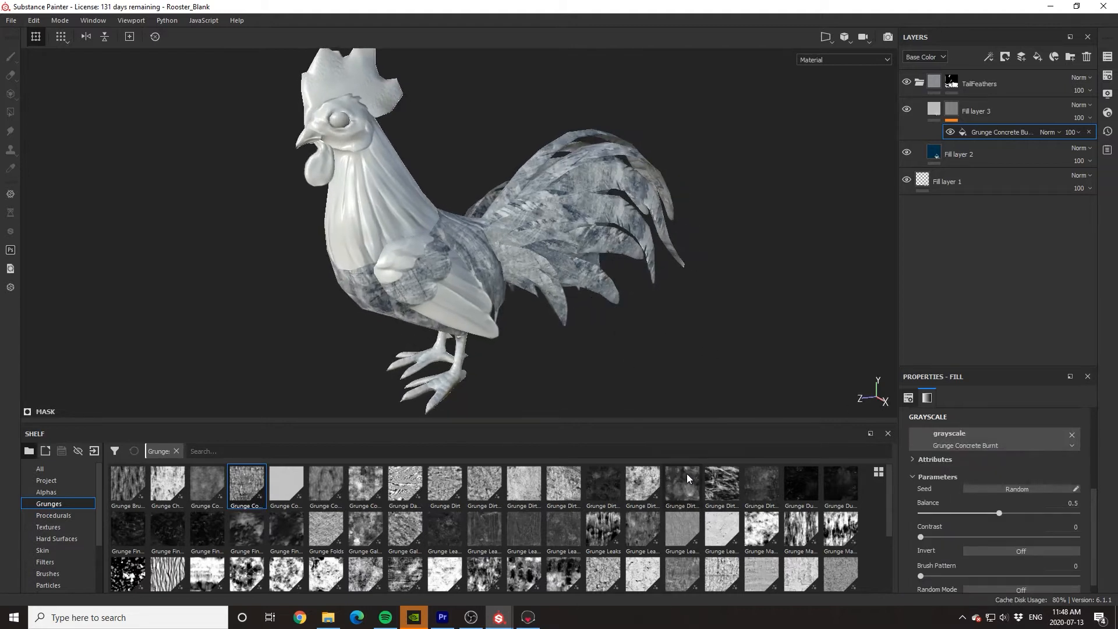
- Swap the mask fill's grunge for Grunge Dirt Thin and then for Grunge Map 002
{"action": "left_click_drag", "start_coordinate": [919, 443], "coordinate": [969, 436]}
{"action": "left_click_drag", "start_coordinate": [618, 302], "coordinate": [589, 312], "text": "alt"}
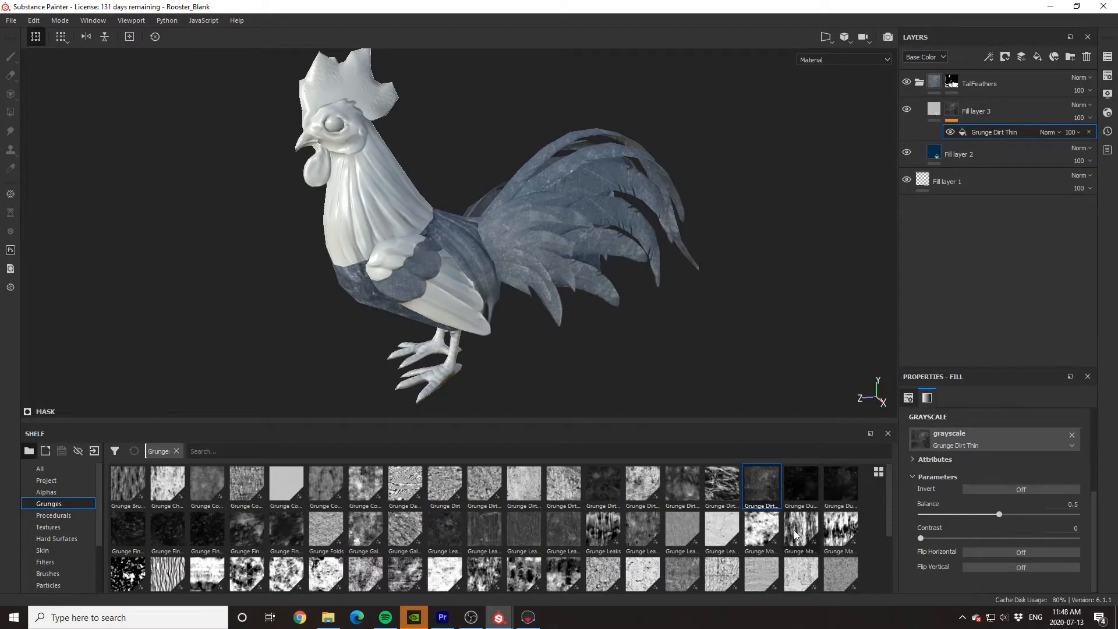
{"action": "left_click_drag", "start_coordinate": [796, 534], "coordinate": [952, 438]}
{"action": "mouse_move", "coordinate": [656, 331]}
{"action": "left_mouse_down", "text": "alt"}
{"action": "mouse_move", "coordinate": [576, 331]}
{"action": "mouse_move", "coordinate": [657, 319]}
{"action": "left_mouse_up", "text": "alt"}
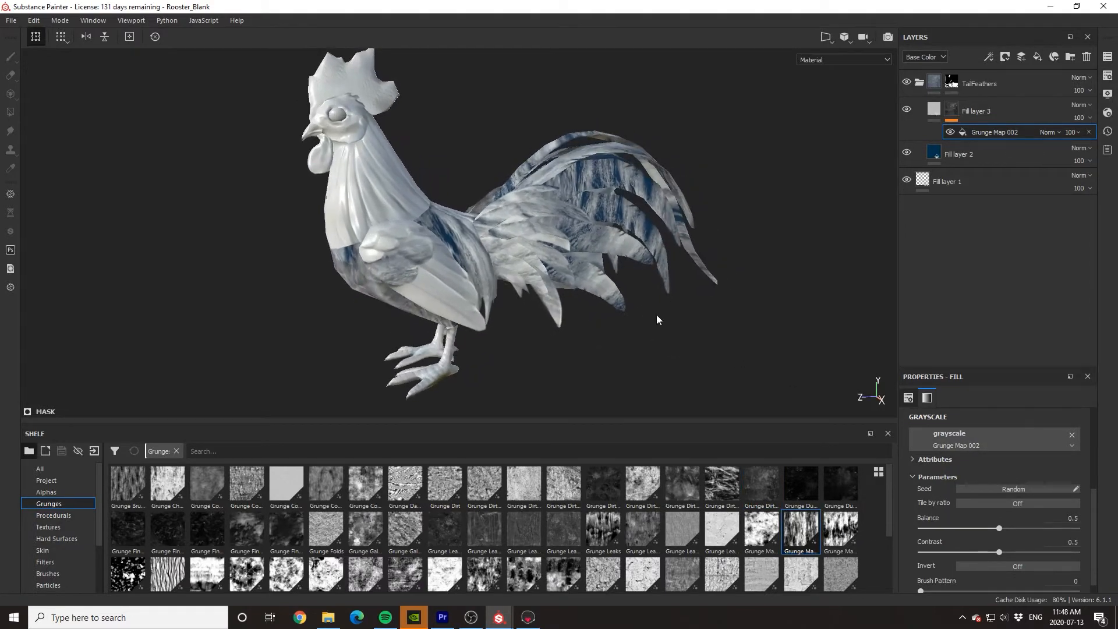
- Give Fill layer 3 a dark teal base color
{"action": "left_click", "coordinate": [932, 109]}
{"action": "left_click", "coordinate": [987, 528]}
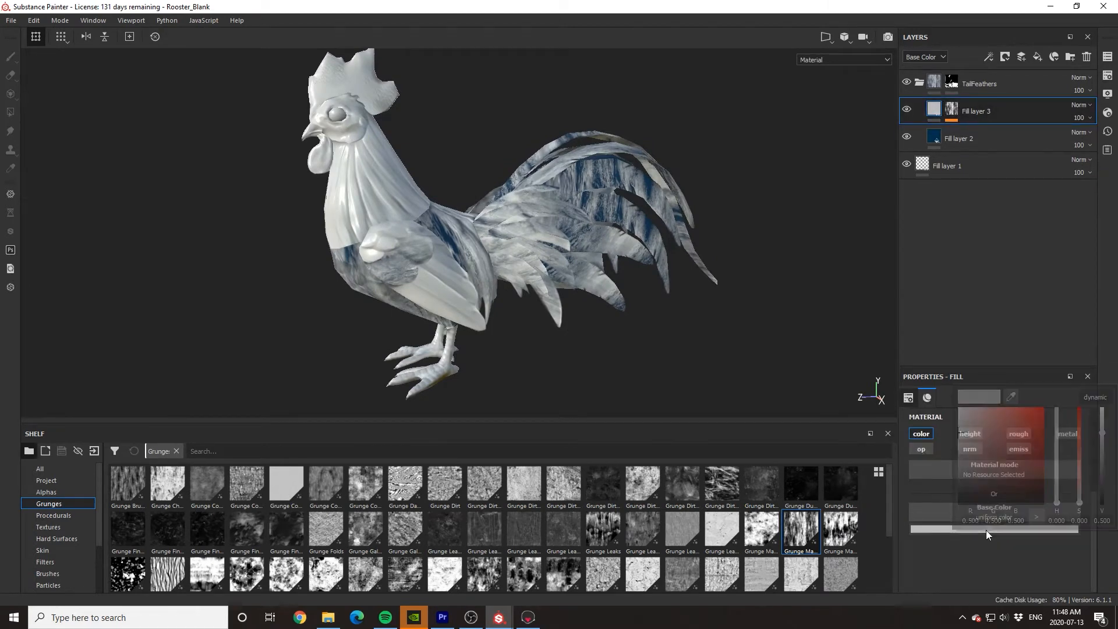
{"action": "left_click_drag", "start_coordinate": [1054, 483], "coordinate": [1059, 453]}
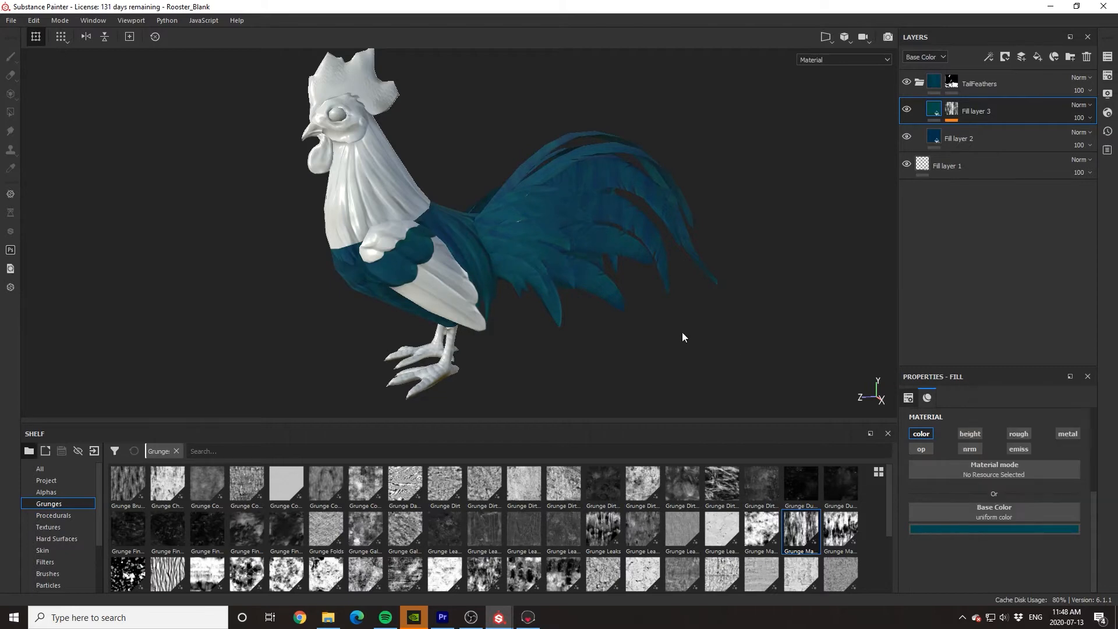
{"action": "scroll", "coordinate": [413, 281], "scroll_direction": "up", "scroll_amount": 5}
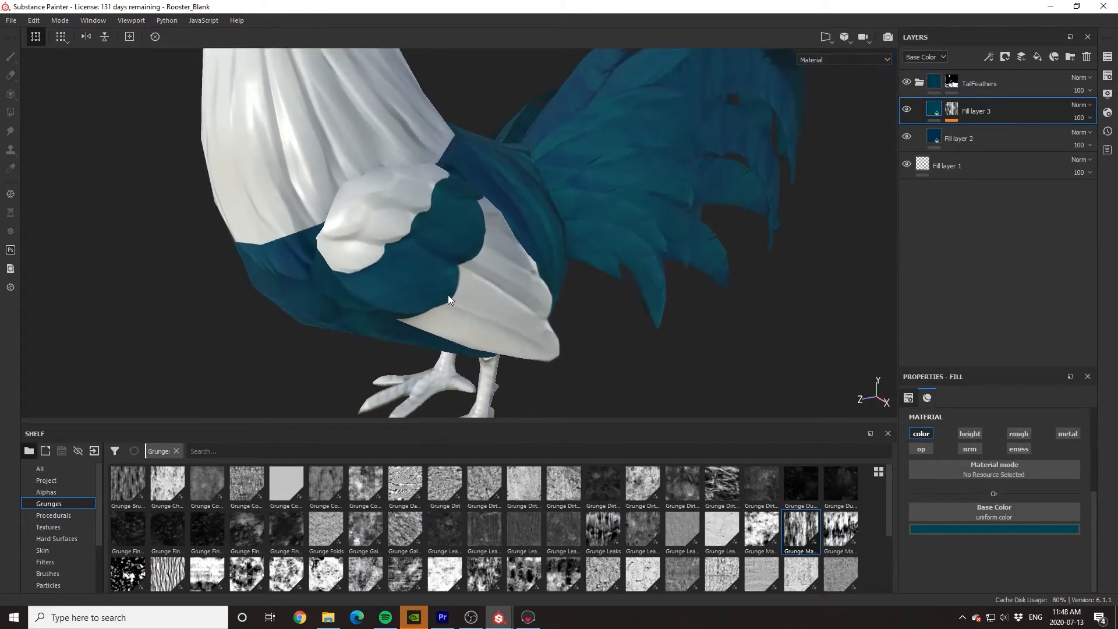
- Open the projection options of the Grunge Map 002 fill in Fill layer 3's mask
{"action": "left_click", "coordinate": [951, 108]}
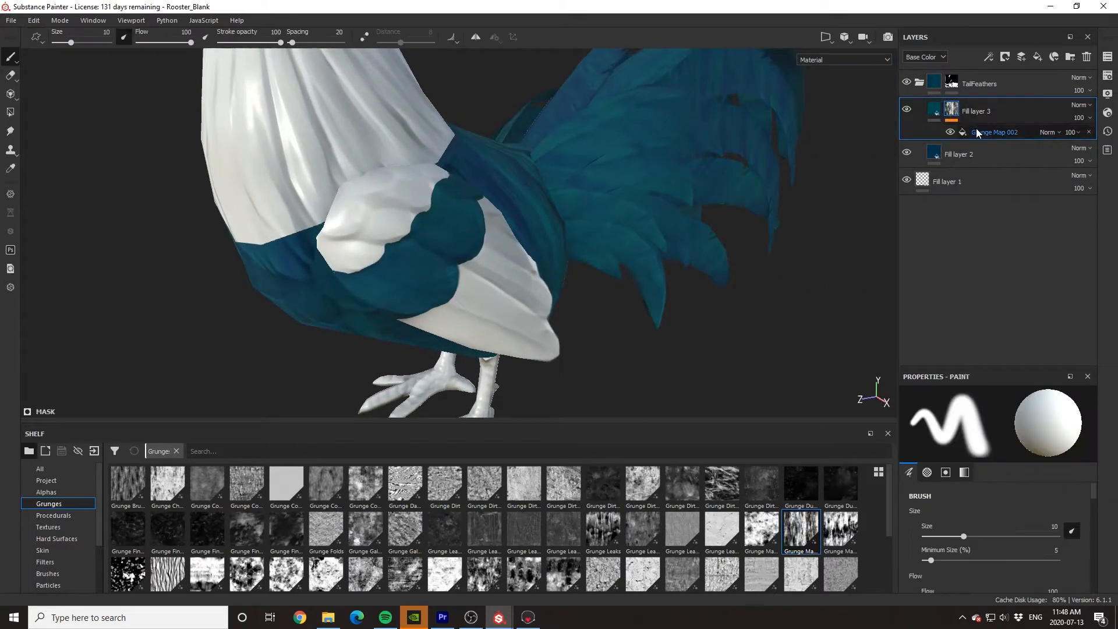
{"action": "left_click", "coordinate": [977, 129]}
{"action": "left_click", "coordinate": [908, 397]}
{"action": "left_click", "coordinate": [960, 434]}
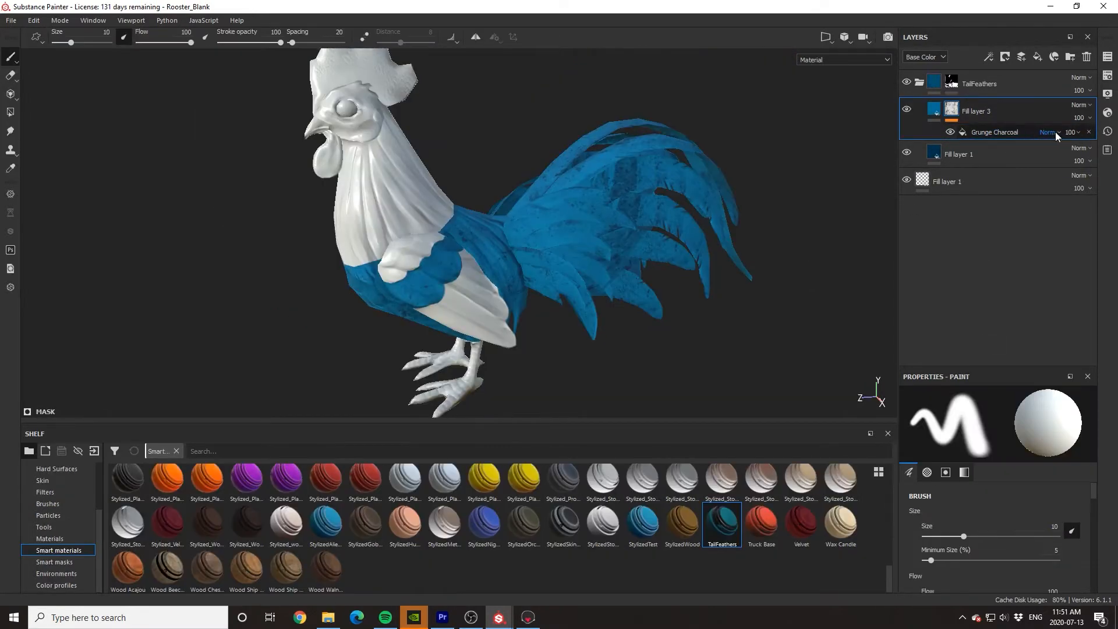
- Set Fill layer 3's opacity to 23
{"action": "left_click", "coordinate": [1080, 117]}
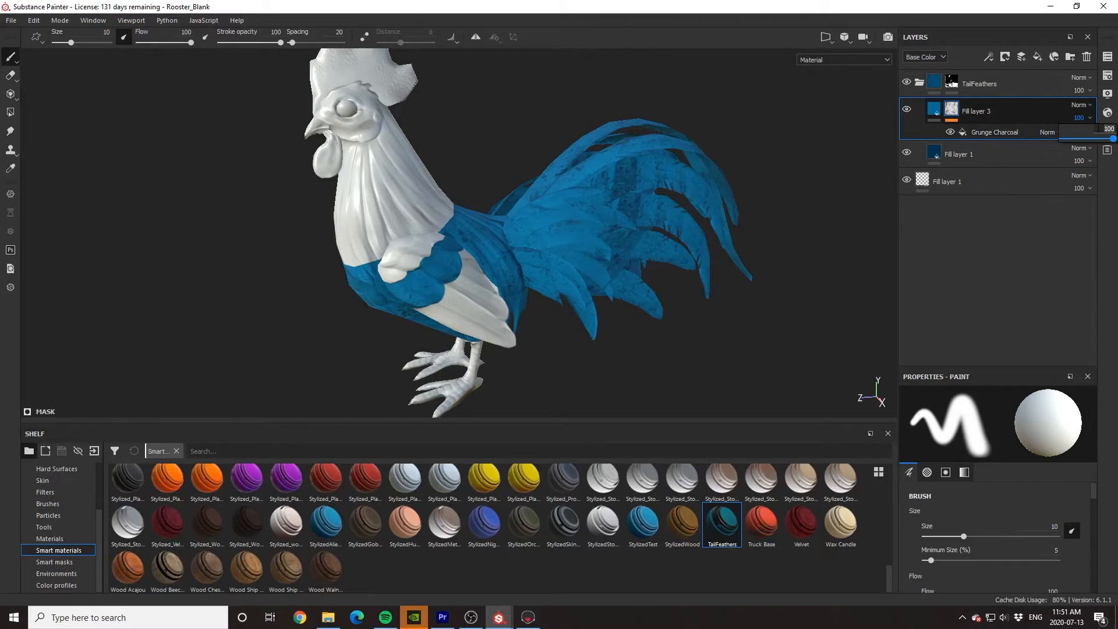
{"action": "type", "text": "23"}
{"action": "key", "text": "Return"}
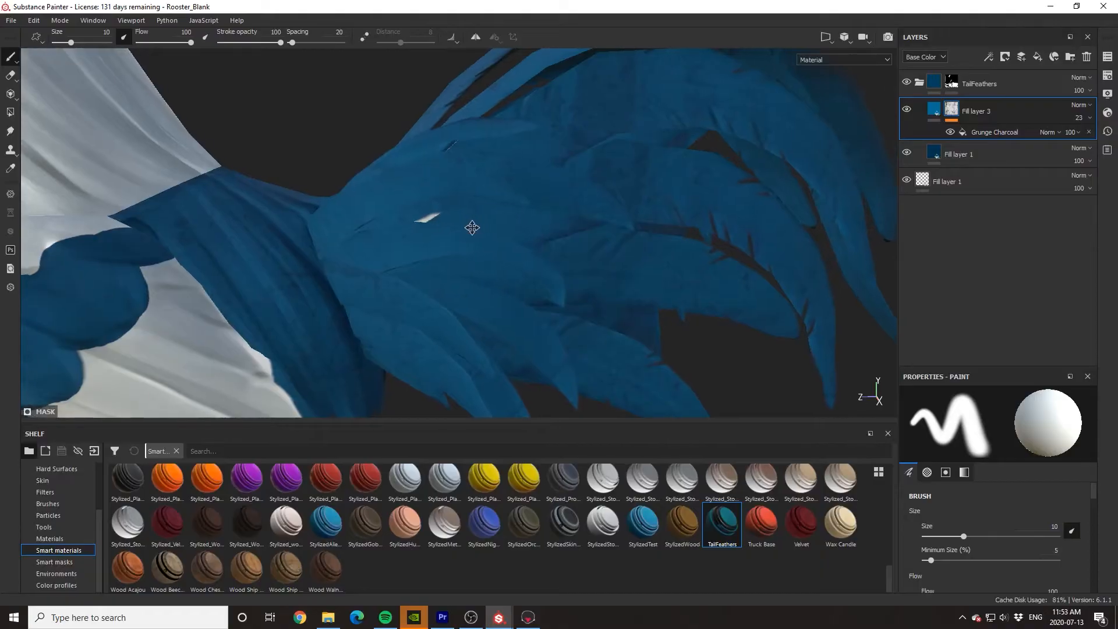
- Add a Blur Slope filter above the Grunge Charcoal fill in Fill layer 3's mask
{"action": "right_click", "coordinate": [1005, 117]}
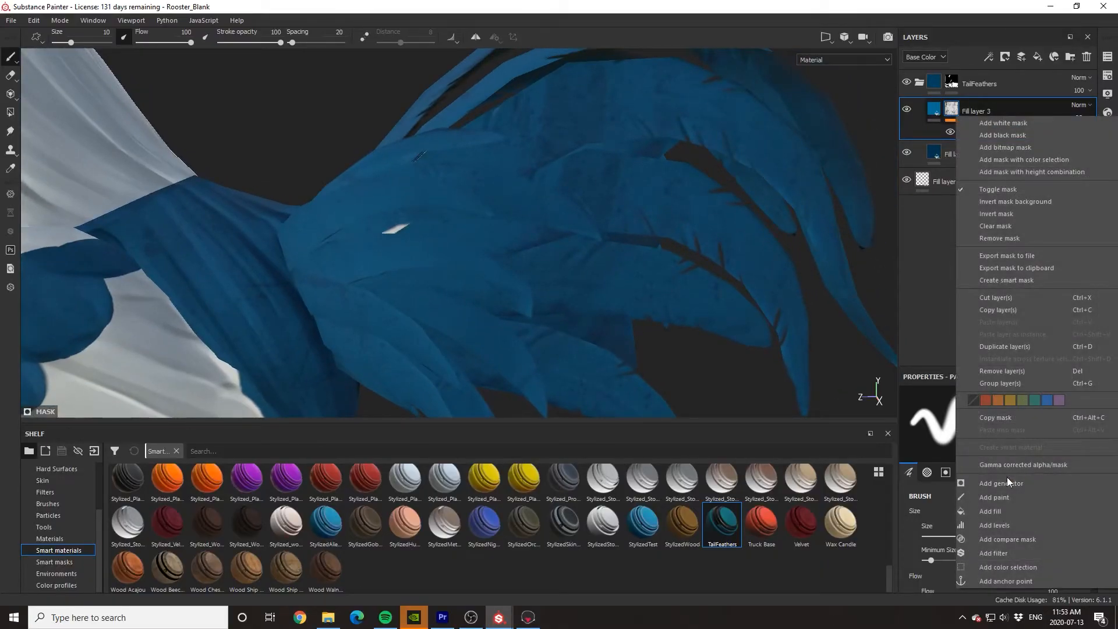
{"action": "left_click", "coordinate": [997, 550]}
{"action": "left_click", "coordinate": [981, 418]}
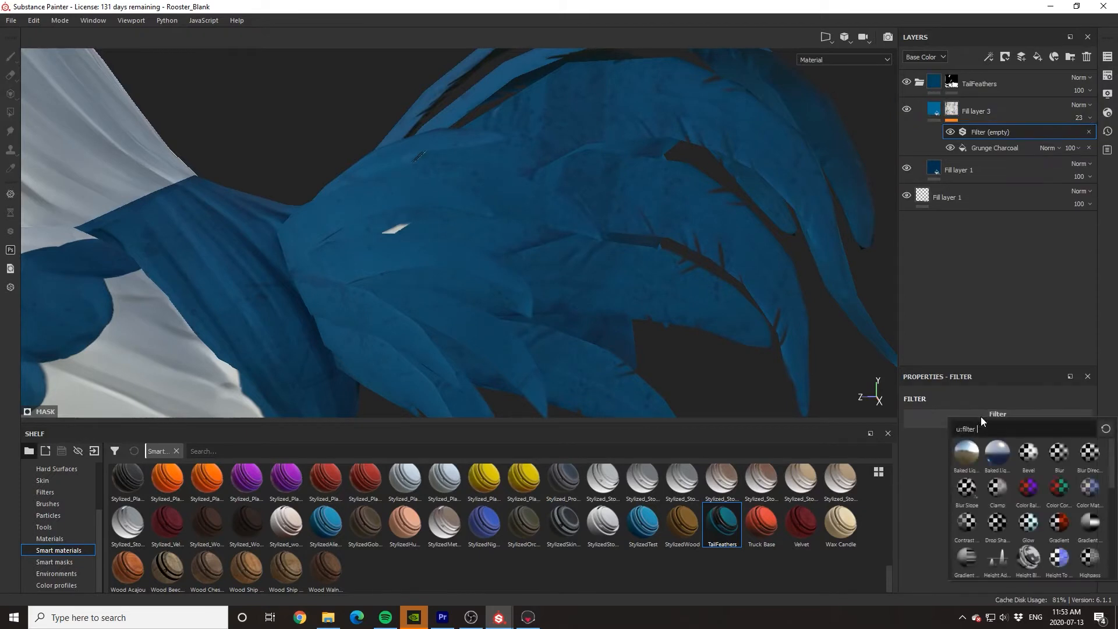
{"action": "left_click", "coordinate": [967, 489]}
{"action": "mouse_move", "coordinate": [676, 294]}
{"action": "left_mouse_down", "text": "alt"}
{"action": "mouse_move", "coordinate": [606, 295]}
{"action": "mouse_move", "coordinate": [678, 286]}
{"action": "left_mouse_up", "text": "alt"}
{"action": "middle_click_drag", "start_coordinate": [652, 256], "coordinate": [598, 272], "text": "alt"}
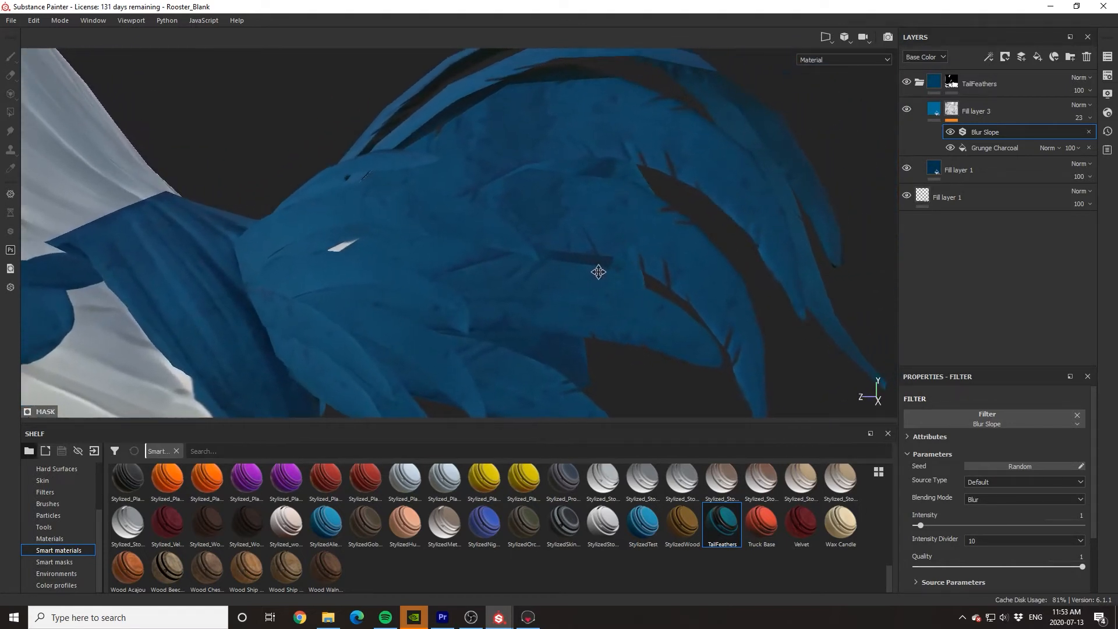
- Raise the Blur Slope filter's intensity slightly and check the softened color patches on the tail feathers
{"action": "left_click_drag", "start_coordinate": [599, 272], "coordinate": [603, 296], "text": "alt"}
{"action": "scroll", "coordinate": [523, 203], "scroll_direction": "up", "scroll_amount": 3}
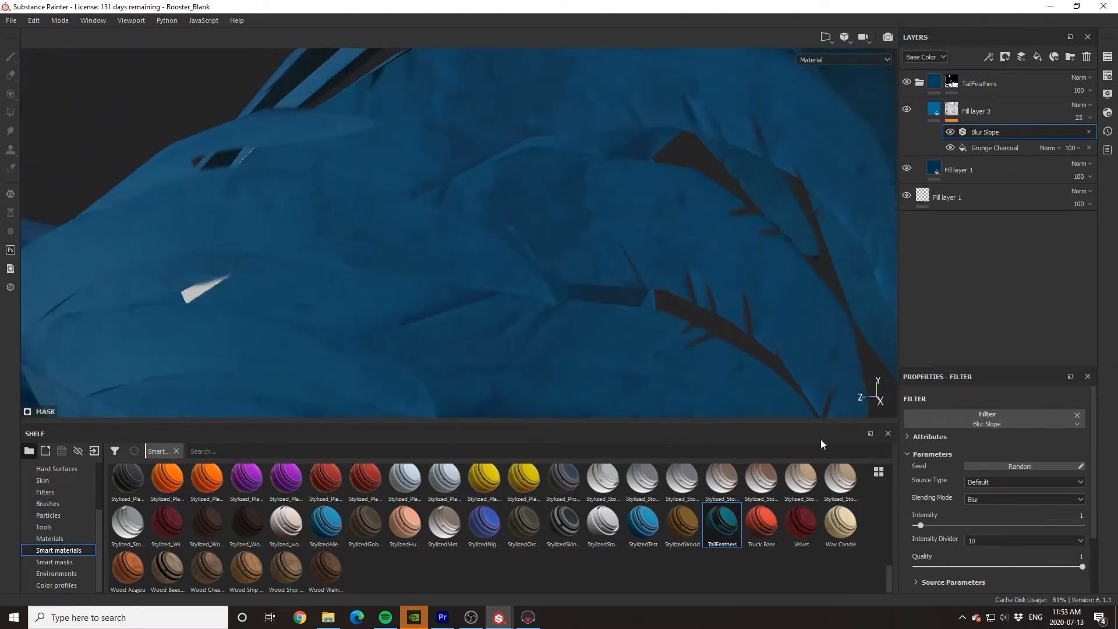
{"action": "left_click", "coordinate": [930, 526]}
{"action": "left_click_drag", "start_coordinate": [655, 260], "coordinate": [562, 302], "text": "alt"}
{"action": "scroll", "coordinate": [605, 255], "scroll_direction": "down", "scroll_amount": 4}
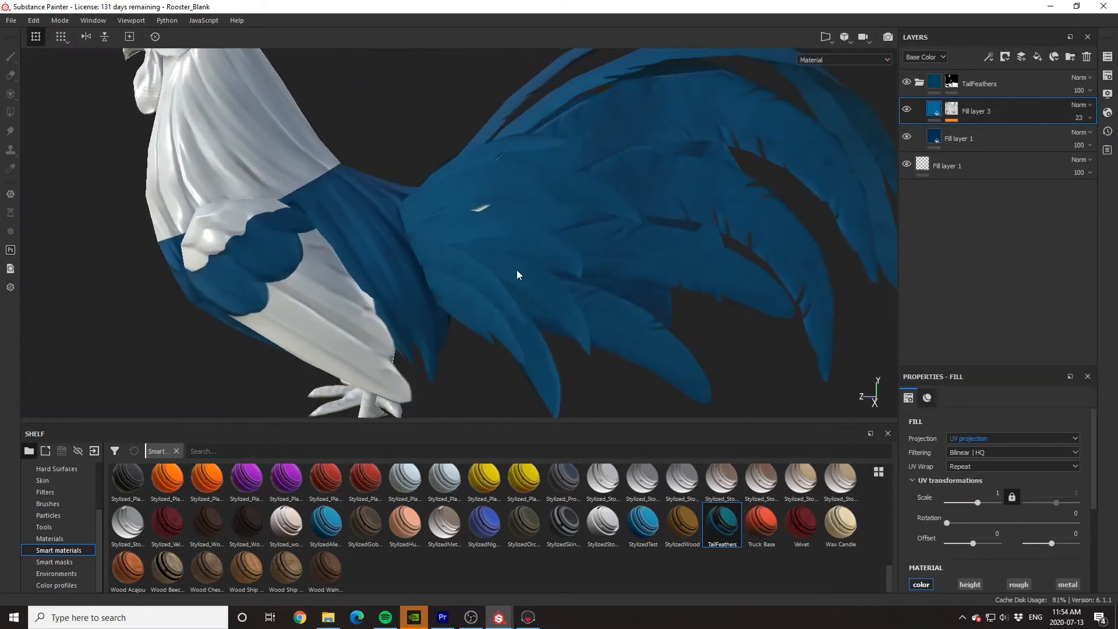
{"action": "left_click_drag", "start_coordinate": [517, 275], "coordinate": [588, 255], "text": "alt"}
- Set the UV rotation of the Grunge Charcoal fill in Fill layer 3's mask to 3.24
{"action": "left_click", "coordinate": [951, 111]}
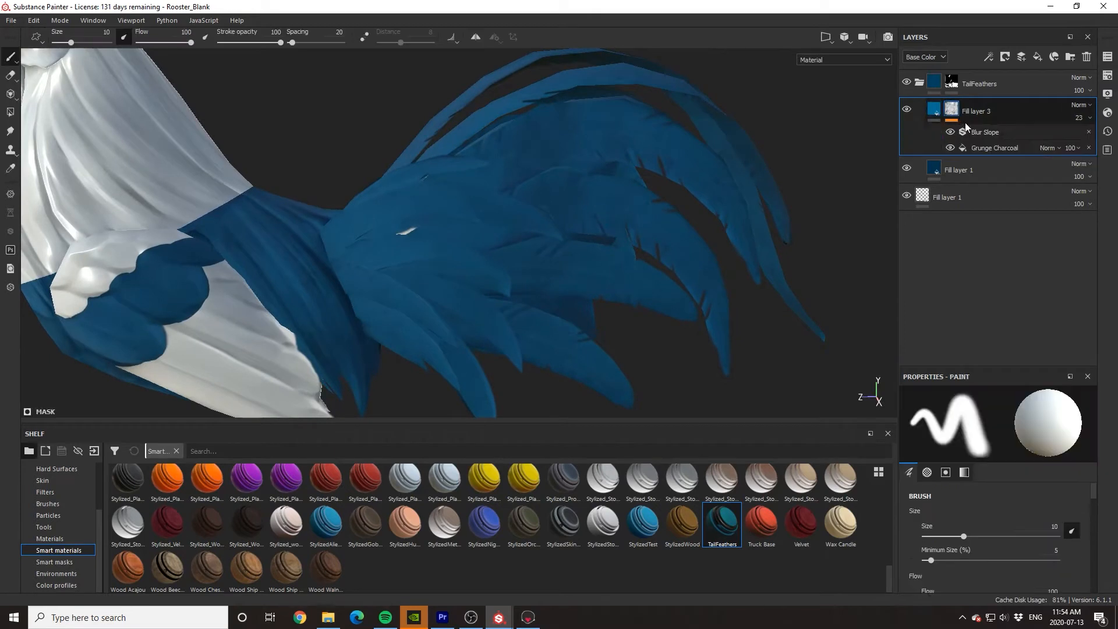
{"action": "left_click", "coordinate": [987, 148]}
{"action": "mouse_move", "coordinate": [946, 522]}
{"action": "left_mouse_down"}
{"action": "mouse_move", "coordinate": [959, 521]}
{"action": "mouse_move", "coordinate": [947, 523]}
{"action": "left_mouse_up"}
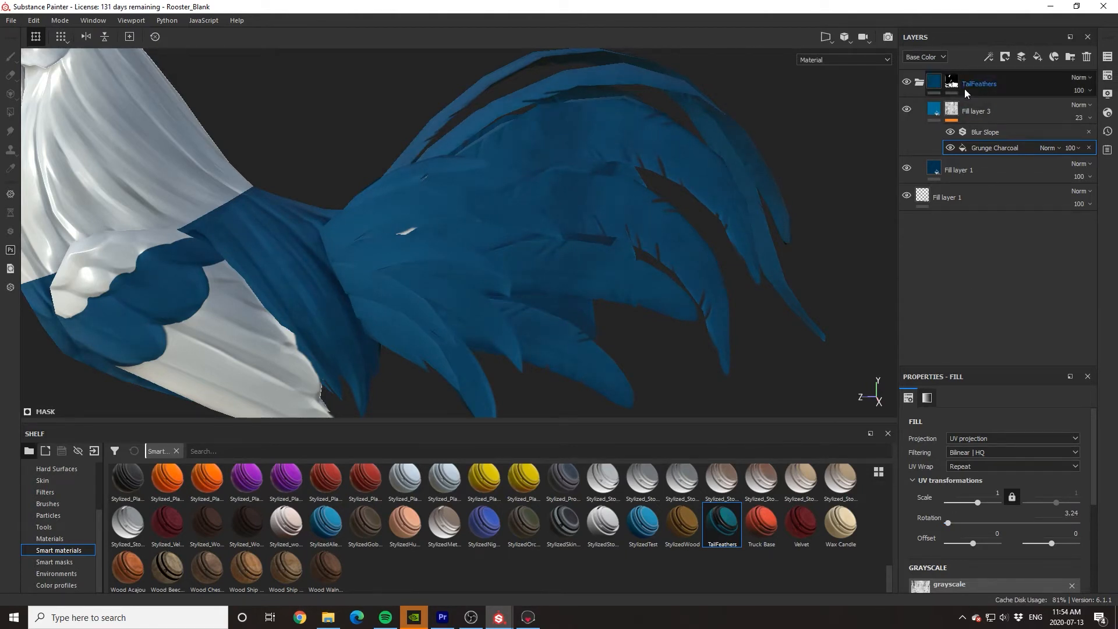
- Try a higher opacity on Fill layer 3 and return it to 23
{"action": "left_click", "coordinate": [933, 115]}
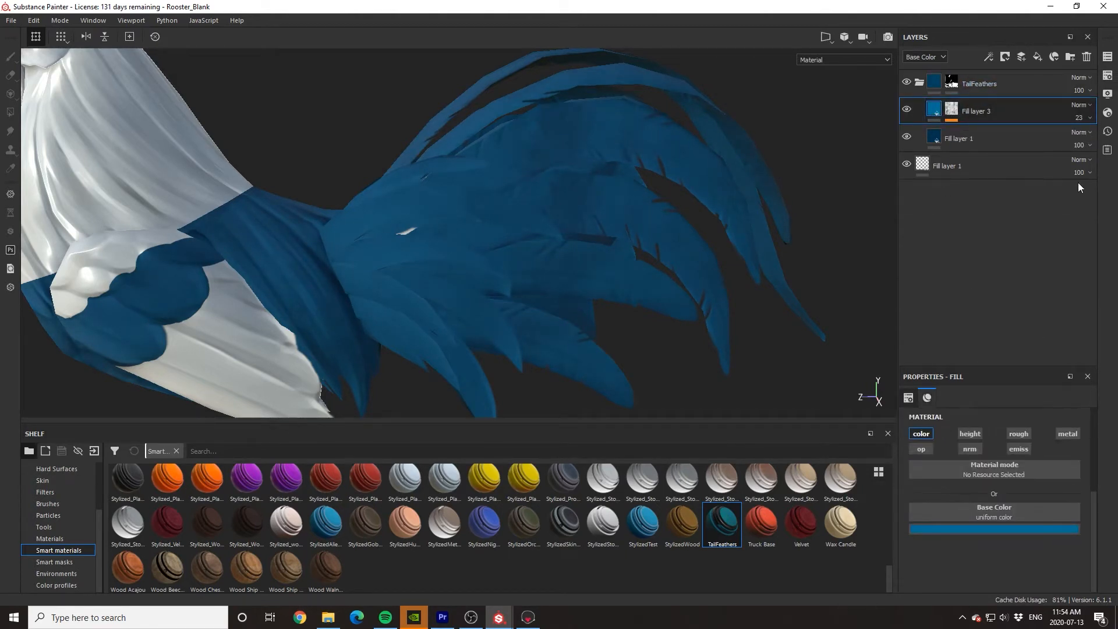
{"action": "left_click_drag", "start_coordinate": [1082, 140], "coordinate": [1097, 141]}
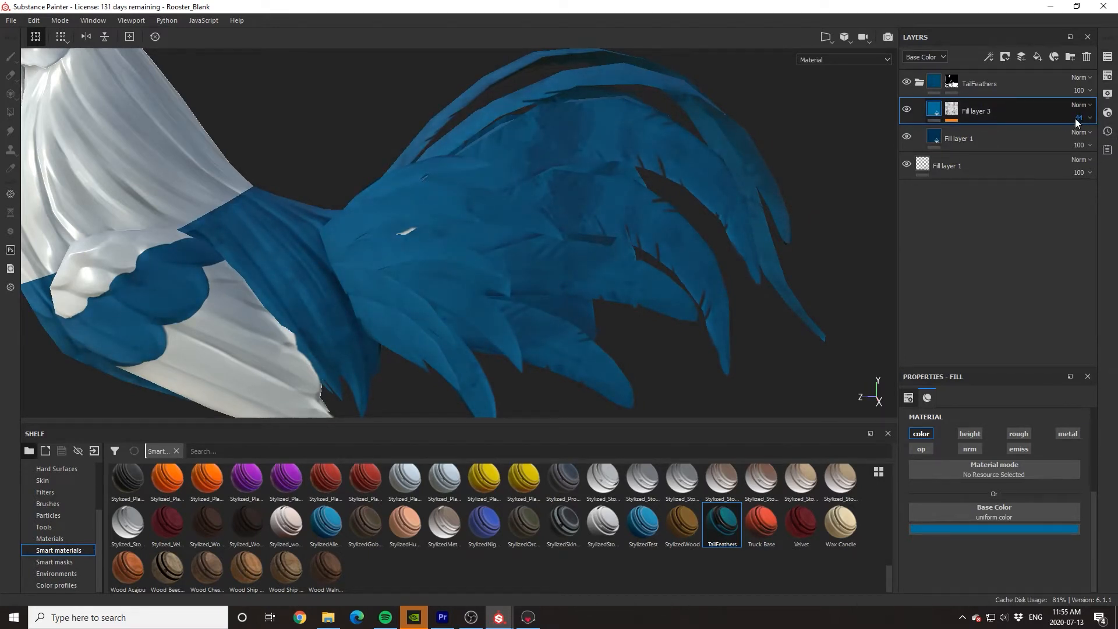
{"action": "left_click", "coordinate": [1075, 118]}
{"action": "left_click_drag", "start_coordinate": [1084, 137], "coordinate": [1077, 140]}
{"action": "left_click_drag", "start_coordinate": [1078, 141], "coordinate": [1076, 140]}
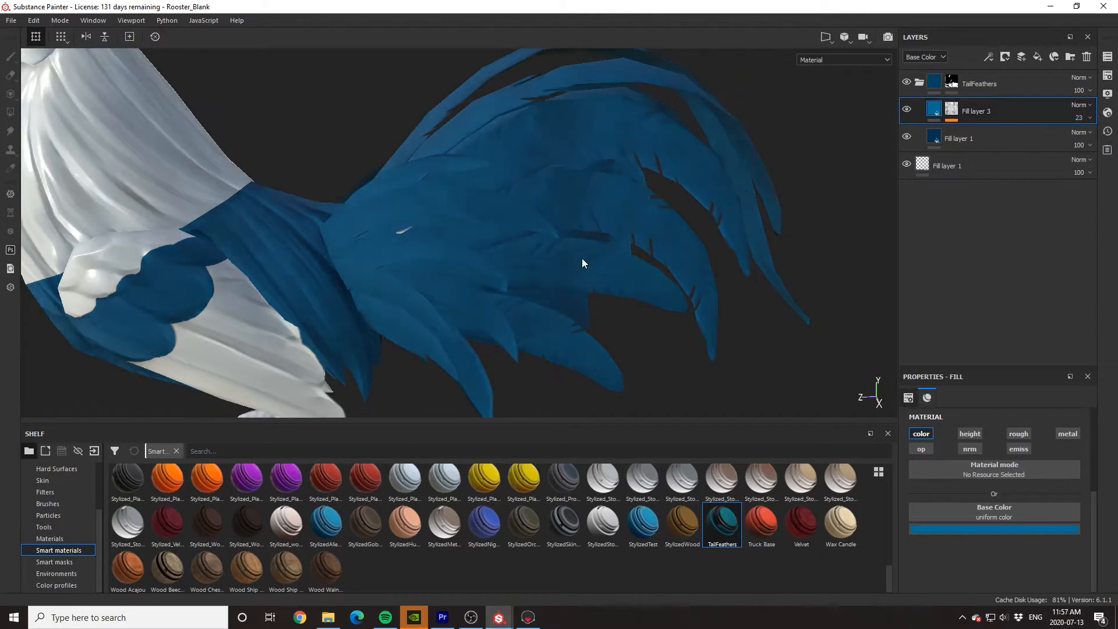
- Duplicate Fill layer 3 and give the copy a teal base color (R 0.000, G 0.310, B 0.294)
{"action": "mouse_move", "coordinate": [607, 260]}
{"action": "left_mouse_down", "text": "alt"}
{"action": "mouse_move", "coordinate": [563, 269]}
{"action": "mouse_move", "coordinate": [578, 262]}
{"action": "mouse_move", "coordinate": [579, 245]}
{"action": "mouse_move", "coordinate": [605, 239]}
{"action": "left_mouse_up", "text": "alt"}
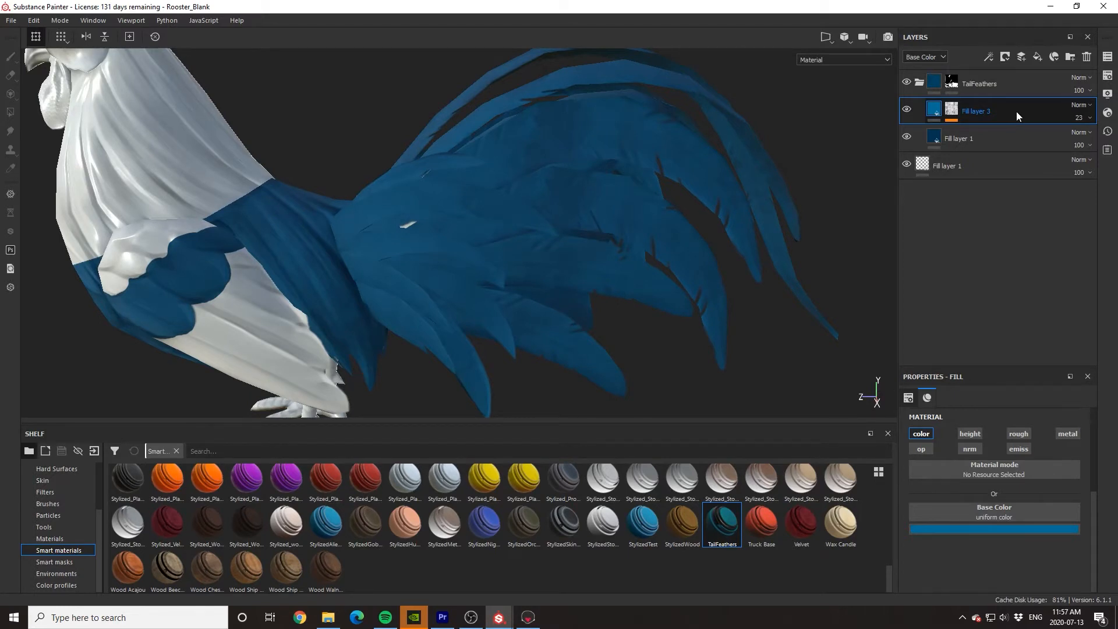
{"action": "key", "text": "ctrl+d"}
{"action": "left_click_drag", "start_coordinate": [818, 158], "coordinate": [845, 158], "text": "alt"}
{"action": "left_click", "coordinate": [956, 528]}
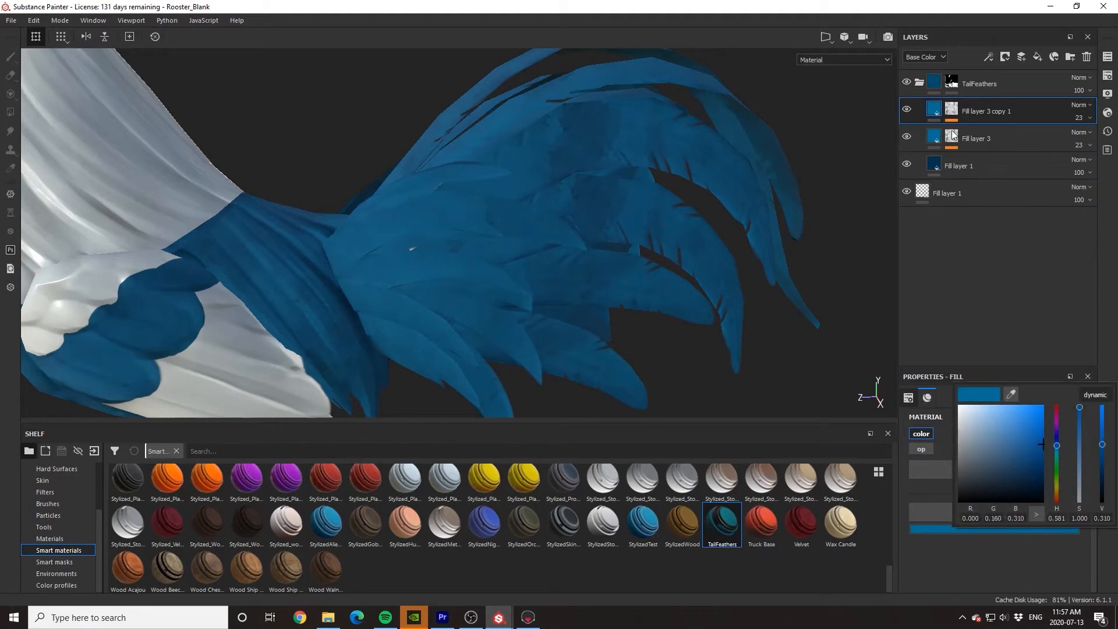
{"action": "left_click", "coordinate": [951, 111]}
{"action": "left_click", "coordinate": [935, 111]}
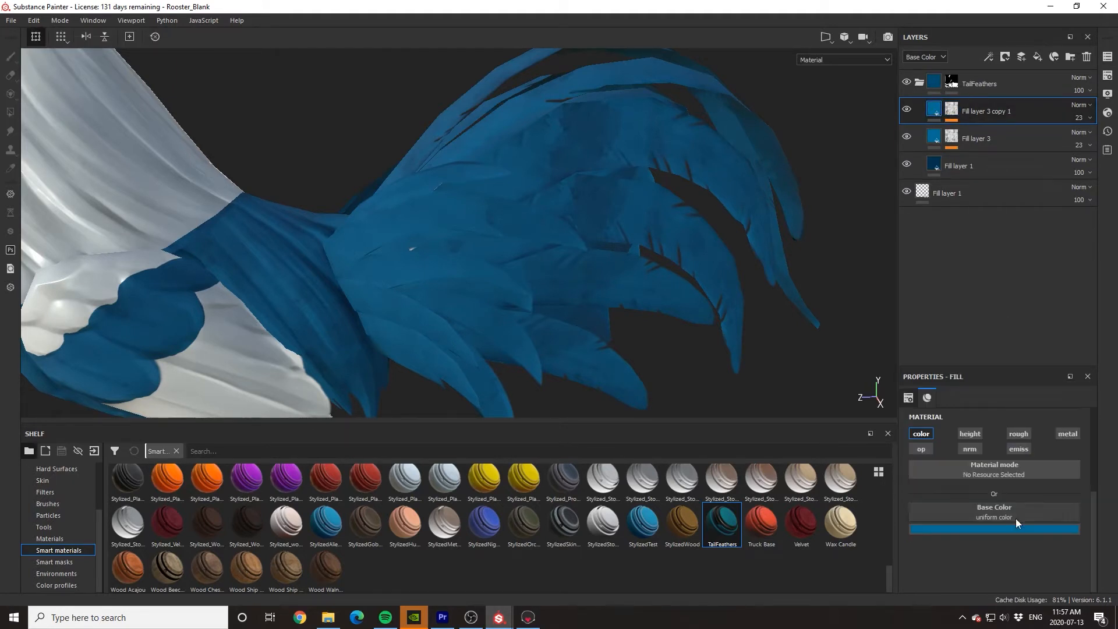
{"action": "left_click", "coordinate": [1012, 528]}
{"action": "left_click_drag", "start_coordinate": [1058, 450], "coordinate": [1057, 458]}
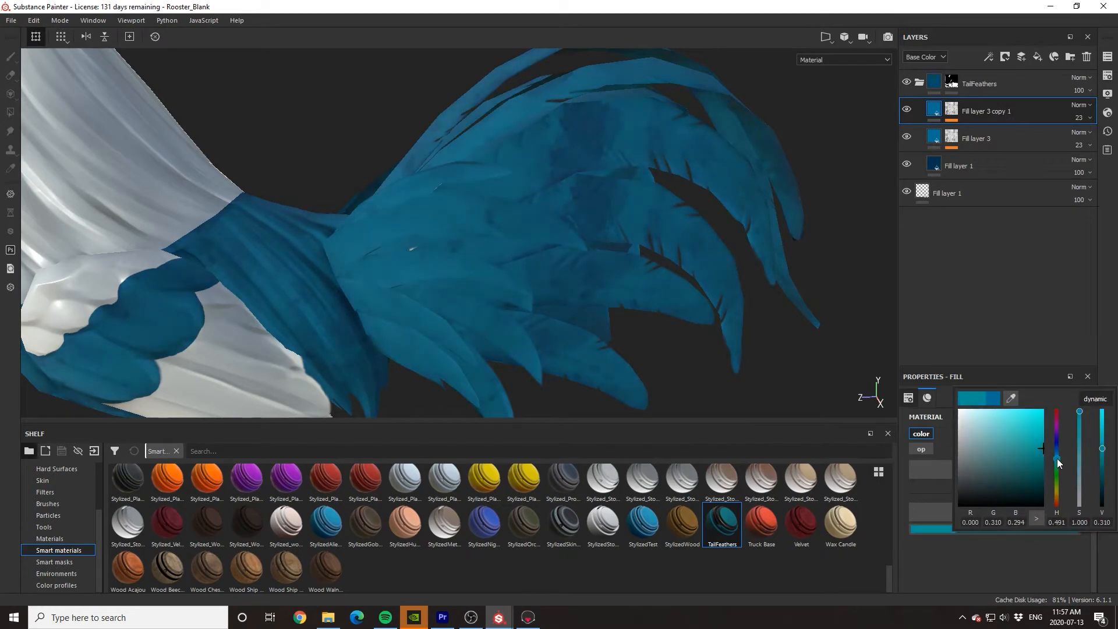
- Replace the Grunge Charcoal texture in the duplicated layer's mask with Grunge Concrete Burnt
{"action": "left_click", "coordinate": [956, 113]}
{"action": "left_click", "coordinate": [984, 145]}
{"action": "scroll", "coordinate": [48, 503], "scroll_direction": "up", "scroll_amount": 3}
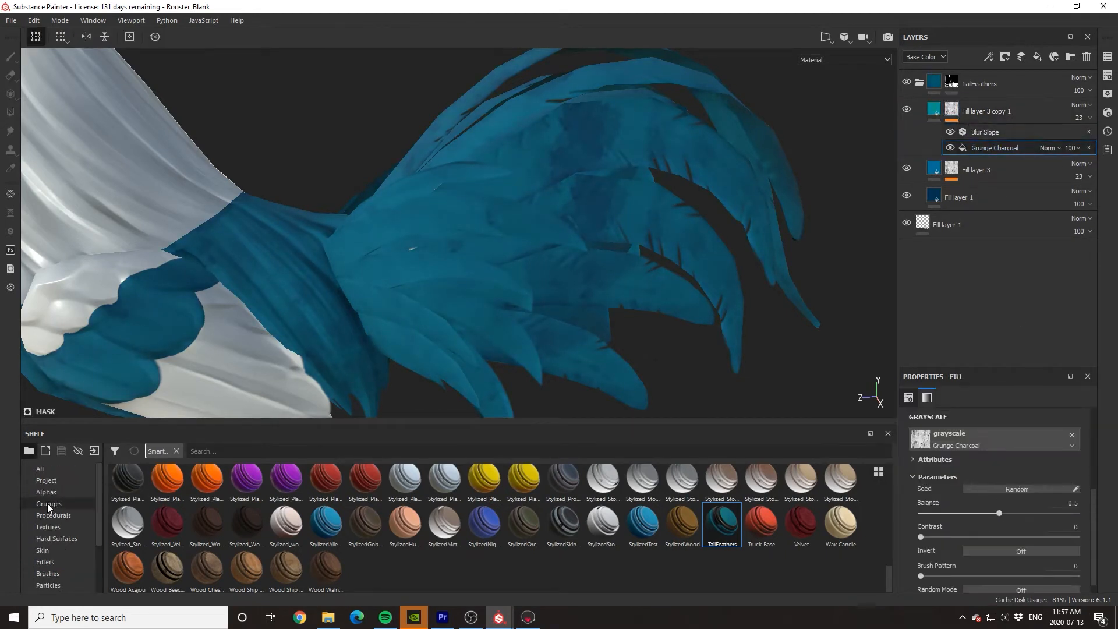
{"action": "left_click", "coordinate": [48, 505]}
{"action": "left_click_drag", "start_coordinate": [254, 491], "coordinate": [949, 435]}
{"action": "mouse_move", "coordinate": [658, 328]}
{"action": "right_mouse_down", "text": "alt"}
{"action": "mouse_move", "coordinate": [601, 327]}
{"action": "mouse_move", "coordinate": [641, 317]}
{"action": "right_mouse_up", "text": "alt"}
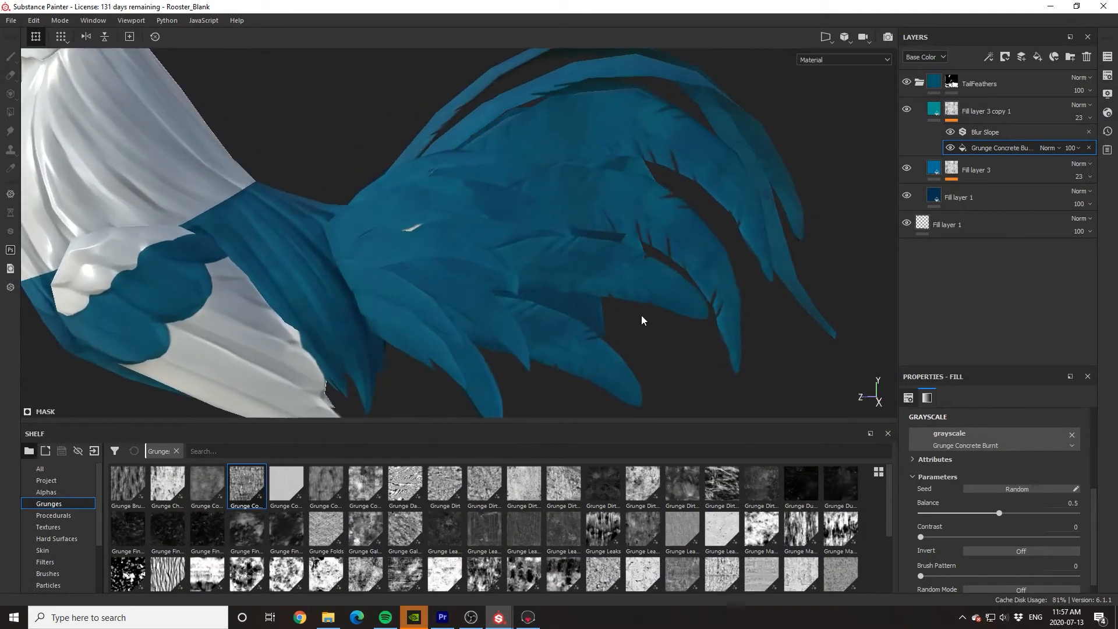
{"action": "scroll", "coordinate": [641, 317], "scroll_direction": "up", "scroll_amount": 2}
{"action": "left_click_drag", "start_coordinate": [536, 275], "coordinate": [495, 290], "text": "alt"}
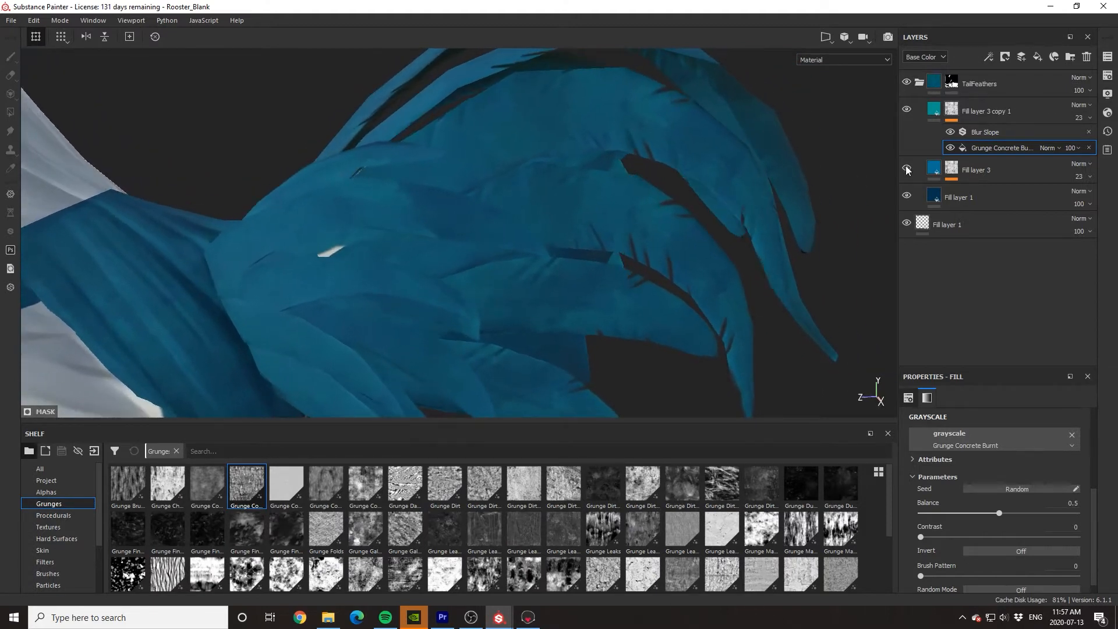
- Examine the teal variation on the tail feathers from several angles and select the duplicated layer's mask
{"action": "left_click", "coordinate": [947, 132]}
{"action": "left_click_drag", "start_coordinate": [722, 198], "coordinate": [573, 213], "text": "alt"}
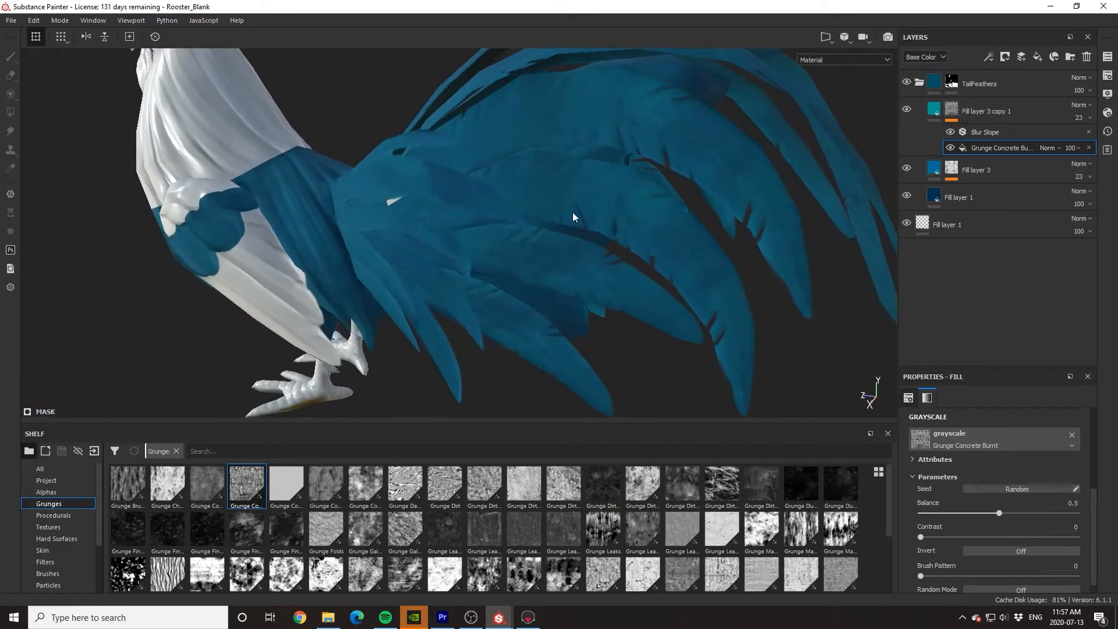
{"action": "scroll", "coordinate": [572, 213], "scroll_direction": "down", "scroll_amount": 3}
{"action": "left_click_drag", "start_coordinate": [349, 245], "coordinate": [510, 266], "text": "alt"}
{"action": "scroll", "coordinate": [510, 266], "scroll_direction": "up", "scroll_amount": 5}
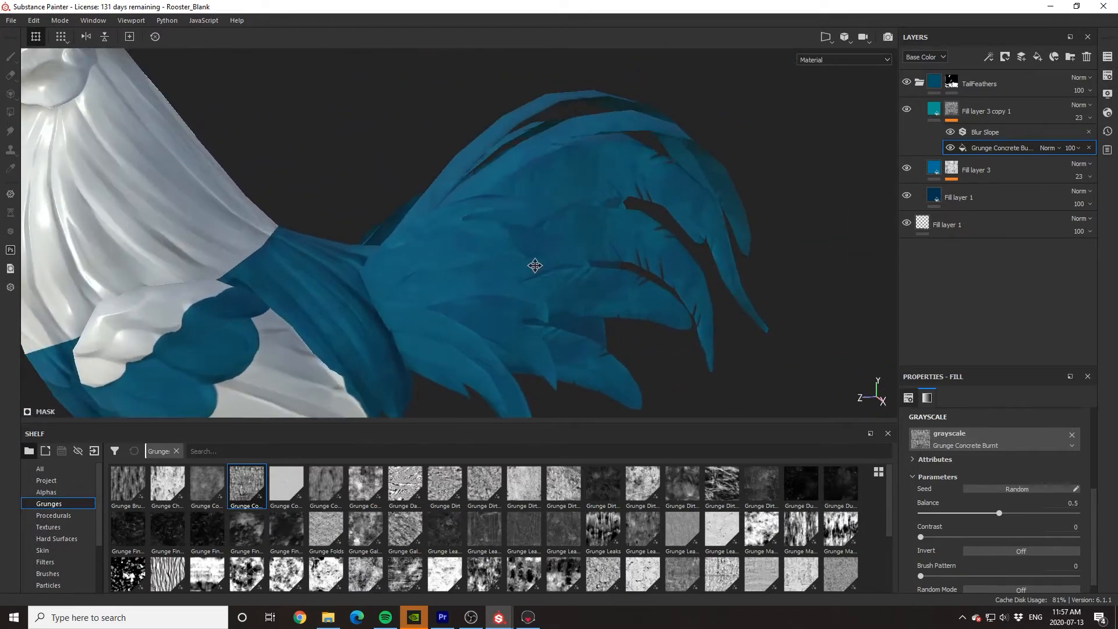
{"action": "middle_click_drag", "start_coordinate": [535, 266], "coordinate": [493, 272], "text": "alt"}
{"action": "left_click", "coordinate": [951, 113]}
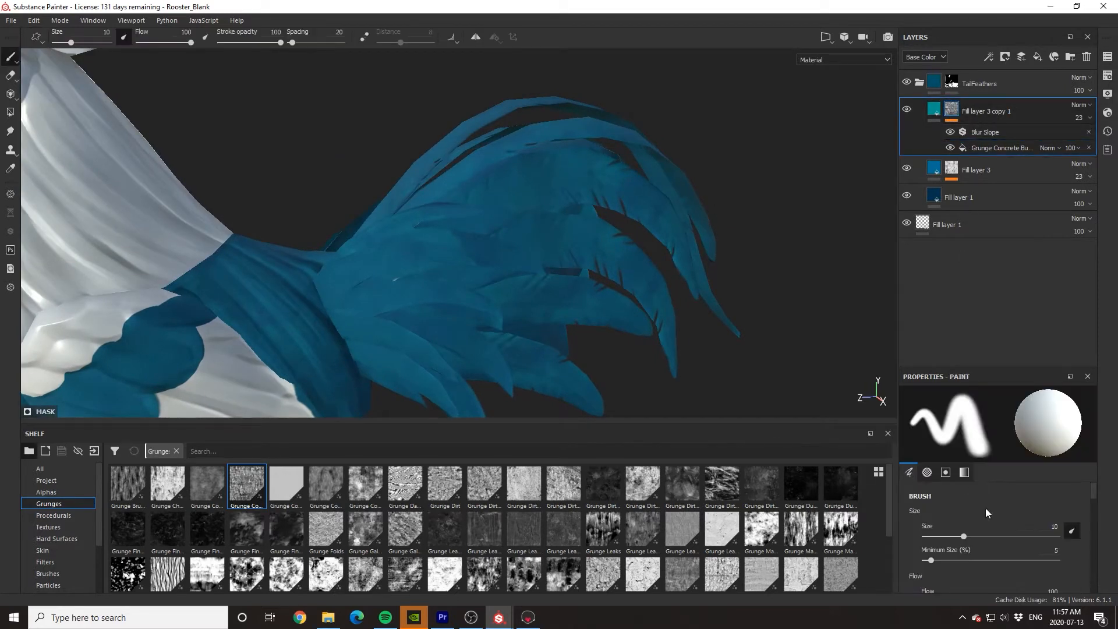
- Try a different rotation on the Grunge Concrete Burnt fill in the mask of Fill layer 3 copy 1 and undo it
{"action": "left_click", "coordinate": [981, 150]}
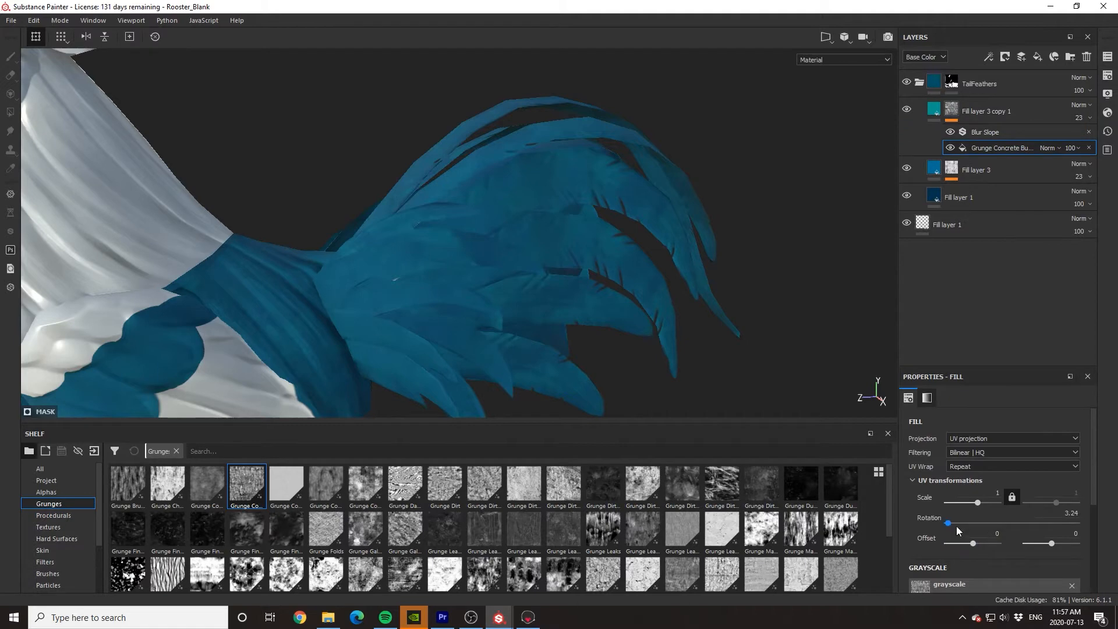
{"action": "left_click_drag", "start_coordinate": [956, 526], "coordinate": [968, 526]}
{"action": "key", "text": "ctrl+z"}
{"action": "mouse_move", "coordinate": [642, 268]}
{"action": "right_mouse_down", "text": "alt"}
{"action": "mouse_move", "coordinate": [610, 276]}
{"action": "mouse_move", "coordinate": [650, 274]}
{"action": "right_mouse_up", "text": "alt"}
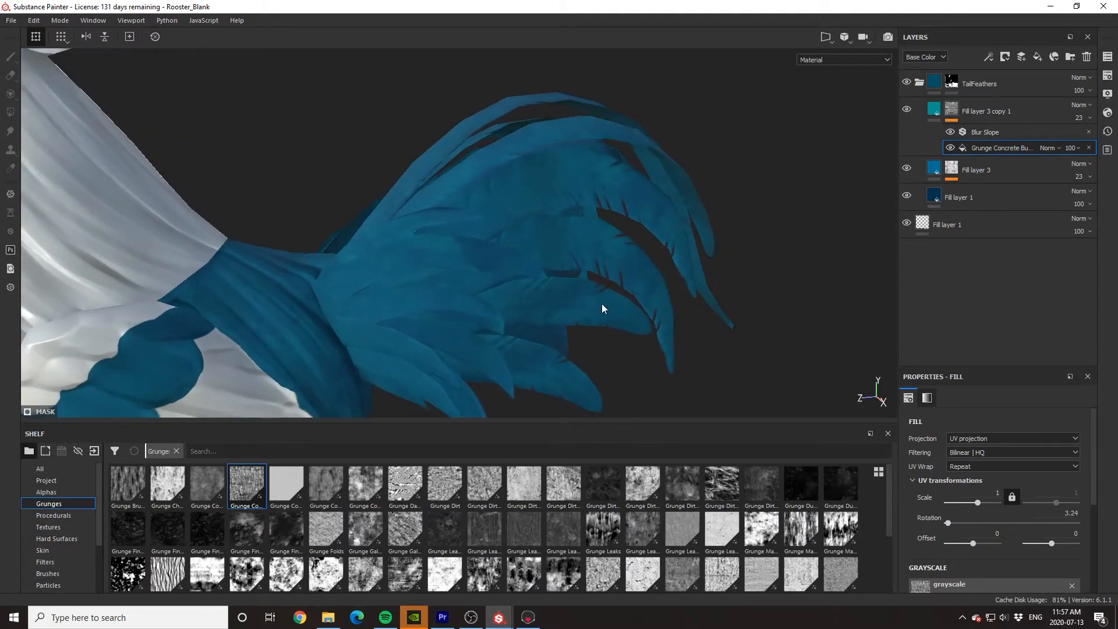
{"action": "scroll", "coordinate": [602, 303], "scroll_direction": "down", "scroll_amount": 4}
{"action": "mouse_move", "coordinate": [602, 303]}
{"action": "left_mouse_down", "text": "alt"}
{"action": "mouse_move", "coordinate": [482, 295]}
{"action": "mouse_move", "coordinate": [460, 280]}
{"action": "mouse_move", "coordinate": [600, 291]}
{"action": "mouse_move", "coordinate": [585, 298]}
{"action": "left_mouse_up", "text": "alt"}
{"action": "scroll", "coordinate": [460, 280], "scroll_direction": "down", "scroll_amount": 3}
{"action": "scroll", "coordinate": [459, 282], "scroll_direction": "up", "scroll_amount": 5}
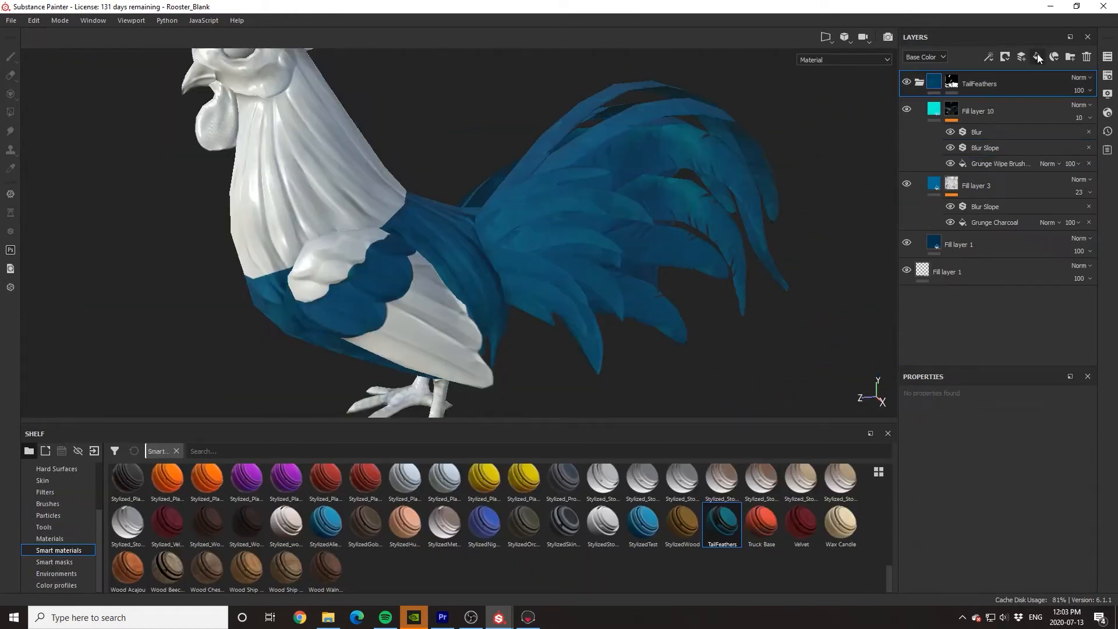
- Add a new fill layer at the top of the TailFeathers folder, give it a black mask, and limit it to the color channel
{"action": "left_click", "coordinate": [1038, 56]}
{"action": "left_click_drag", "start_coordinate": [998, 76], "coordinate": [1011, 120]}
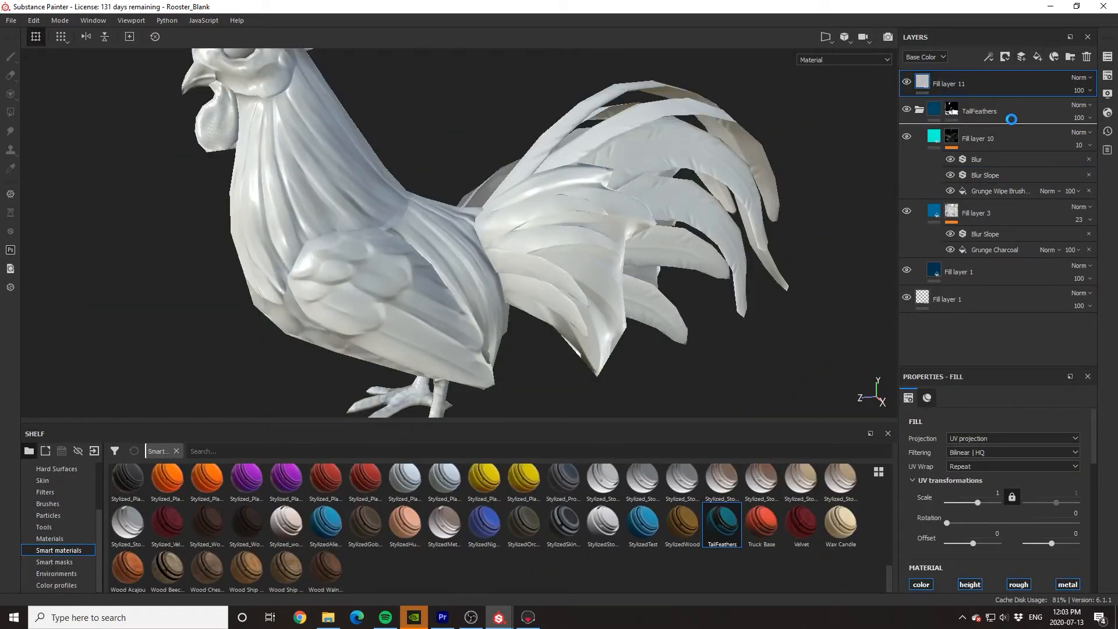
{"action": "right_click", "coordinate": [995, 114]}
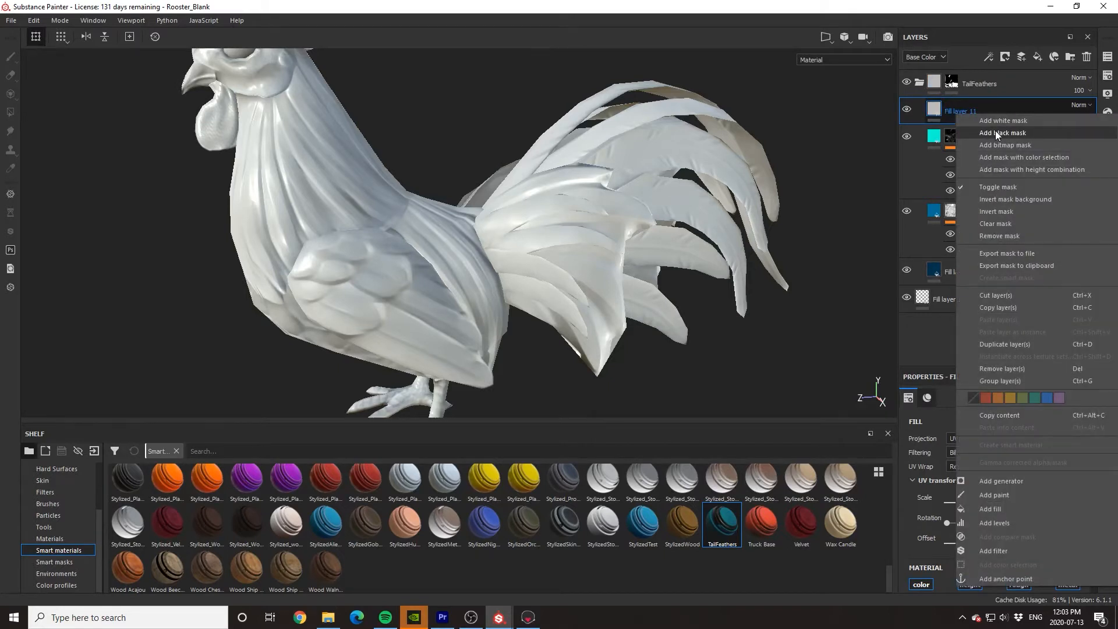
{"action": "left_click", "coordinate": [995, 132]}
{"action": "left_click", "coordinate": [940, 113]}
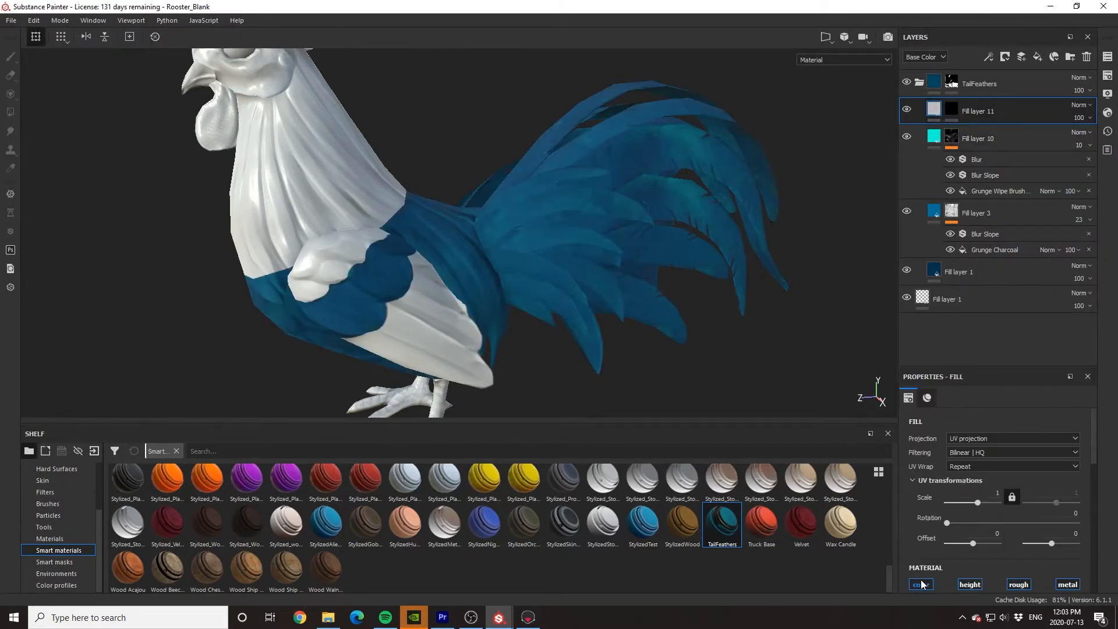
- Add a Mask Editor generator to the black mask of Fill layer 11
{"action": "left_click", "coordinate": [952, 111]}
{"action": "right_click", "coordinate": [1036, 110]}
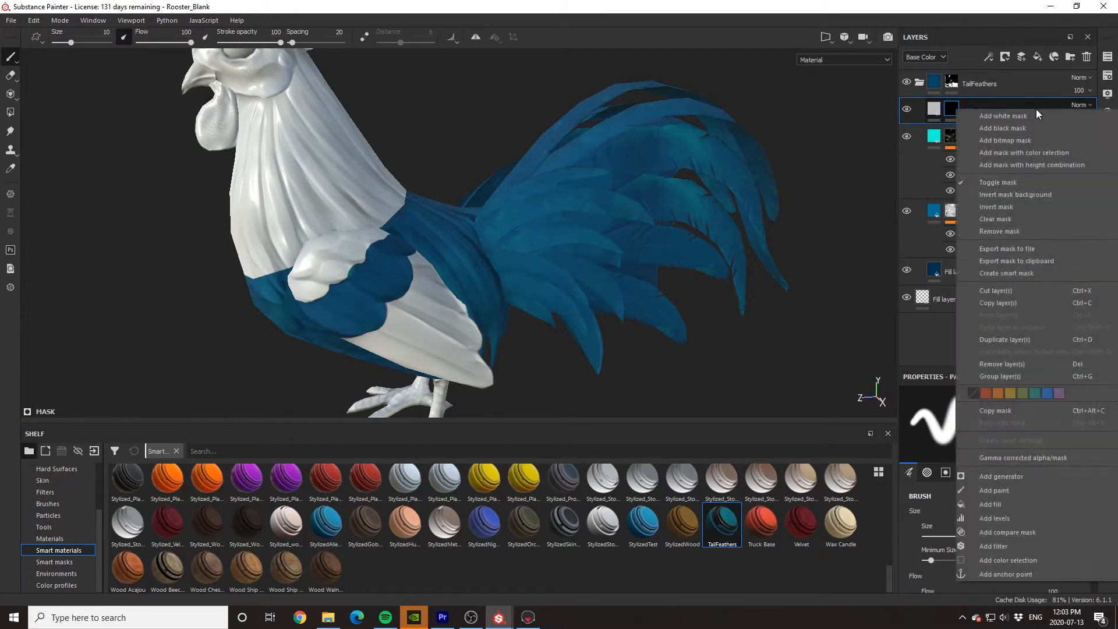
{"action": "left_click", "coordinate": [999, 475]}
{"action": "left_click", "coordinate": [986, 419]}
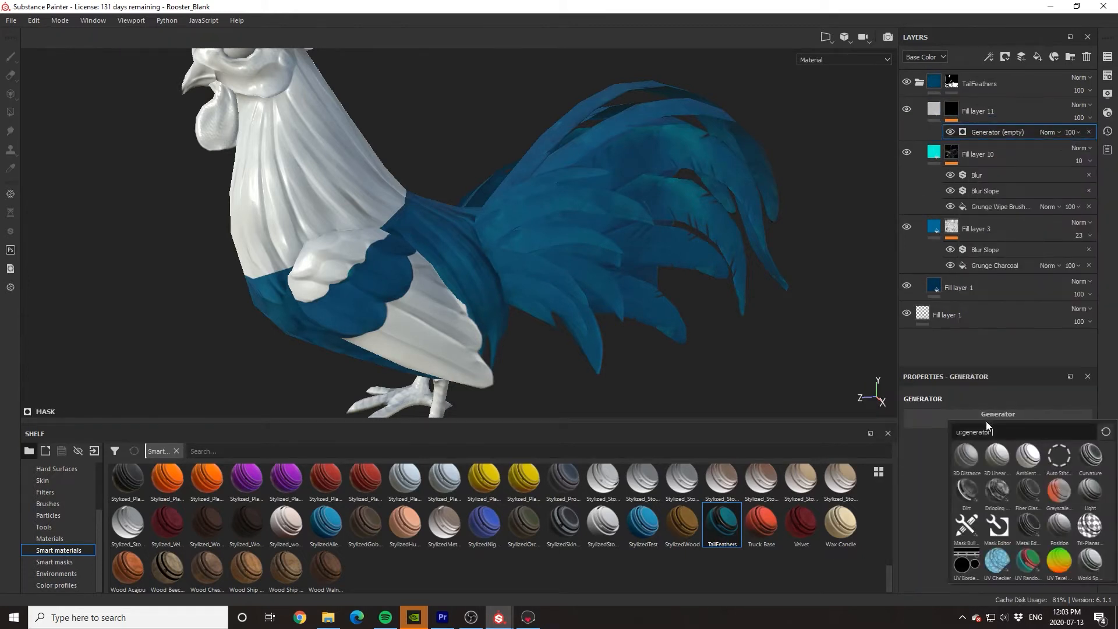
{"action": "left_click", "coordinate": [996, 533]}
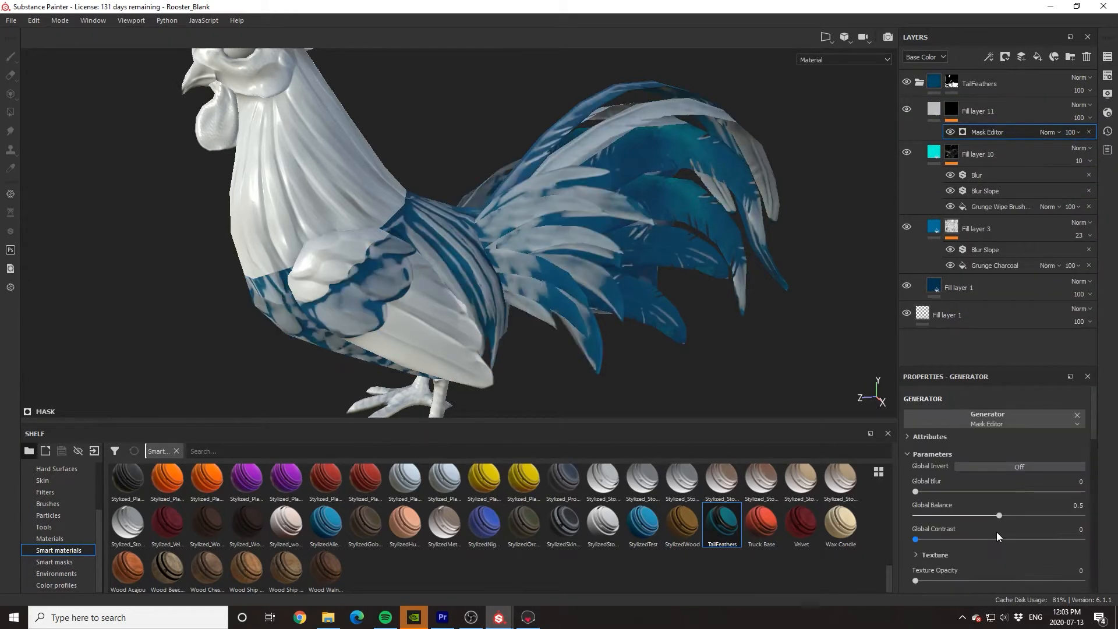
{"action": "left_click_drag", "start_coordinate": [863, 408], "coordinate": [774, 333], "text": "alt"}
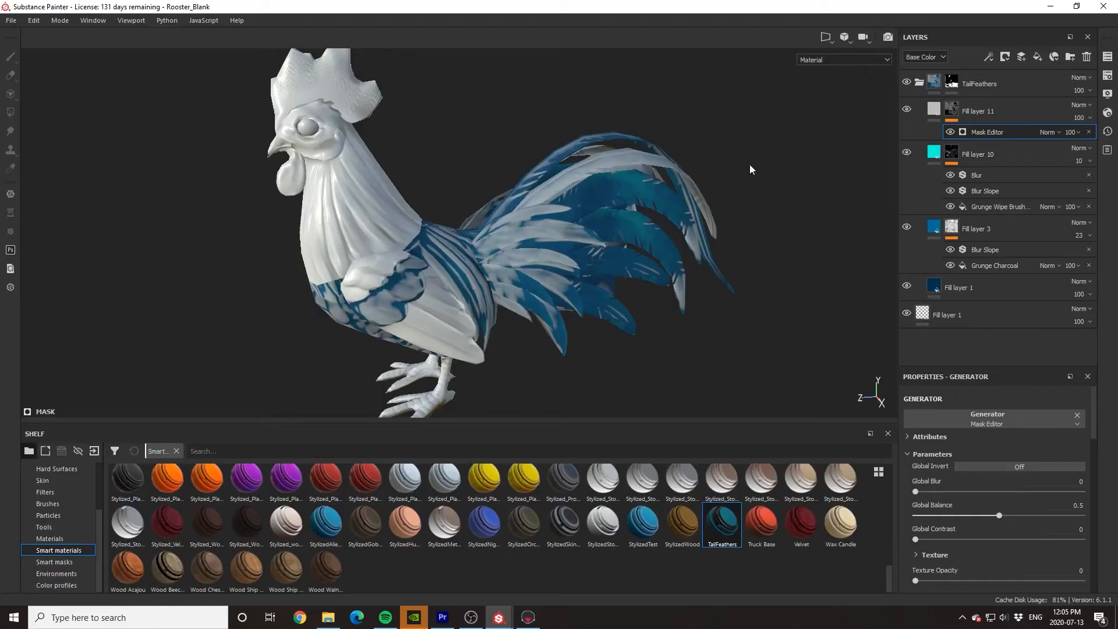
- In the Mask Editor's curvature settings, set Sharp to 0.17 and Fine to 0.01, and lower Soft and Medium
{"action": "scroll", "coordinate": [963, 489], "scroll_direction": "down", "scroll_amount": 5}
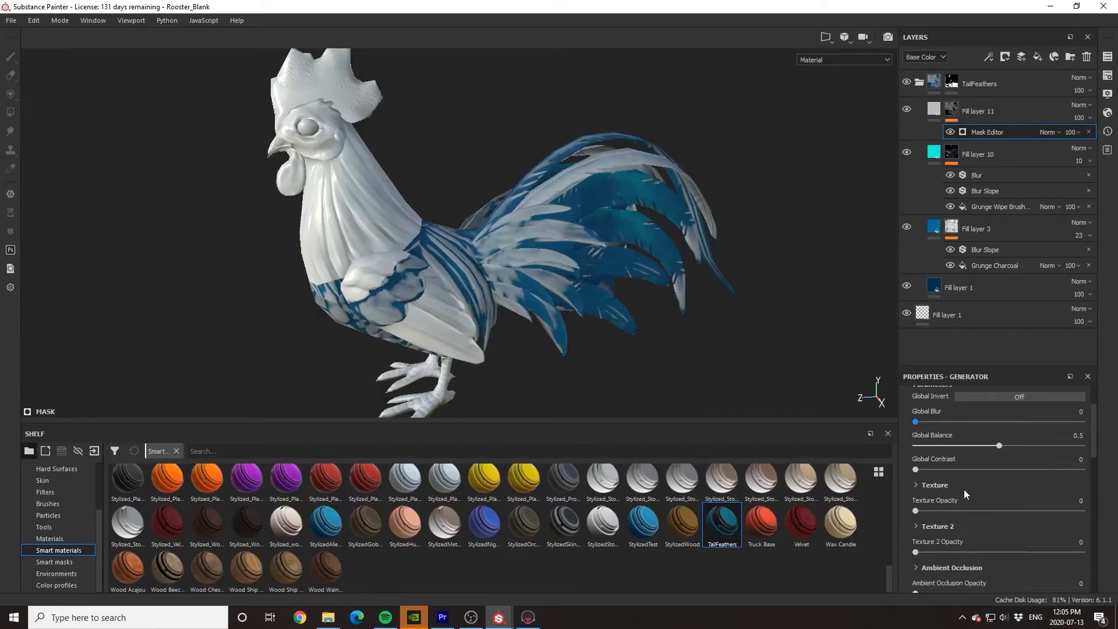
{"action": "left_click", "coordinate": [916, 470]}
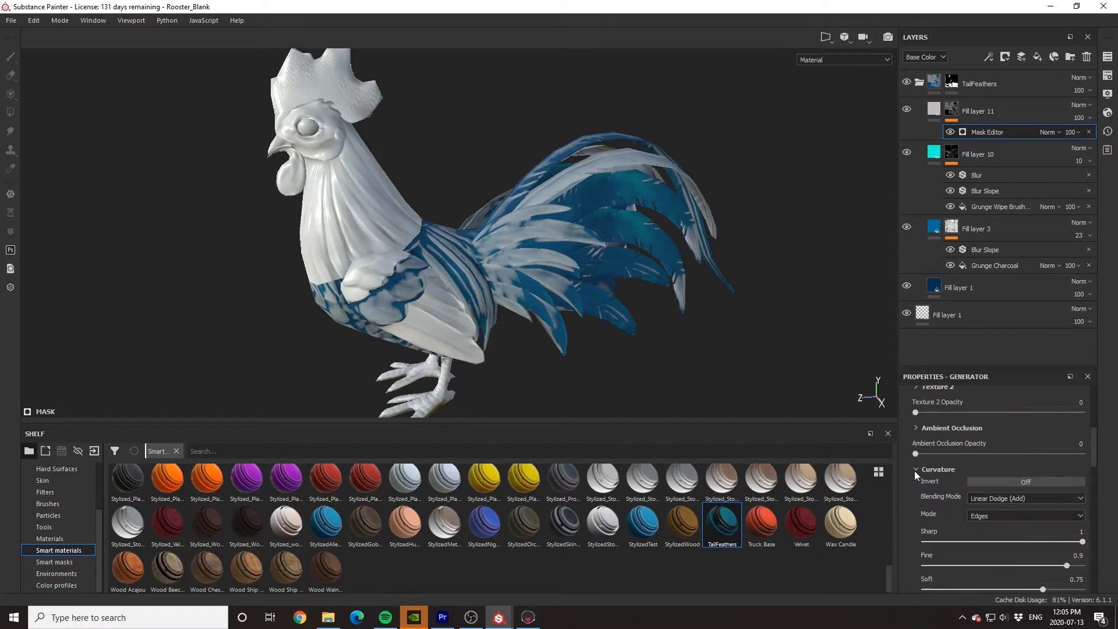
{"action": "scroll", "coordinate": [939, 470], "scroll_direction": "down", "scroll_amount": 4}
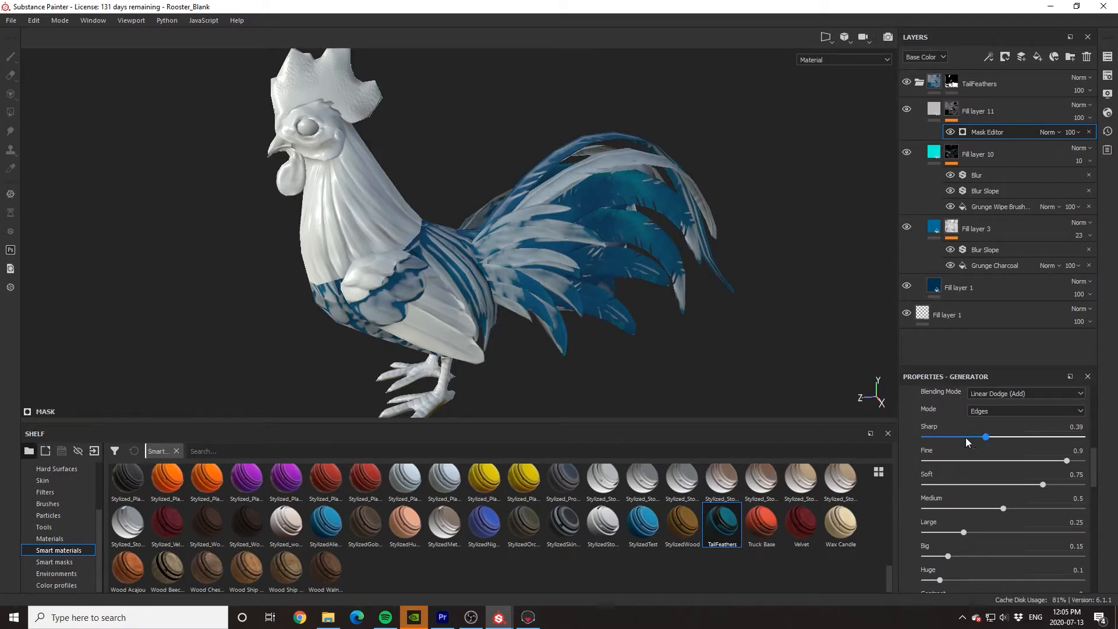
{"action": "left_click_drag", "start_coordinate": [1042, 484], "coordinate": [920, 485]}
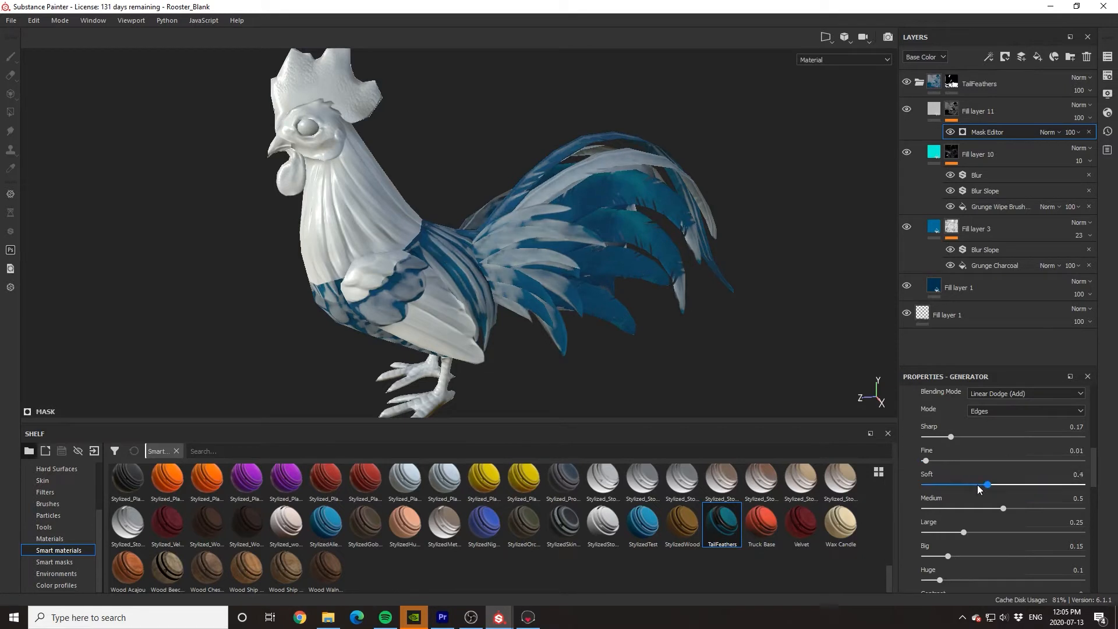
{"action": "left_click_drag", "start_coordinate": [1003, 509], "coordinate": [911, 536]}
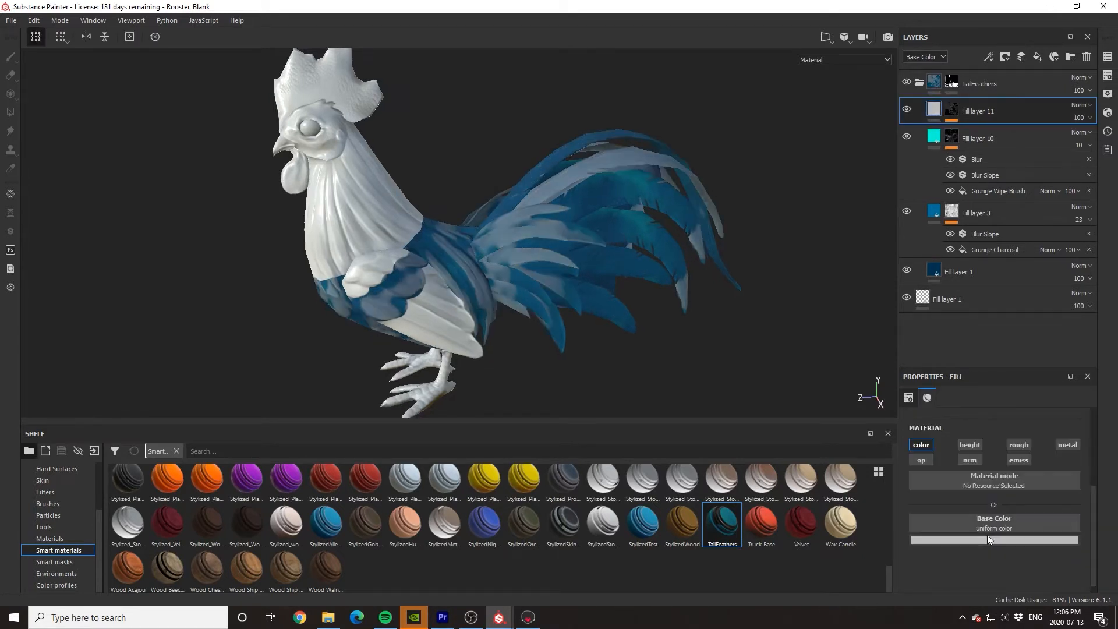
- Set the base color of Fill layer 11 to teal (R 0.001, G 0.310, B 0.239)
{"action": "left_click", "coordinate": [987, 539]}
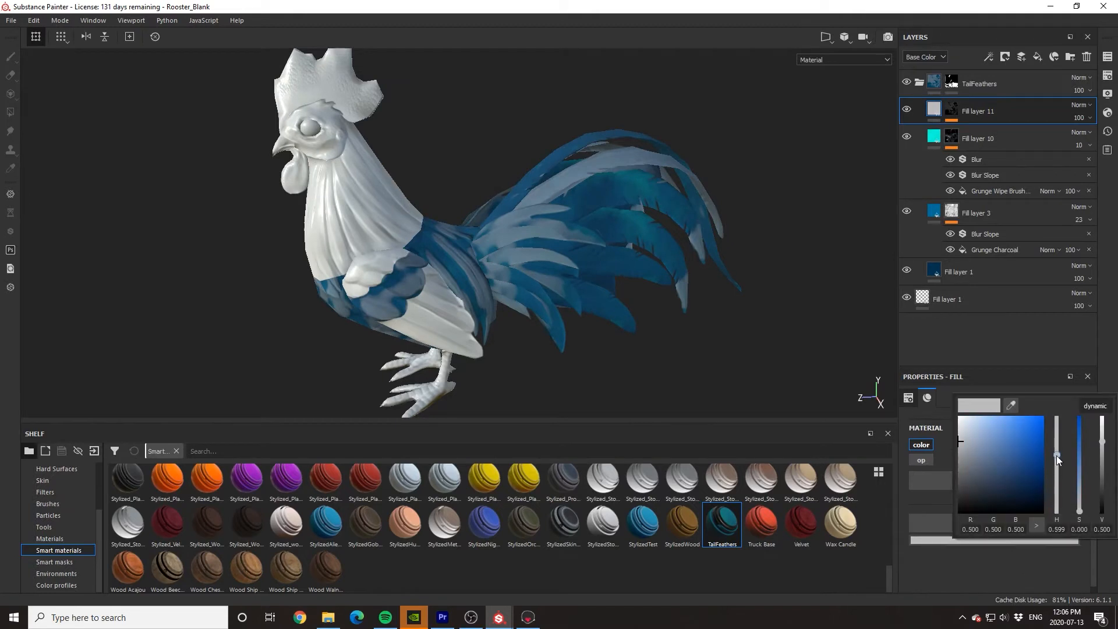
{"action": "mouse_move", "coordinate": [1057, 455]}
{"action": "left_mouse_down"}
{"action": "mouse_move", "coordinate": [1056, 468]}
{"action": "mouse_move", "coordinate": [1011, 446]}
{"action": "mouse_move", "coordinate": [1039, 458]}
{"action": "left_mouse_up"}
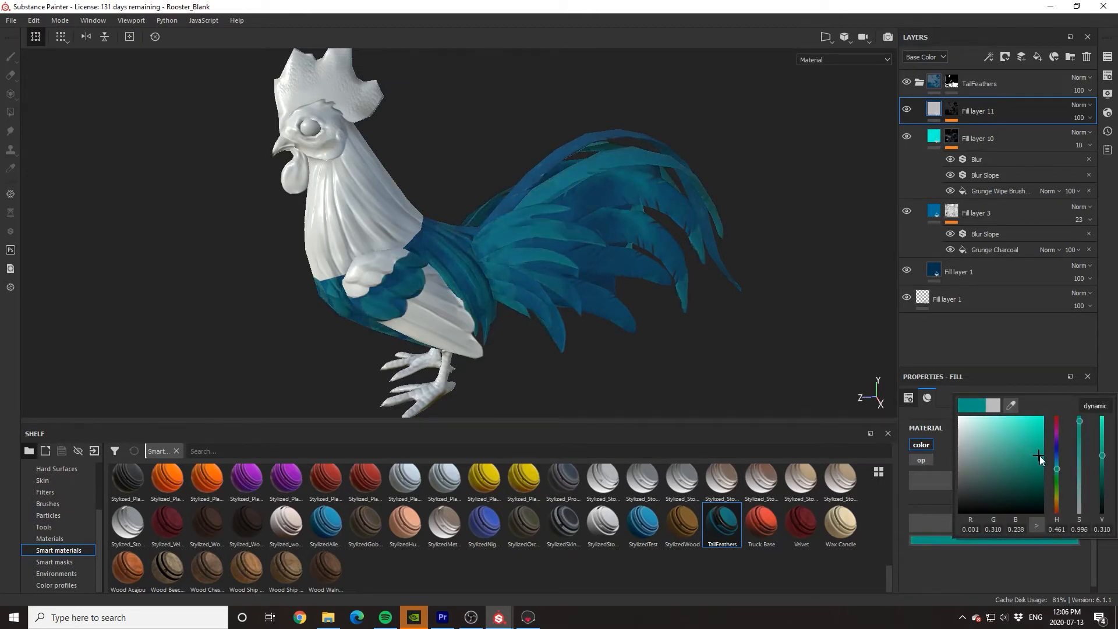
{"action": "left_click", "coordinate": [479, 294]}
{"action": "scroll", "coordinate": [466, 276], "scroll_direction": "up", "scroll_amount": 5}
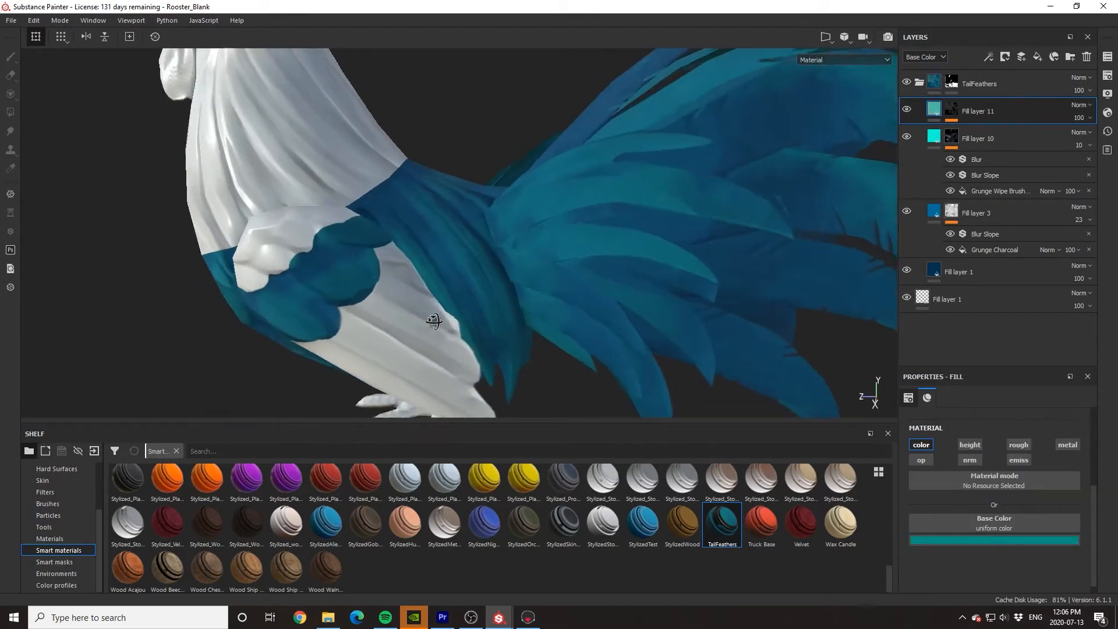
- Add a Blur Slope filter to the mask of Fill layer 11 above the Mask Editor generator
{"action": "left_click", "coordinate": [943, 110]}
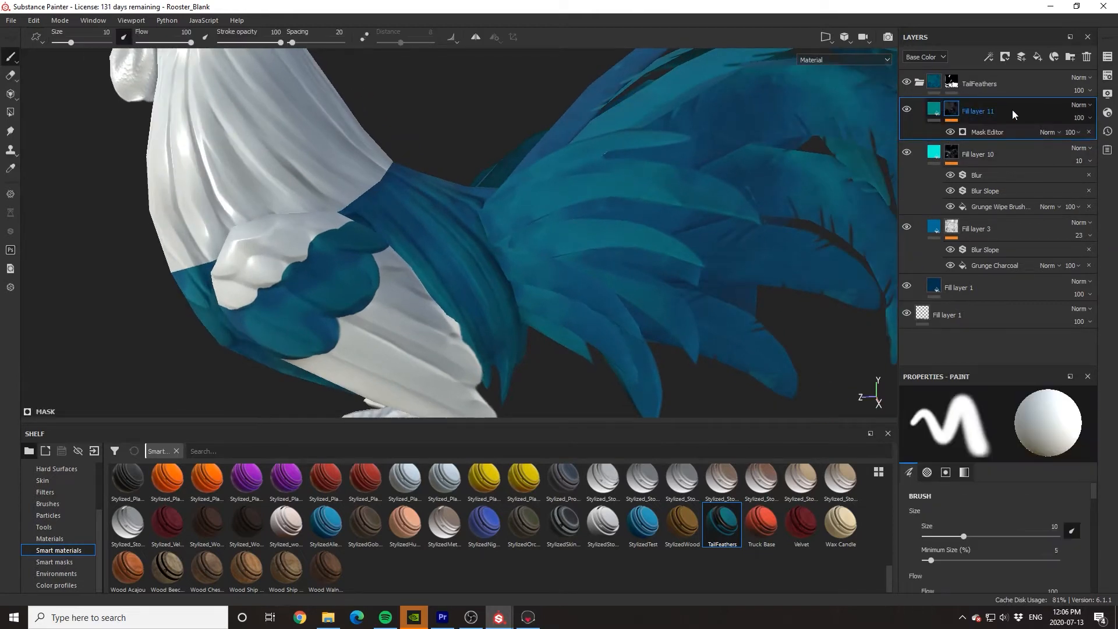
{"action": "right_click", "coordinate": [1012, 109]}
{"action": "left_click", "coordinate": [995, 542]}
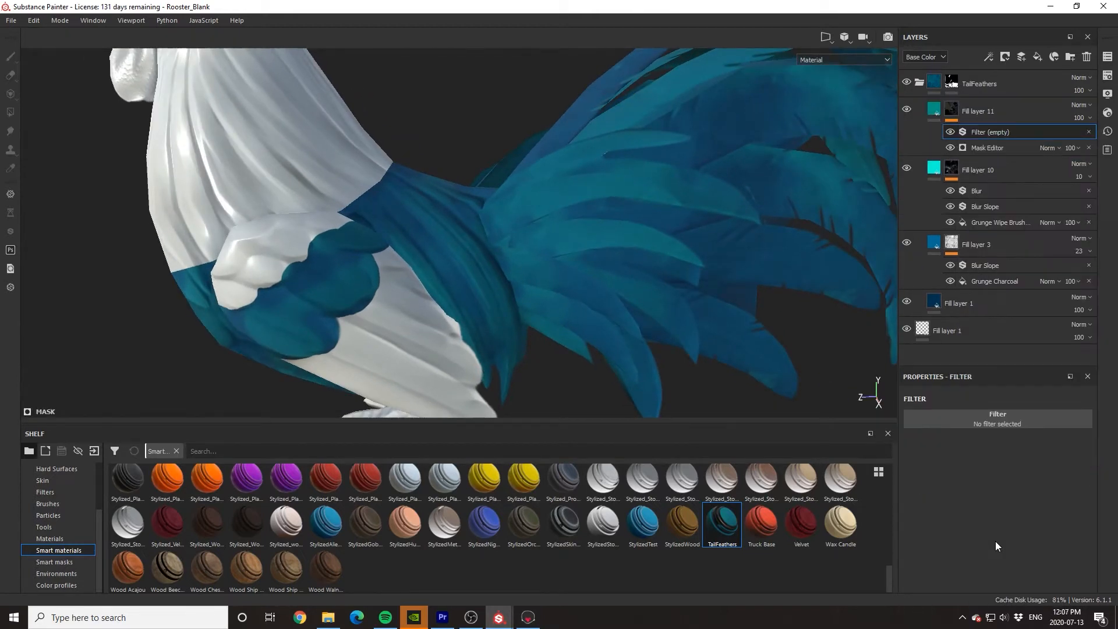
{"action": "left_click", "coordinate": [970, 417]}
{"action": "left_click", "coordinate": [996, 446]}
{"action": "left_click_drag", "start_coordinate": [714, 326], "coordinate": [797, 397], "text": "alt"}
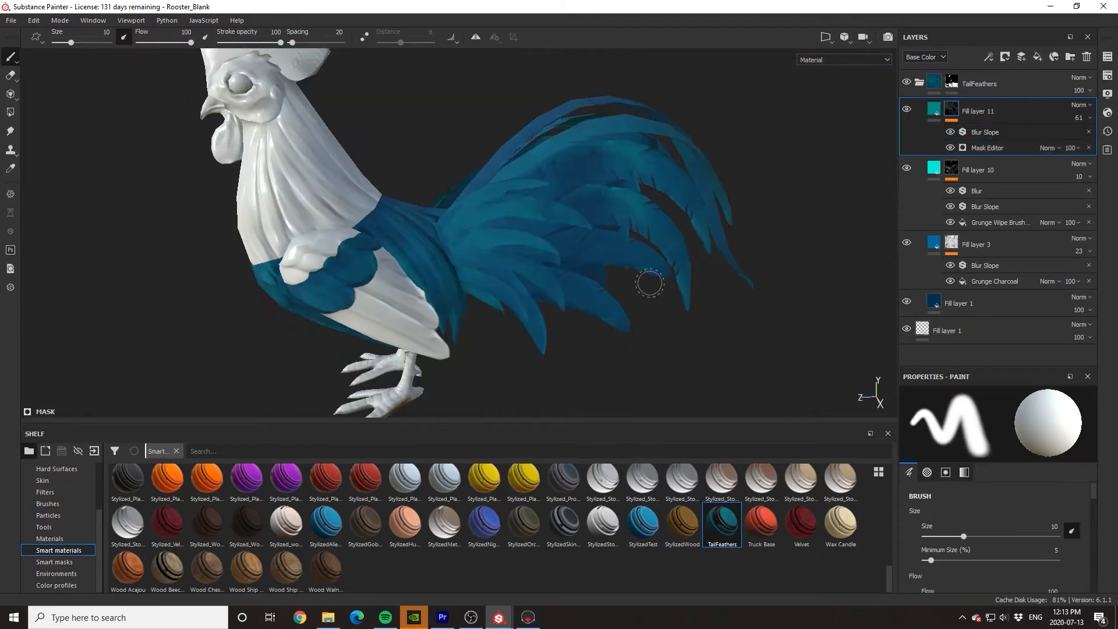
- Add another fill layer above Fill layer 11 in the TailFeathers folder and give it a black mask
{"action": "left_click_drag", "start_coordinate": [649, 282], "coordinate": [588, 267], "text": "alt"}
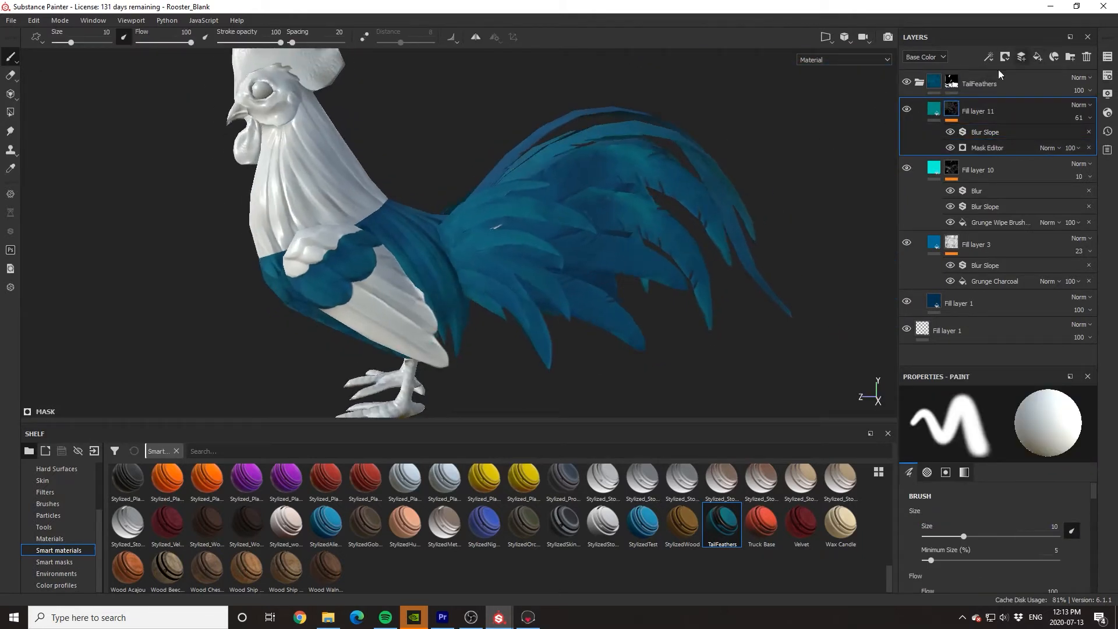
{"action": "left_click_drag", "start_coordinate": [722, 188], "coordinate": [656, 211], "text": "alt"}
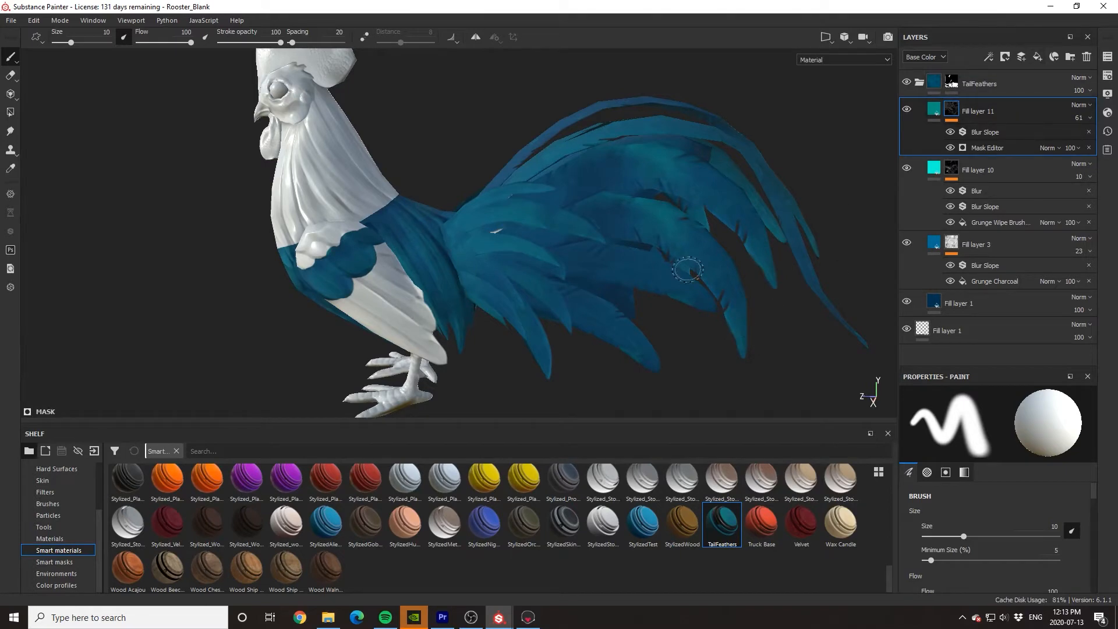
{"action": "left_click_drag", "start_coordinate": [688, 270], "coordinate": [656, 268], "text": "alt"}
{"action": "middle_click_drag", "start_coordinate": [626, 270], "coordinate": [551, 268], "text": "alt"}
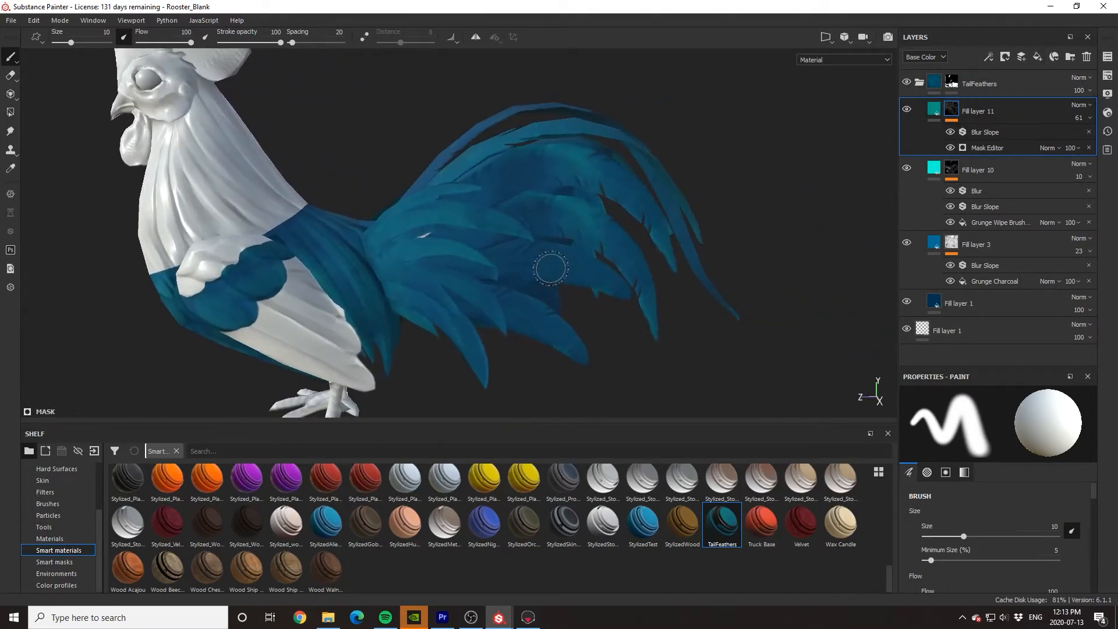
{"action": "scroll", "coordinate": [458, 244], "scroll_direction": "up", "scroll_amount": 3}
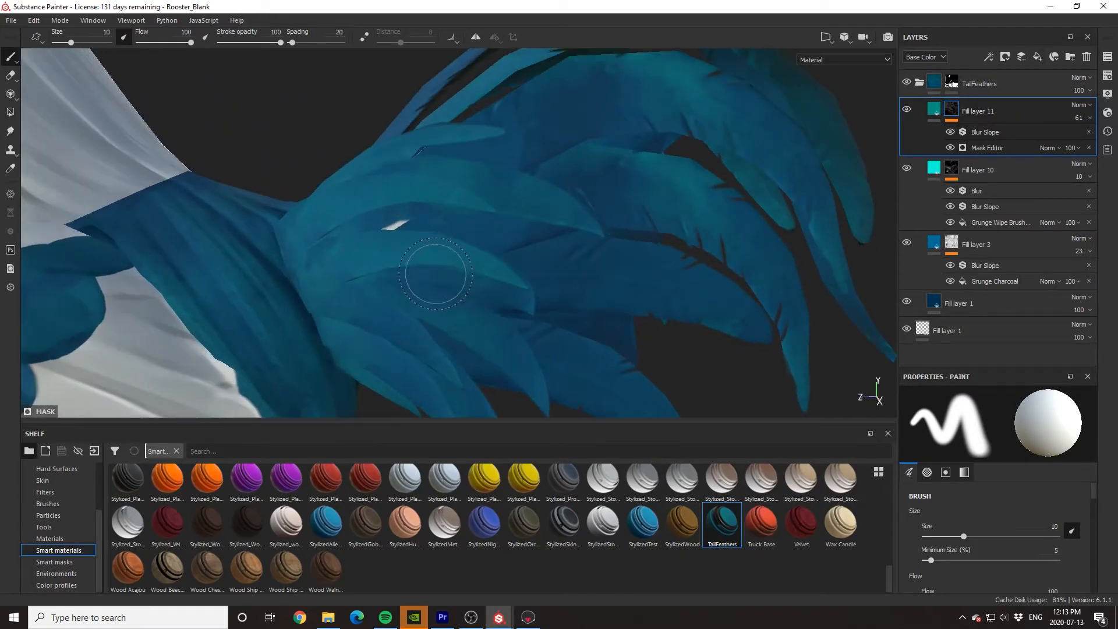
{"action": "left_click", "coordinate": [1038, 57]}
{"action": "right_click", "coordinate": [1001, 110]}
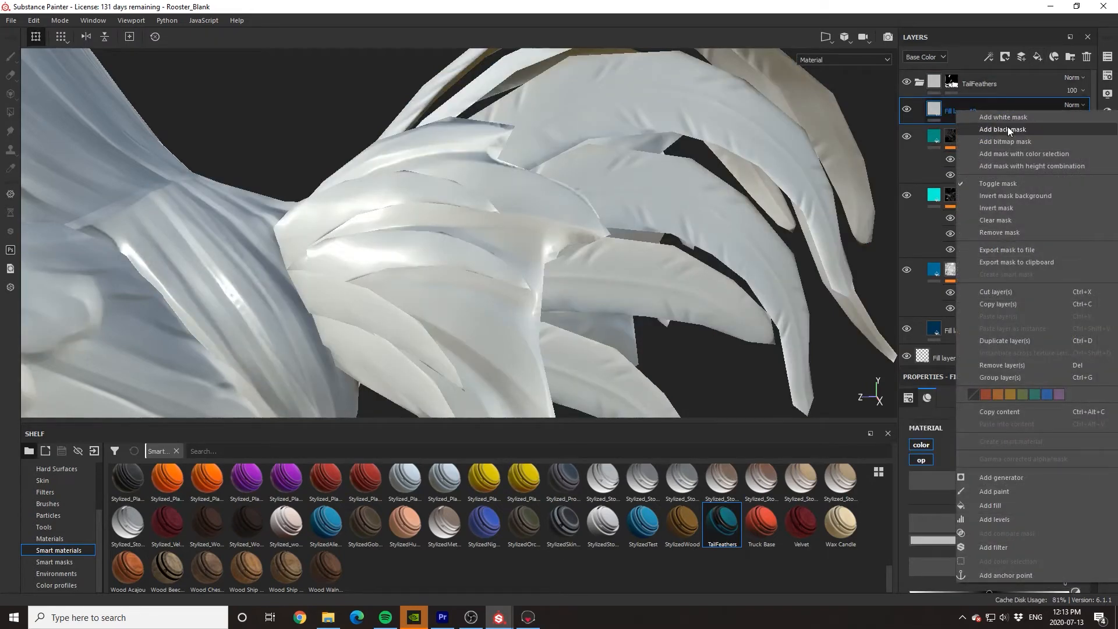
{"action": "left_click", "coordinate": [1007, 127]}
- Add a Mask Editor generator to the black mask of Fill layer 12
{"action": "right_click", "coordinate": [1013, 113]}
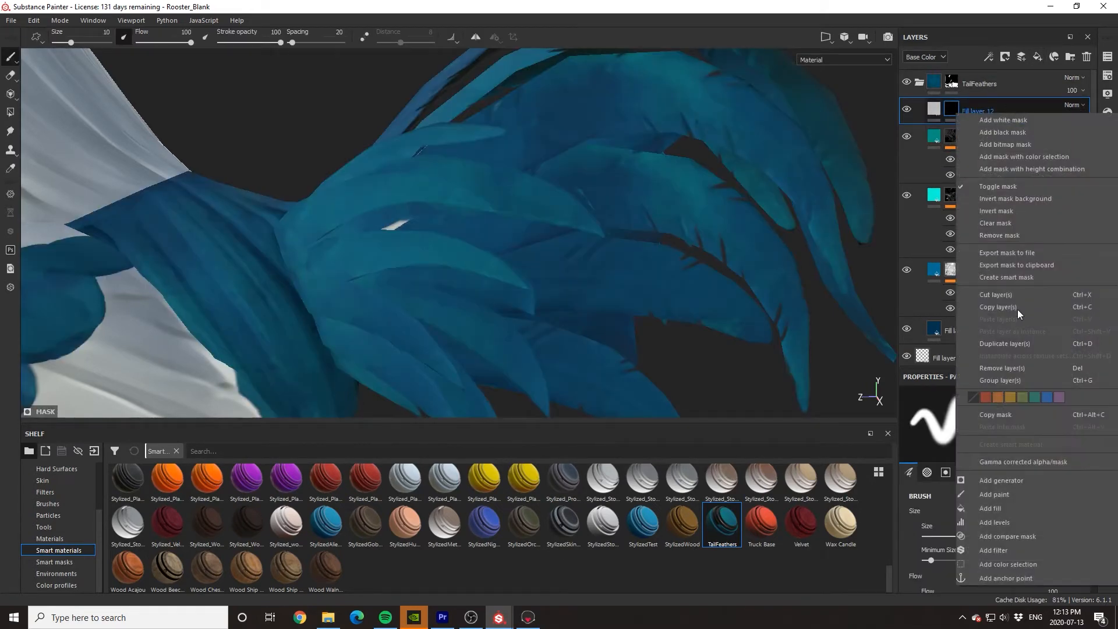
{"action": "left_click", "coordinate": [1013, 479]}
{"action": "left_click", "coordinate": [998, 414]}
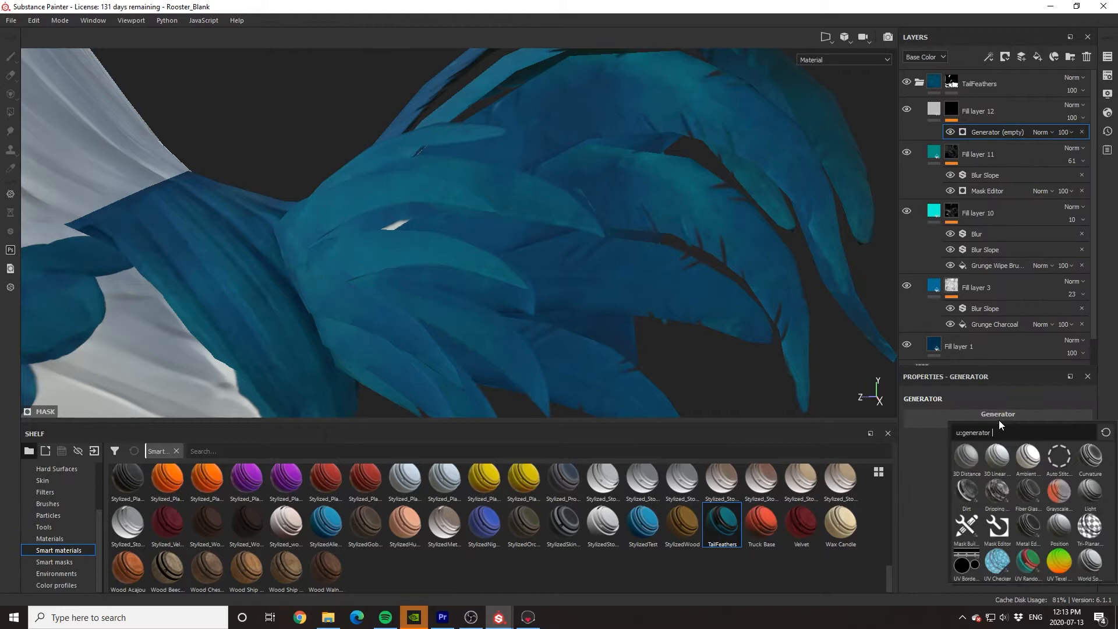
{"action": "left_click", "coordinate": [997, 527]}
- In Fill layer 12's Mask Editor curvature settings, set Soft, Medium, Large, Big and Huge to 0 and Fine to 1
{"action": "scroll", "coordinate": [935, 490], "scroll_direction": "down", "scroll_amount": 3}
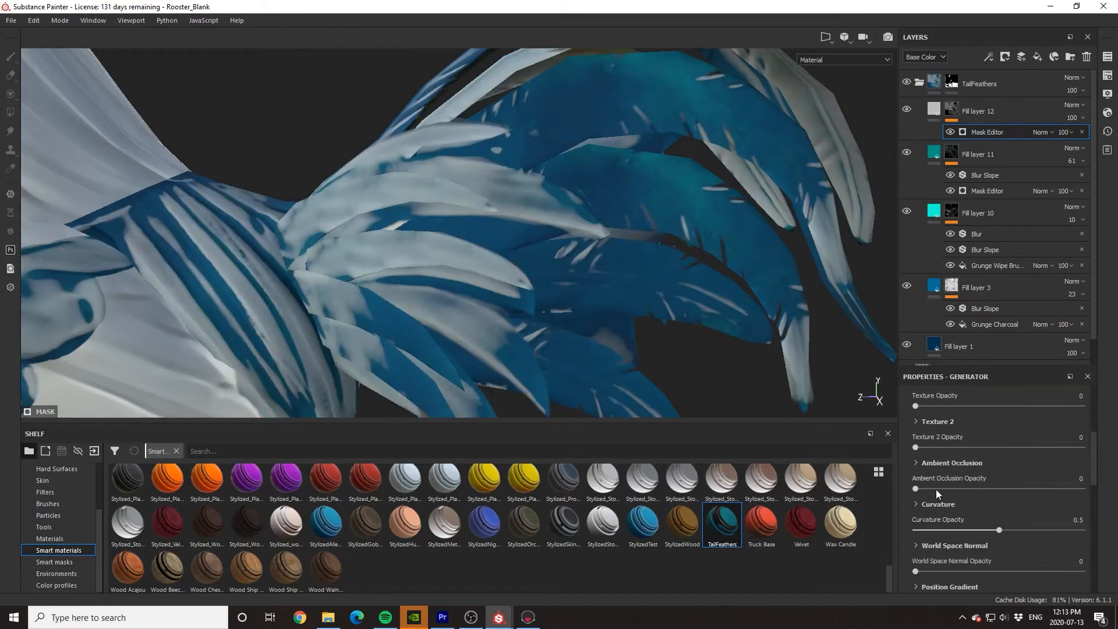
{"action": "left_click", "coordinate": [917, 504]}
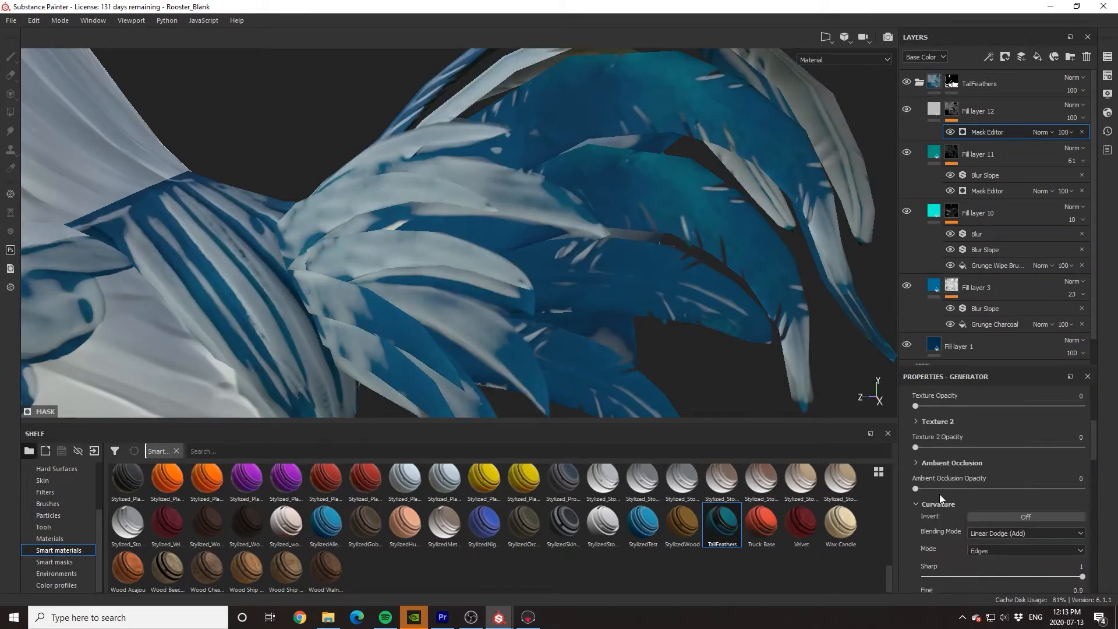
{"action": "scroll", "coordinate": [938, 493], "scroll_direction": "down", "scroll_amount": 3}
{"action": "left_click_drag", "start_coordinate": [938, 510], "coordinate": [922, 462]}
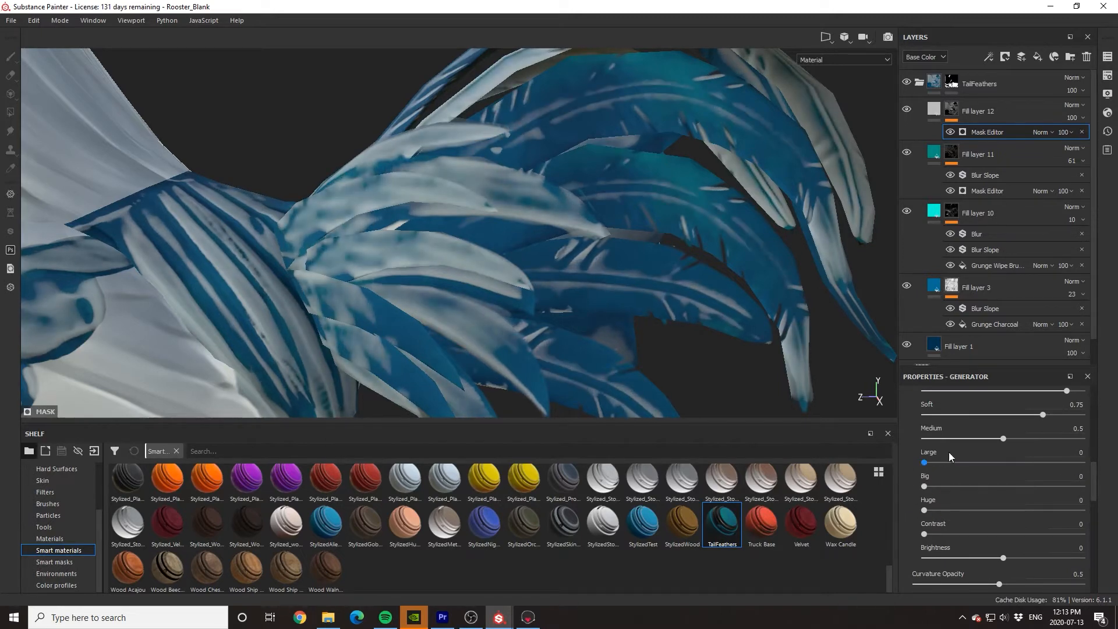
{"action": "left_click_drag", "start_coordinate": [993, 441], "coordinate": [915, 441]}
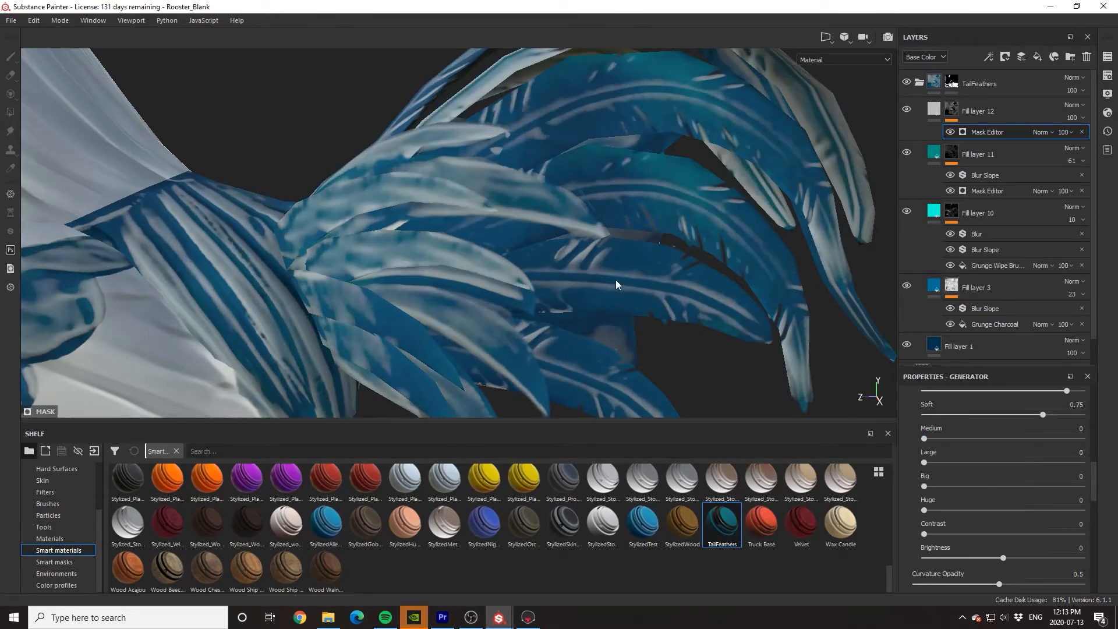
{"action": "left_click_drag", "start_coordinate": [1028, 414], "coordinate": [848, 422]}
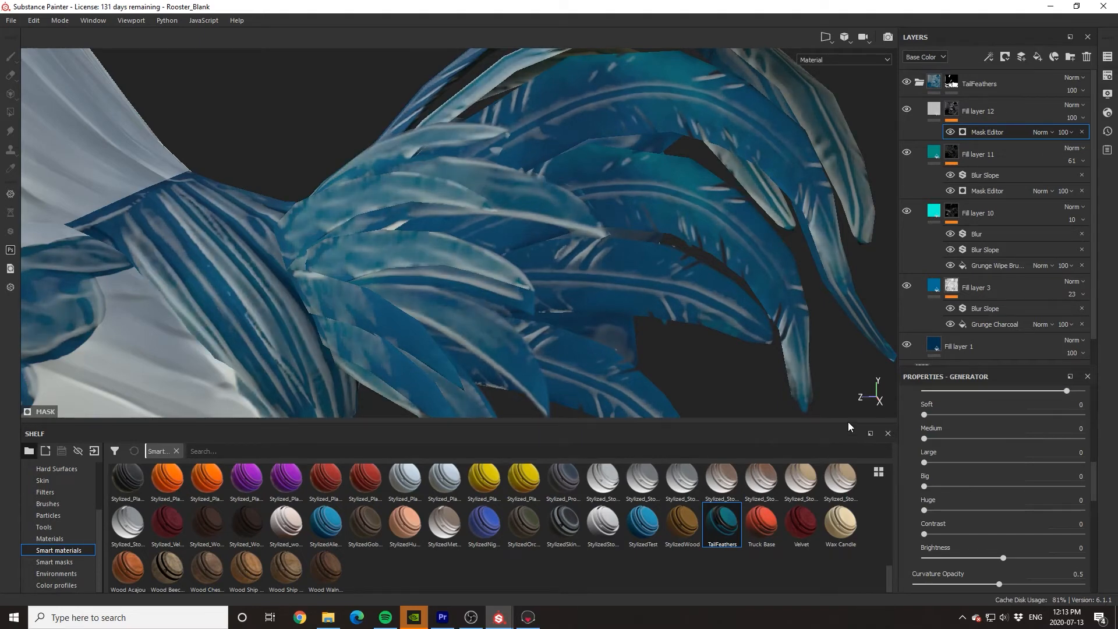
{"action": "scroll", "coordinate": [1039, 446], "scroll_direction": "up", "scroll_amount": 2}
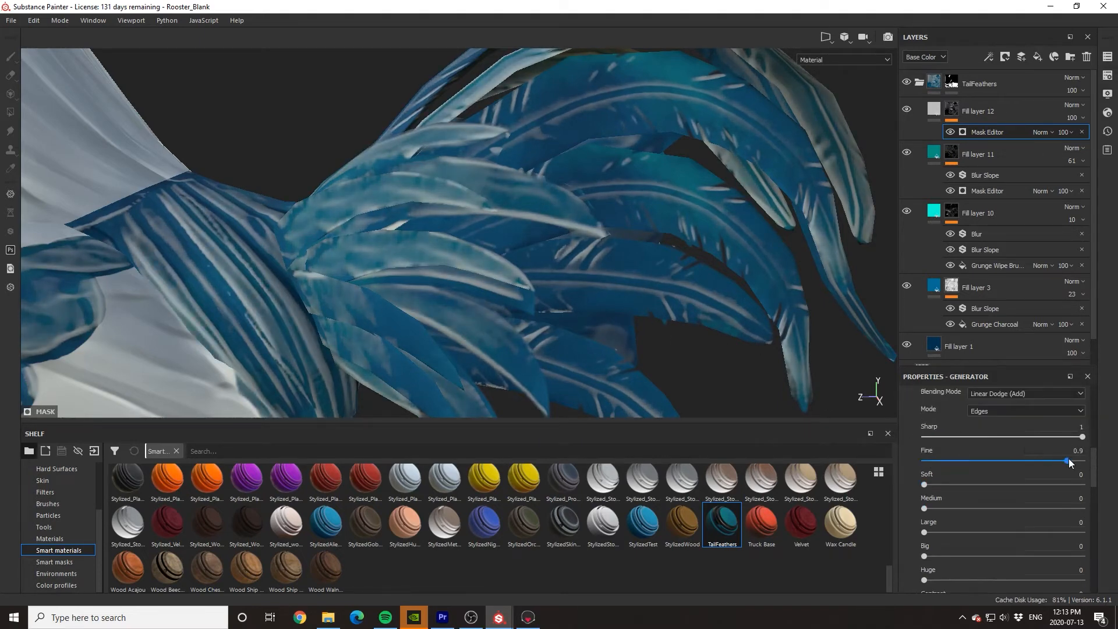
{"action": "left_click_drag", "start_coordinate": [1068, 459], "coordinate": [1083, 460]}
{"action": "left_click_drag", "start_coordinate": [679, 287], "coordinate": [582, 281], "text": "alt"}
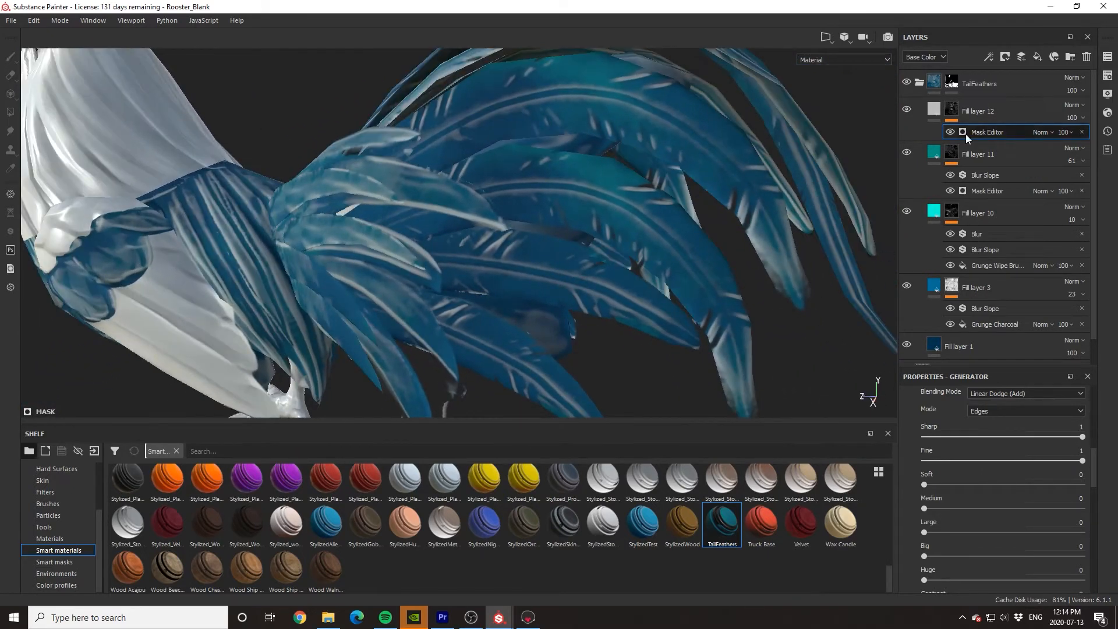
- Limit Fill layer 12 to the color channel and set its base color to a bright cyan-blue
{"action": "left_click", "coordinate": [934, 113]}
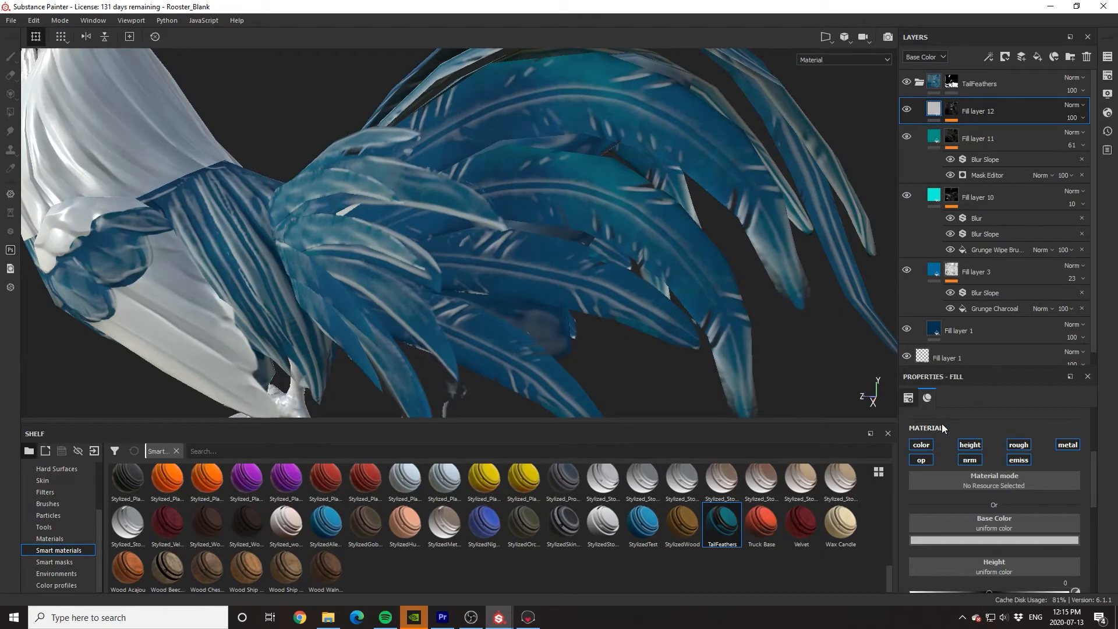
{"action": "left_click", "coordinate": [969, 540]}
{"action": "left_click_drag", "start_coordinate": [1057, 467], "coordinate": [1033, 438]}
{"action": "left_click", "coordinate": [1032, 449]}
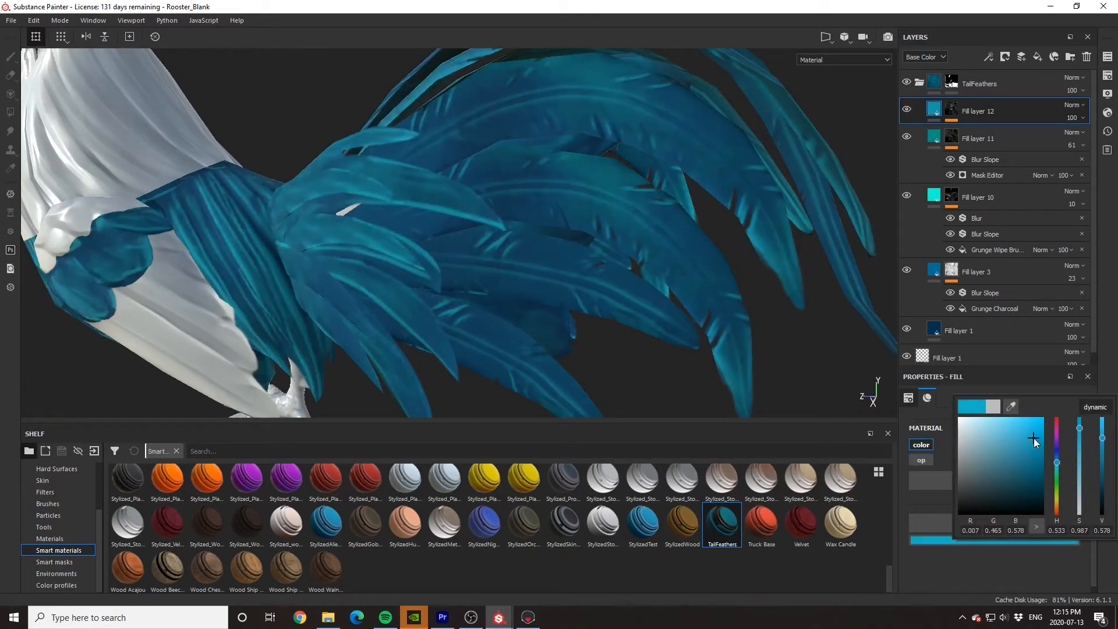
{"action": "mouse_move", "coordinate": [634, 280]}
{"action": "left_mouse_down", "text": "alt"}
{"action": "mouse_move", "coordinate": [639, 295]}
{"action": "mouse_move", "coordinate": [593, 294]}
{"action": "mouse_move", "coordinate": [638, 282]}
{"action": "left_mouse_up", "text": "alt"}
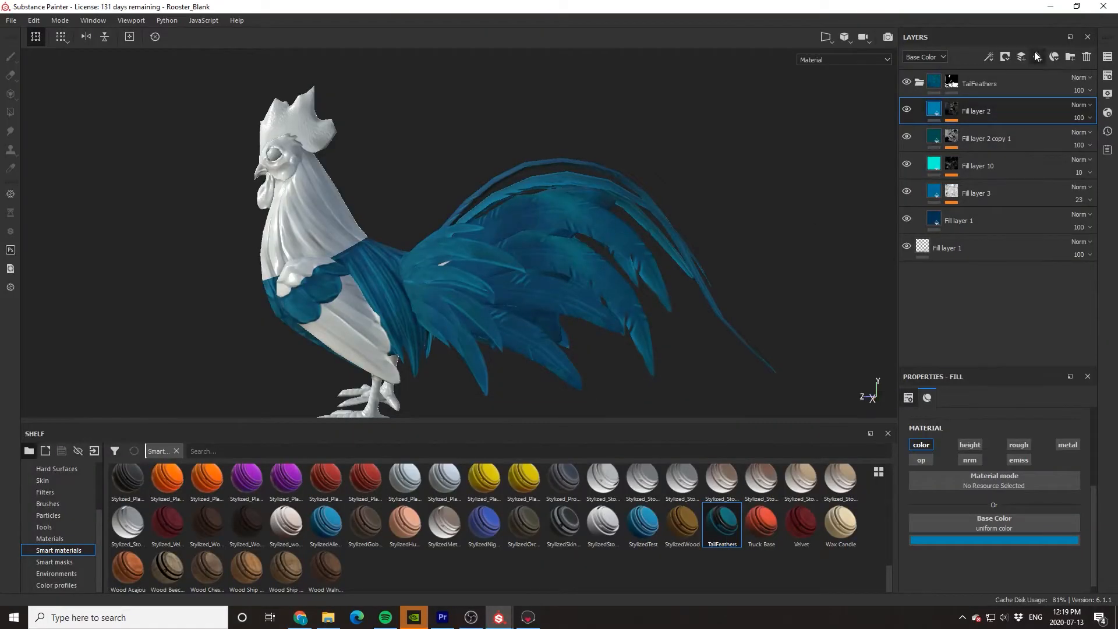
- Add a fill layer above Fill layer 2 in the TailFeathers folder, using only the color channel with a dark purple base color
{"action": "left_click", "coordinate": [1036, 57]}
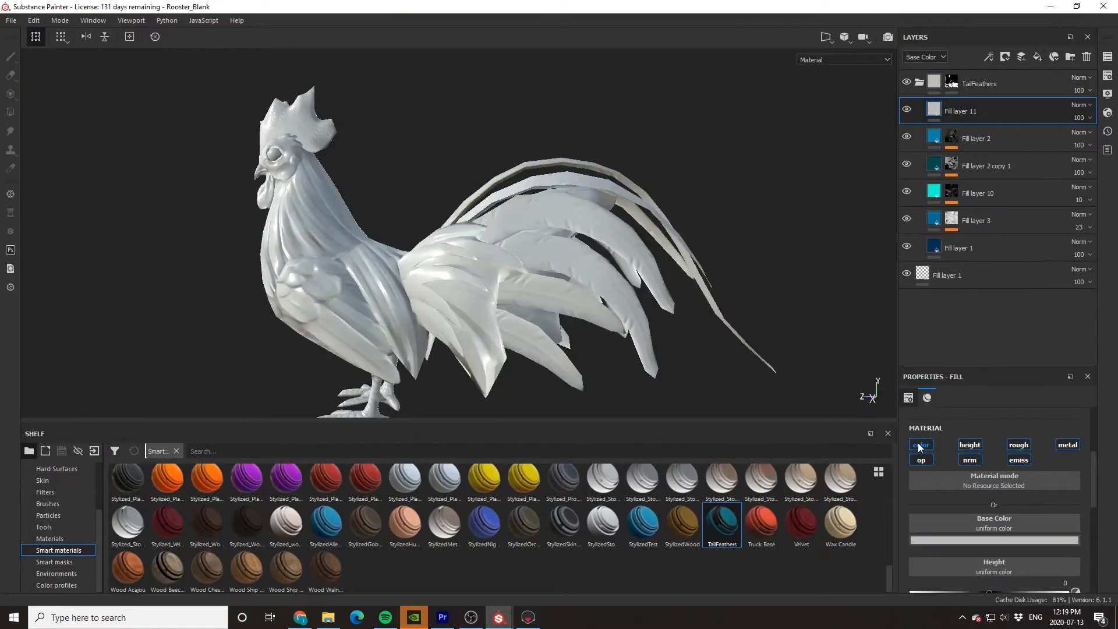
{"action": "left_click", "coordinate": [976, 541]}
{"action": "left_click", "coordinate": [1057, 435]}
{"action": "left_click_drag", "start_coordinate": [1056, 435], "coordinate": [1039, 481]}
- Give the purple Fill layer 11 a black mask with a Mask Editor generator
{"action": "right_click", "coordinate": [993, 113]}
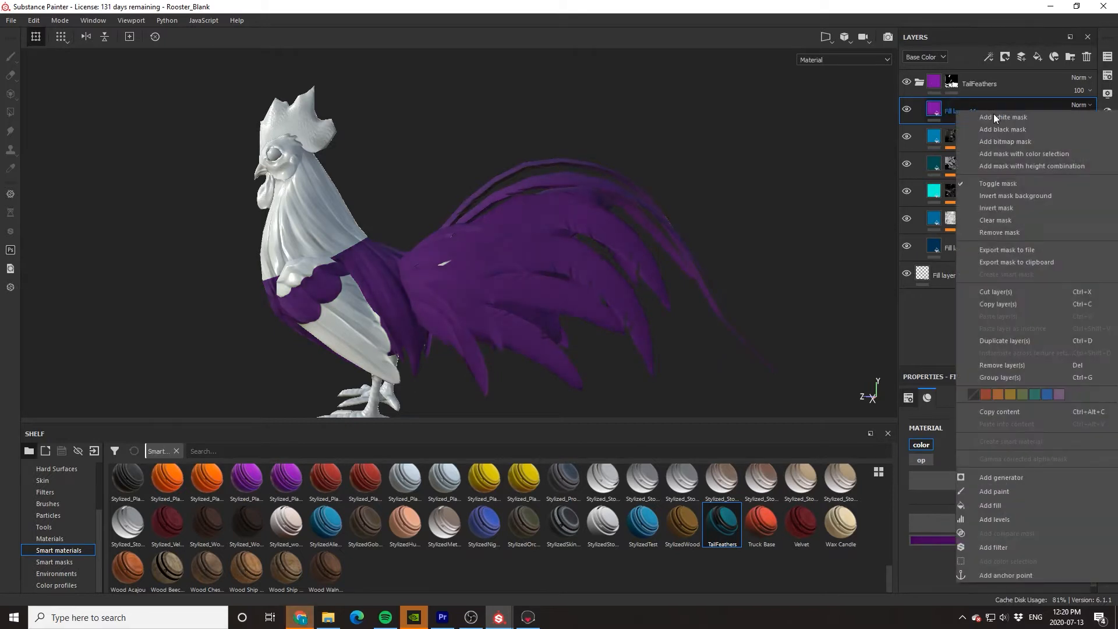
{"action": "left_click", "coordinate": [996, 115]}
{"action": "right_click", "coordinate": [1008, 110]}
{"action": "left_click", "coordinate": [986, 466]}
{"action": "left_click", "coordinate": [990, 418]}
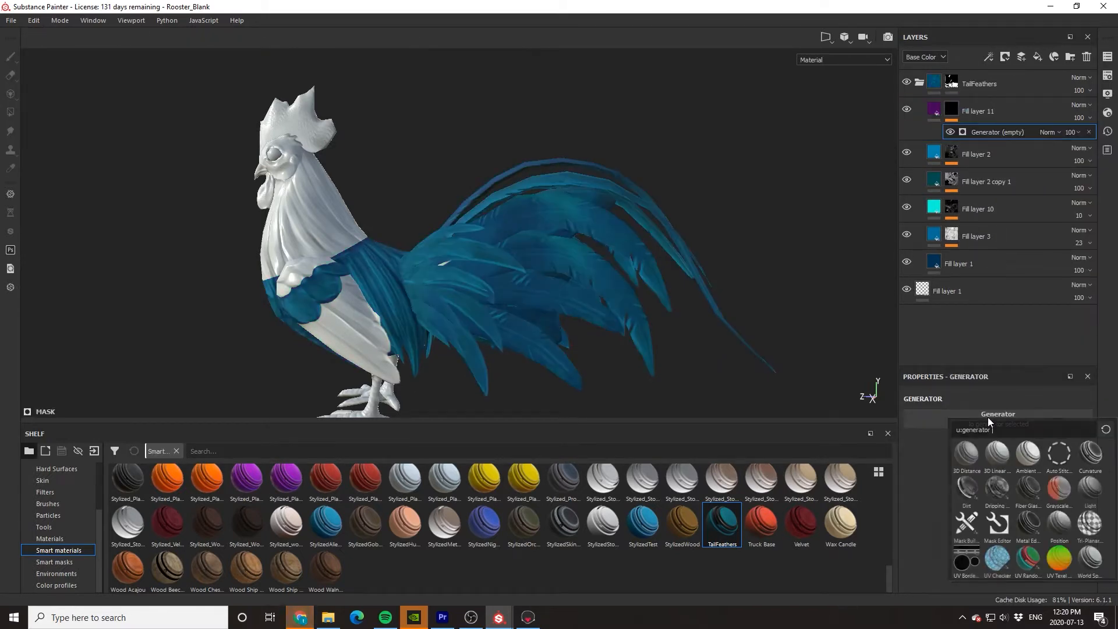
{"action": "left_click", "coordinate": [1001, 534]}
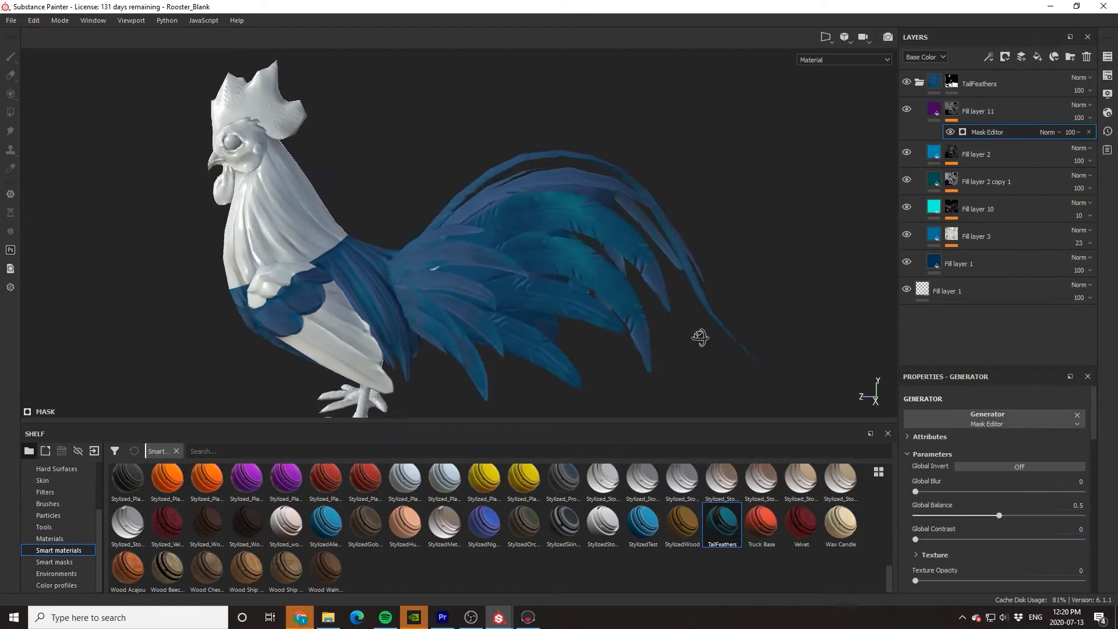
- Turn on Global Invert in the purple layer's Mask Editor and set curvature Fine, Soft, Medium and Large to 0
{"action": "left_click", "coordinate": [969, 466]}
{"action": "scroll", "coordinate": [641, 297], "scroll_direction": "up", "scroll_amount": 2}
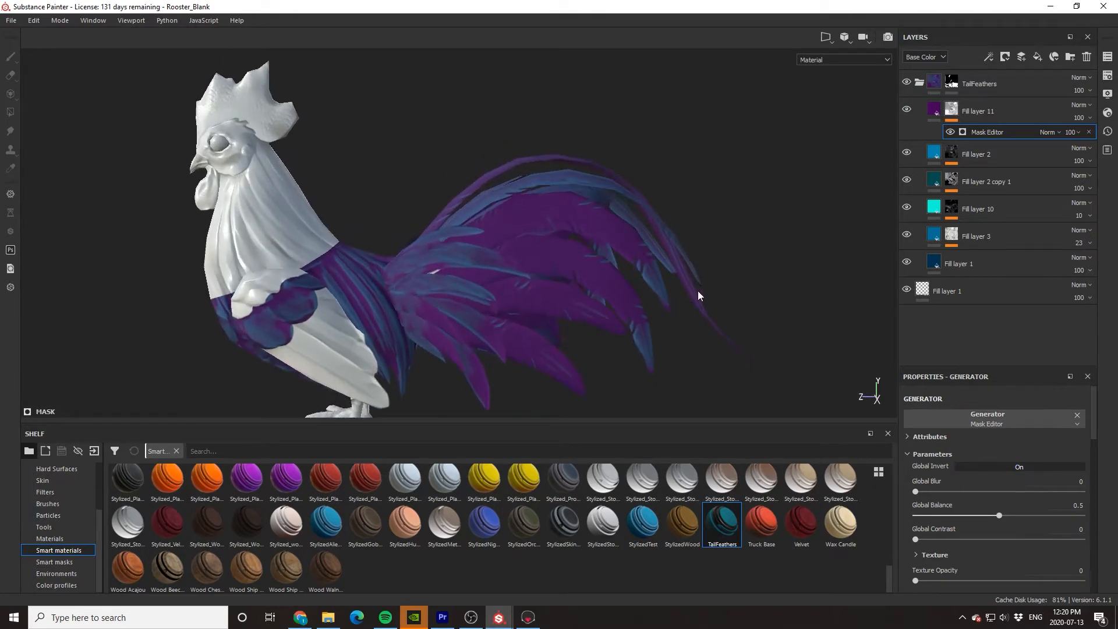
{"action": "scroll", "coordinate": [961, 506], "scroll_direction": "down", "scroll_amount": 6}
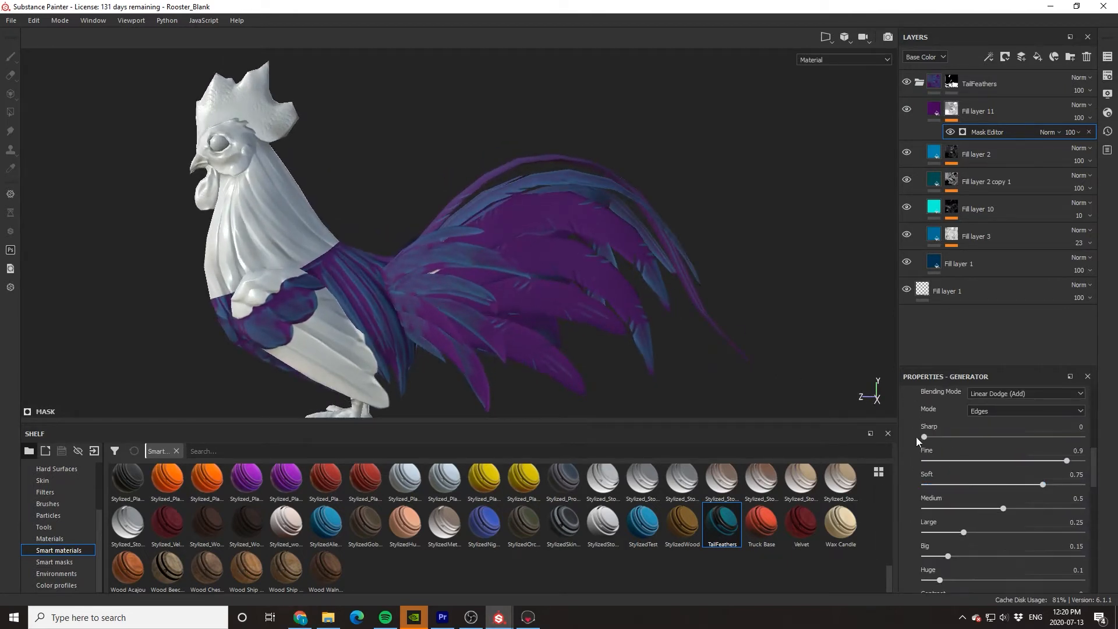
{"action": "left_click_drag", "start_coordinate": [934, 486], "coordinate": [920, 486]}
{"action": "left_click_drag", "start_coordinate": [927, 508], "coordinate": [904, 511]}
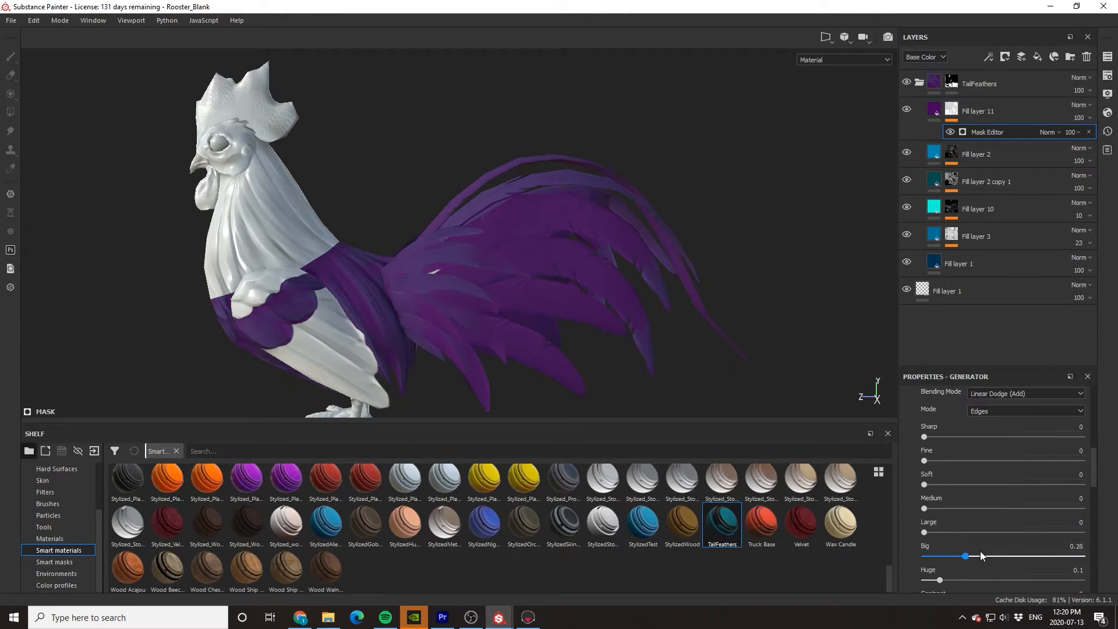
- Set the Mask Editor's curvature Big to 0.82 and Huge to 1
{"action": "mouse_move", "coordinate": [981, 552]}
{"action": "left_mouse_down"}
{"action": "mouse_move", "coordinate": [1069, 538]}
{"action": "mouse_move", "coordinate": [999, 541]}
{"action": "left_mouse_up"}
{"action": "scroll", "coordinate": [984, 540], "scroll_direction": "down", "scroll_amount": 2}
{"action": "left_click_drag", "start_coordinate": [940, 510], "coordinate": [1075, 493]}
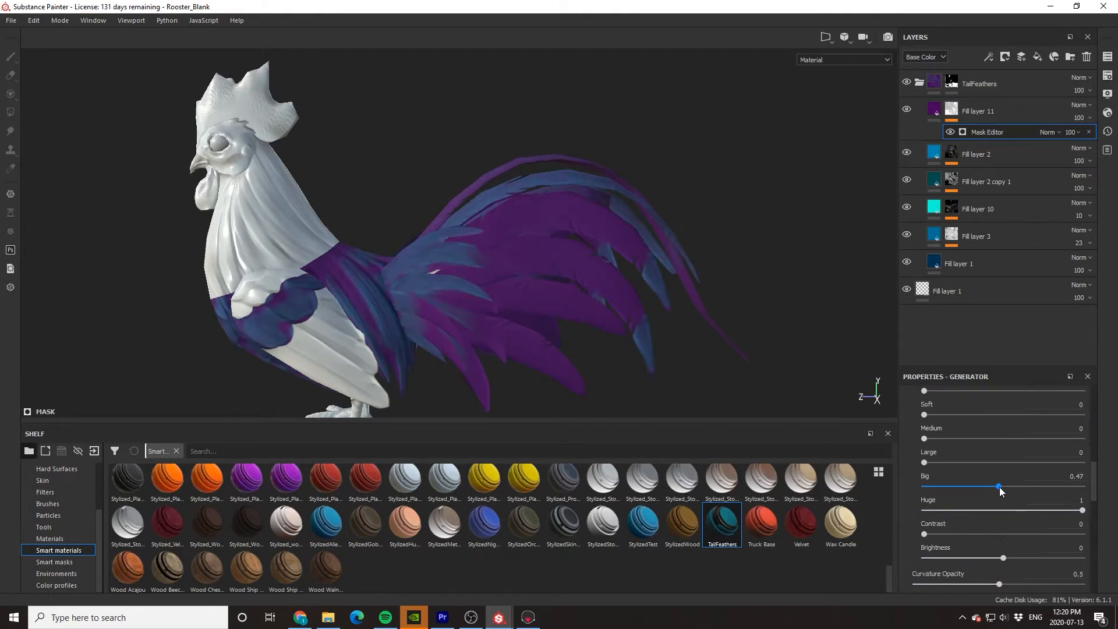
{"action": "left_click_drag", "start_coordinate": [999, 486], "coordinate": [1054, 486]}
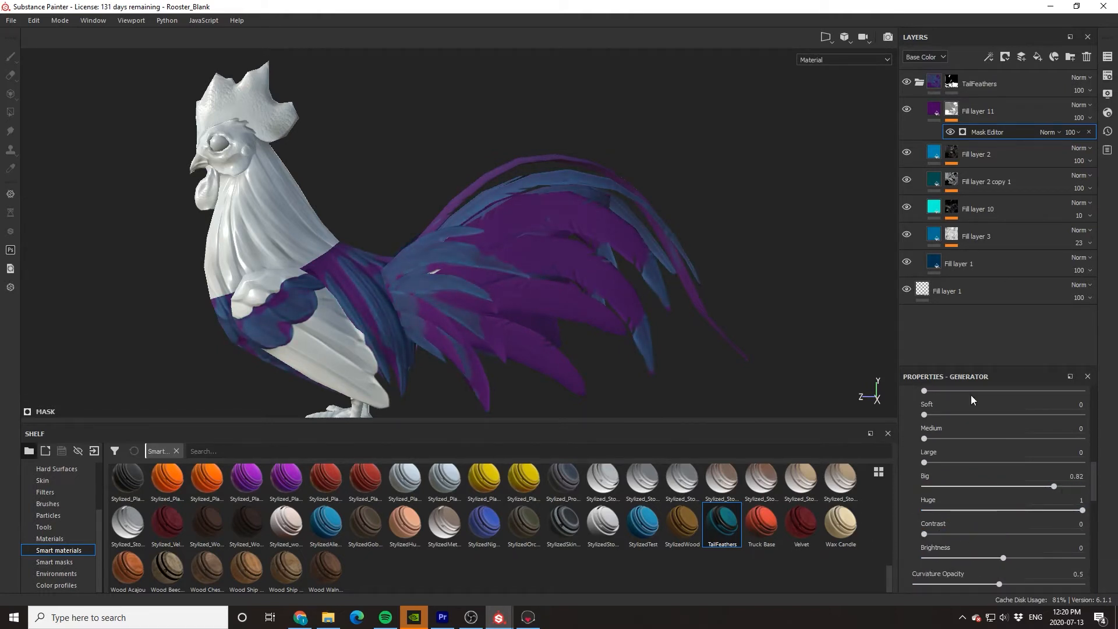
- Lower the opacity of the purple Fill layer 11
{"action": "left_click", "coordinate": [1083, 119]}
{"action": "left_click_drag", "start_coordinate": [1081, 139], "coordinate": [1077, 146]}
{"action": "left_click_drag", "start_coordinate": [748, 236], "coordinate": [874, 176], "text": "alt"}
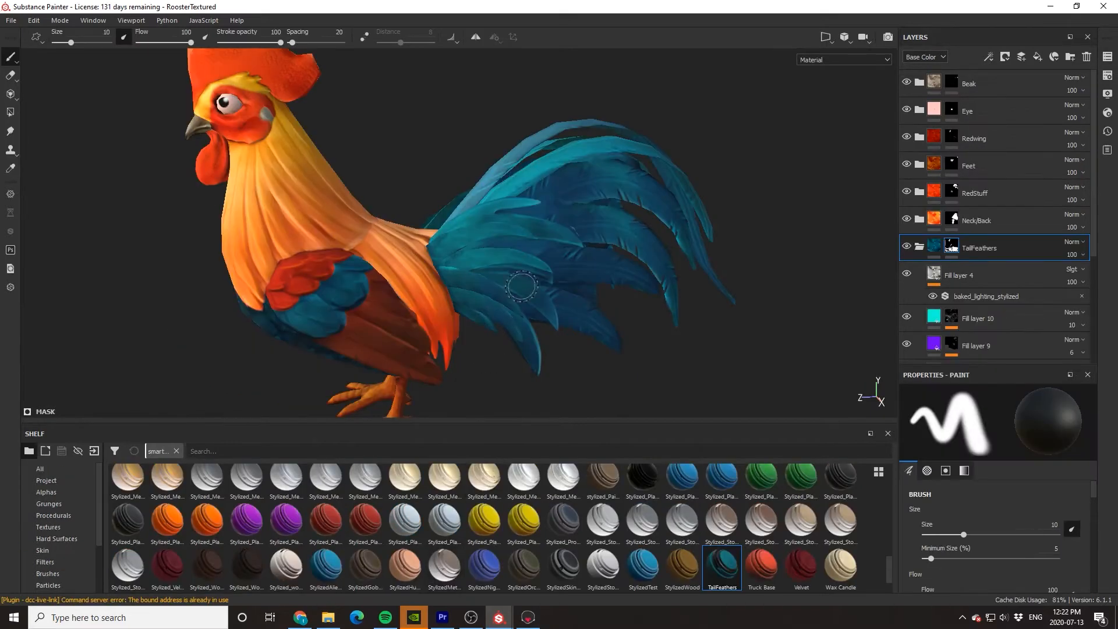
- Switch from the RoosterTextured reference to the Rooster_Blank project and examine its tail feathers from several angles for comparison
{"action": "left_click_drag", "start_coordinate": [521, 287], "coordinate": [559, 303], "text": "alt"}
{"action": "left_click", "coordinate": [500, 618]}
{"action": "left_click", "coordinate": [539, 565]}
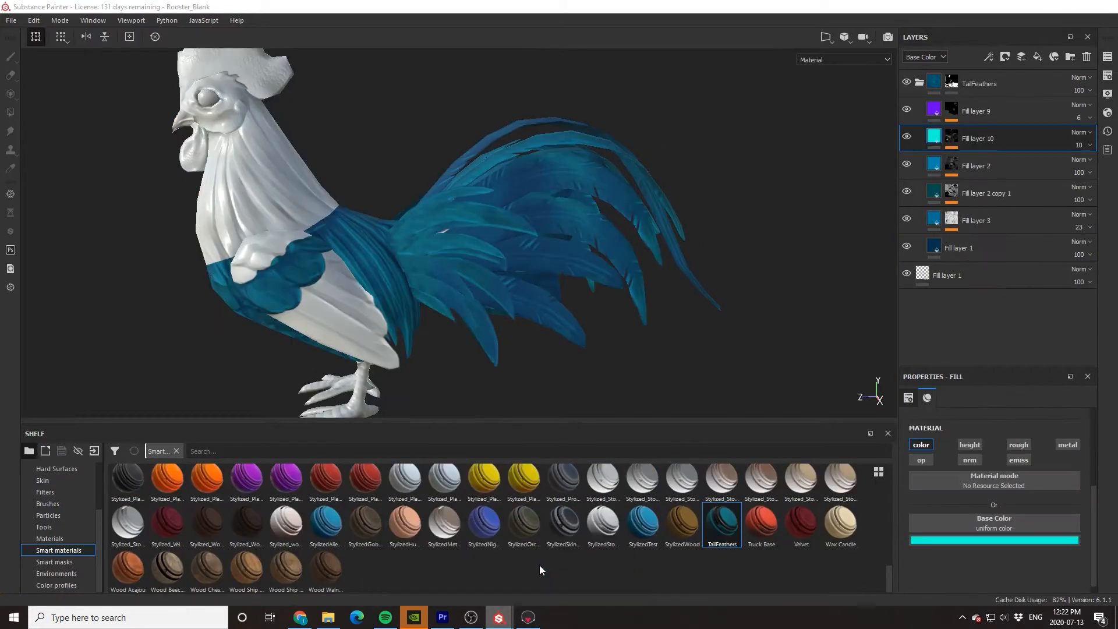
{"action": "left_click_drag", "start_coordinate": [512, 361], "coordinate": [317, 301], "text": "alt"}
{"action": "scroll", "coordinate": [478, 318], "scroll_direction": "up", "scroll_amount": 3}
{"action": "scroll", "coordinate": [526, 299], "scroll_direction": "down", "scroll_amount": 3}
{"action": "scroll", "coordinate": [376, 331], "scroll_direction": "down", "scroll_amount": 2}
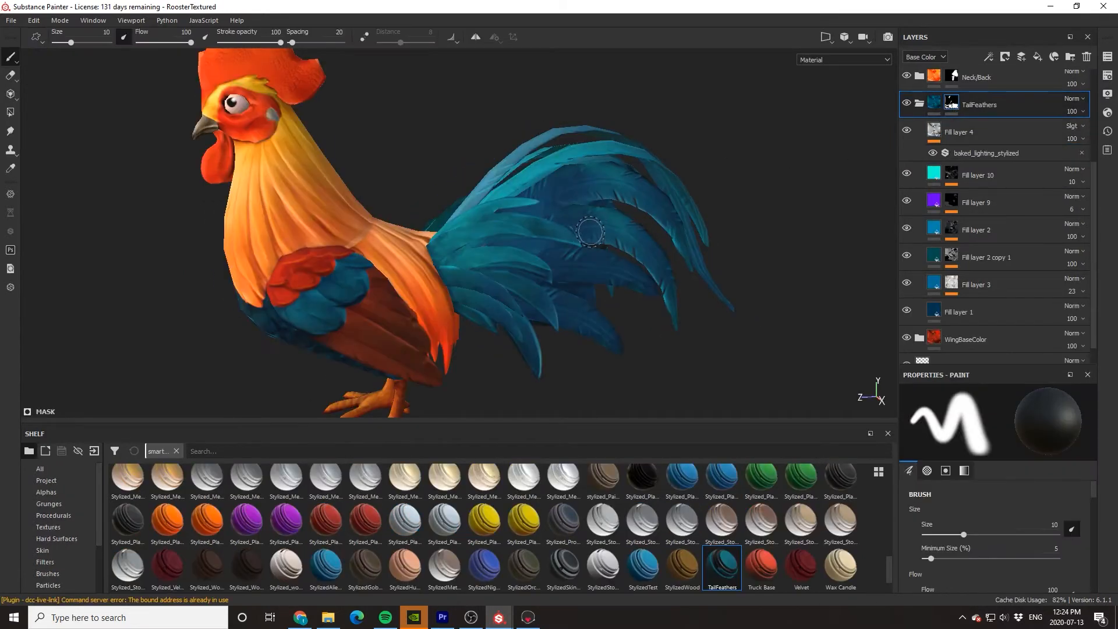
- In the RoosterTextured project, toggle Fill layer 4's visibility to compare the tail's baked lighting, and open its Baked Lighting Stylized filter settings
{"action": "left_click", "coordinate": [906, 131]}
{"action": "left_click", "coordinate": [907, 131]}
{"action": "left_click", "coordinate": [907, 132]}
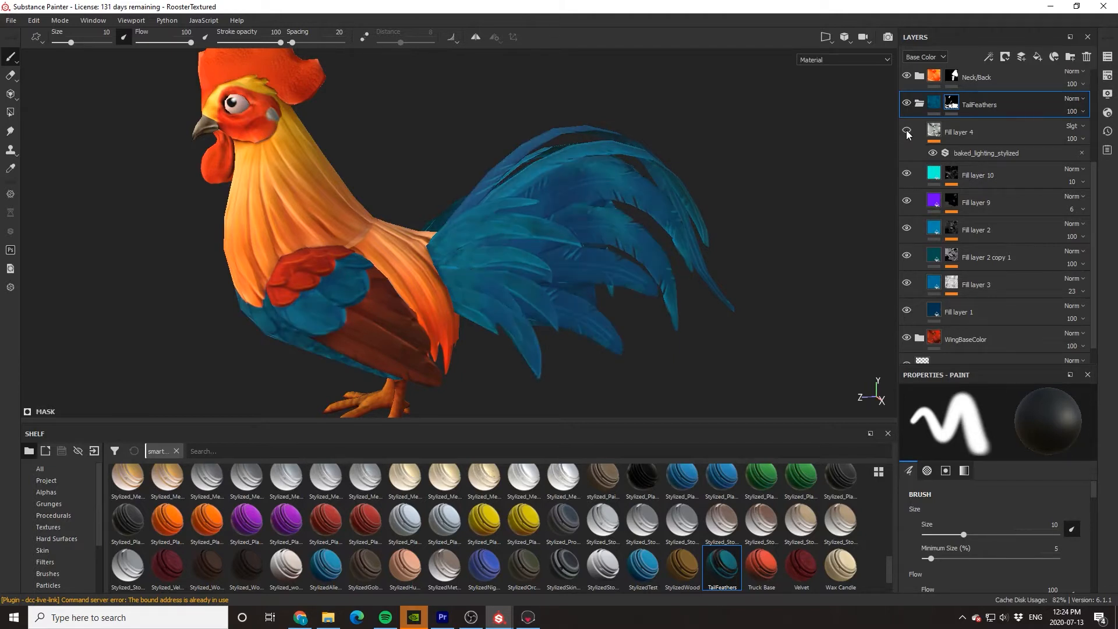
{"action": "left_click", "coordinate": [906, 132]}
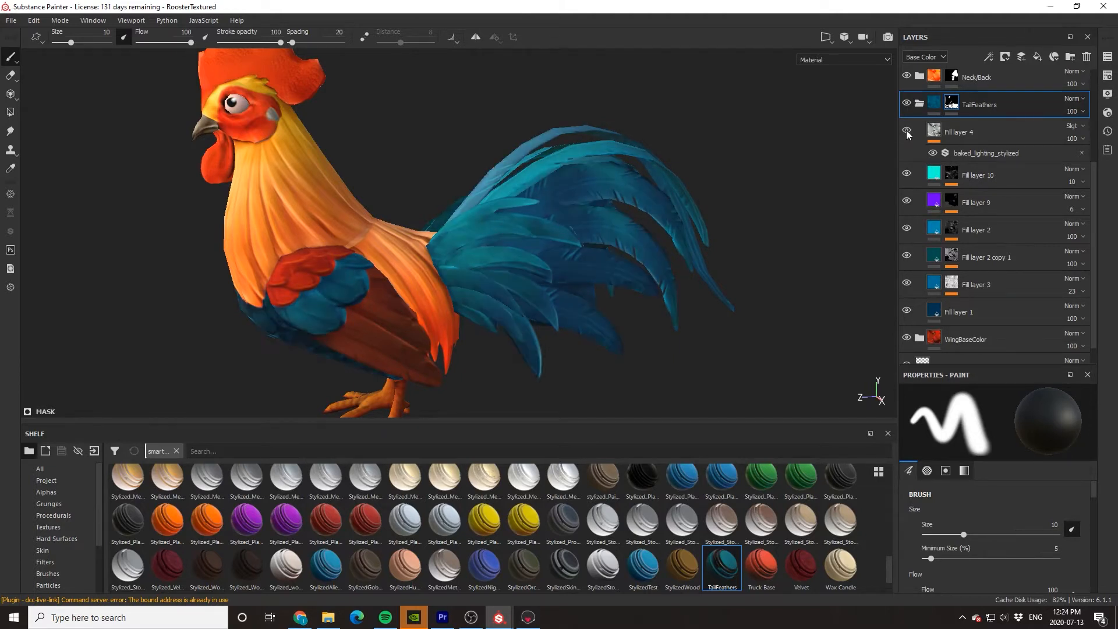
{"action": "left_click", "coordinate": [984, 154]}
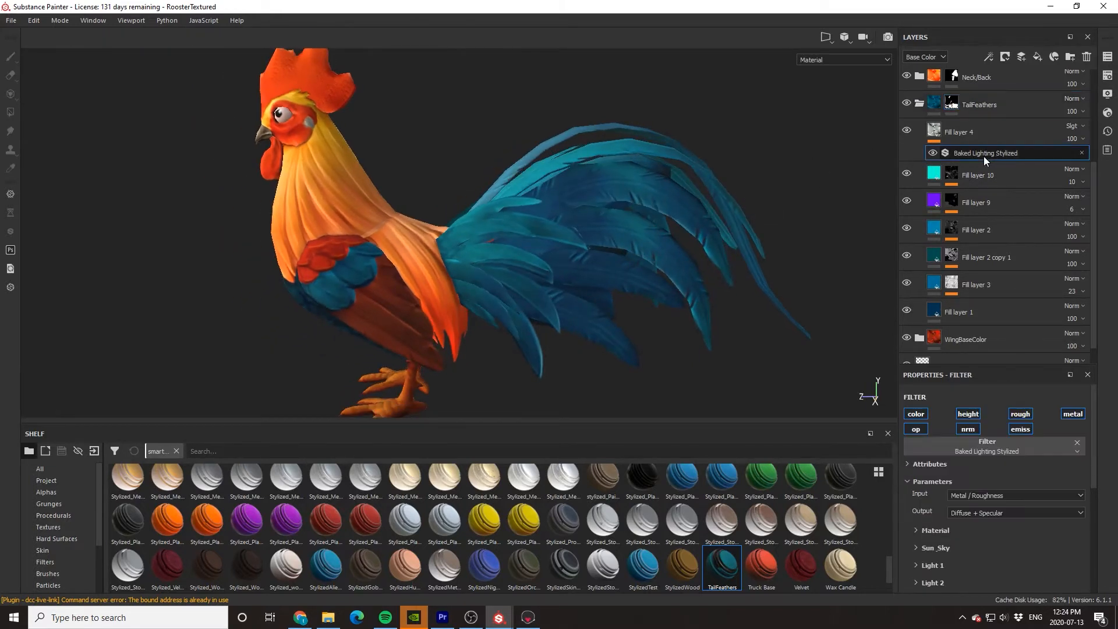
- Check Fill layer 4's opacity control and examine the baked lighting on the textured tail from several angles
{"action": "left_click", "coordinate": [1071, 138]}
{"action": "mouse_move", "coordinate": [1081, 155]}
{"action": "left_mouse_down"}
{"action": "mouse_move", "coordinate": [1070, 173]}
{"action": "mouse_move", "coordinate": [1115, 181]}
{"action": "mouse_move", "coordinate": [1042, 186]}
{"action": "mouse_move", "coordinate": [1114, 187]}
{"action": "left_mouse_up"}
{"action": "left_click_drag", "start_coordinate": [703, 231], "coordinate": [662, 243], "text": "alt"}
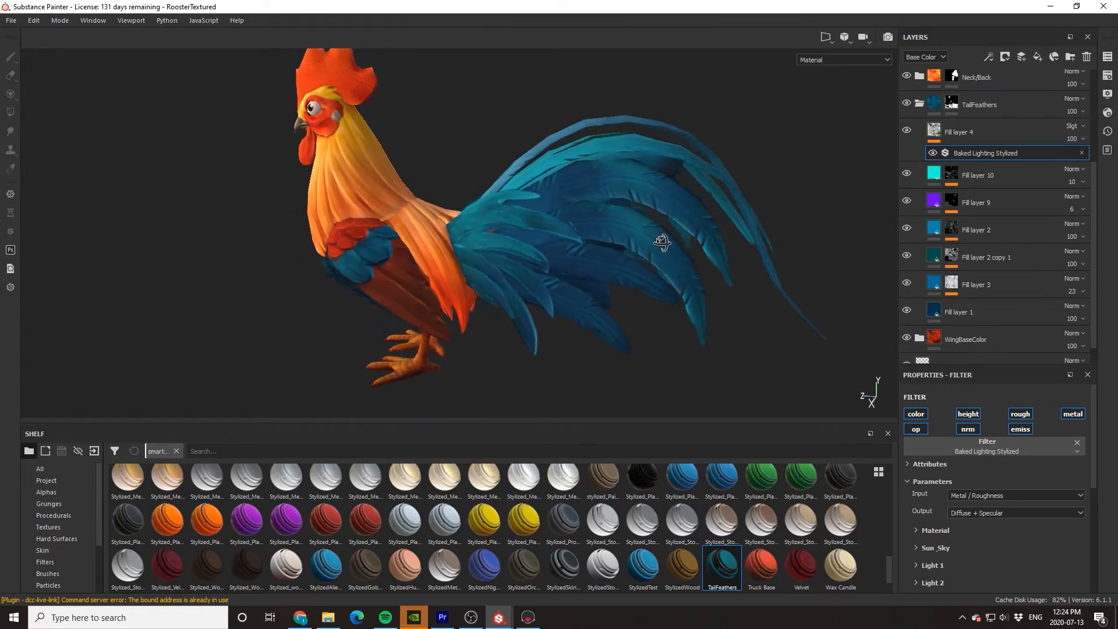
{"action": "scroll", "coordinate": [662, 242], "scroll_direction": "down", "scroll_amount": 8}
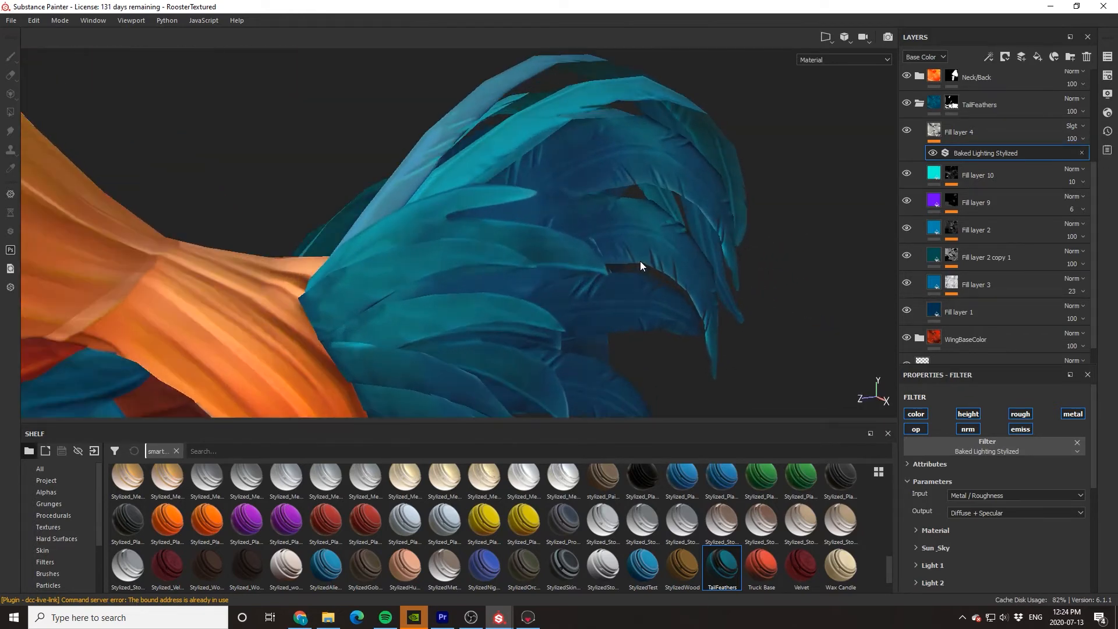
{"action": "scroll", "coordinate": [641, 266], "scroll_direction": "up", "scroll_amount": 5}
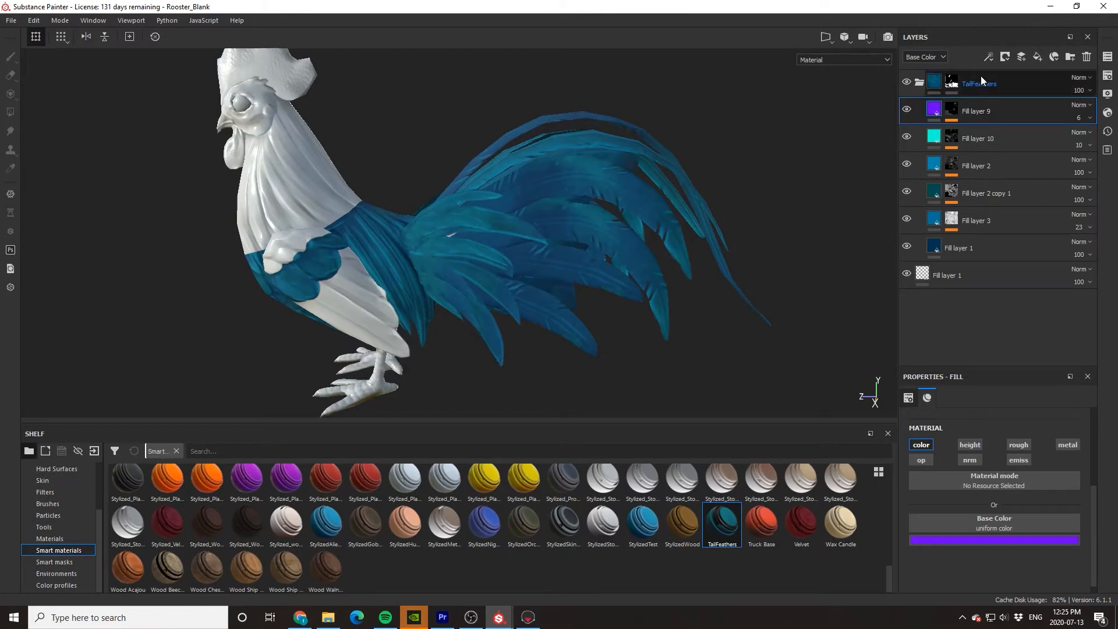
- In the Rooster_Blank project, add a color-only fill layer above Fill layer 9 and give it a Baked Lighting Stylized filter
{"action": "left_click", "coordinate": [1037, 56]}
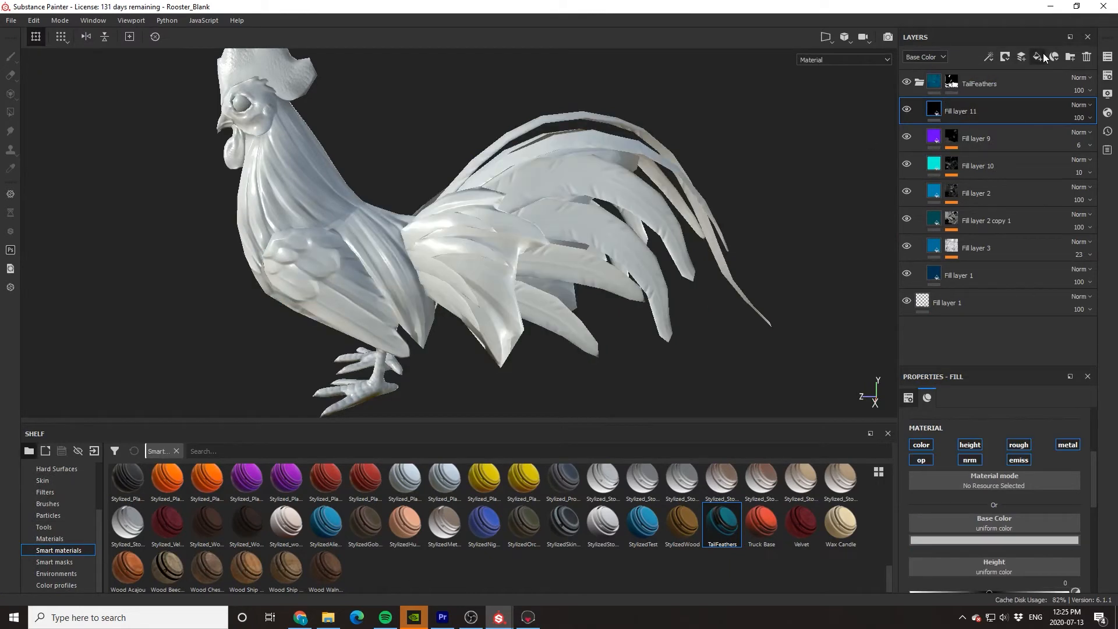
{"action": "left_click", "coordinate": [926, 445]}
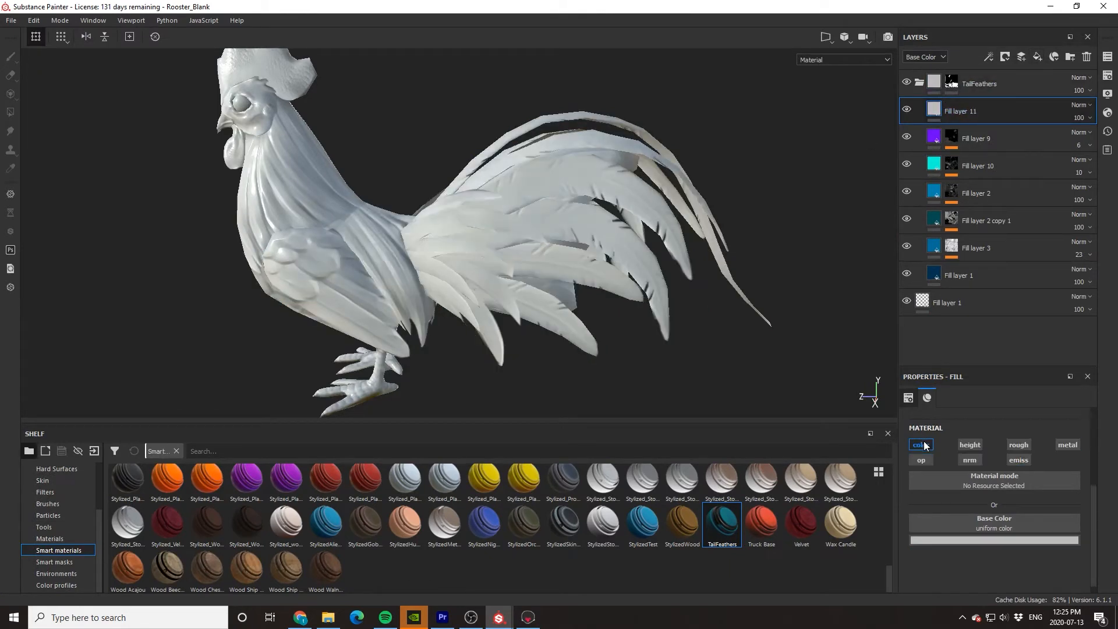
{"action": "right_click", "coordinate": [1018, 114]}
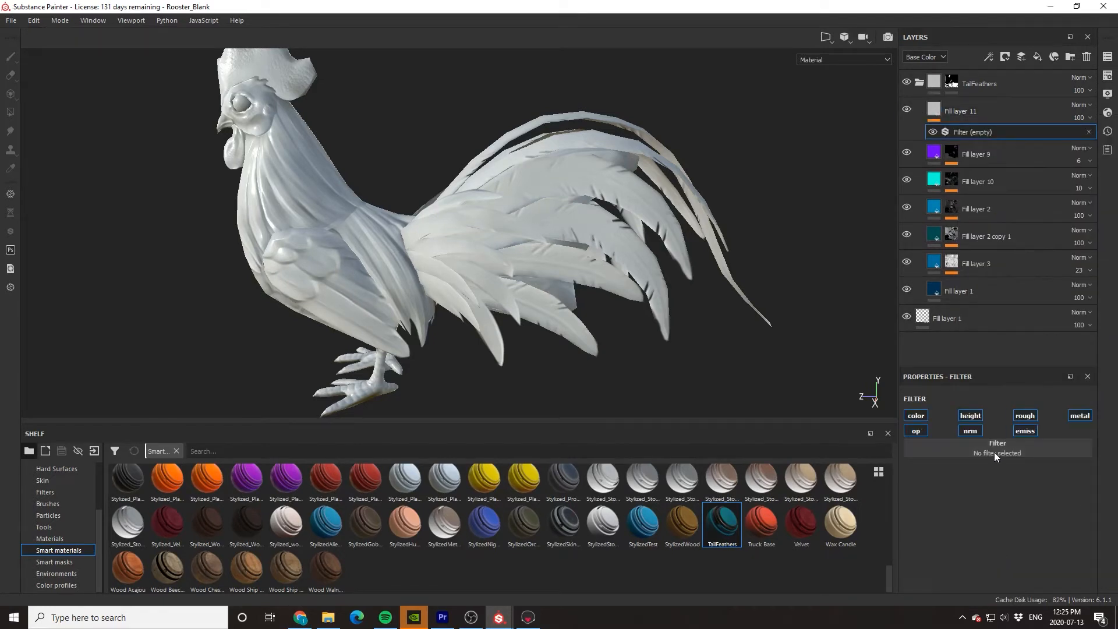
{"action": "left_click", "coordinate": [949, 447]}
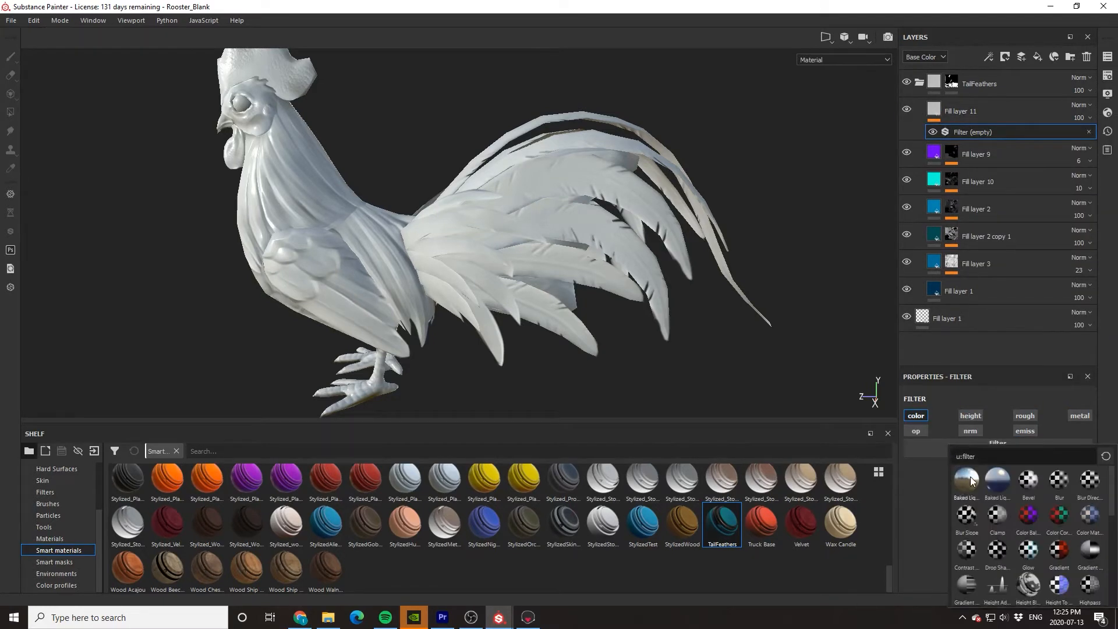
{"action": "left_click", "coordinate": [1000, 482]}
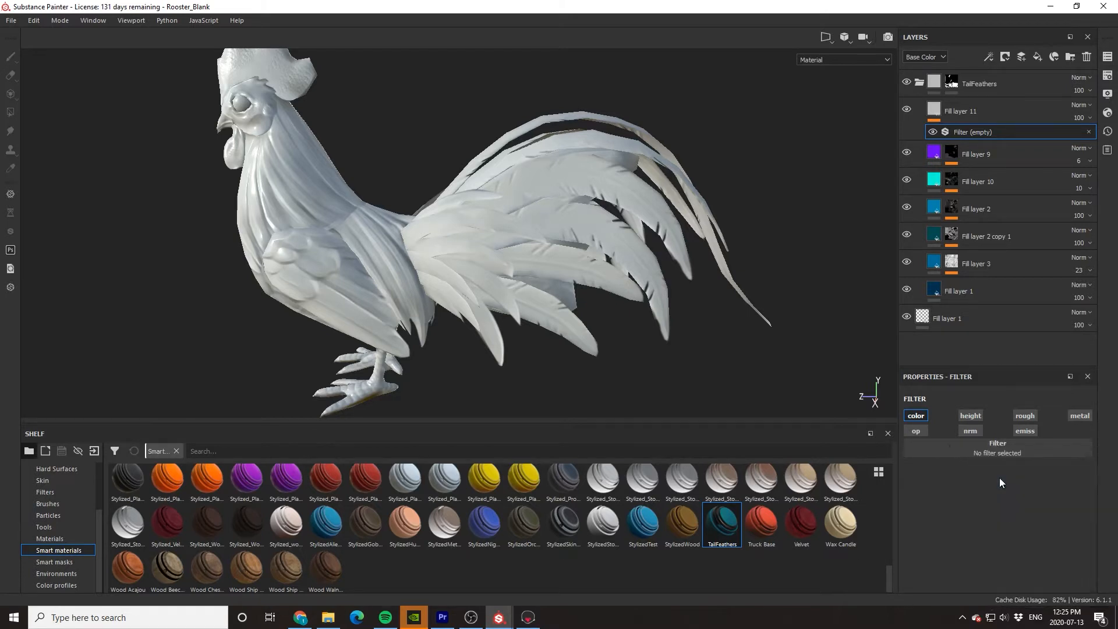
{"action": "left_click_drag", "start_coordinate": [647, 326], "coordinate": [713, 326], "text": "alt"}
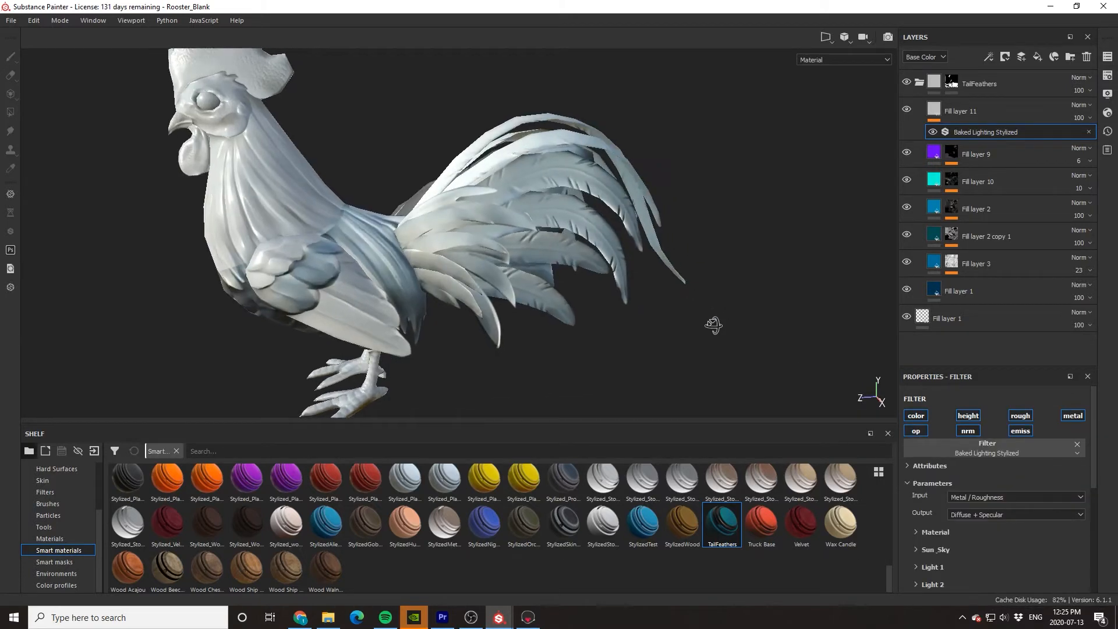
- Set Fill layer 11's blending mode to Soft light and toggle its visibility to compare the lighting effect
{"action": "left_click", "coordinate": [1078, 105]}
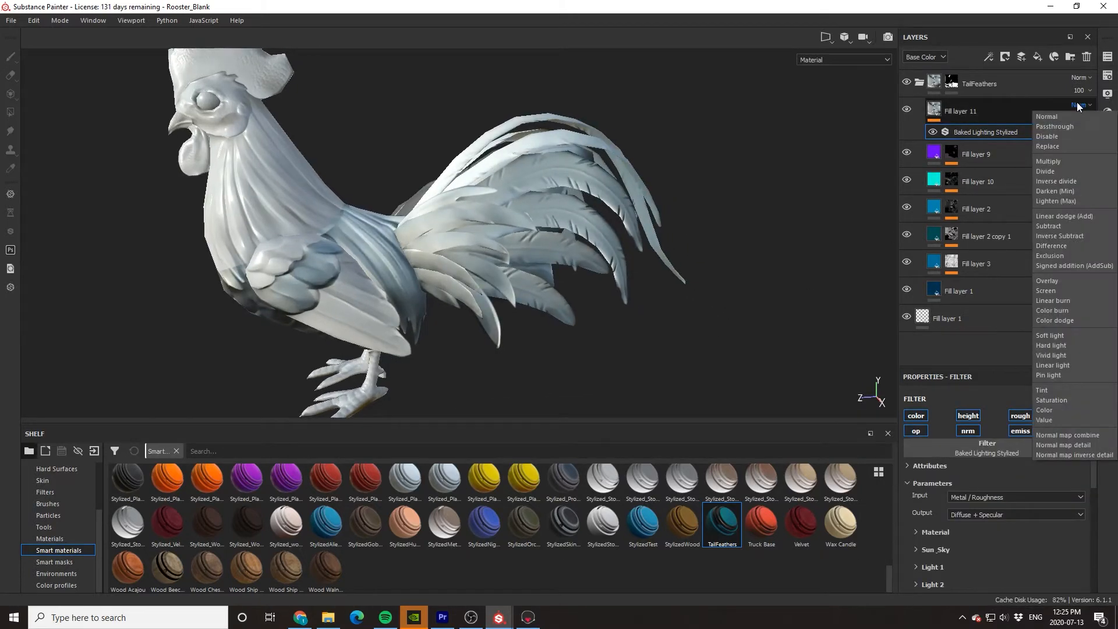
{"action": "left_click", "coordinate": [1047, 335]}
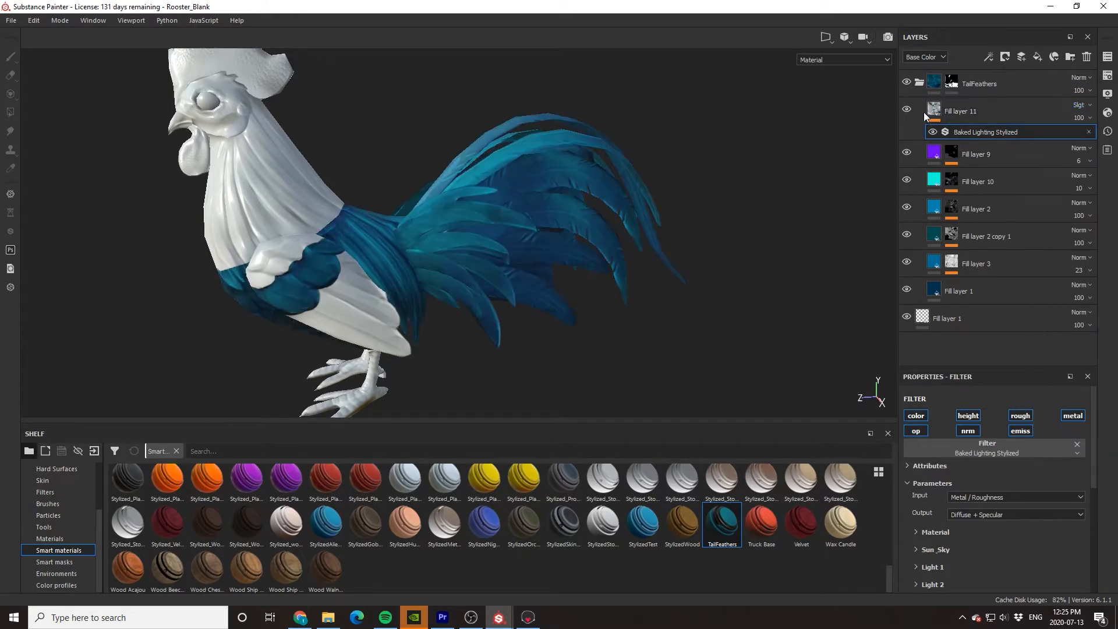
{"action": "left_click", "coordinate": [906, 111]}
{"action": "left_click", "coordinate": [907, 111]}
{"action": "left_click", "coordinate": [906, 110]}
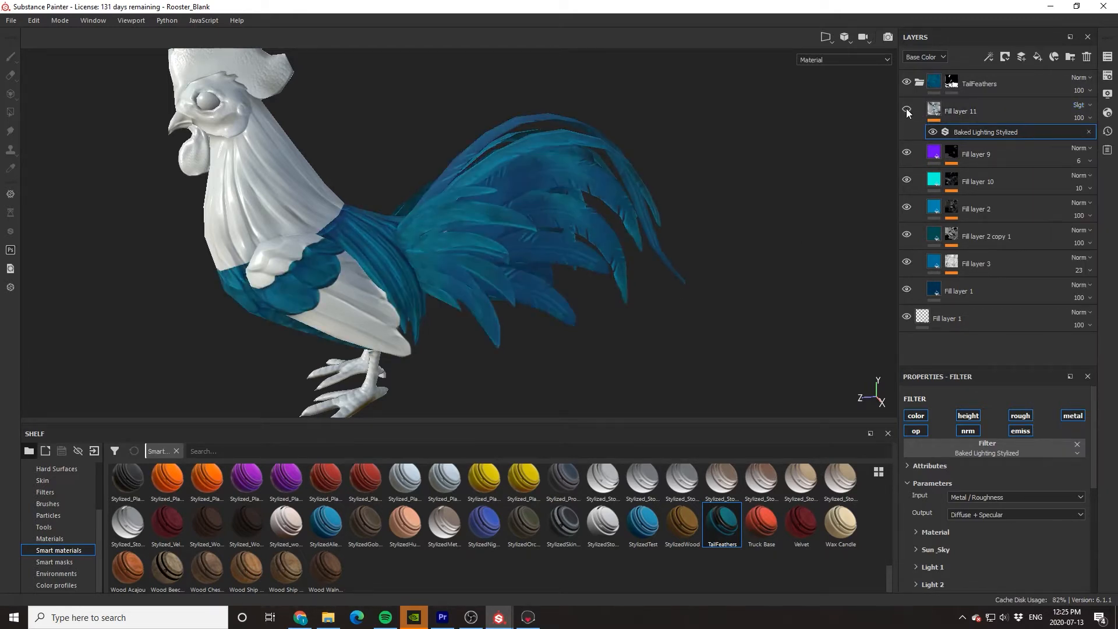
{"action": "left_click", "coordinate": [906, 111]}
- Examine the tail from several angles with Fill layer 11's baked lighting hidden and shown
{"action": "mouse_move", "coordinate": [724, 216]}
{"action": "left_mouse_down", "text": "alt"}
{"action": "mouse_move", "coordinate": [586, 213]}
{"action": "mouse_move", "coordinate": [737, 224]}
{"action": "mouse_move", "coordinate": [575, 212]}
{"action": "mouse_move", "coordinate": [607, 263]}
{"action": "mouse_move", "coordinate": [544, 249]}
{"action": "mouse_move", "coordinate": [813, 190]}
{"action": "left_mouse_up", "text": "alt"}
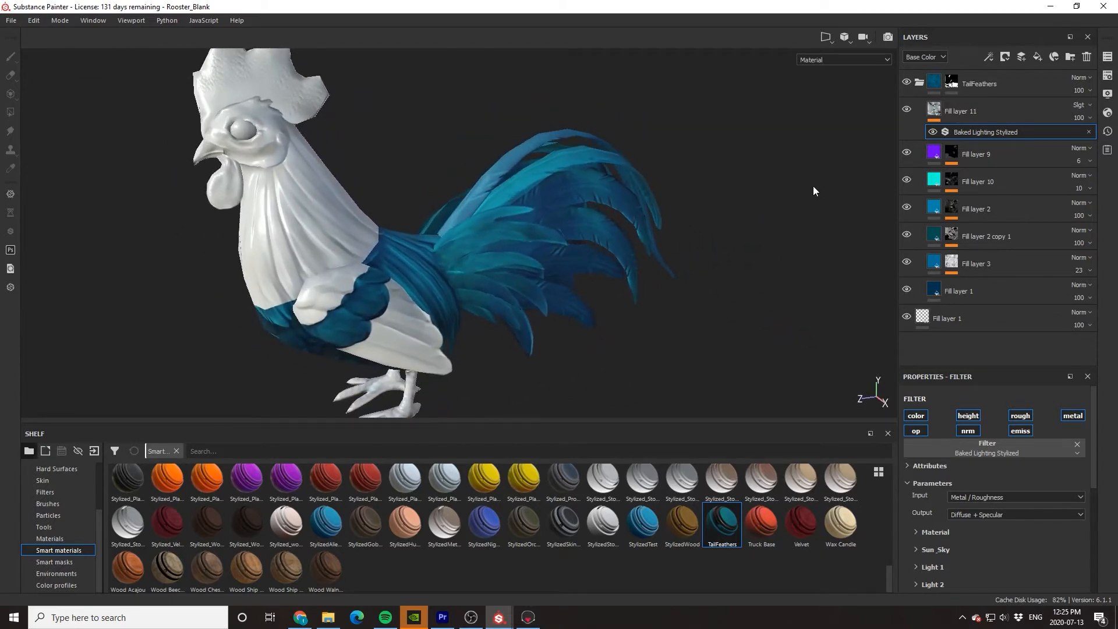
{"action": "left_click", "coordinate": [907, 109]}
{"action": "left_click", "coordinate": [907, 109]}
{"action": "left_click_drag", "start_coordinate": [661, 247], "coordinate": [519, 234], "text": "alt"}
{"action": "scroll", "coordinate": [495, 245], "scroll_direction": "up", "scroll_amount": 3}
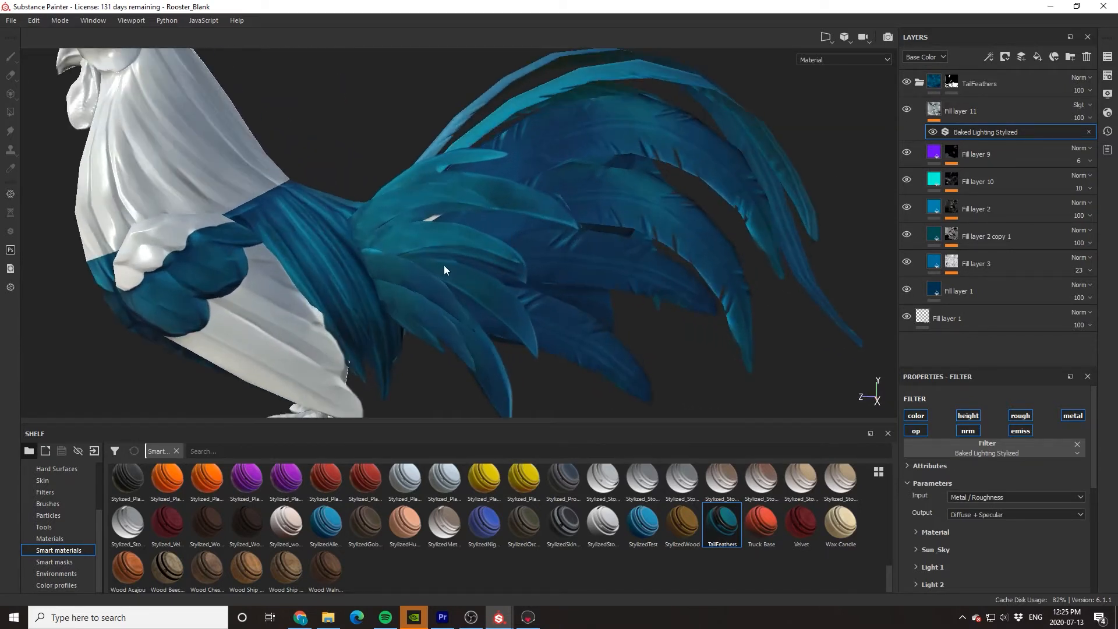
{"action": "left_click_drag", "start_coordinate": [445, 269], "coordinate": [568, 274], "text": "alt"}
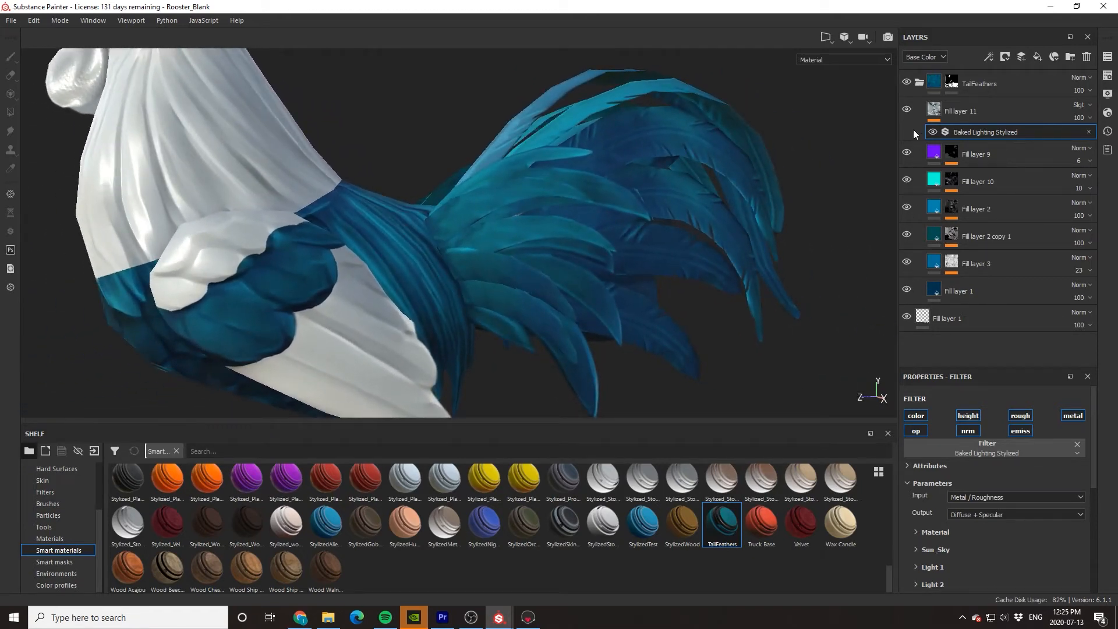
- Hide the fill layers of the TailFeathers folder one by one, from Fill layer 11 down to Fill layer 1
{"action": "left_click", "coordinate": [907, 110]}
{"action": "left_click", "coordinate": [907, 180]}
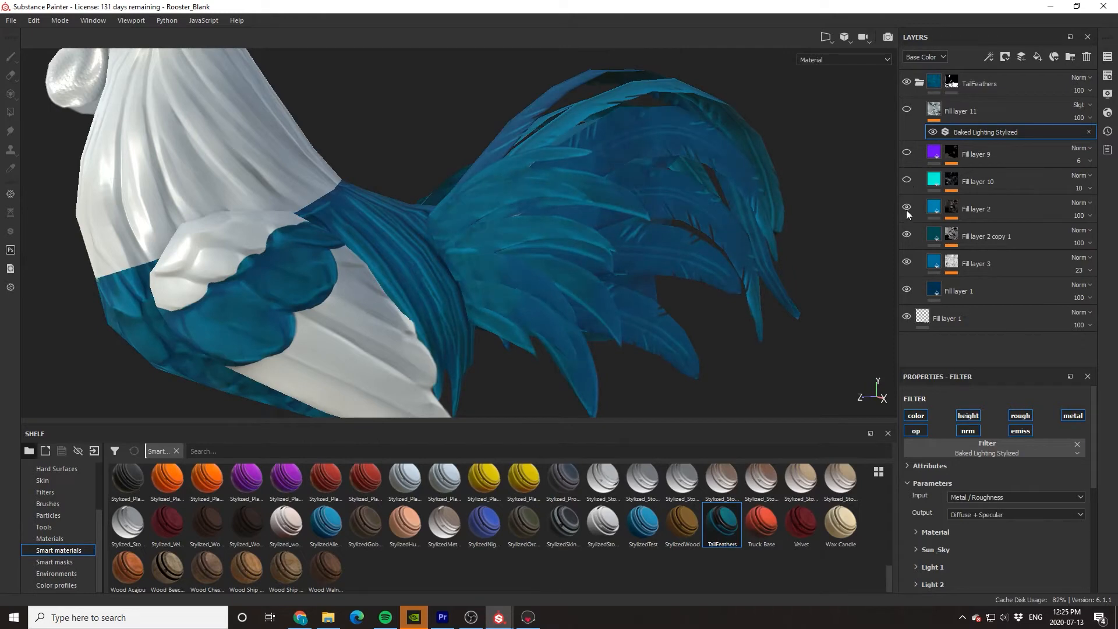
{"action": "left_click", "coordinate": [907, 208]}
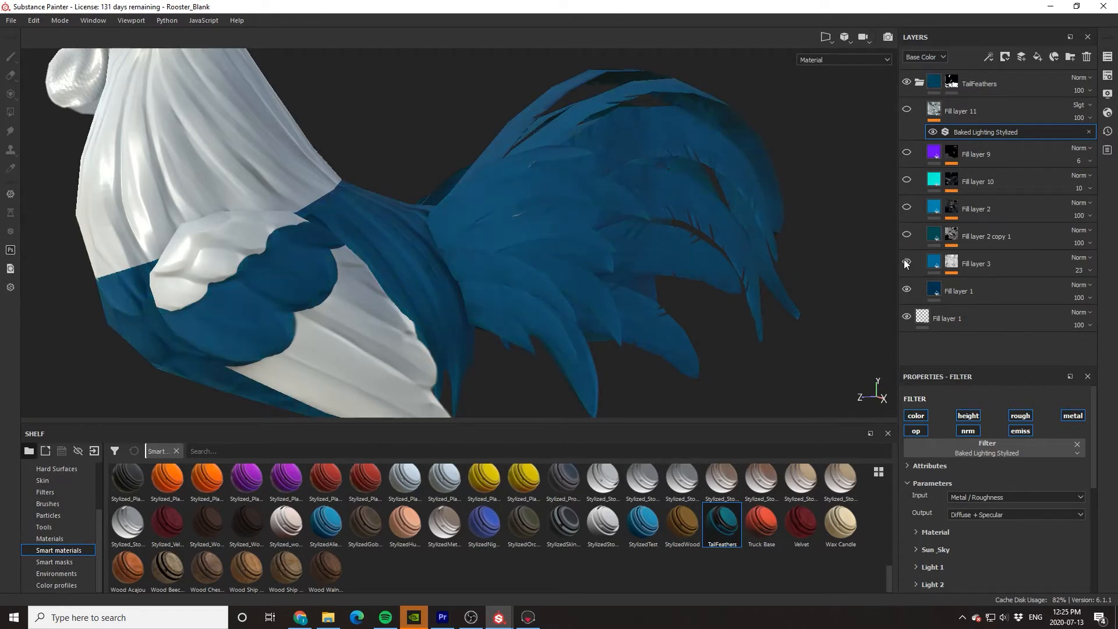
{"action": "left_click", "coordinate": [906, 263]}
{"action": "left_click", "coordinate": [907, 291]}
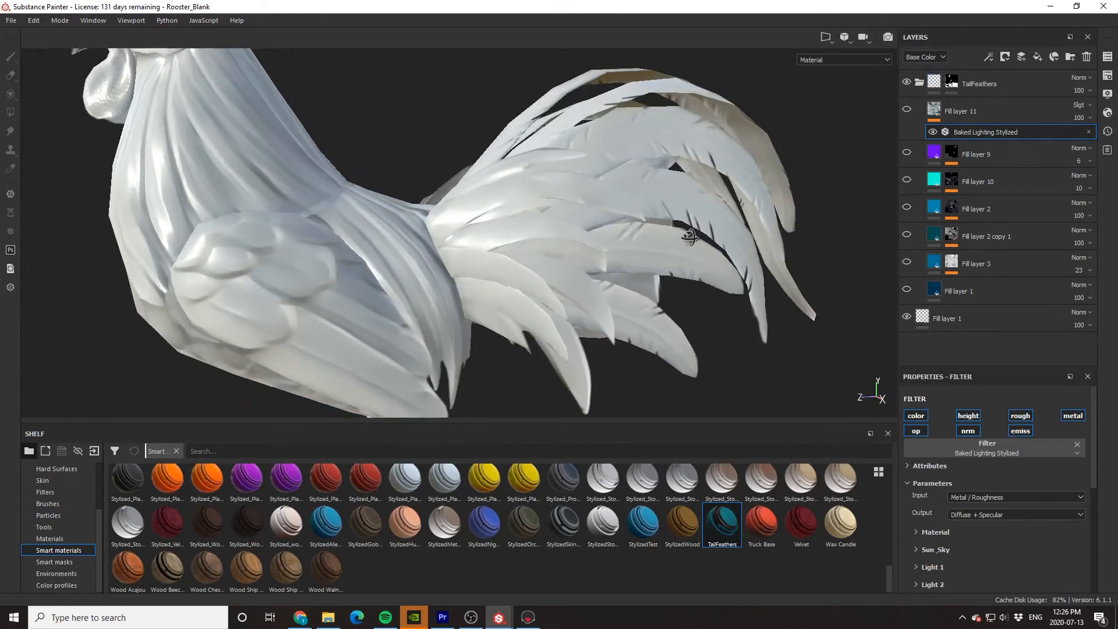
- Show the TailFeathers fill layers again one by one from the bottom up, and compare the tail with Fill layer 11 hidden and shown
{"action": "left_click", "coordinate": [907, 289]}
{"action": "left_click", "coordinate": [906, 262]}
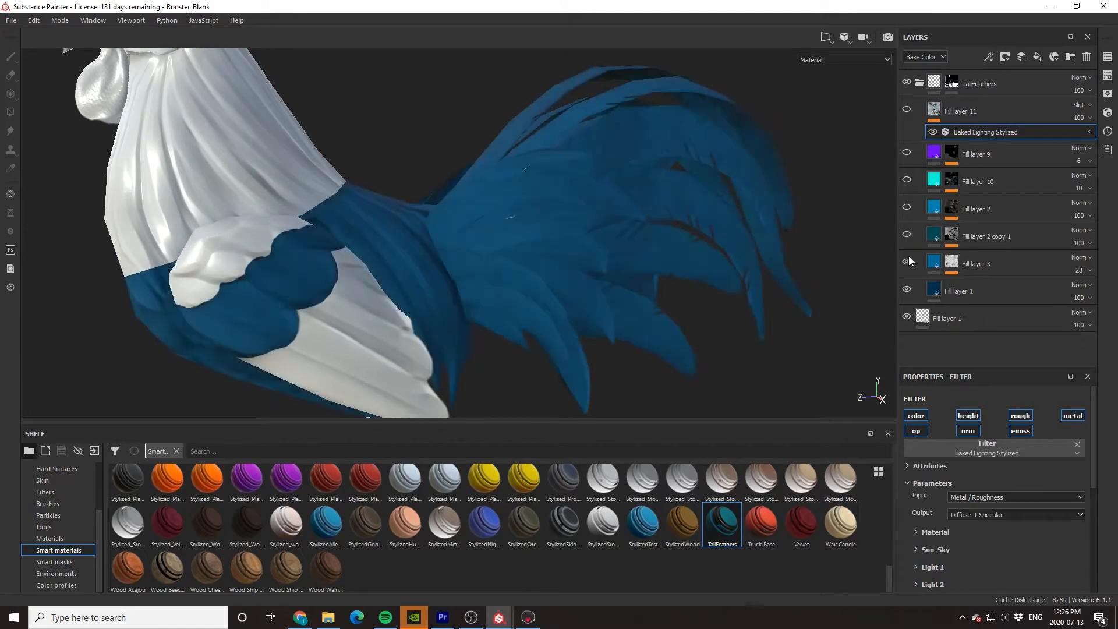
{"action": "left_click", "coordinate": [906, 235]}
{"action": "left_click", "coordinate": [907, 208]}
{"action": "left_click", "coordinate": [907, 180]}
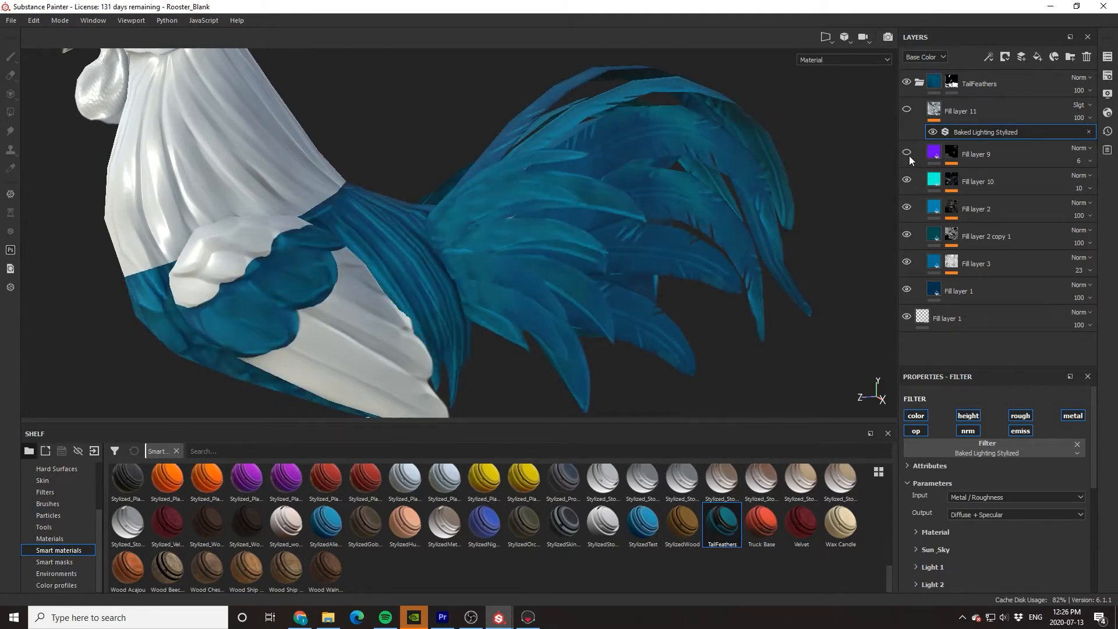
{"action": "left_click", "coordinate": [907, 108]}
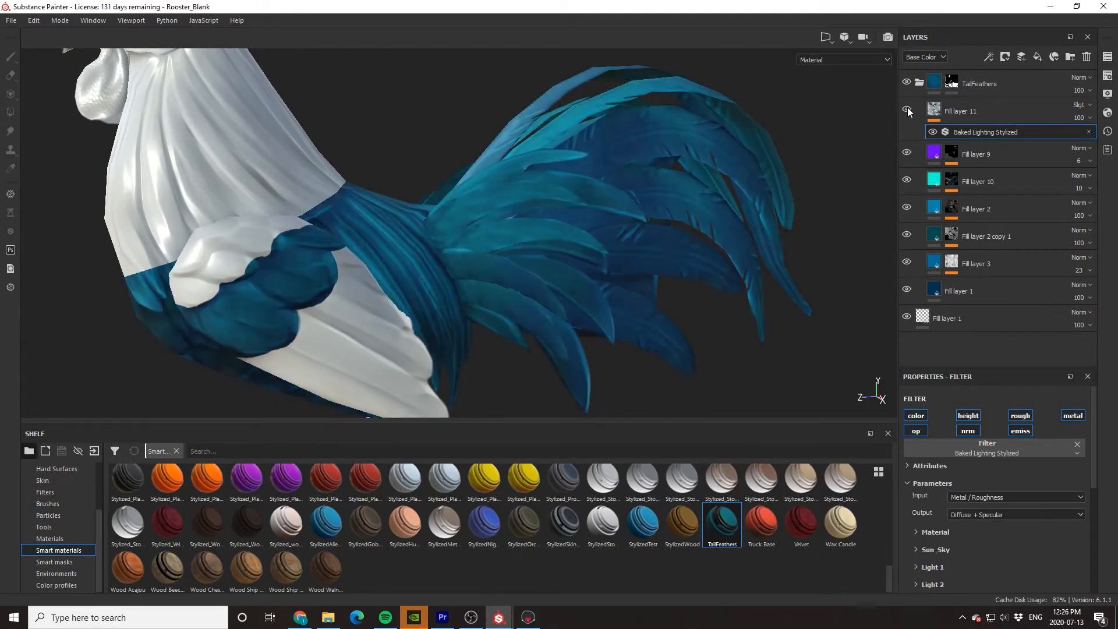
{"action": "left_click", "coordinate": [907, 108]}
{"action": "left_click", "coordinate": [908, 108]}
{"action": "left_click_drag", "start_coordinate": [807, 162], "coordinate": [533, 222], "text": "alt"}
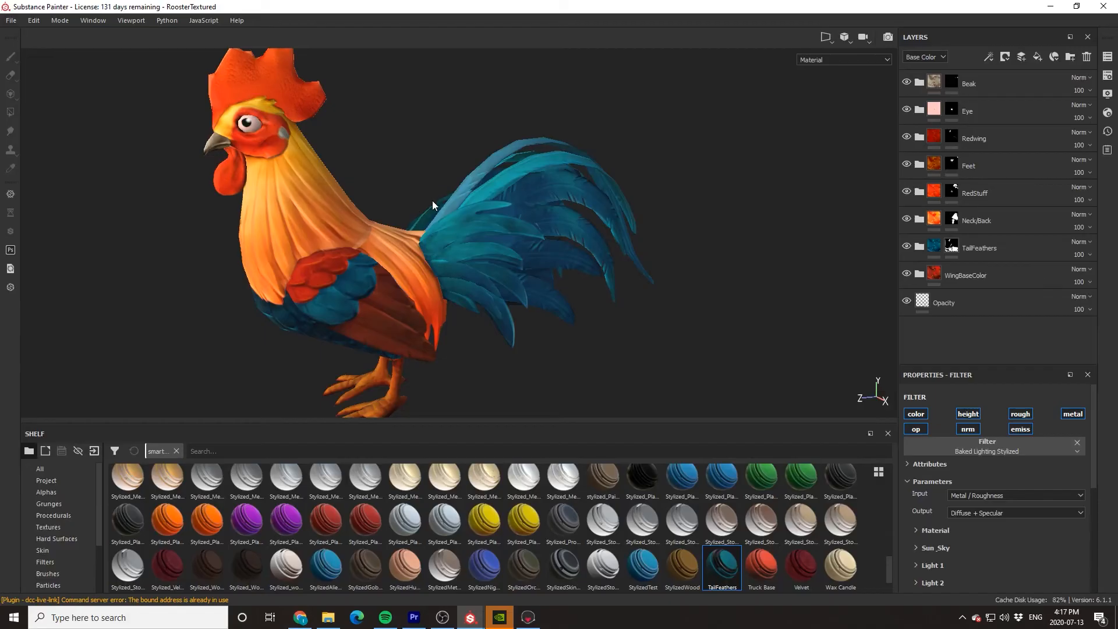
- In the RoosterTextured project, examine the finished neck and back feathers up close and expand the Neck/Back folder
{"action": "left_click_drag", "start_coordinate": [431, 200], "coordinate": [425, 205], "text": "alt"}
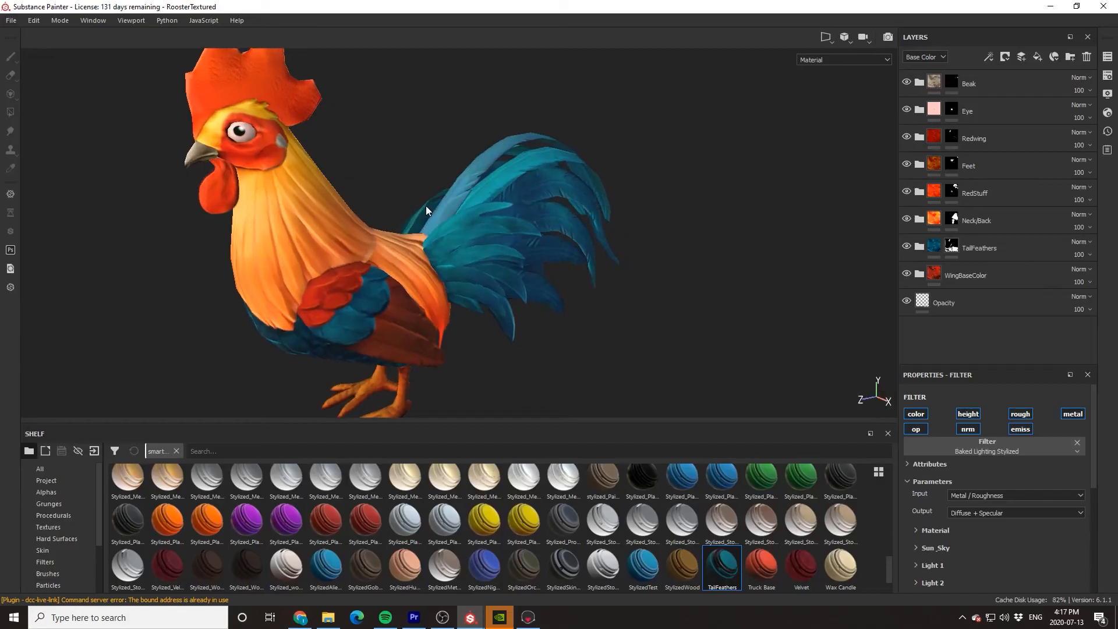
{"action": "right_click_drag", "start_coordinate": [425, 205], "coordinate": [424, 257], "text": "alt"}
{"action": "scroll", "coordinate": [423, 257], "scroll_direction": "up", "scroll_amount": 5}
{"action": "left_click_drag", "start_coordinate": [453, 258], "coordinate": [370, 285], "text": "alt"}
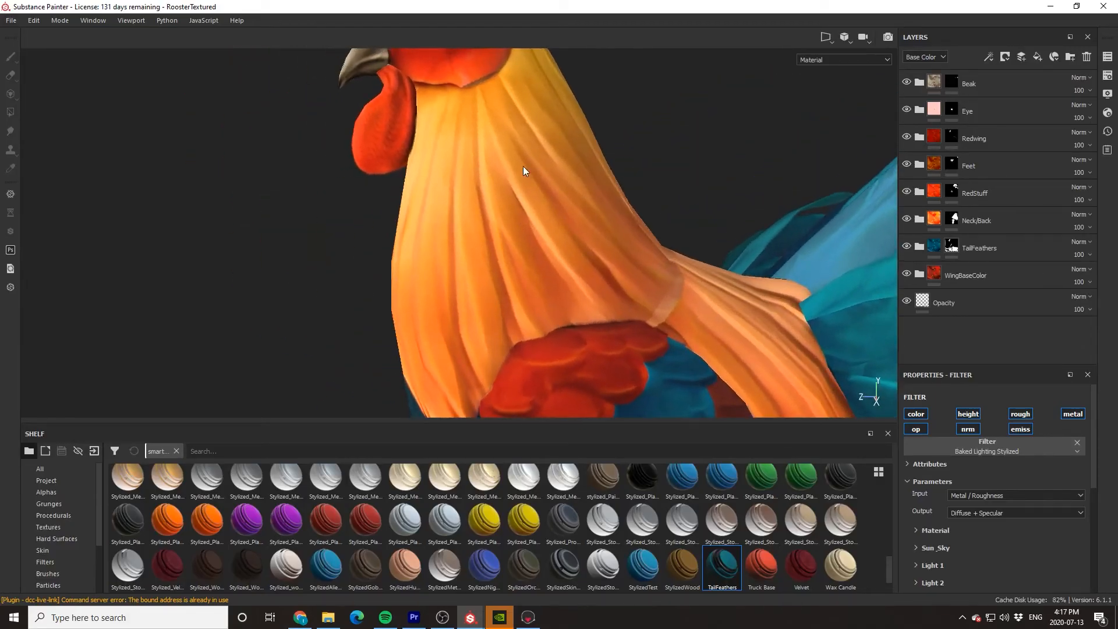
{"action": "left_click_drag", "start_coordinate": [553, 225], "coordinate": [392, 234], "text": "alt"}
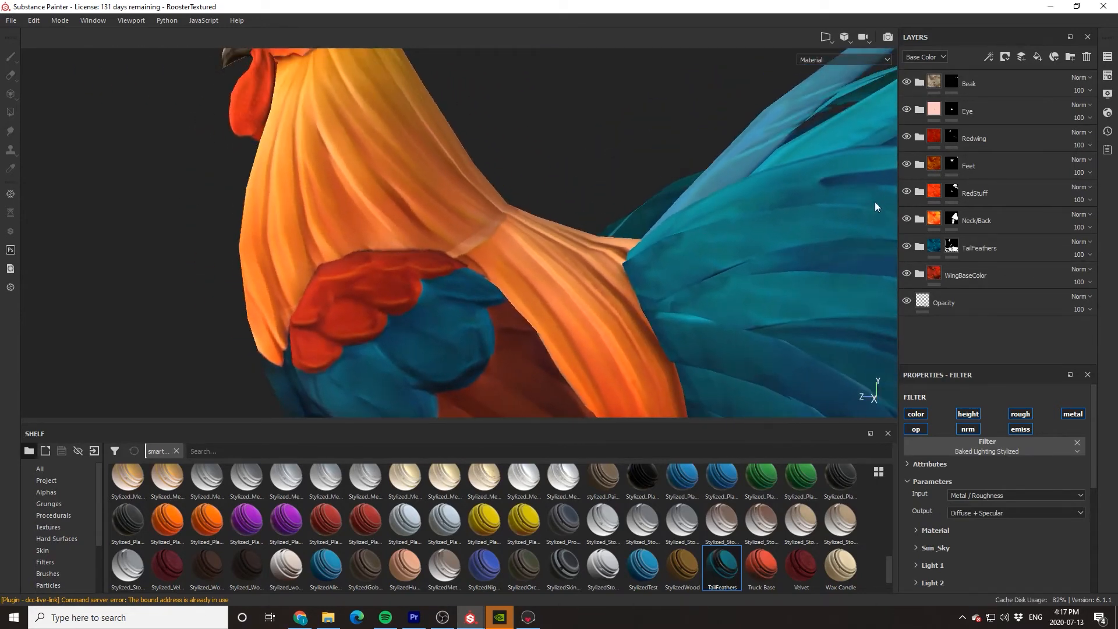
{"action": "left_click", "coordinate": [920, 219]}
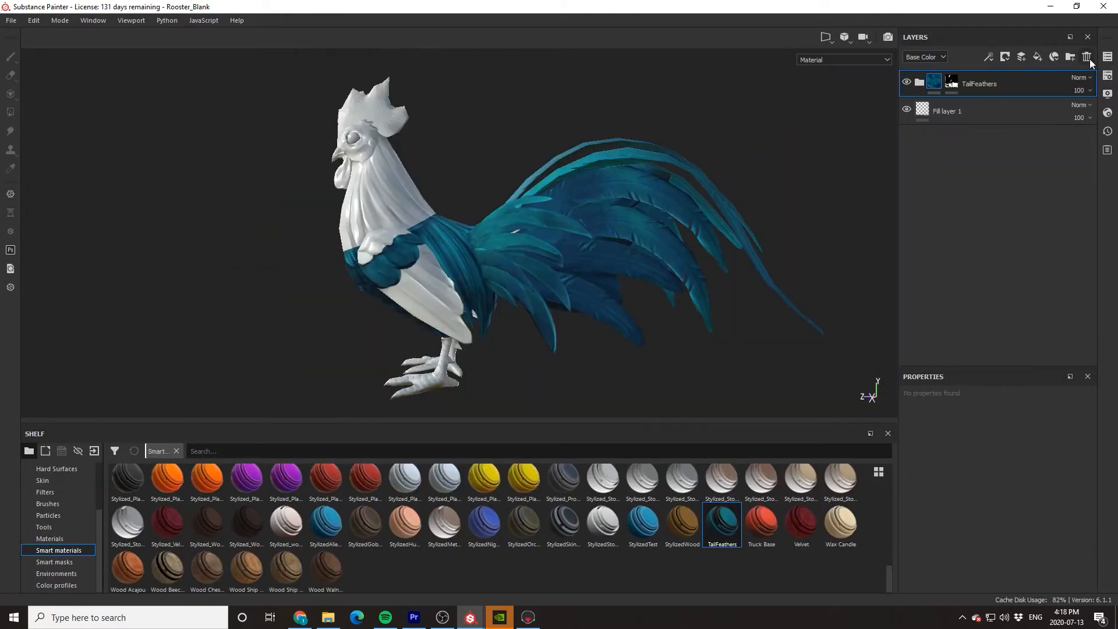
- In the Rooster_Blank project, add a folder named Back/Neck Feathers above TailFeathers
{"action": "left_click", "coordinate": [1070, 56]}
{"action": "double_click", "coordinate": [960, 83]}
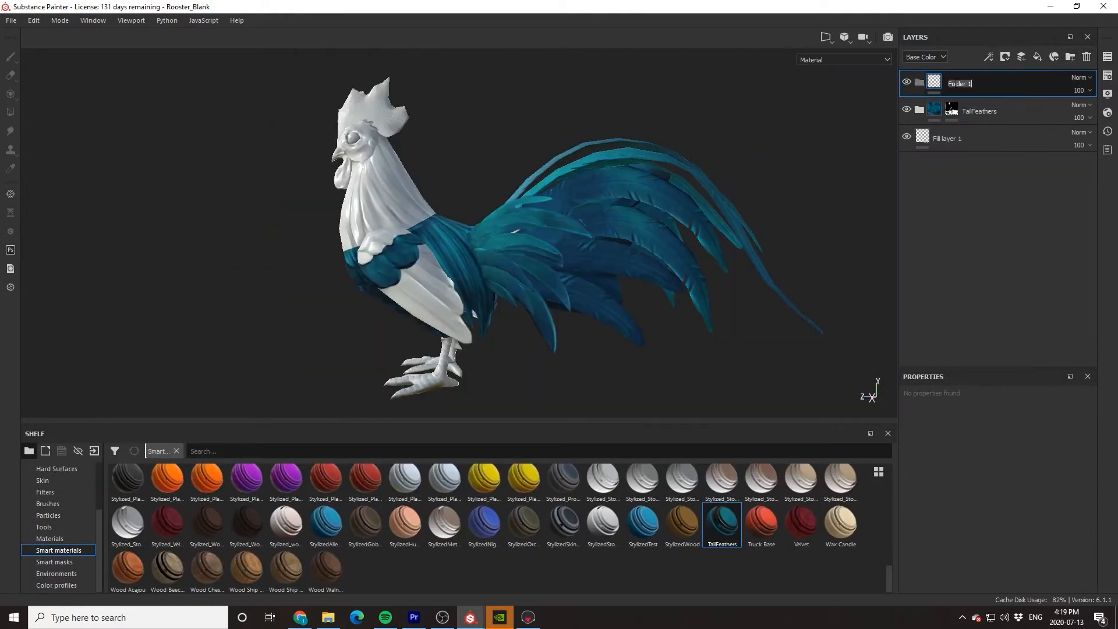
{"action": "type", "text": "Back/Neck Feathers"}
{"action": "key", "text": "Return"}
- Add a color-only fill layer inside the Back/Neck Feathers folder with a golden yellow base color
{"action": "left_click", "coordinate": [1038, 56]}
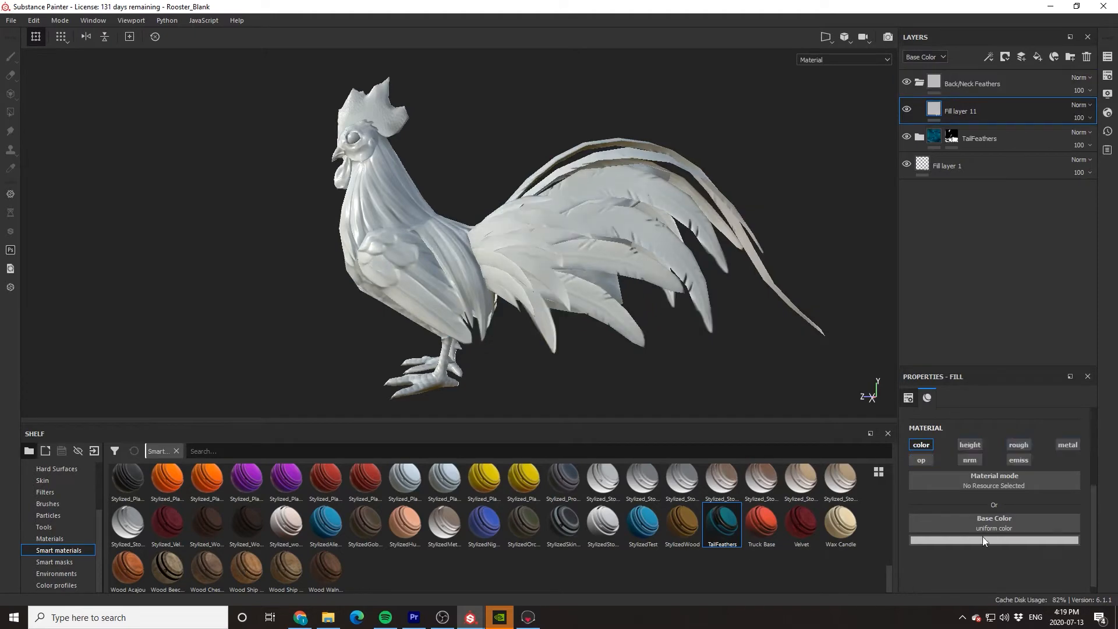
{"action": "left_click", "coordinate": [982, 540]}
{"action": "left_click", "coordinate": [1042, 470]}
- Add a black mask to the Back/Neck Feathers folder
{"action": "left_click", "coordinate": [994, 90]}
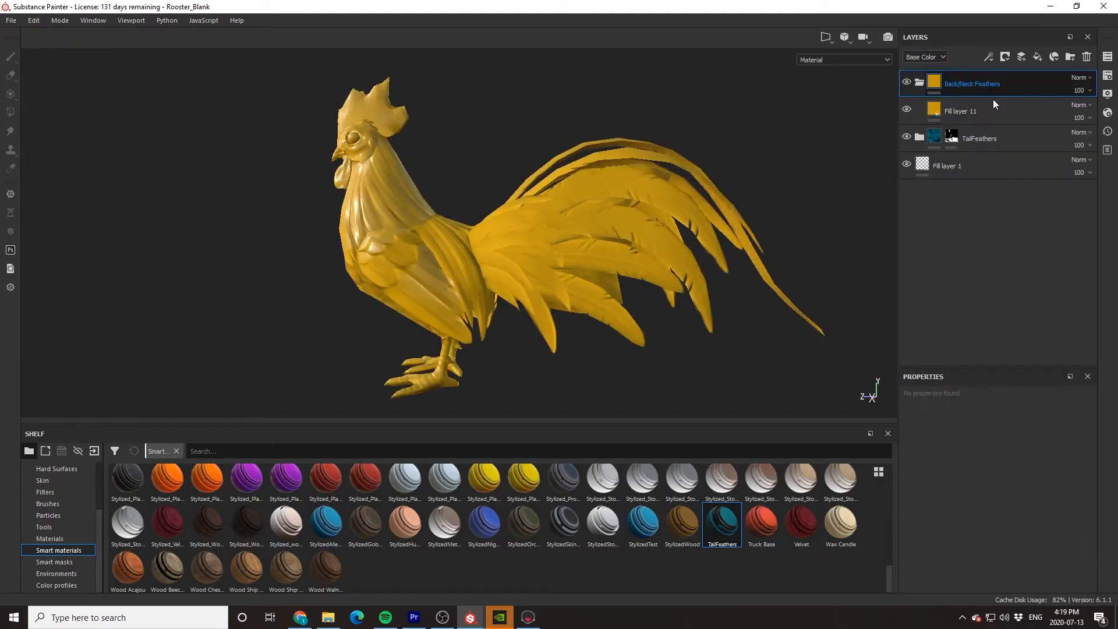
{"action": "right_click", "coordinate": [993, 90]}
{"action": "left_click", "coordinate": [1019, 108]}
- Reveal the neck in the folder's mask using Polygon Fill in UV chunk mode
{"action": "left_click_drag", "start_coordinate": [652, 186], "coordinate": [693, 195], "text": "alt"}
{"action": "left_click", "coordinate": [10, 113]}
{"action": "left_click", "coordinate": [74, 38]}
{"action": "left_click", "coordinate": [92, 38]}
{"action": "left_click", "coordinate": [380, 179]}
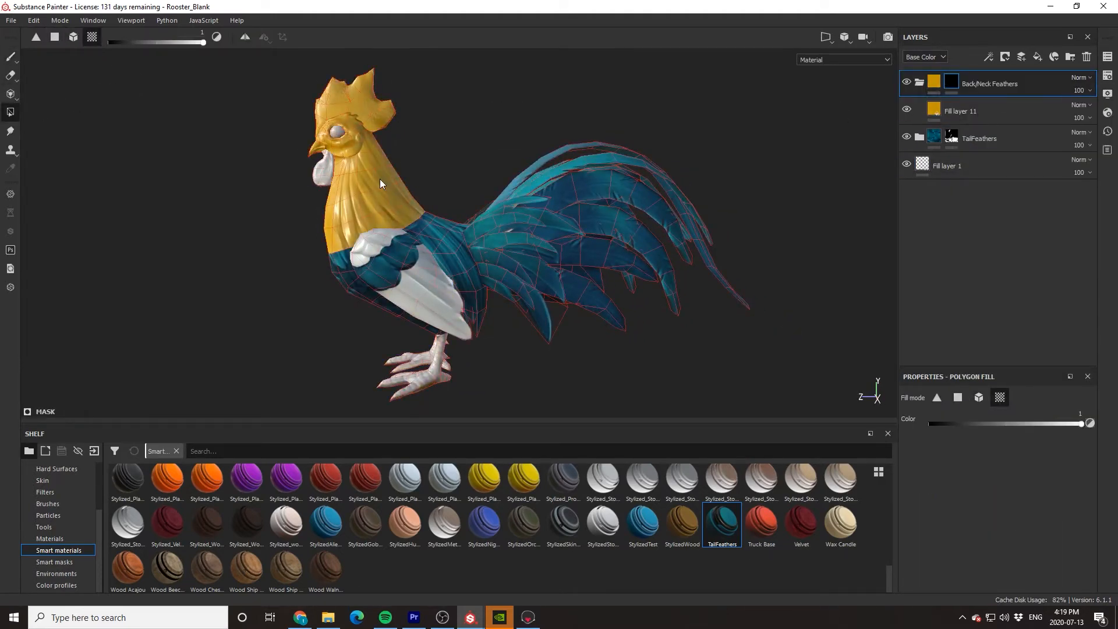
{"action": "left_click", "coordinate": [432, 245]}
{"action": "left_click_drag", "start_coordinate": [432, 244], "coordinate": [465, 244], "text": "alt"}
{"action": "key", "text": "ctrl+z"}
- Reveal the long back feathers between the neck and tail in the folder's mask using quad-based Polygon Fill
{"action": "right_click_drag", "start_coordinate": [220, 232], "coordinate": [195, 216], "text": "alt"}
{"action": "left_click_drag", "start_coordinate": [195, 216], "coordinate": [88, 187], "text": "alt"}
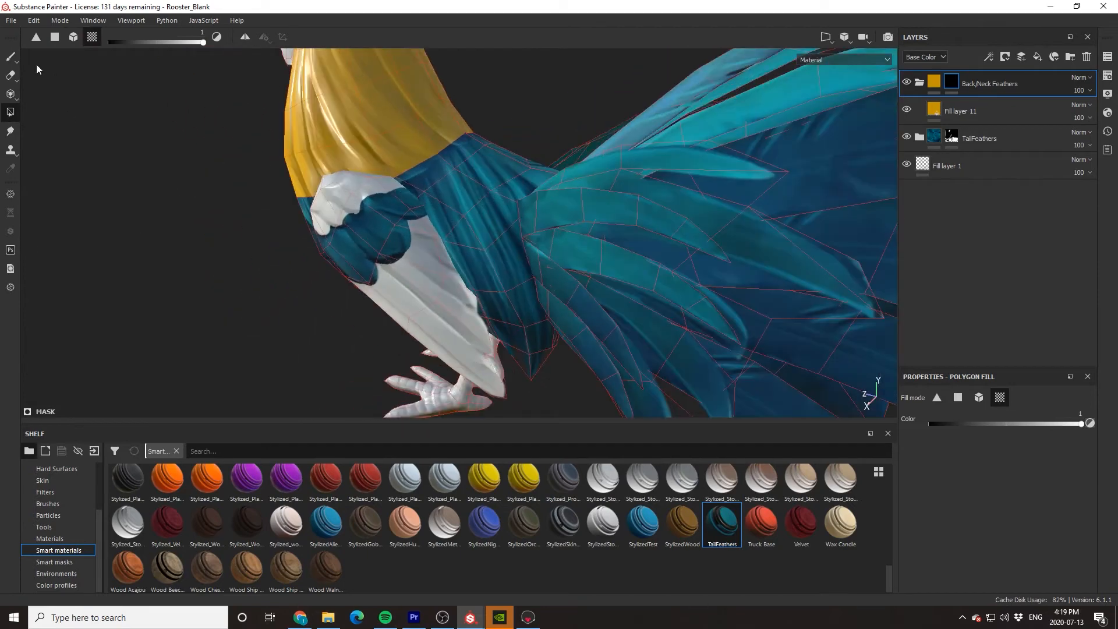
{"action": "left_click", "coordinate": [55, 38]}
{"action": "mouse_move", "coordinate": [442, 179]}
{"action": "left_mouse_down"}
{"action": "mouse_move", "coordinate": [446, 227]}
{"action": "mouse_move", "coordinate": [483, 274]}
{"action": "left_mouse_up"}
{"action": "left_click_drag", "start_coordinate": [460, 291], "coordinate": [512, 297], "text": "alt"}
{"action": "mouse_move", "coordinate": [512, 297]}
{"action": "left_mouse_down"}
{"action": "mouse_move", "coordinate": [545, 345]}
{"action": "mouse_move", "coordinate": [496, 309]}
{"action": "mouse_move", "coordinate": [544, 350]}
{"action": "left_mouse_up"}
{"action": "left_click_drag", "start_coordinate": [544, 349], "coordinate": [524, 257], "text": "alt"}
{"action": "mouse_move", "coordinate": [402, 210]}
{"action": "left_mouse_down"}
{"action": "mouse_move", "coordinate": [425, 257]}
{"action": "mouse_move", "coordinate": [465, 245]}
{"action": "left_mouse_up"}
- Shift the base color of Fill layer 11 in the Back/Neck Feathers folder to orange and select the folder's mask
{"action": "left_click", "coordinate": [984, 111]}
{"action": "scroll", "coordinate": [1004, 430], "scroll_direction": "down", "scroll_amount": 10}
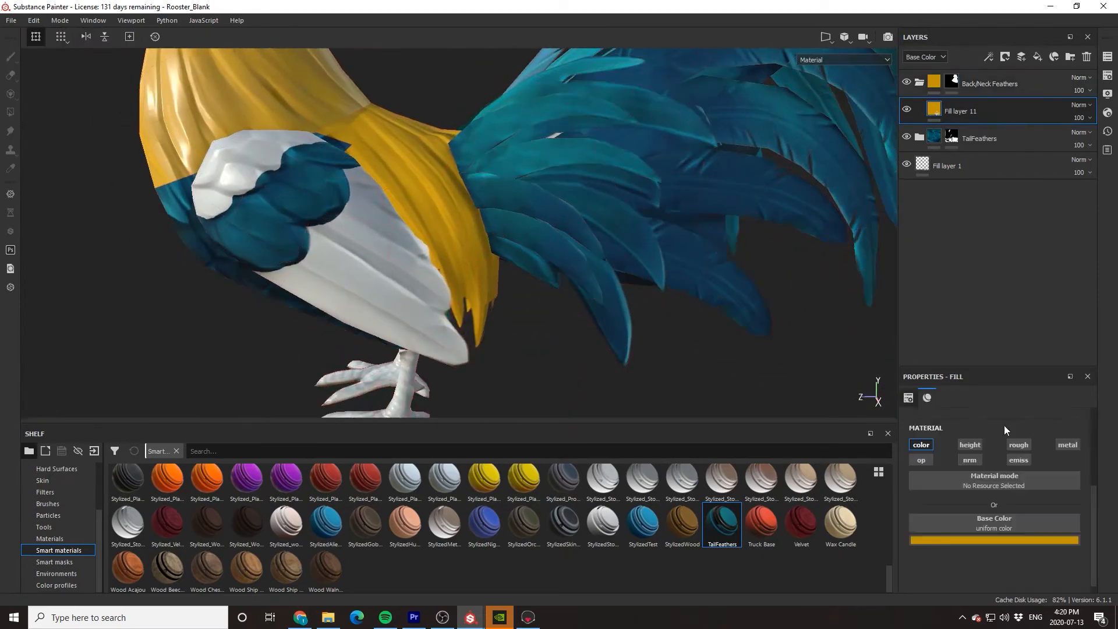
{"action": "left_click", "coordinate": [1013, 540]}
{"action": "left_click_drag", "start_coordinate": [1052, 507], "coordinate": [1052, 511]}
{"action": "left_click_drag", "start_coordinate": [437, 274], "coordinate": [577, 303], "text": "alt"}
{"action": "left_click", "coordinate": [951, 82]}
{"action": "right_click_drag", "start_coordinate": [379, 215], "coordinate": [404, 200], "text": "alt"}
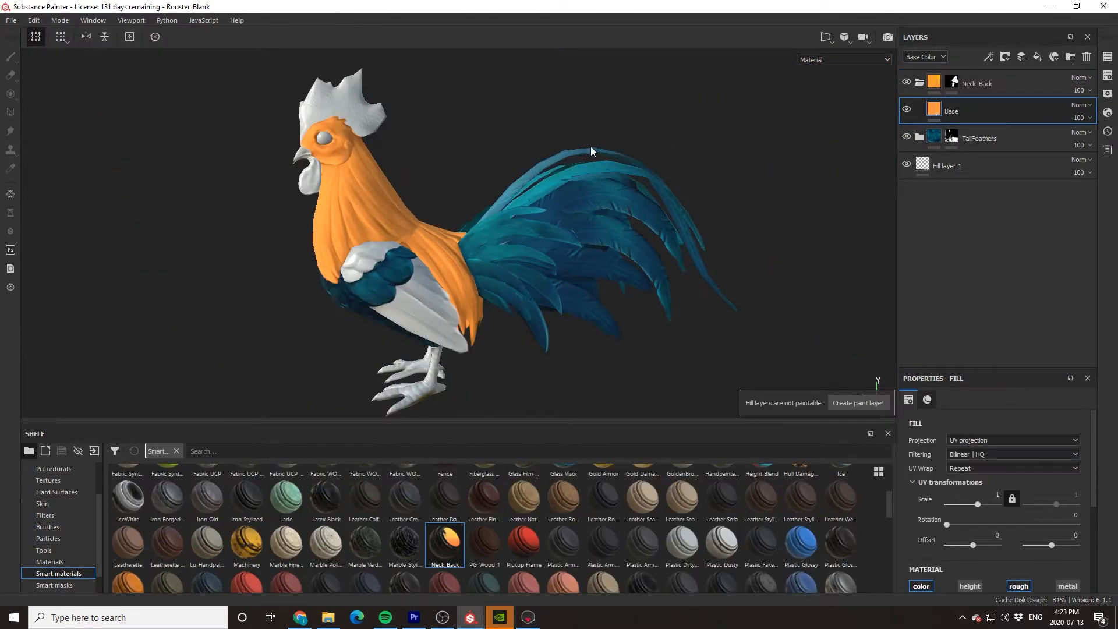
- Set the Base layer's roughness to 1 and adjust its base color to a light orange
{"action": "left_click_drag", "start_coordinate": [591, 147], "coordinate": [601, 177], "text": "alt"}
{"action": "right_click_drag", "start_coordinate": [418, 261], "coordinate": [375, 255], "text": "alt"}
{"action": "left_click_drag", "start_coordinate": [375, 255], "coordinate": [357, 257], "text": "alt"}
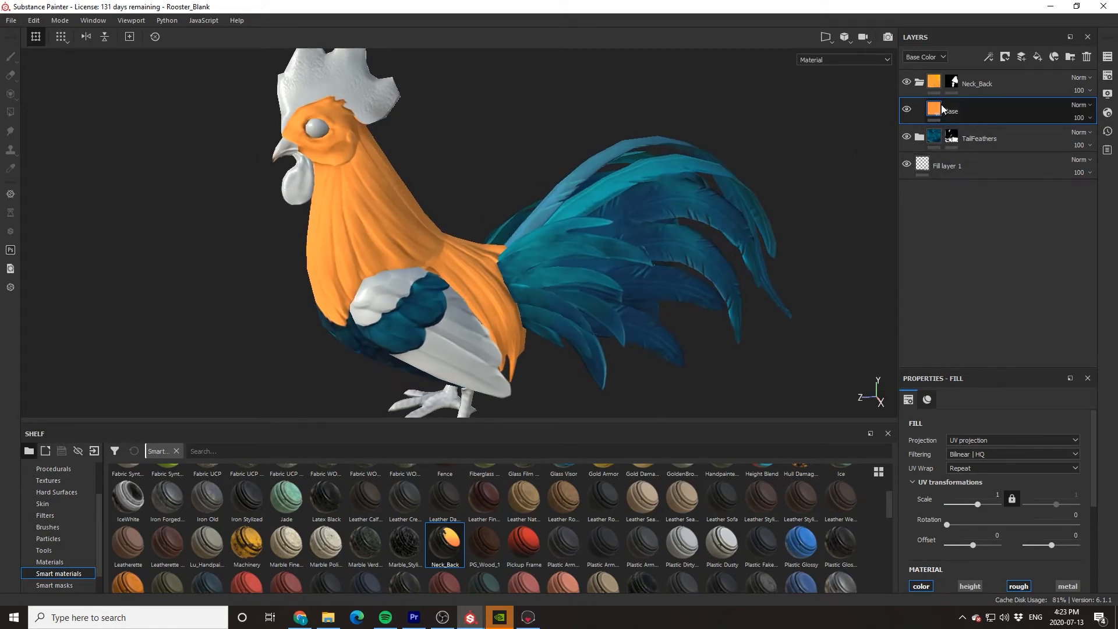
{"action": "scroll", "coordinate": [998, 471], "scroll_direction": "down", "scroll_amount": 5}
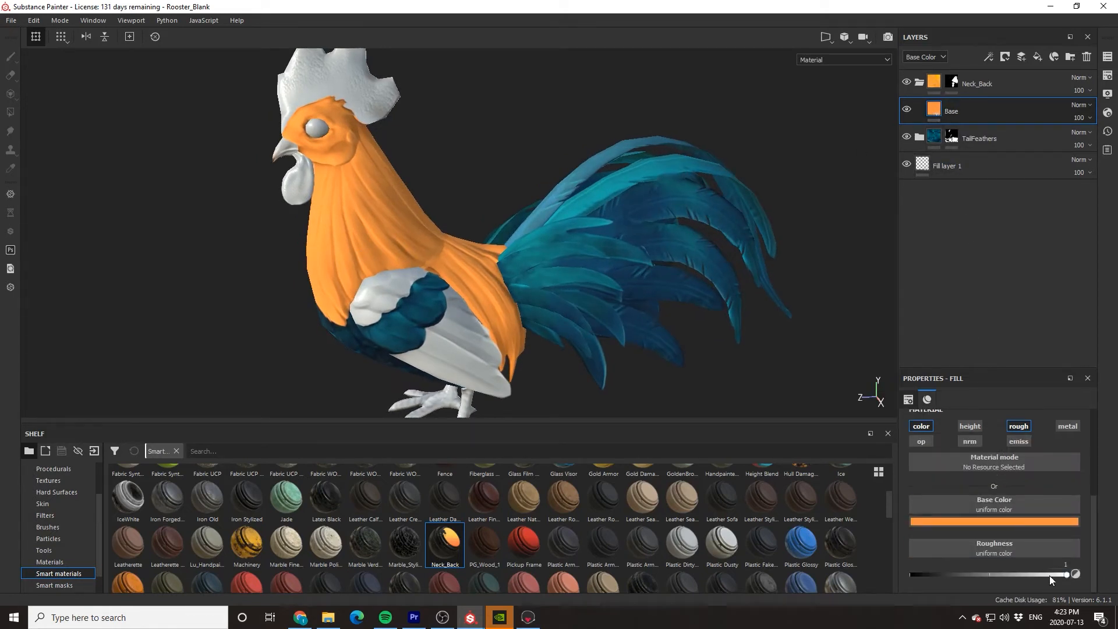
{"action": "mouse_move", "coordinate": [1049, 575]}
{"action": "left_mouse_down"}
{"action": "mouse_move", "coordinate": [940, 575]}
{"action": "mouse_move", "coordinate": [1045, 565]}
{"action": "left_mouse_up"}
{"action": "left_click", "coordinate": [1006, 521]}
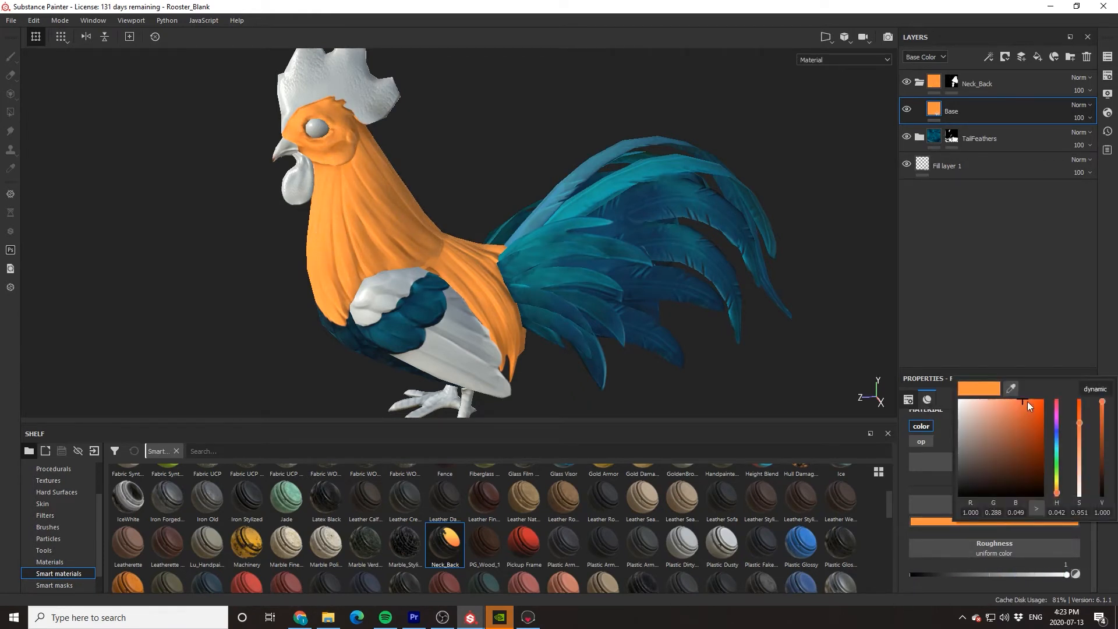
{"action": "left_click_drag", "start_coordinate": [1027, 401], "coordinate": [1027, 397]}
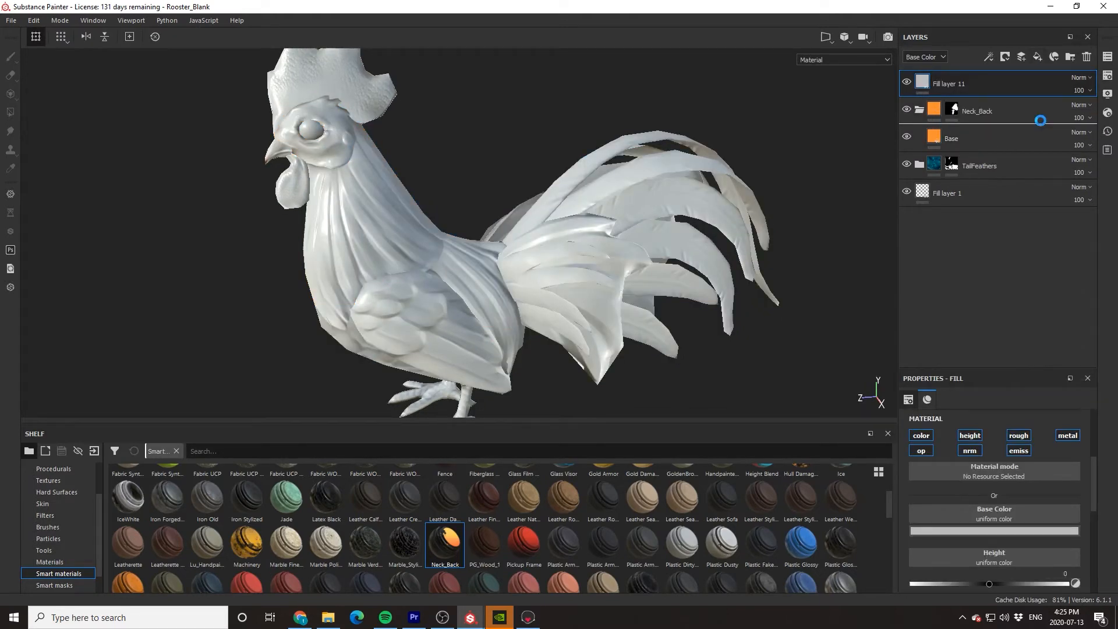
- Move the new fill layer into the Neck_Back folder above Base and rename it Gradient to neck
{"action": "left_click_drag", "start_coordinate": [1040, 121], "coordinate": [1040, 120]}
{"action": "double_click", "coordinate": [955, 110]}
{"action": "type", "text": "Gradient to neck"}
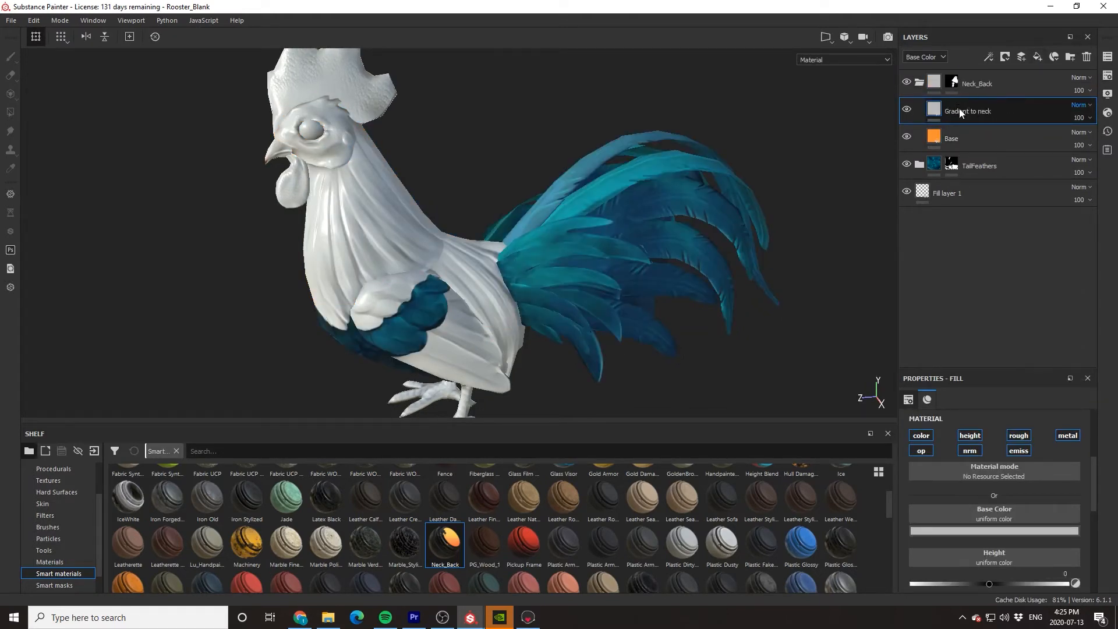
- Limit Gradient to neck to the color channel and give it a black mask with a Position generator
{"action": "left_click", "coordinate": [918, 436], "text": "alt"}
{"action": "right_click", "coordinate": [1007, 113]}
{"action": "left_click", "coordinate": [1009, 139]}
{"action": "right_click", "coordinate": [1026, 110]}
{"action": "left_click", "coordinate": [1004, 478]}
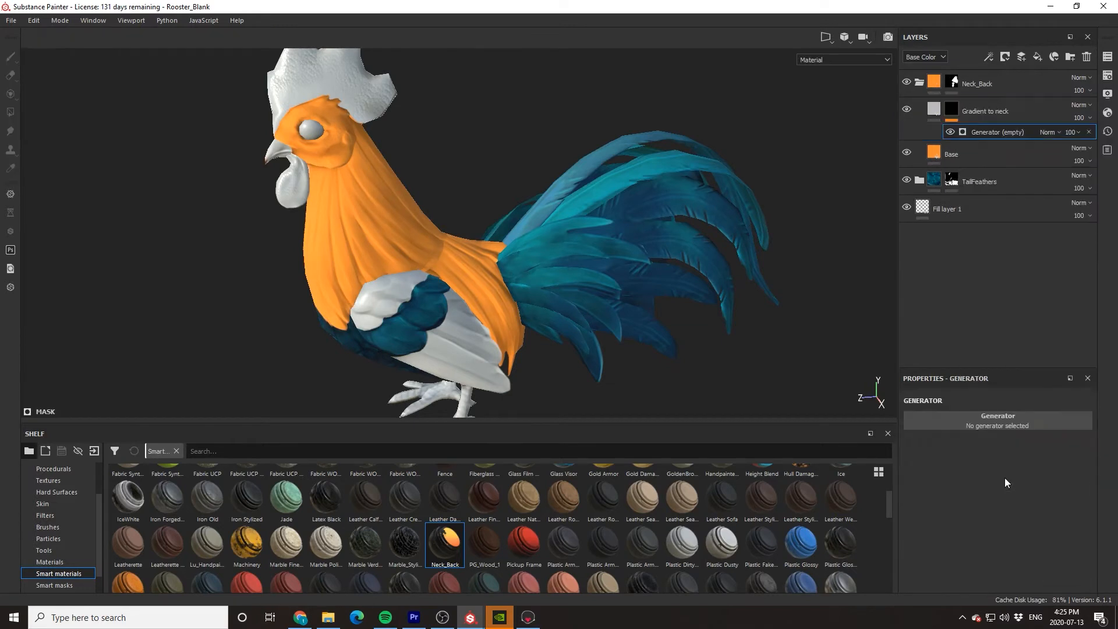
{"action": "left_click", "coordinate": [1053, 529]}
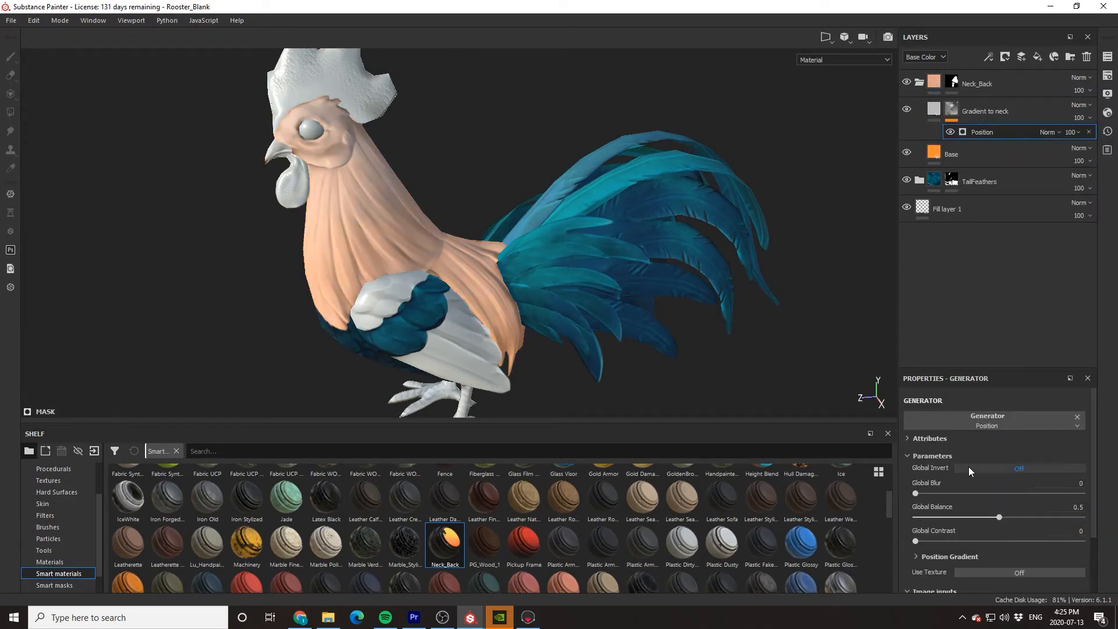
- Set the Position generator's Global Balance to 0.38 and Global Contrast to 0.74
{"action": "left_click_drag", "start_coordinate": [999, 517], "coordinate": [971, 518]}
{"action": "left_click", "coordinate": [1027, 541]}
{"action": "left_click_drag", "start_coordinate": [1027, 541], "coordinate": [1039, 542]}
{"action": "left_click_drag", "start_coordinate": [971, 518], "coordinate": [978, 519]}
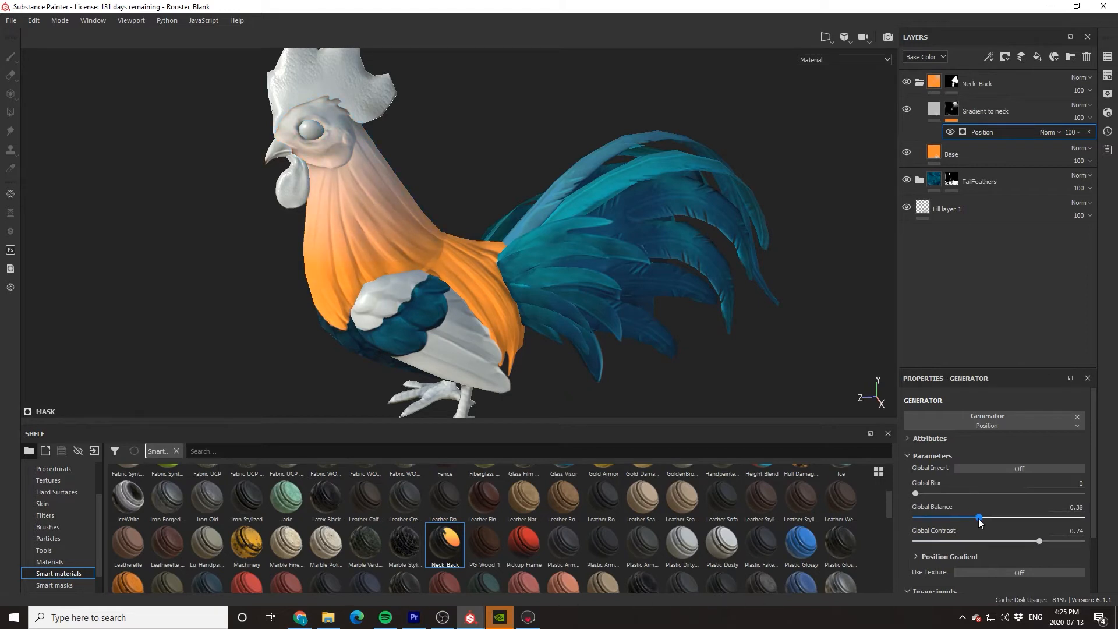
- Sample the Base layer's orange as the base color of Gradient to neck and shift its hue to yellow
{"action": "left_click", "coordinate": [935, 110]}
{"action": "left_click", "coordinate": [994, 528]}
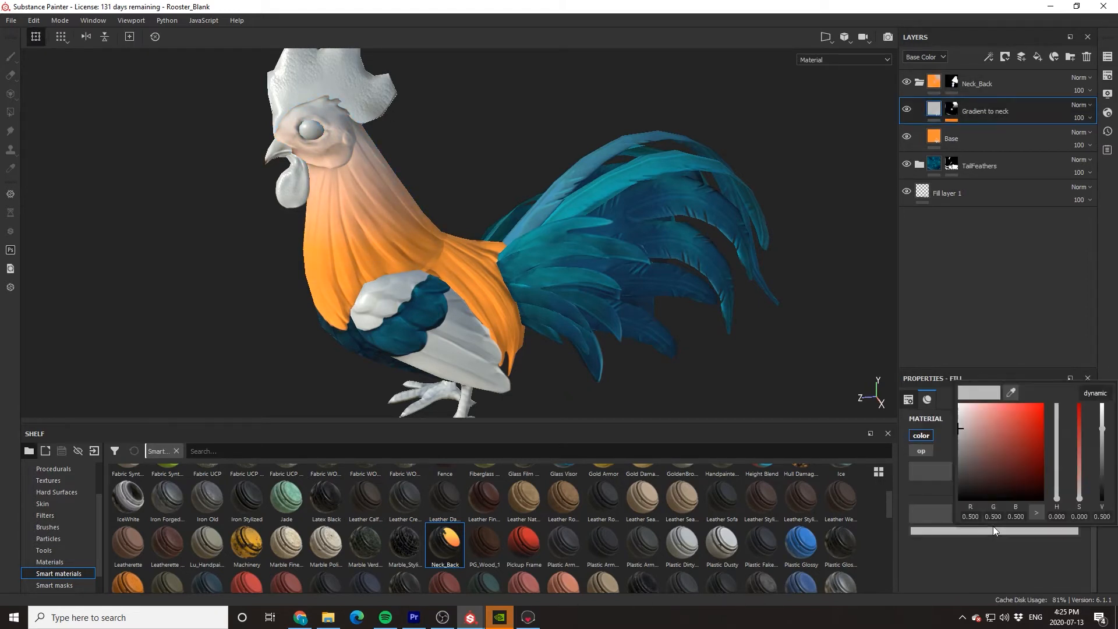
{"action": "left_click_drag", "start_coordinate": [1012, 393], "coordinate": [937, 135]}
{"action": "left_click_drag", "start_coordinate": [1057, 494], "coordinate": [1059, 492]}
{"action": "left_click_drag", "start_coordinate": [484, 174], "coordinate": [512, 174], "text": "alt"}
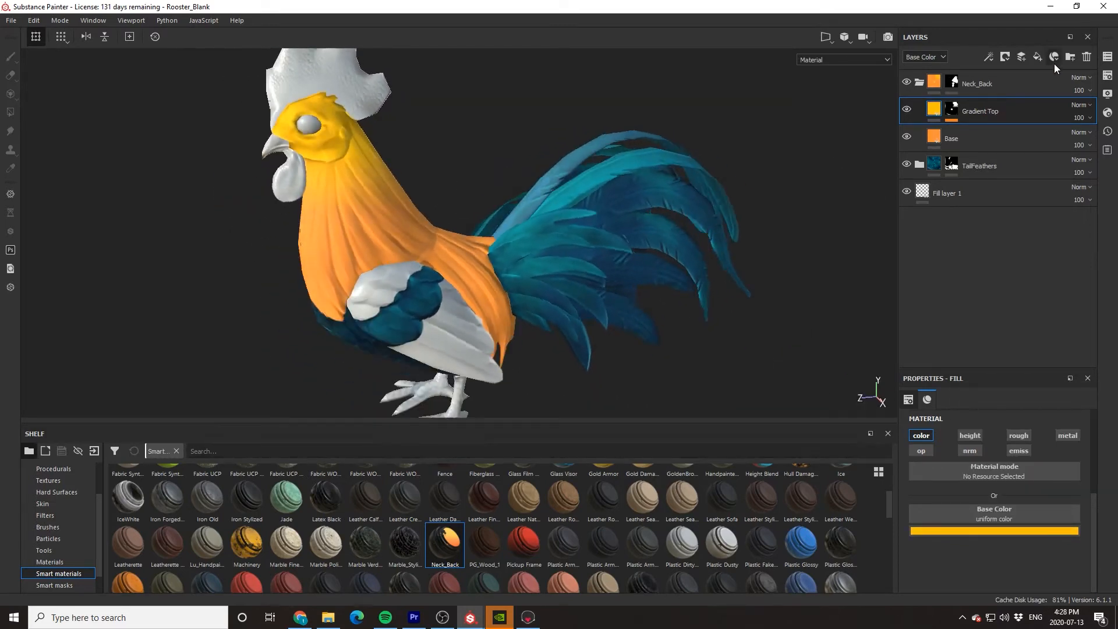
- Add a color-only fill layer with a black mask above Gradient Top
{"action": "left_click", "coordinate": [1043, 61]}
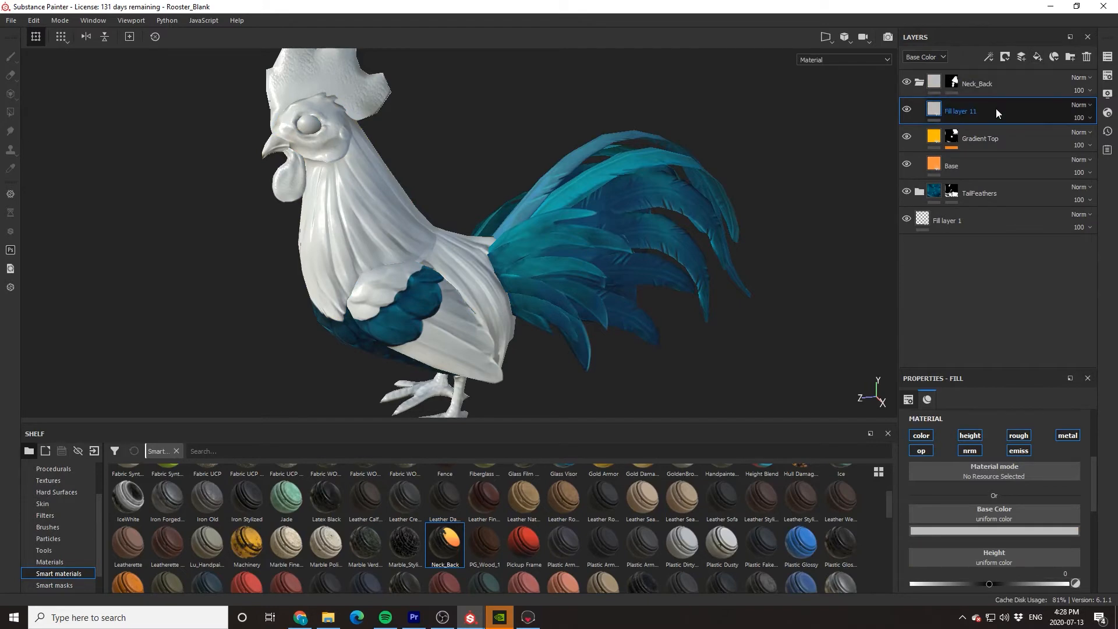
{"action": "right_click", "coordinate": [956, 109]}
{"action": "left_click", "coordinate": [997, 127]}
{"action": "left_click", "coordinate": [934, 109]}
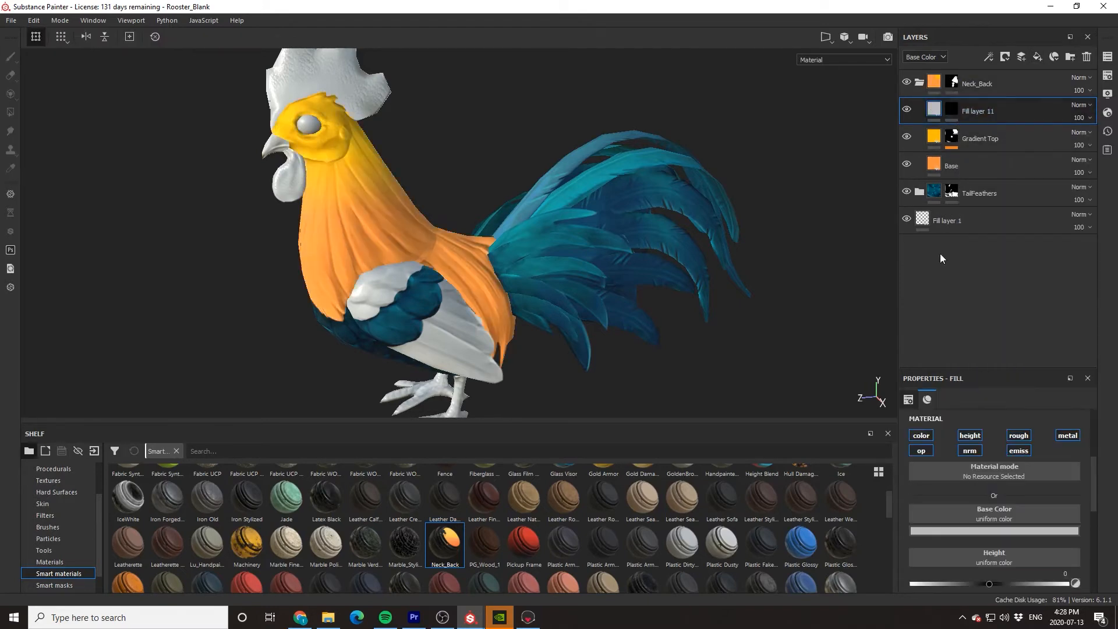
{"action": "left_click", "coordinate": [918, 436]}
- Sample Gradient Top's yellow as Fill layer 11's base color and lower its saturation slightly
{"action": "left_click", "coordinate": [957, 532]}
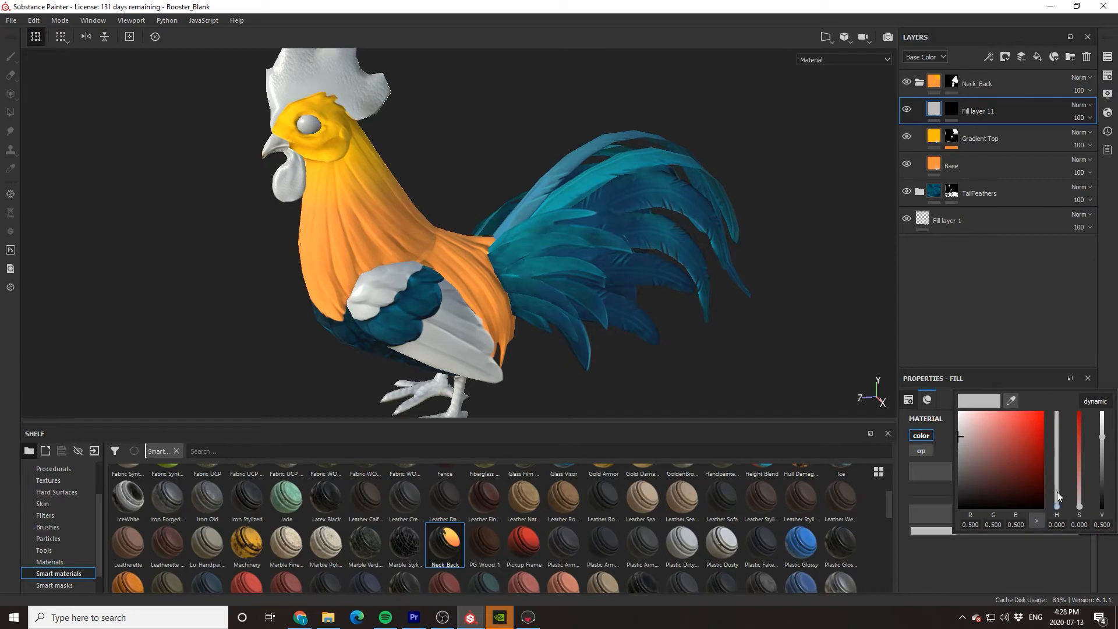
{"action": "left_click", "coordinate": [1011, 400]}
{"action": "left_click", "coordinate": [933, 136]}
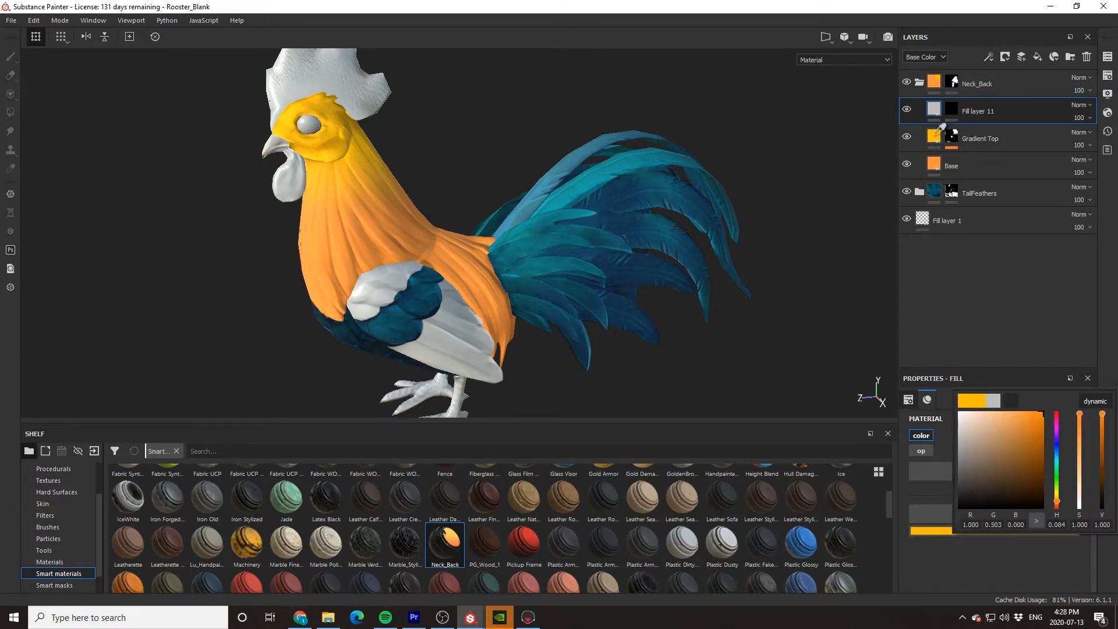
{"action": "left_click_drag", "start_coordinate": [1079, 422], "coordinate": [1078, 428]}
- Add a Mask Editor generator to Fill layer 11's mask
{"action": "left_click", "coordinate": [951, 110]}
{"action": "right_click", "coordinate": [954, 110]}
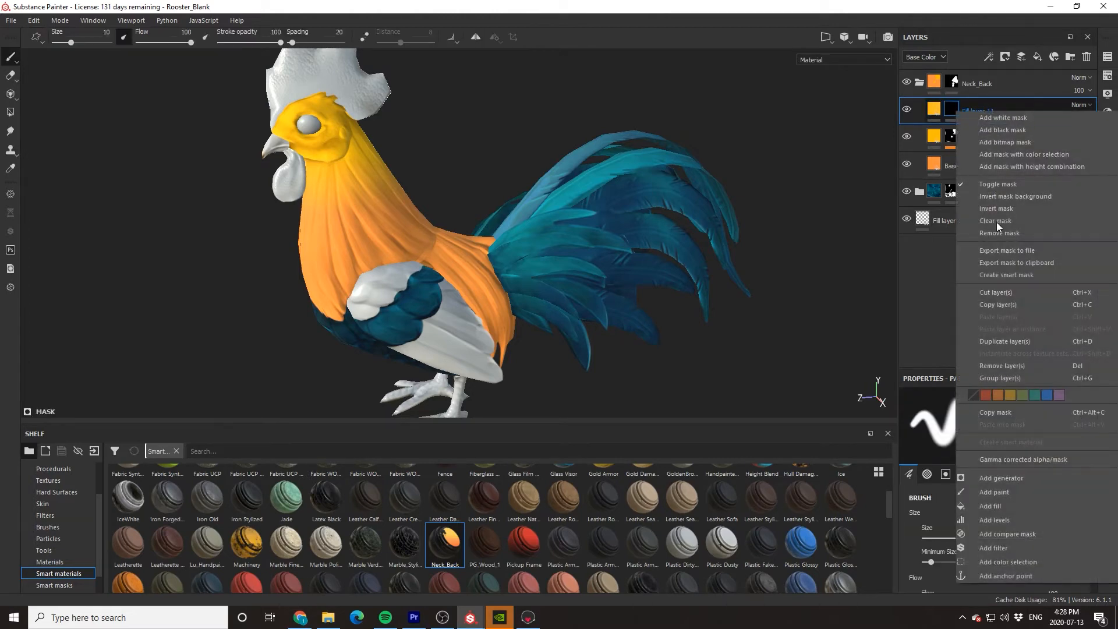
{"action": "left_click", "coordinate": [1000, 481]}
{"action": "left_click", "coordinate": [996, 421]}
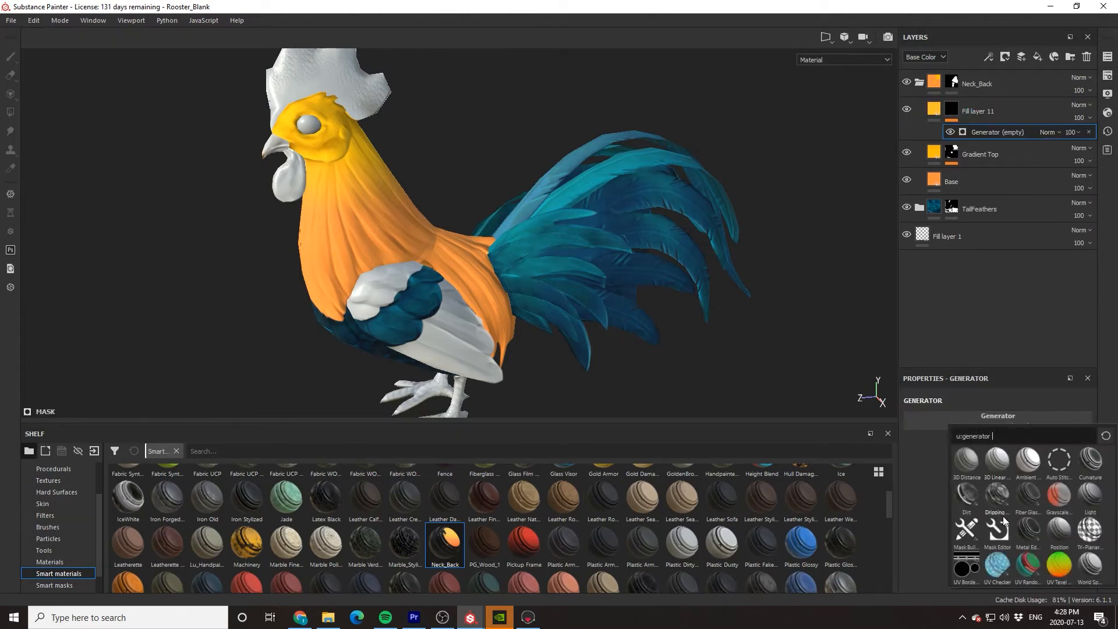
{"action": "left_click", "coordinate": [996, 530]}
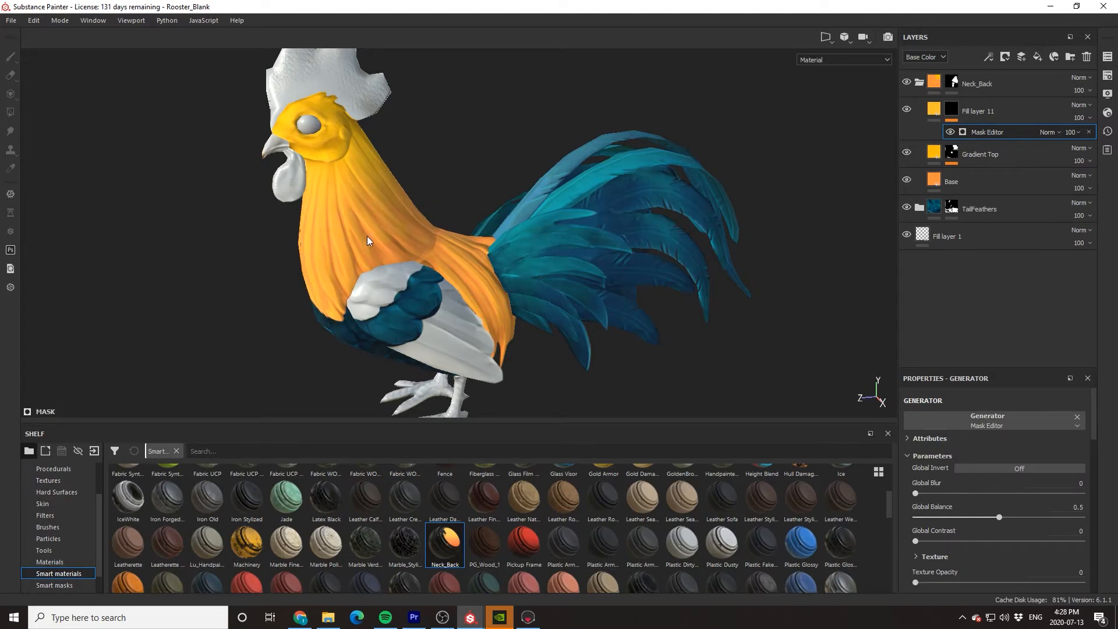
- Add a color-only fill layer above Fill layer 11 with a black mask and an empty generator on that mask
{"action": "scroll", "coordinate": [952, 511], "scroll_direction": "down", "scroll_amount": 5}
{"action": "left_click", "coordinate": [1006, 111]}
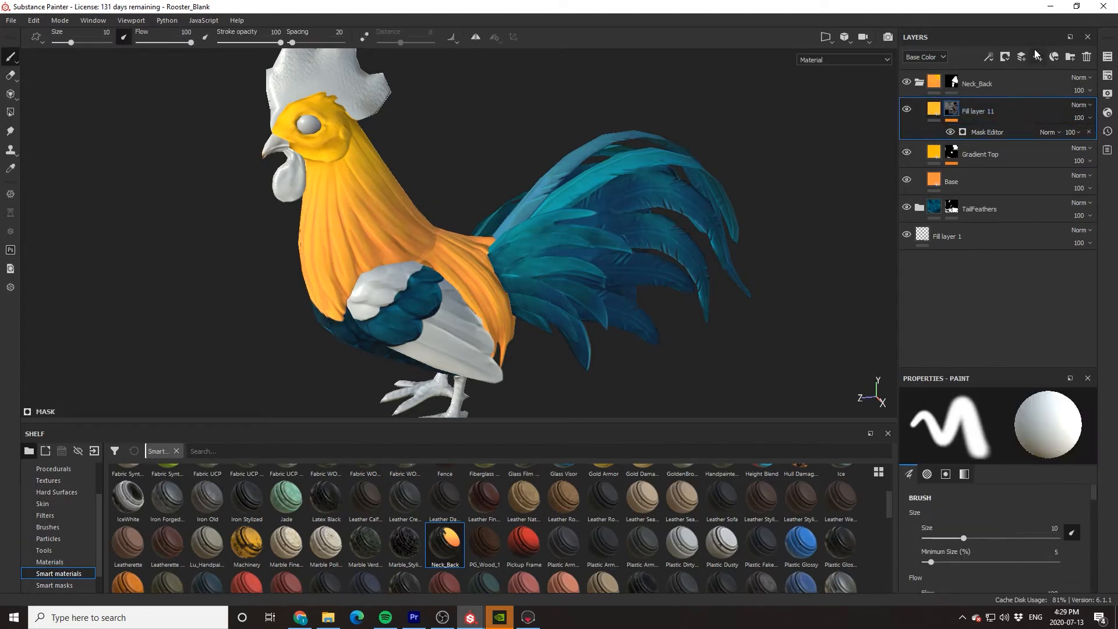
{"action": "left_click", "coordinate": [1038, 57]}
{"action": "right_click", "coordinate": [1007, 112]}
{"action": "left_click", "coordinate": [1008, 131]}
{"action": "right_click", "coordinate": [1003, 111]}
{"action": "left_click", "coordinate": [1001, 478]}
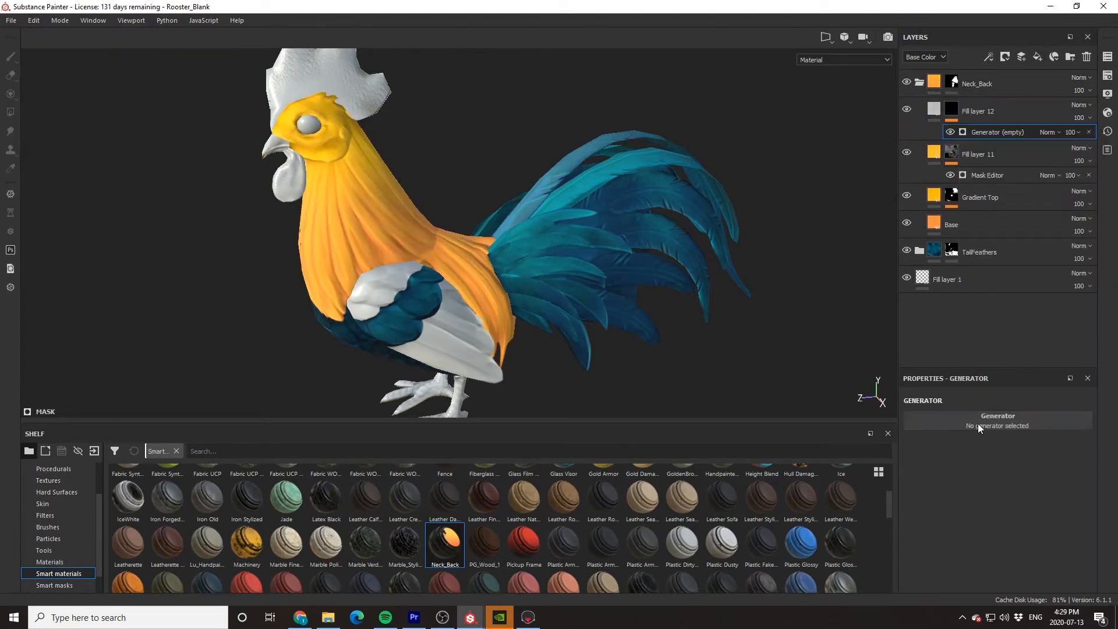
{"action": "left_click", "coordinate": [989, 419]}
{"action": "left_click", "coordinate": [1059, 528]}
{"action": "scroll", "coordinate": [932, 454], "scroll_direction": "up", "scroll_amount": 3}
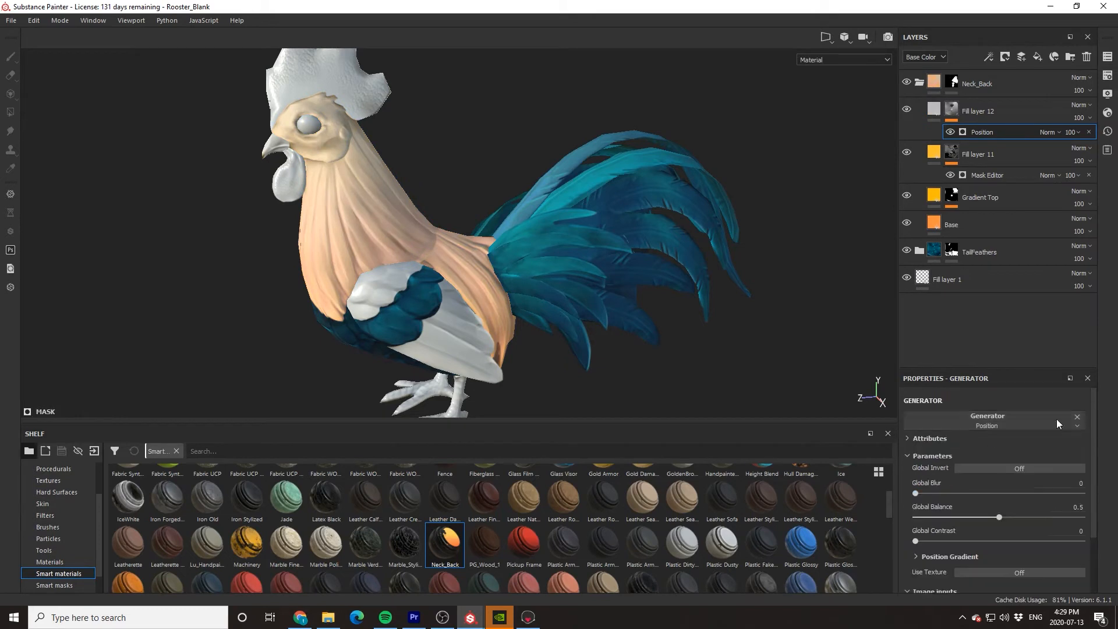
- Set the generator on Fill layer 12's mask to Mask Editor
{"action": "left_click", "coordinate": [1056, 418]}
{"action": "left_click", "coordinate": [991, 415]}
{"action": "left_click", "coordinate": [992, 548]}
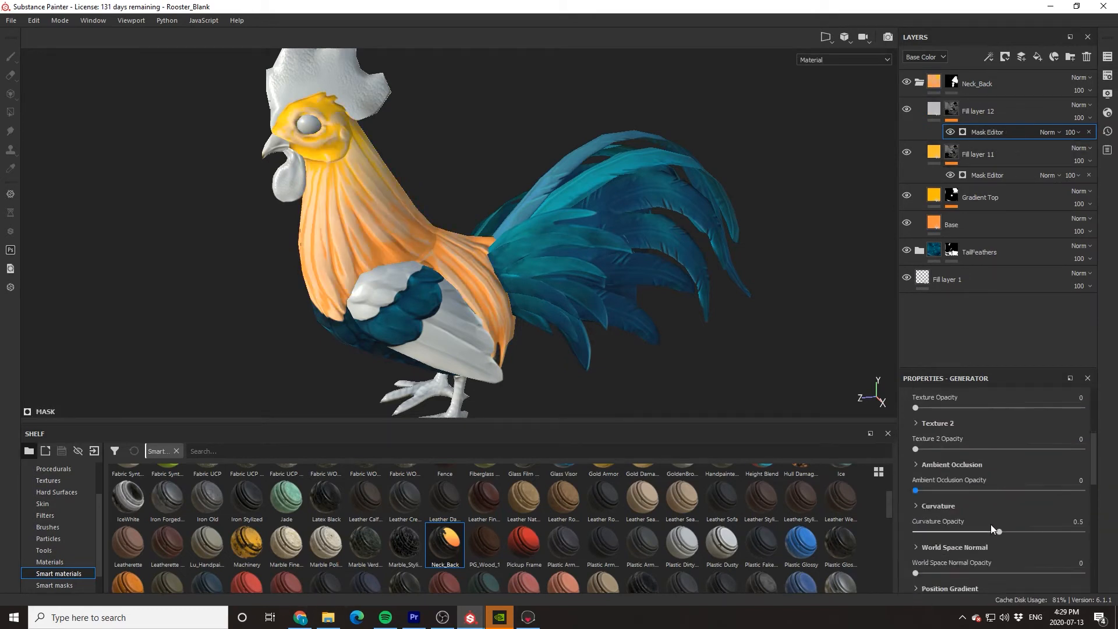
- In the Mask Editor's curvature settings, set Soft, Medium, Large, Big and Huge to 0 and reduce Fine
{"action": "scroll", "coordinate": [931, 449], "scroll_direction": "down", "scroll_amount": 5}
{"action": "left_click_drag", "start_coordinate": [963, 534], "coordinate": [918, 535]}
{"action": "left_click_drag", "start_coordinate": [948, 558], "coordinate": [915, 560]}
{"action": "left_click_drag", "start_coordinate": [940, 581], "coordinate": [903, 599]}
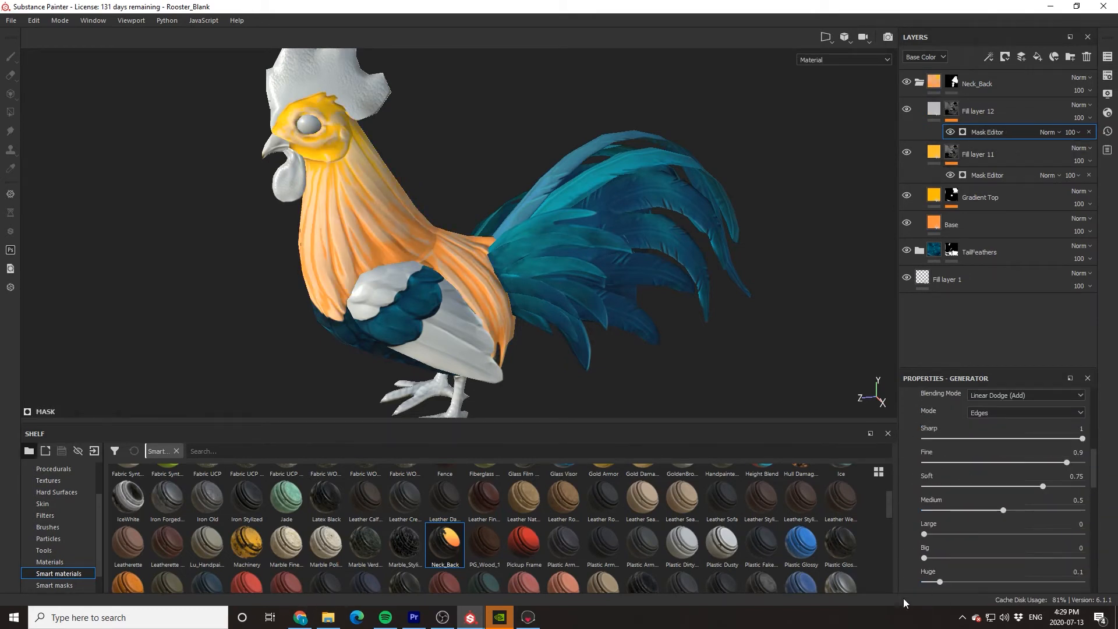
{"action": "left_click_drag", "start_coordinate": [1003, 510], "coordinate": [916, 512]}
{"action": "left_click_drag", "start_coordinate": [1004, 485], "coordinate": [917, 486]}
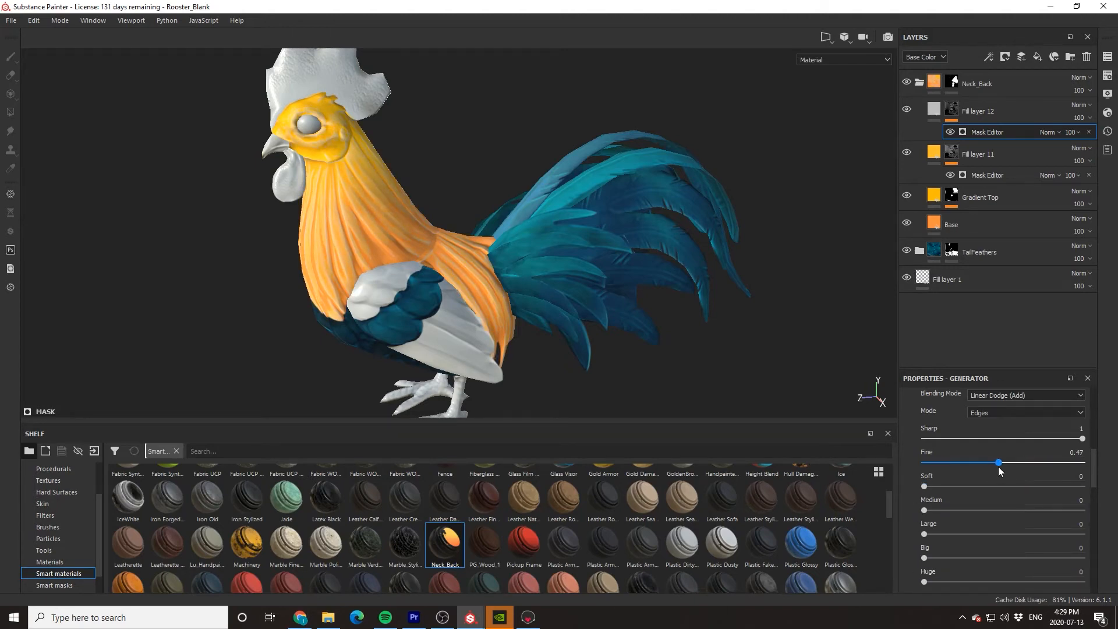
- Sample Fill layer 11's yellow as Fill layer 12's base color and adjust its saturation
{"action": "scroll", "coordinate": [259, 266], "scroll_direction": "up", "scroll_amount": 5}
{"action": "left_click", "coordinate": [933, 109]}
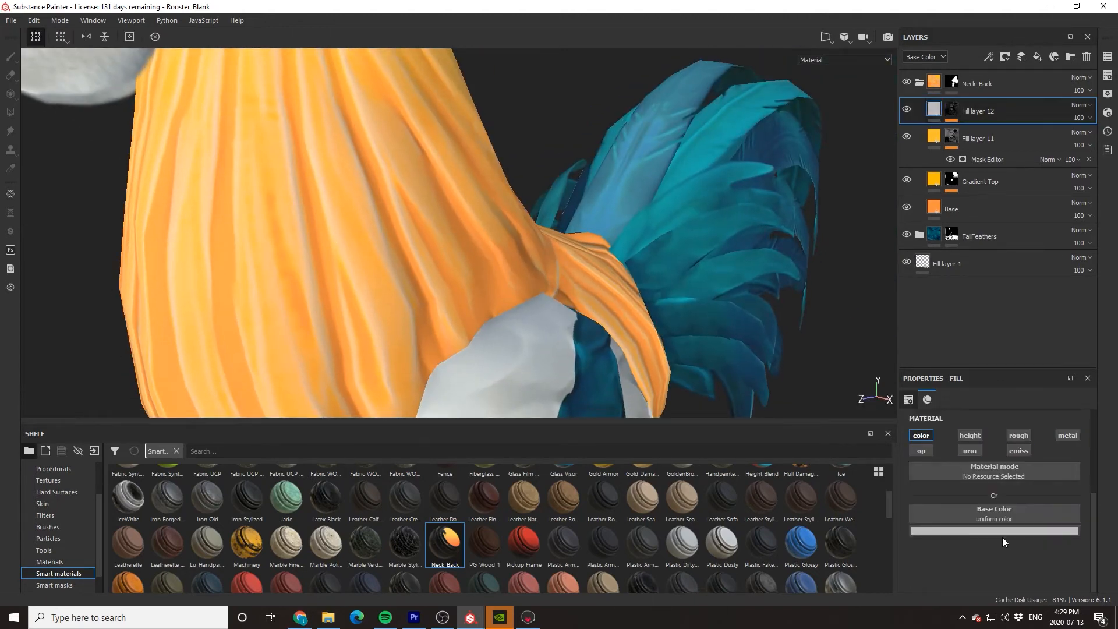
{"action": "left_click", "coordinate": [1001, 531]}
{"action": "left_click", "coordinate": [1010, 399]}
{"action": "left_click", "coordinate": [934, 136]}
{"action": "left_click_drag", "start_coordinate": [1078, 427], "coordinate": [1079, 456]}
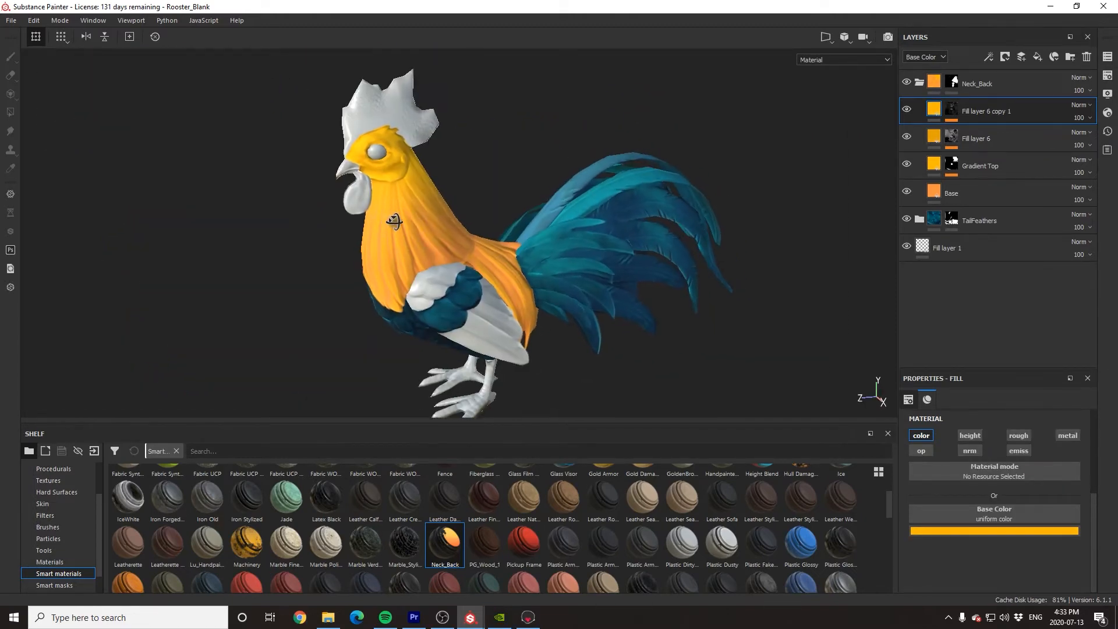
- Add a color-only fill layer above Fill layer 6 copy 1 with a black mask driven by a Light generator
{"action": "left_click", "coordinate": [1037, 57]}
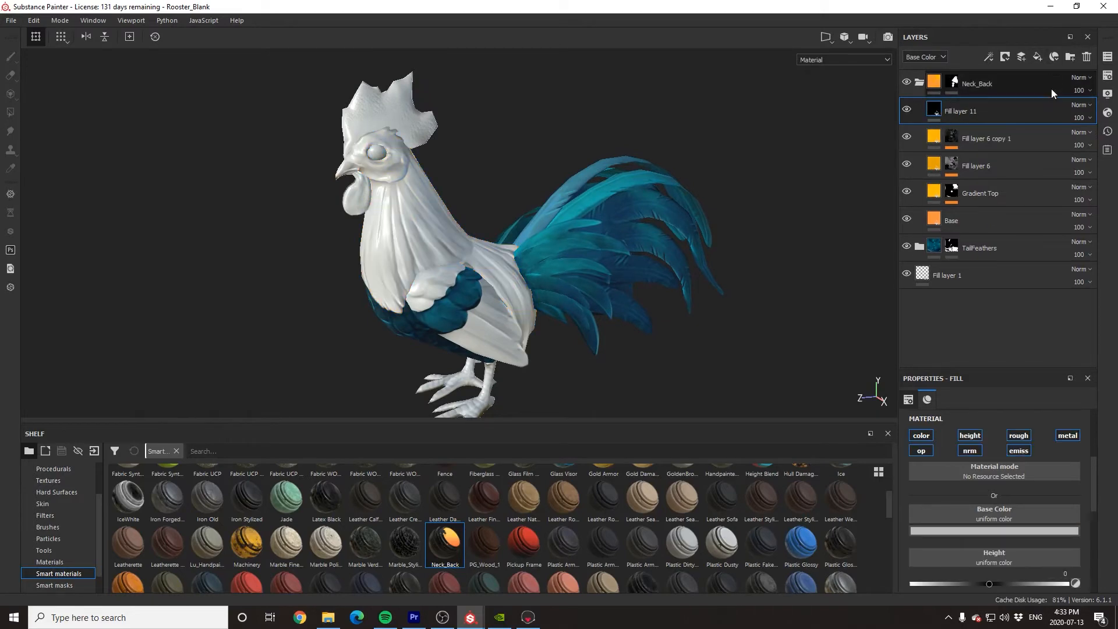
{"action": "right_click", "coordinate": [1004, 109]}
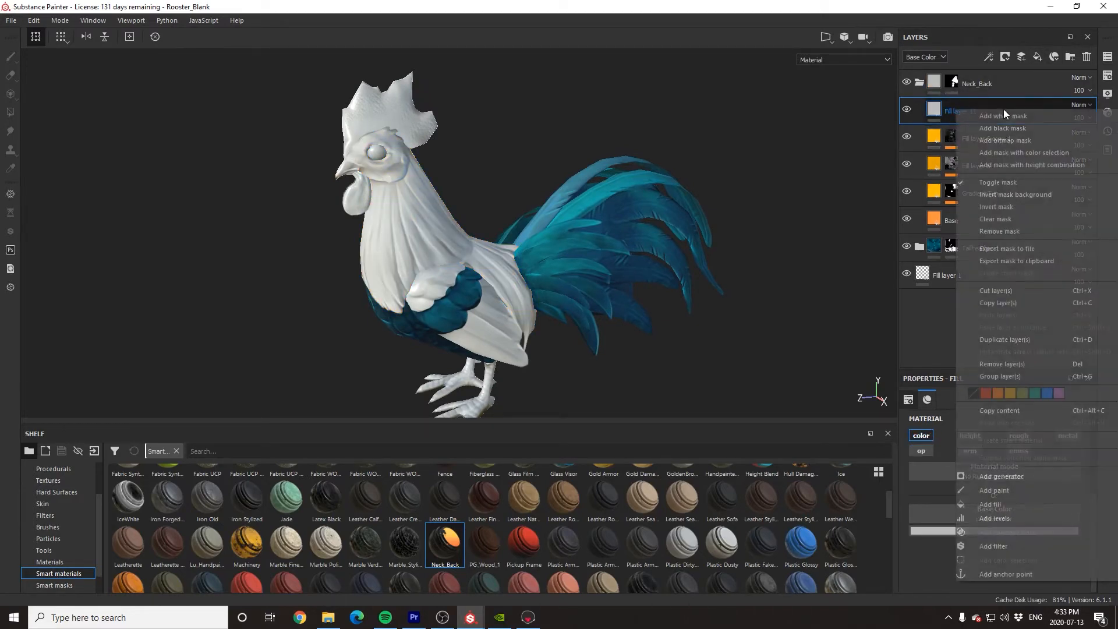
{"action": "left_click", "coordinate": [1000, 130]}
{"action": "right_click", "coordinate": [1002, 111]}
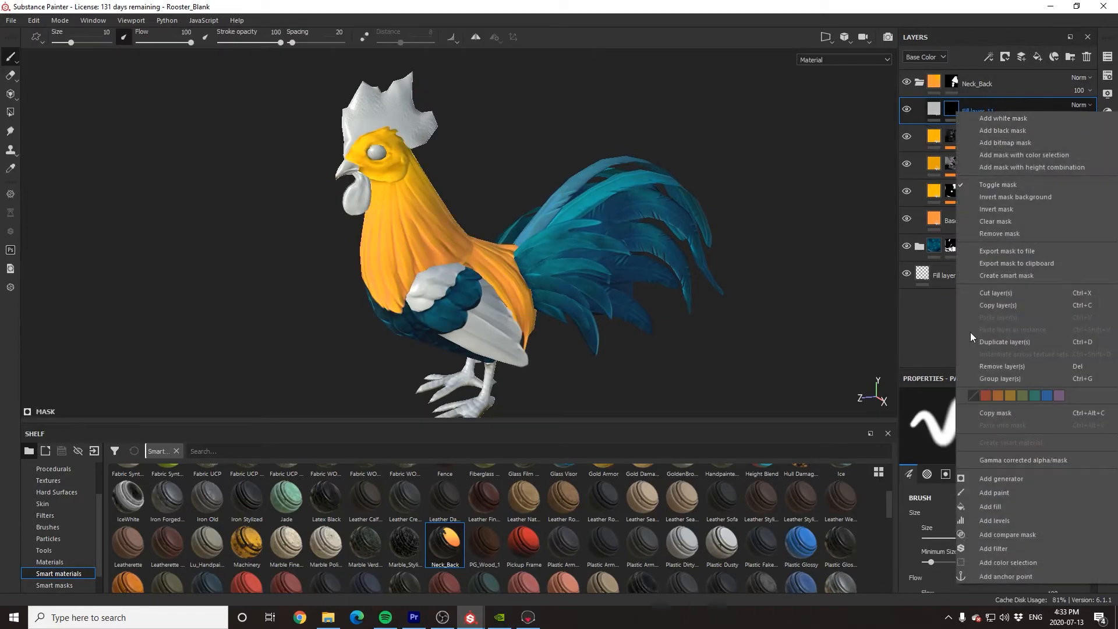
{"action": "left_click", "coordinate": [1000, 477]}
{"action": "left_click", "coordinate": [999, 426]}
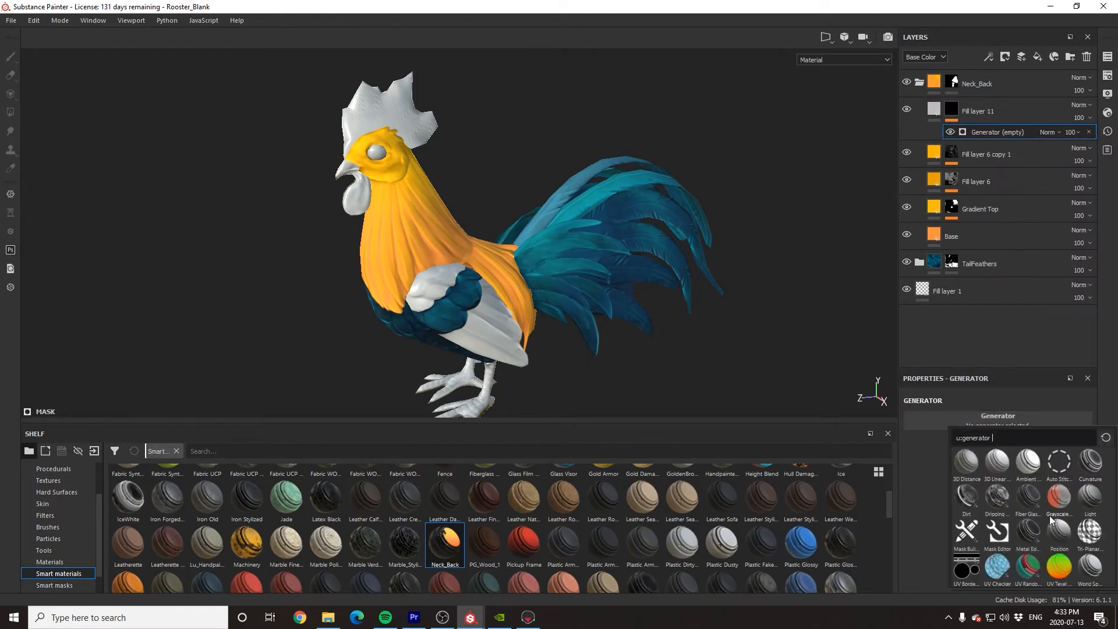
{"action": "left_click", "coordinate": [1090, 496]}
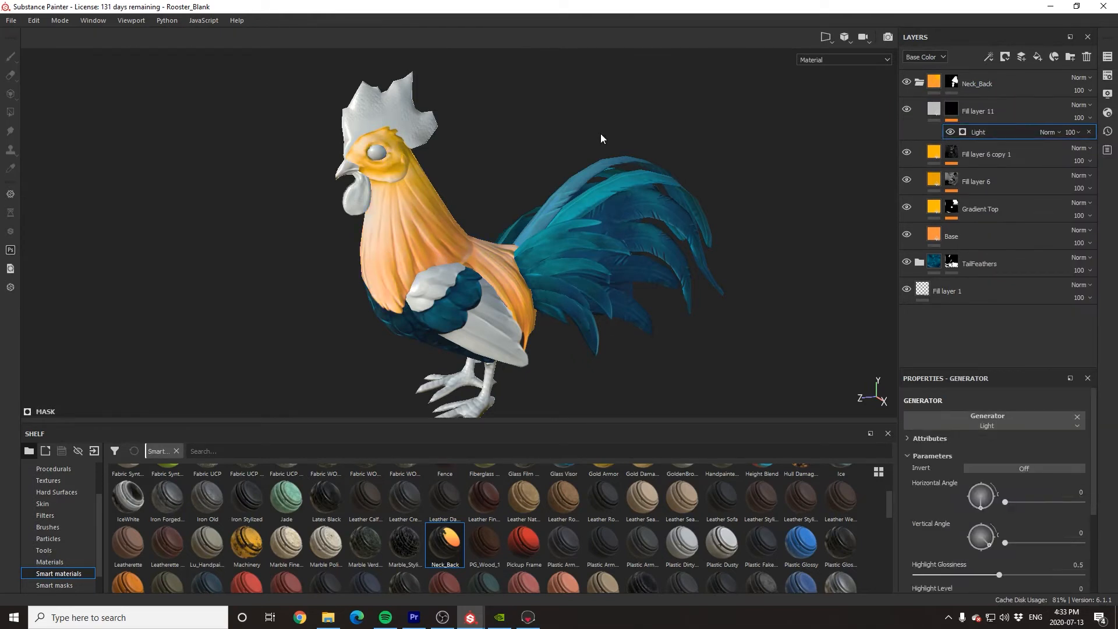
- Set the base color of the light-masked Fill layer 11 to a light orange
{"action": "left_click", "coordinate": [935, 111]}
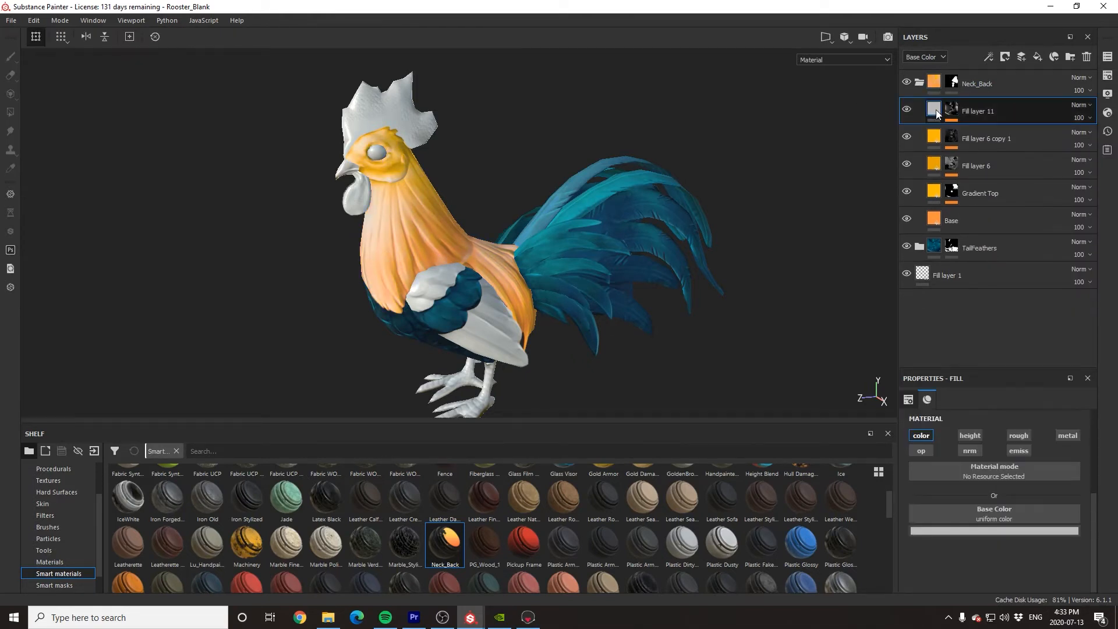
{"action": "left_click", "coordinate": [978, 530]}
{"action": "left_click_drag", "start_coordinate": [1054, 452], "coordinate": [1055, 491]}
{"action": "left_click_drag", "start_coordinate": [999, 419], "coordinate": [993, 415]}
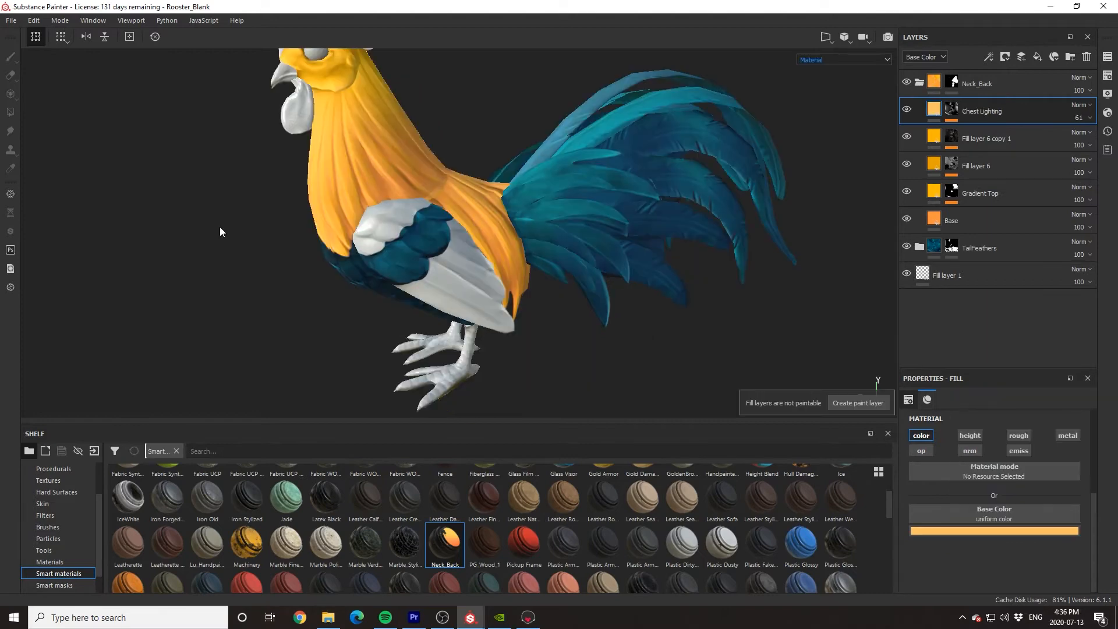
- Add a color-only fill layer above Chest Lighting with a black mask and an empty generator on that mask
{"action": "left_click_drag", "start_coordinate": [219, 233], "coordinate": [360, 242], "text": "alt"}
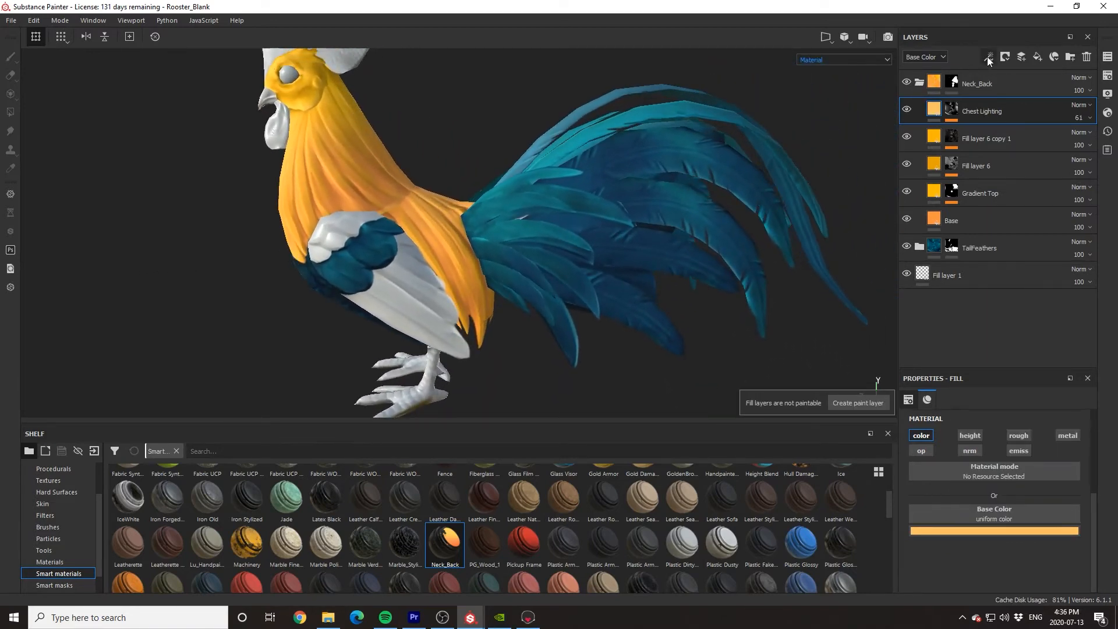
{"action": "left_click", "coordinate": [1037, 56]}
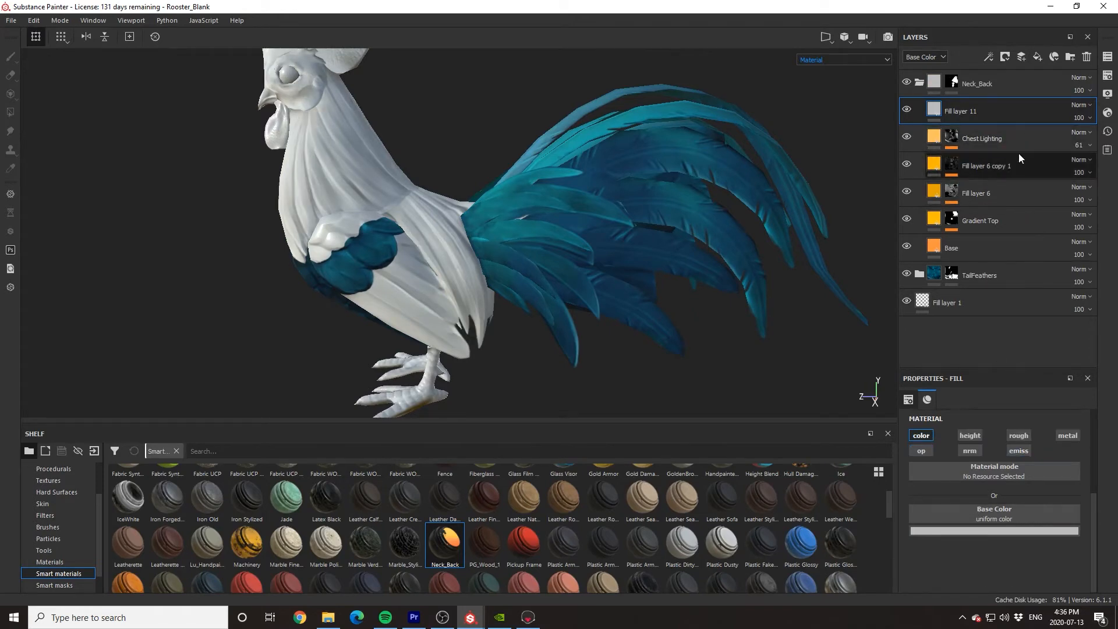
{"action": "right_click", "coordinate": [1018, 110]}
{"action": "left_click", "coordinate": [1018, 131]}
{"action": "right_click", "coordinate": [1013, 110]}
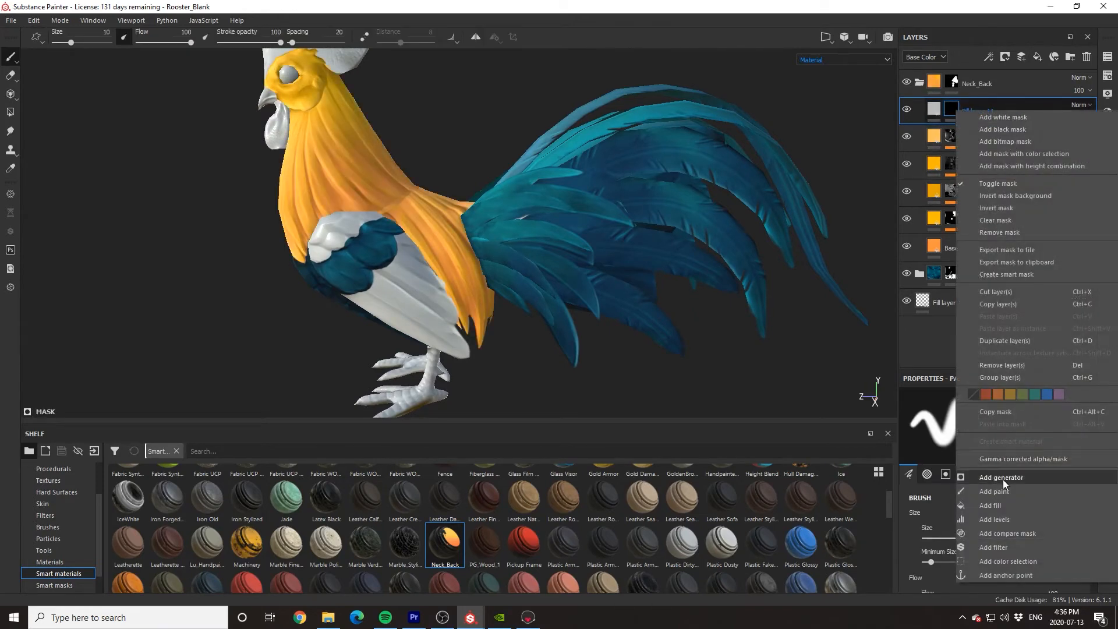
{"action": "left_click", "coordinate": [1003, 480]}
- Use a Position generator on Fill layer 11's mask, turn on Global Invert and set Global Balance to 0.65
{"action": "left_click", "coordinate": [1027, 427]}
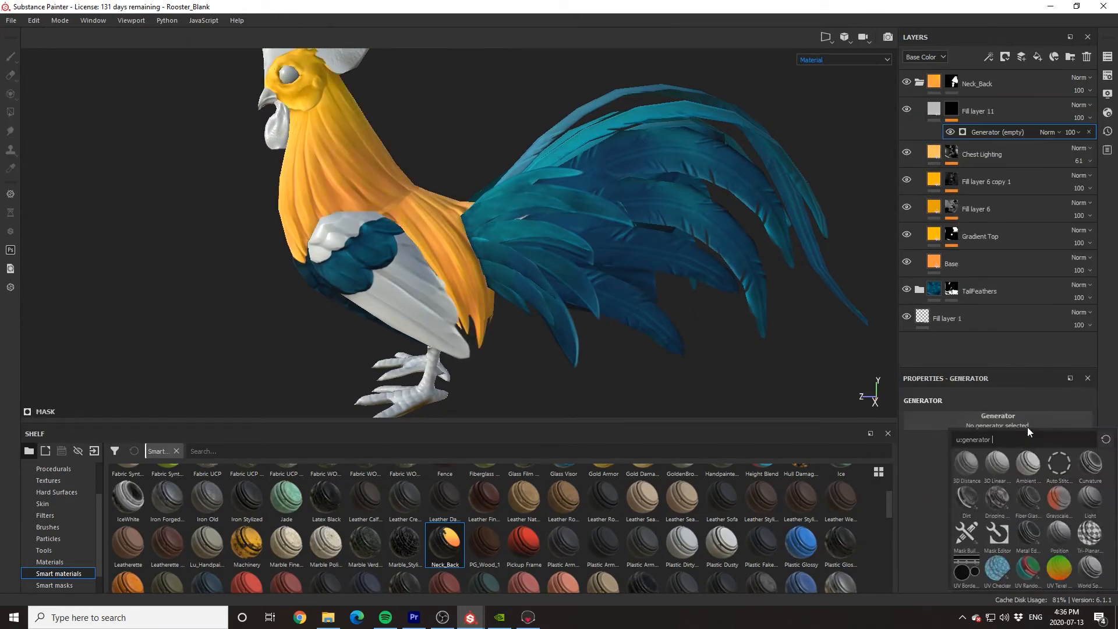
{"action": "left_click", "coordinate": [1057, 540]}
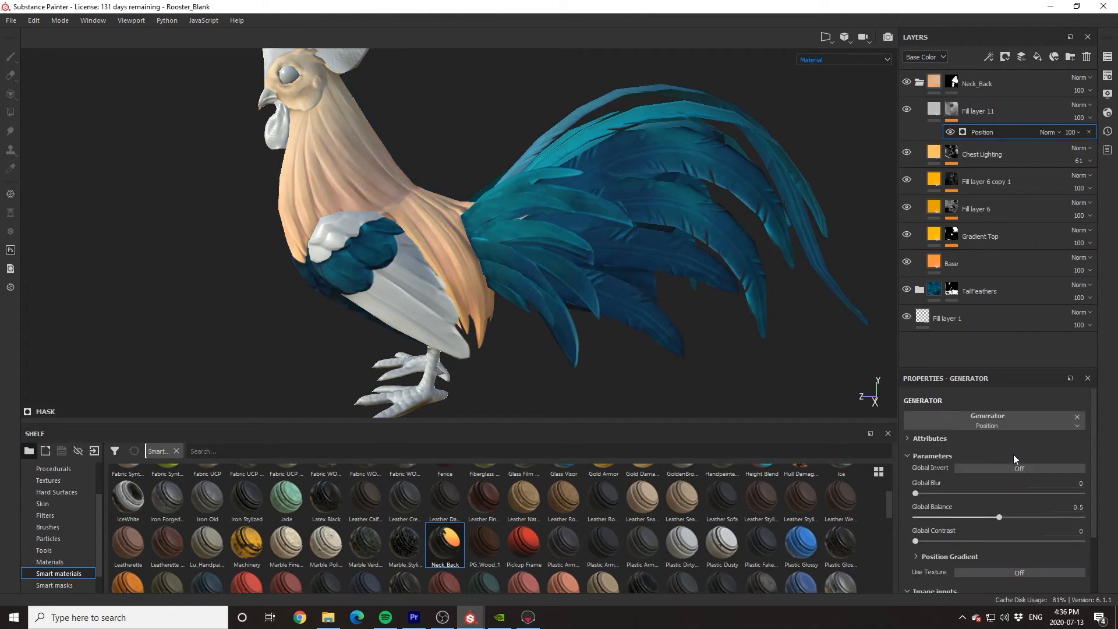
{"action": "left_click", "coordinate": [1011, 466]}
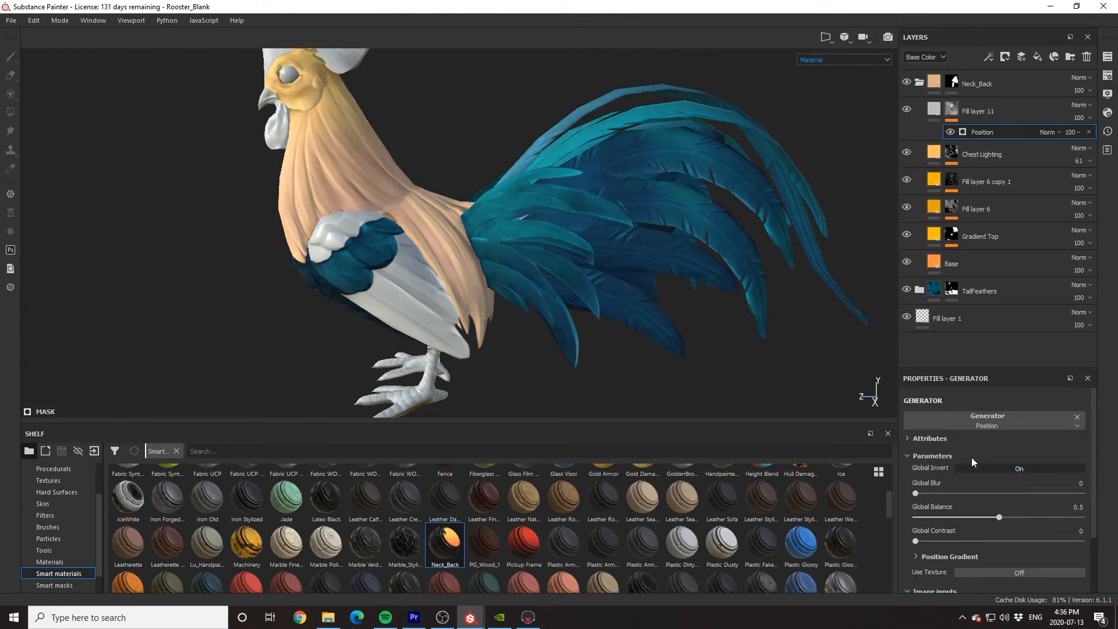
{"action": "left_click_drag", "start_coordinate": [997, 516], "coordinate": [1021, 516]}
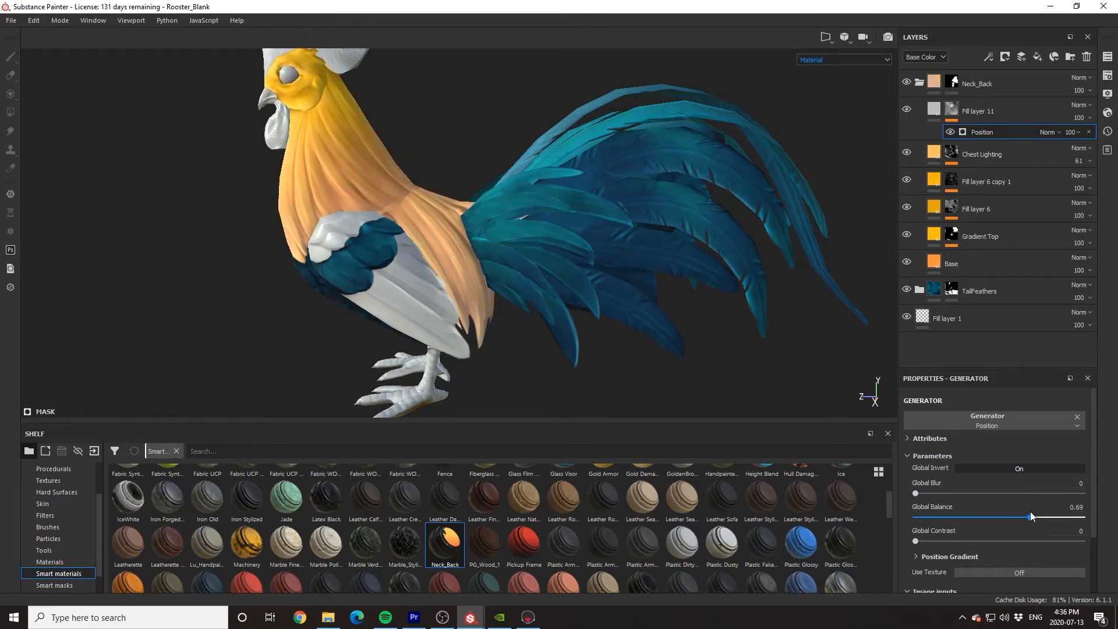
- Set Fill layer 11's base color to pure red (R 1, G 0, B 0)
{"action": "left_click", "coordinate": [939, 117]}
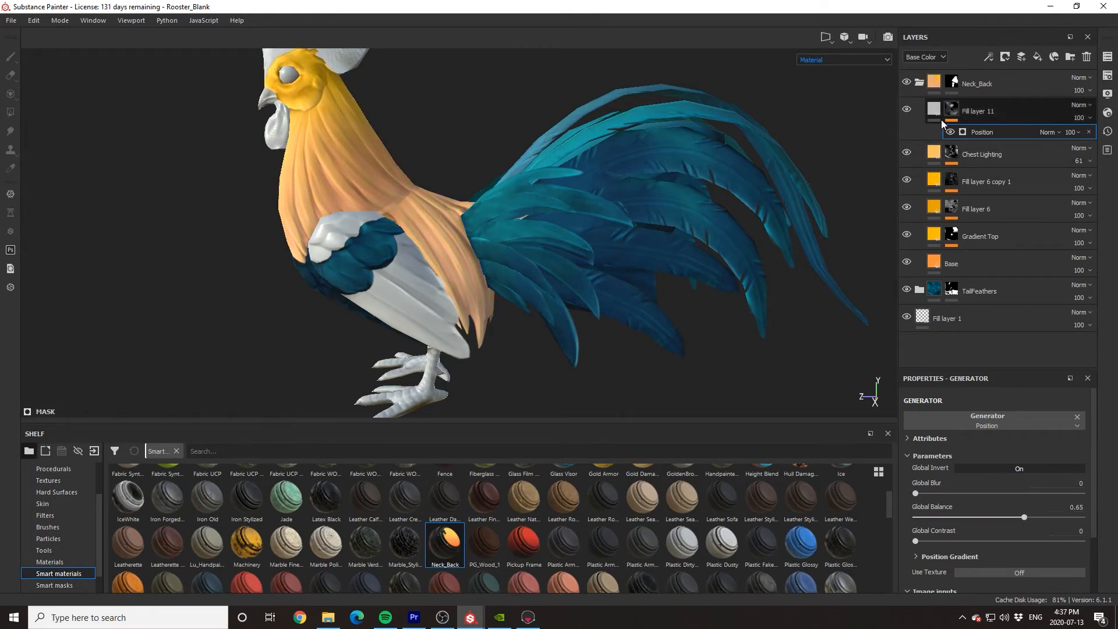
{"action": "left_click", "coordinate": [976, 531]}
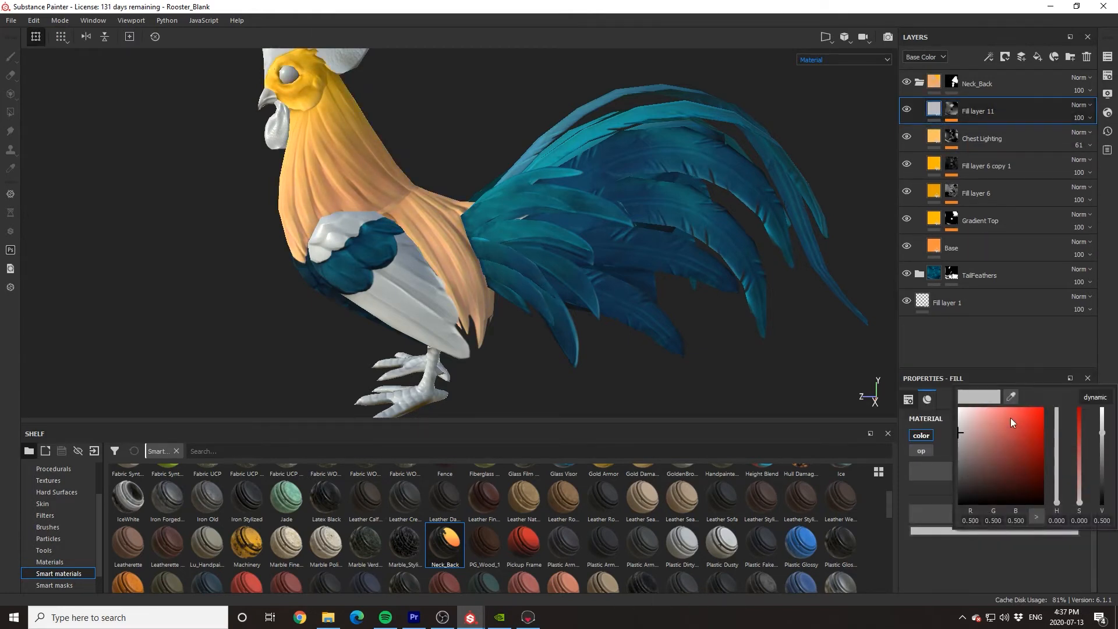
{"action": "left_click_drag", "start_coordinate": [1010, 416], "coordinate": [1056, 396]}
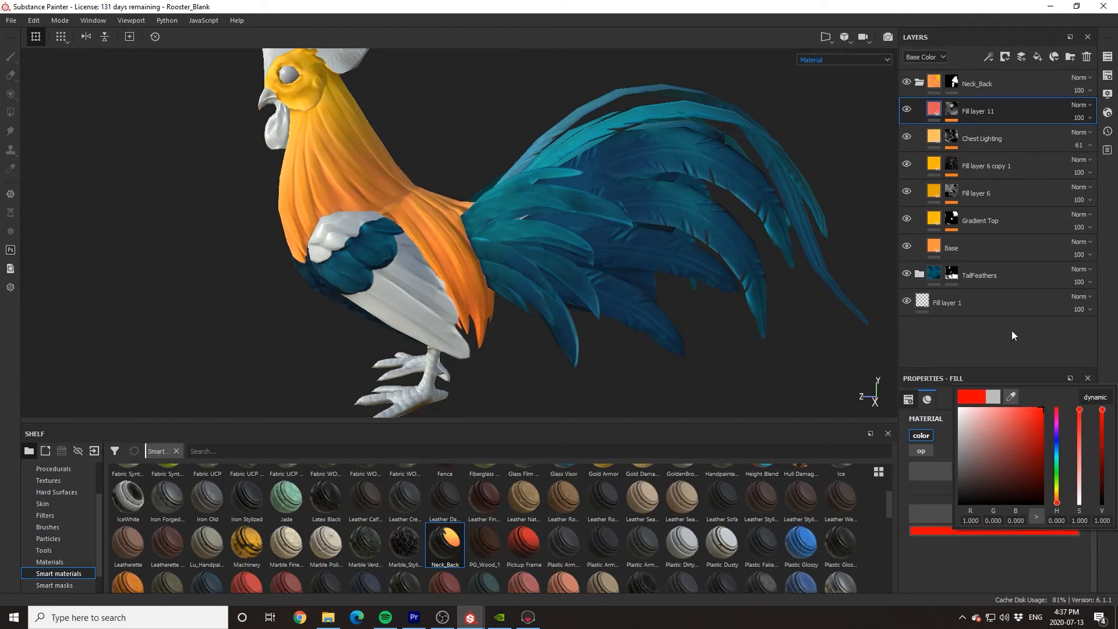
- Set the Position generator's Global Contrast to 0.53 and Global Balance to 0.48 on Fill layer 11's mask
{"action": "left_click", "coordinate": [952, 110]}
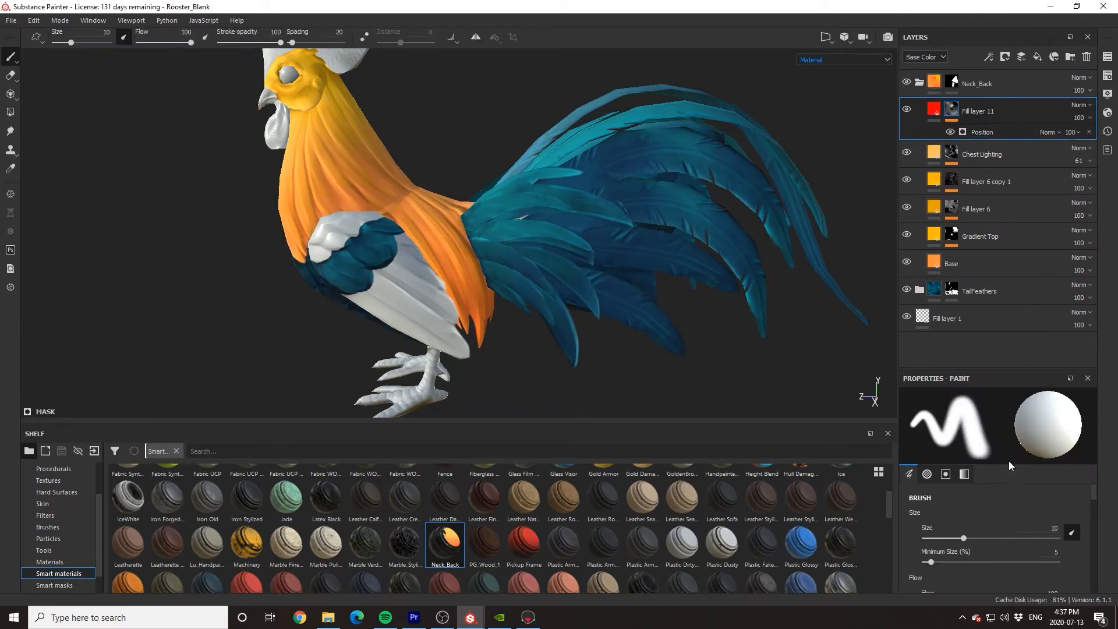
{"action": "left_click", "coordinate": [980, 133]}
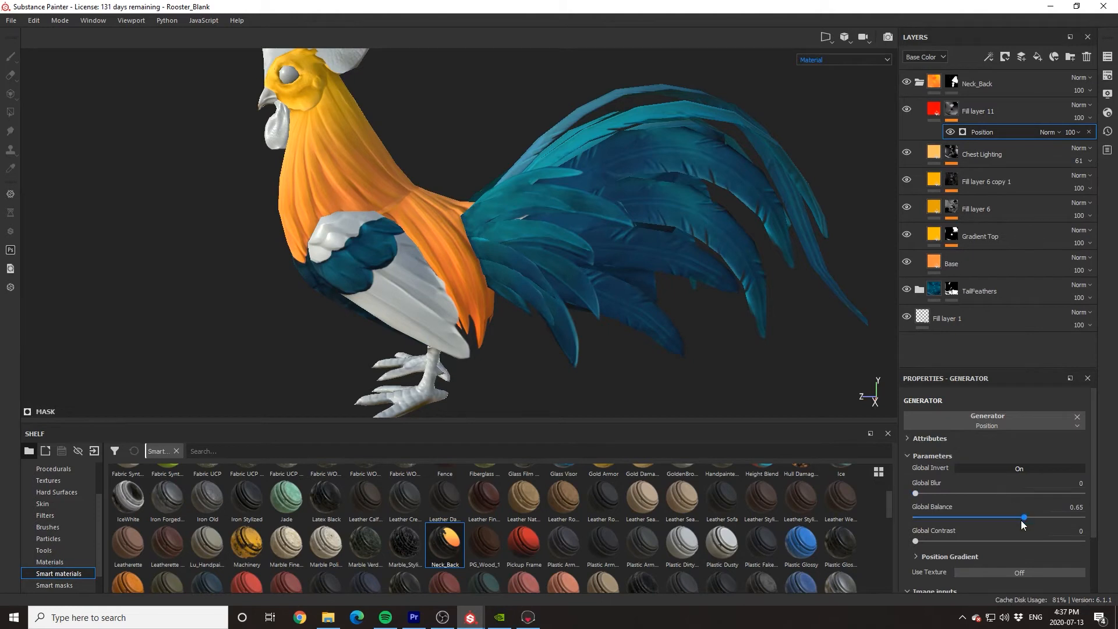
{"action": "left_click_drag", "start_coordinate": [1021, 520], "coordinate": [1003, 519]}
{"action": "left_click_drag", "start_coordinate": [1017, 518], "coordinate": [994, 519]}
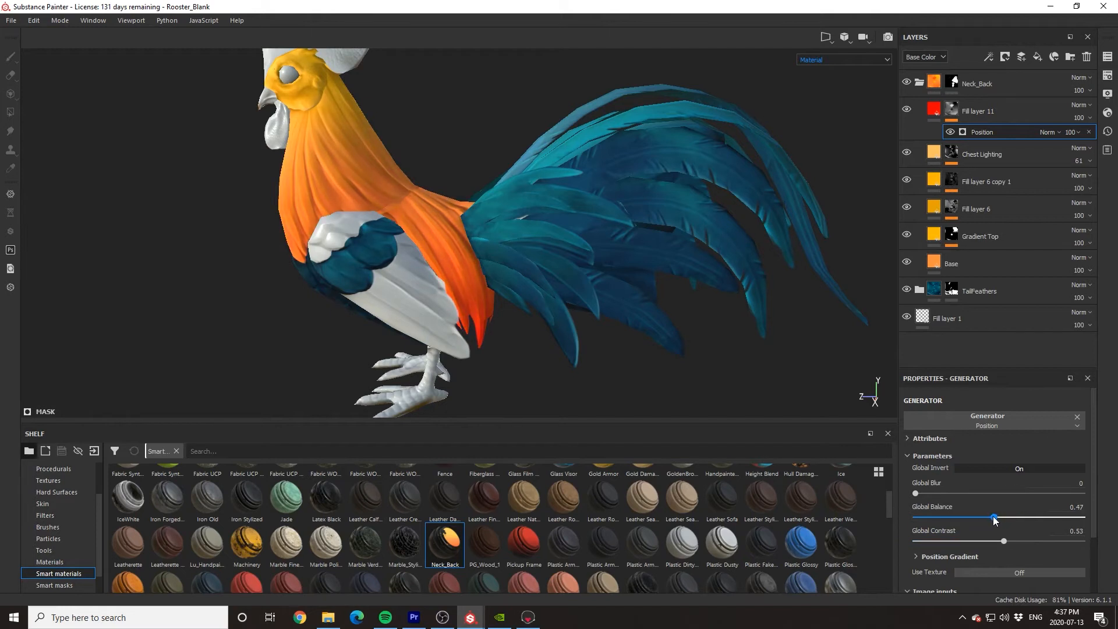
- Add a fill layer above Fill layer 11 and set its blending mode to Soft light
{"action": "left_click_drag", "start_coordinate": [660, 329], "coordinate": [712, 349], "text": "alt"}
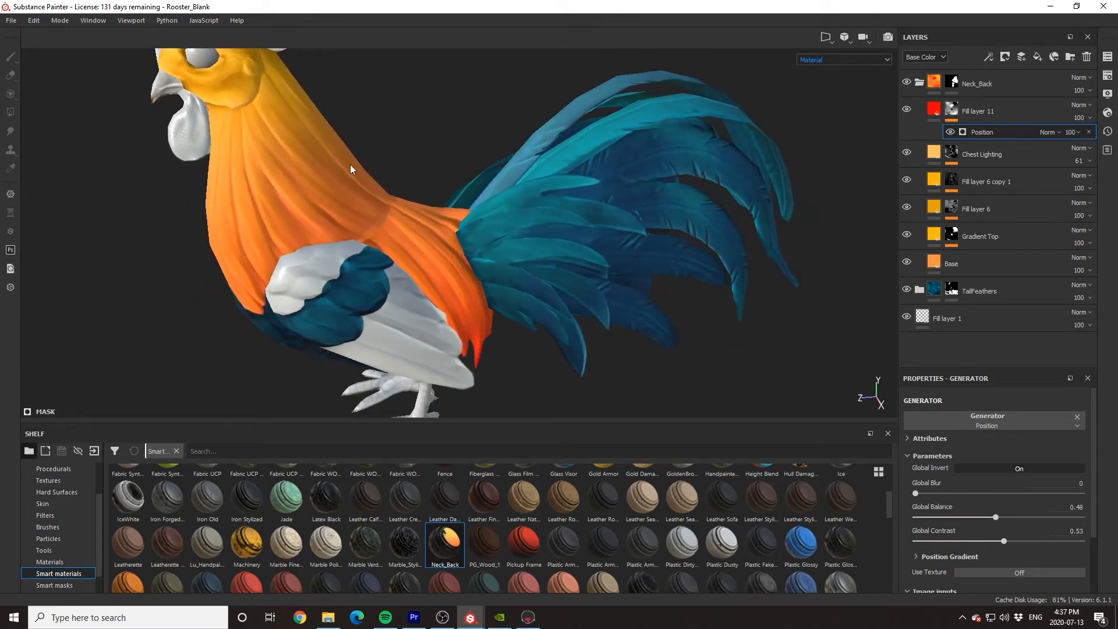
{"action": "left_click_drag", "start_coordinate": [345, 234], "coordinate": [310, 231], "text": "alt"}
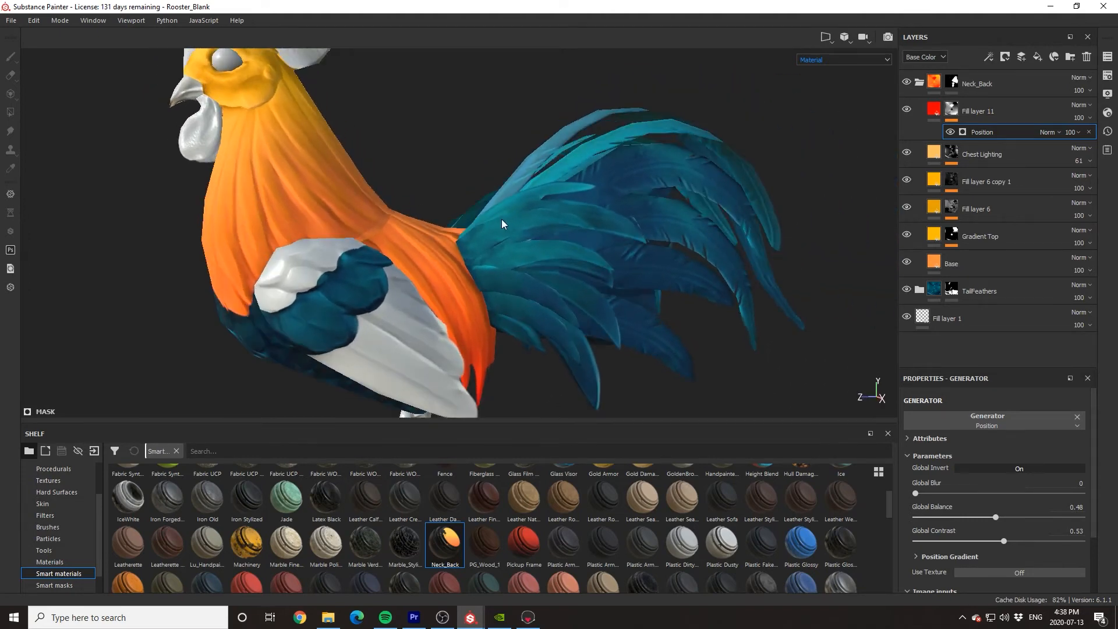
{"action": "scroll", "coordinate": [501, 219], "scroll_direction": "down", "scroll_amount": 3}
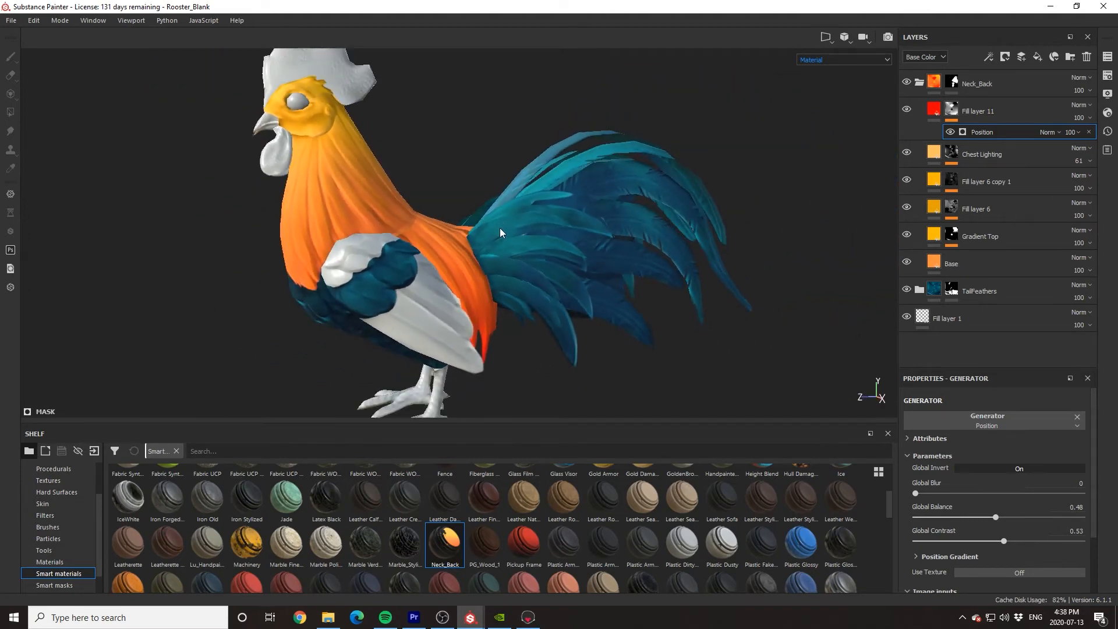
{"action": "middle_click_drag", "start_coordinate": [500, 229], "coordinate": [525, 245], "text": "alt"}
{"action": "mouse_move", "coordinate": [502, 301]}
{"action": "left_mouse_down", "text": "alt"}
{"action": "mouse_move", "coordinate": [448, 318]}
{"action": "mouse_move", "coordinate": [486, 311]}
{"action": "left_mouse_up", "text": "alt"}
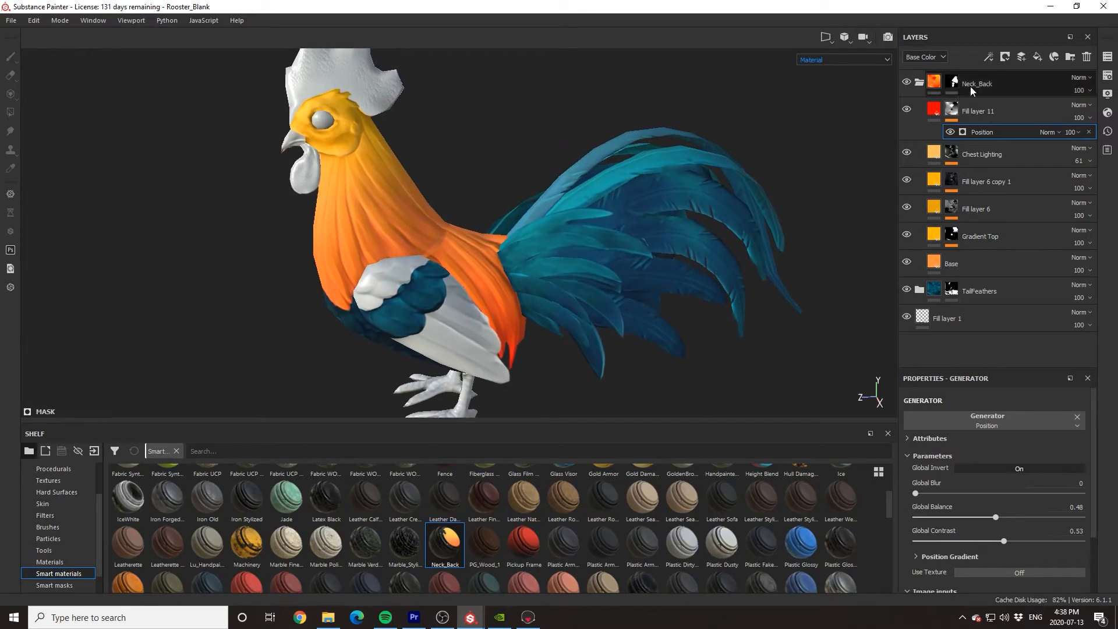
{"action": "left_click", "coordinate": [1038, 58]}
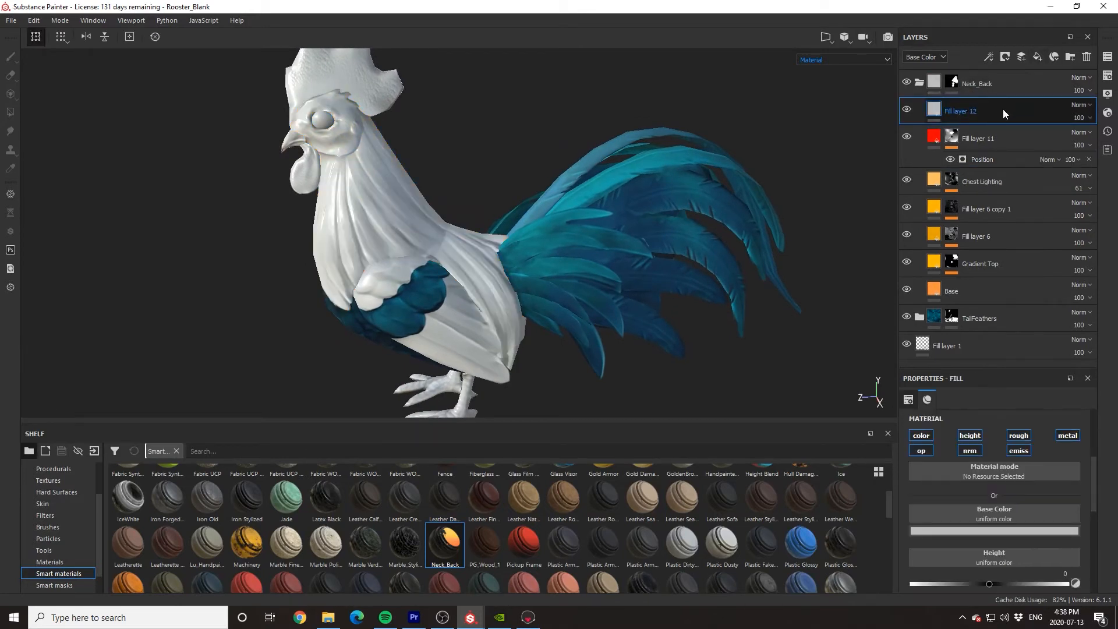
{"action": "left_click", "coordinate": [1081, 106]}
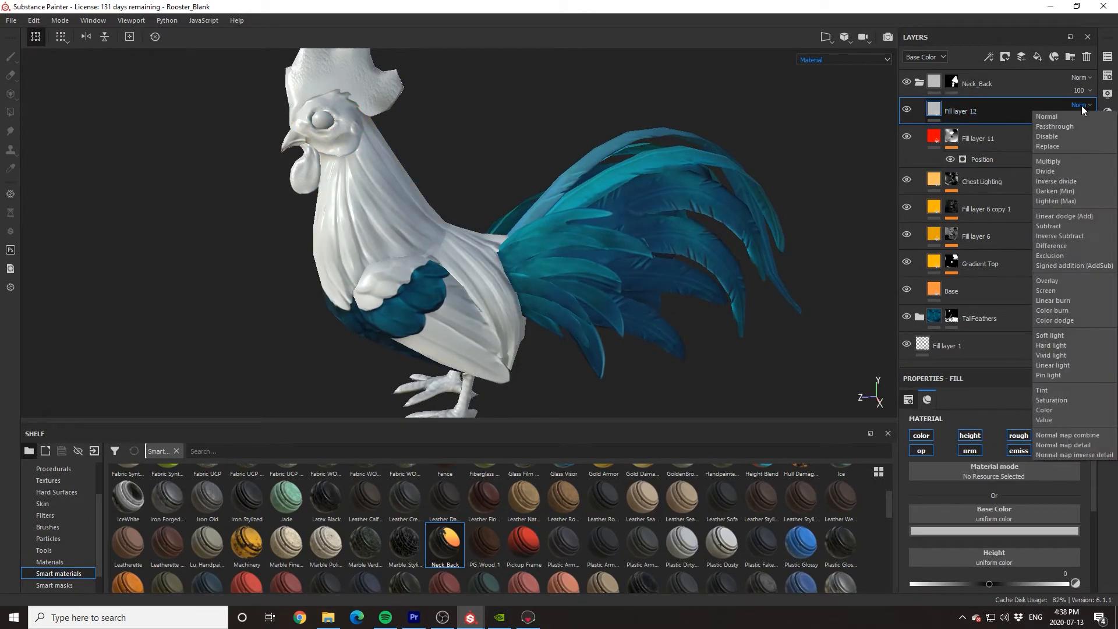
{"action": "left_click", "coordinate": [1056, 335]}
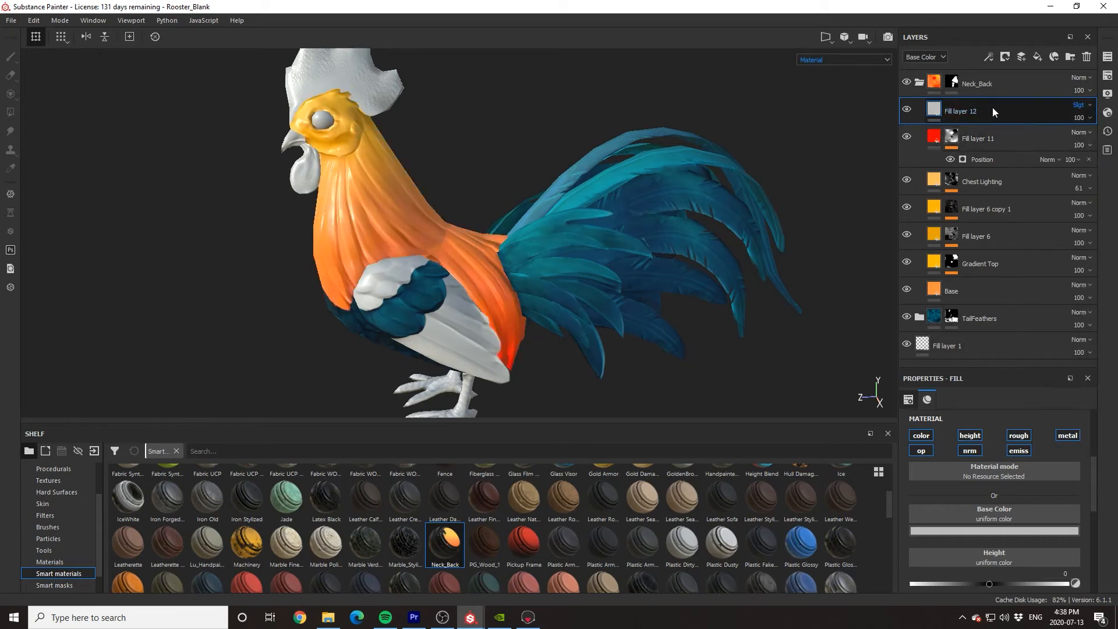
- Add a Baked Lighting Stylized filter to Fill layer 12 and limit the filter to the color channel
{"action": "right_click", "coordinate": [998, 108]}
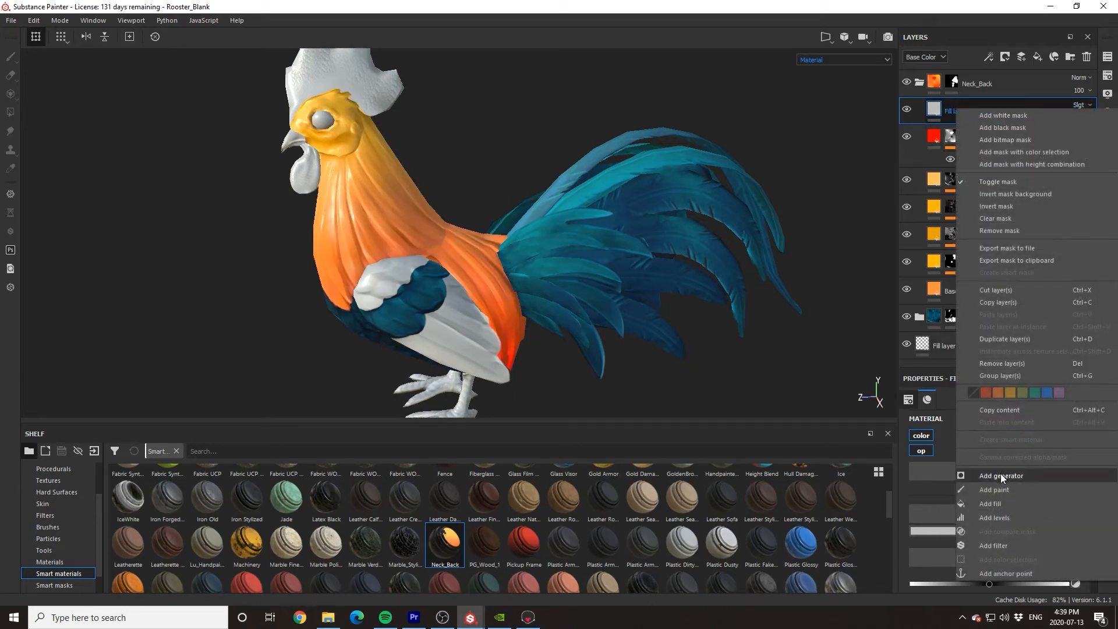
{"action": "left_click", "coordinate": [997, 545]}
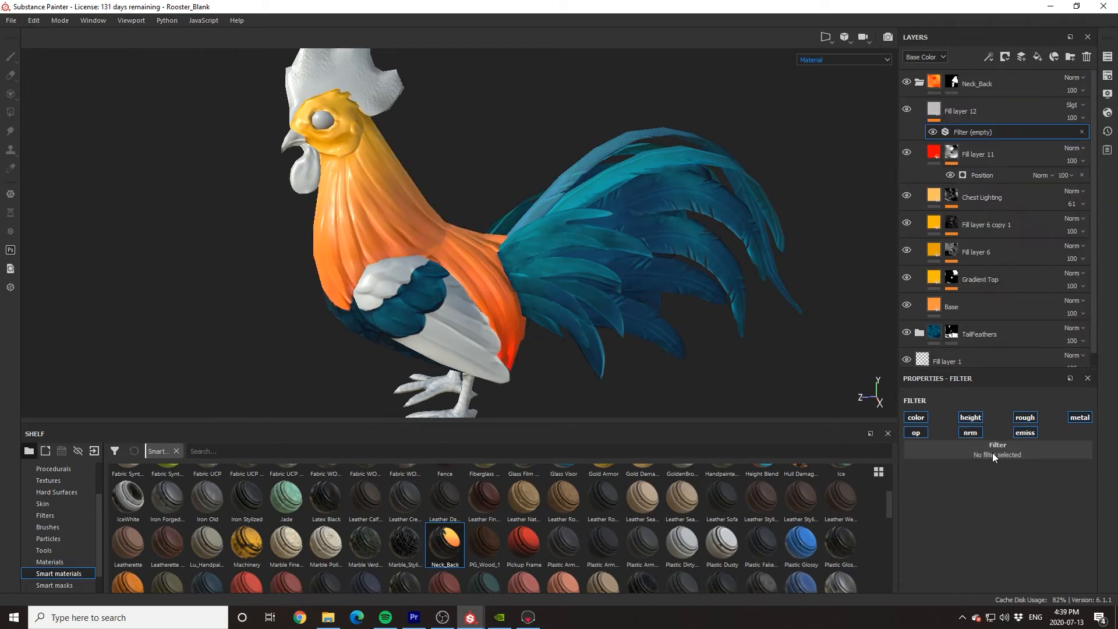
{"action": "left_click", "coordinate": [992, 452]}
{"action": "left_click", "coordinate": [996, 498]}
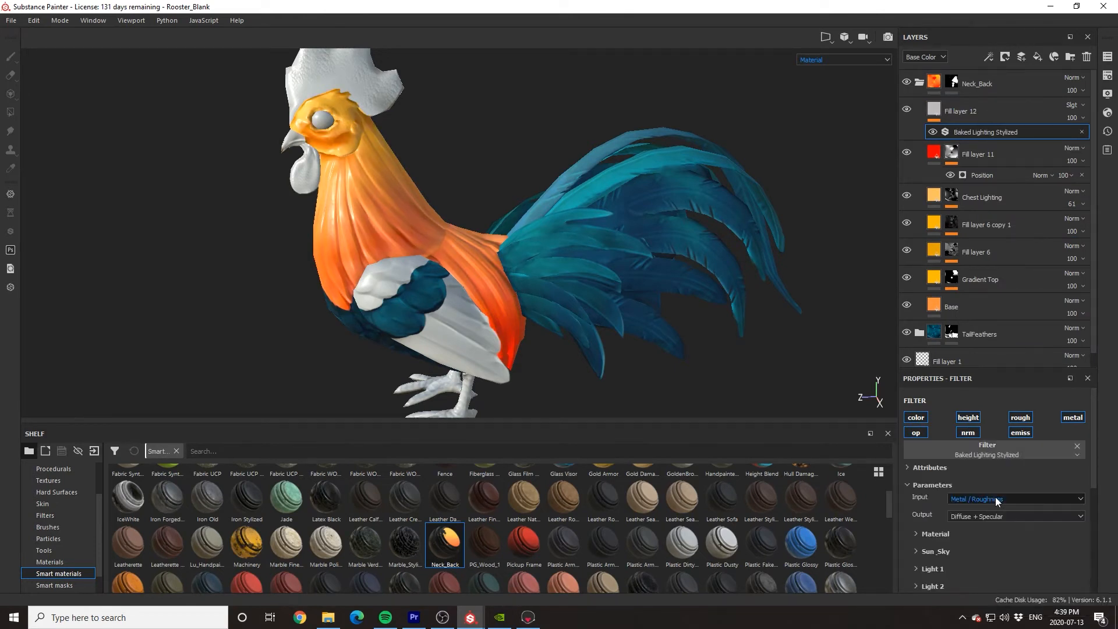
{"action": "left_click", "coordinate": [916, 419]}
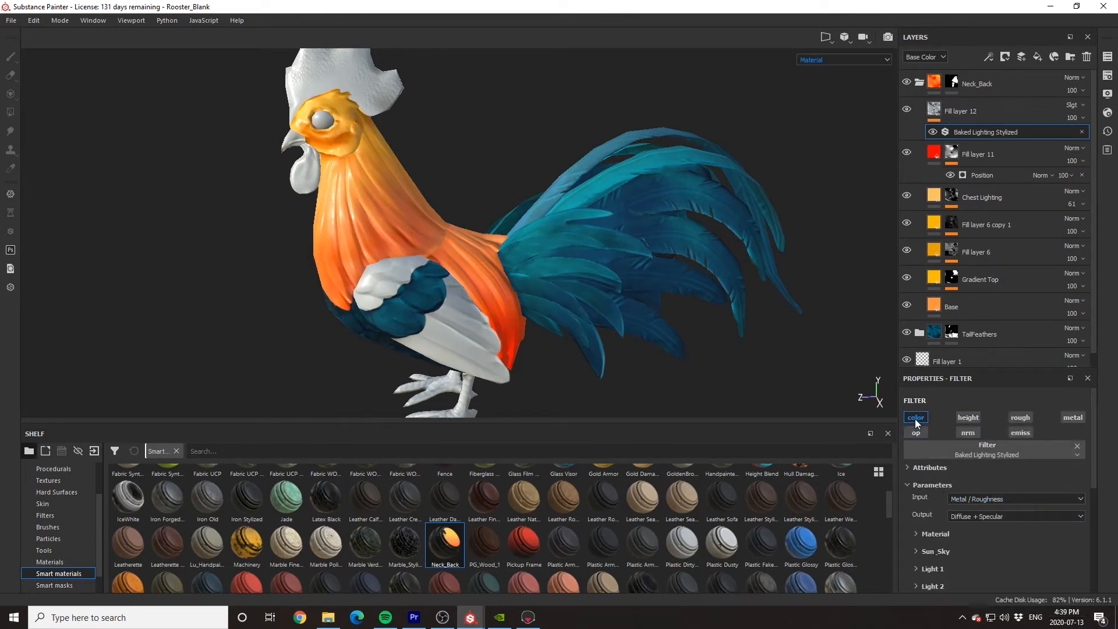
- Limit Fill layer 12's material to the color channel only and set the layer's opacity to 100
{"action": "left_click", "coordinate": [917, 112]}
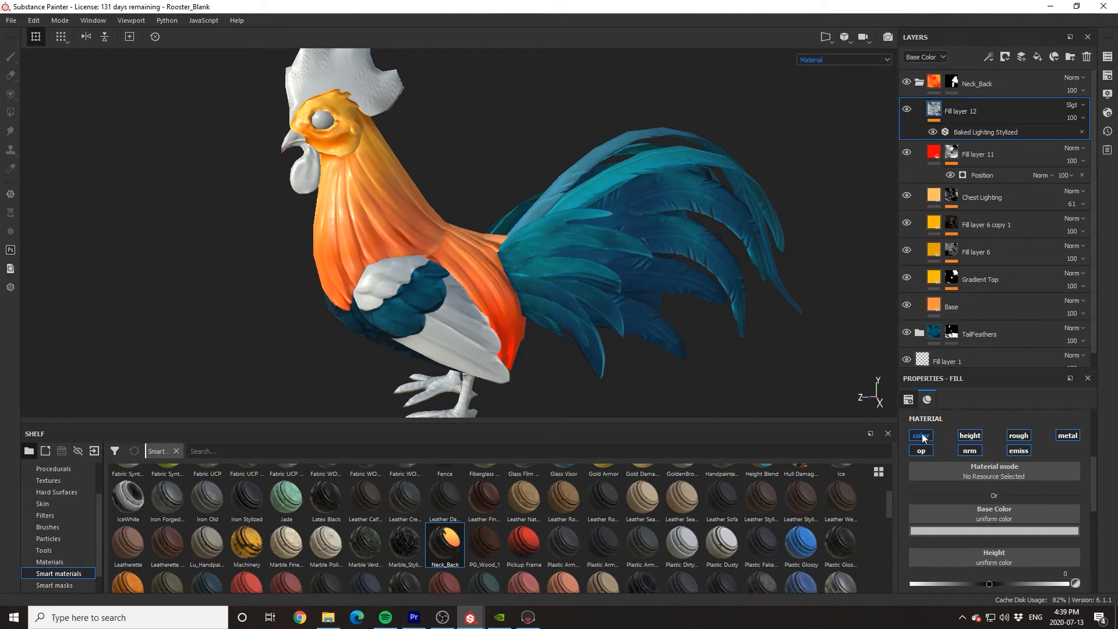
{"action": "left_click", "coordinate": [922, 436], "text": "alt"}
{"action": "mouse_move", "coordinate": [585, 270]}
{"action": "left_mouse_down", "text": "alt"}
{"action": "mouse_move", "coordinate": [479, 260]}
{"action": "mouse_move", "coordinate": [599, 259]}
{"action": "left_mouse_up", "text": "alt"}
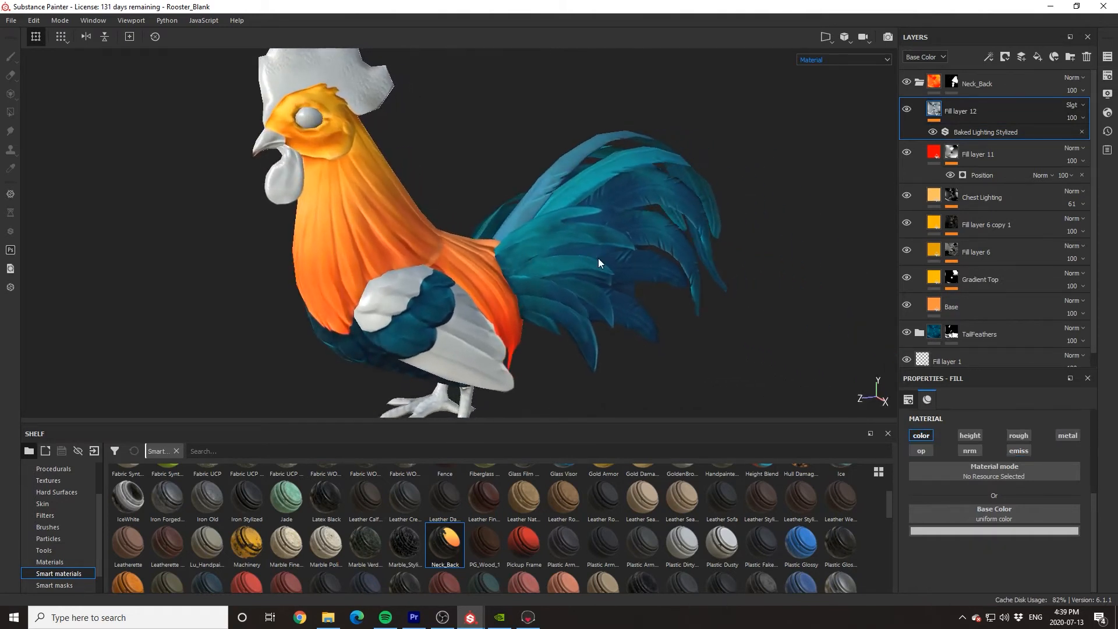
{"action": "left_click", "coordinate": [1070, 119]}
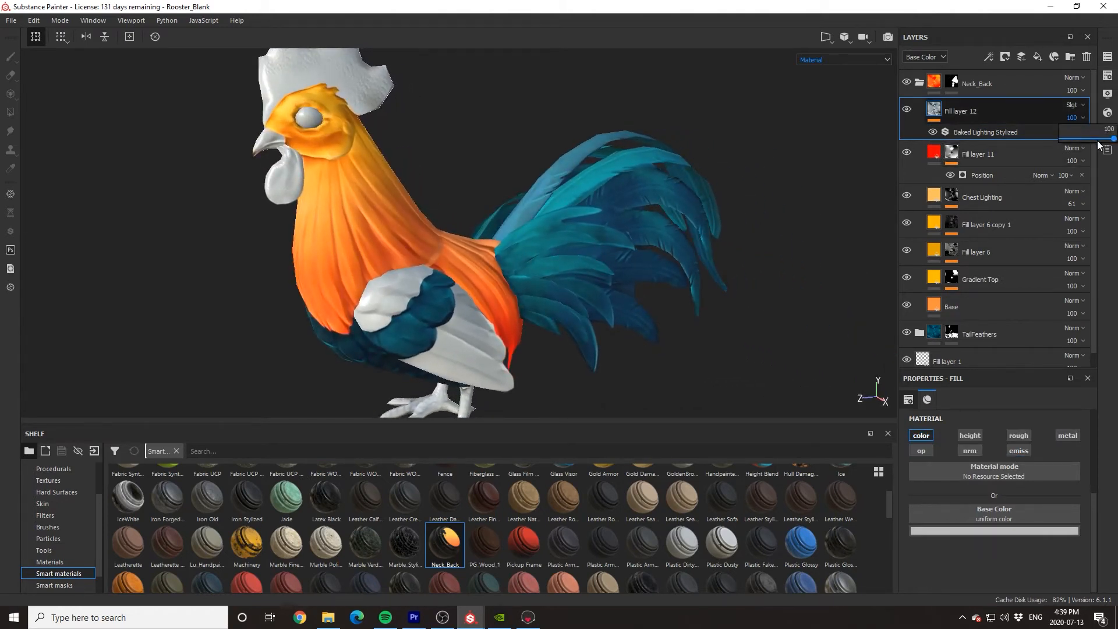
{"action": "mouse_move", "coordinate": [1100, 145]}
{"action": "left_mouse_down"}
{"action": "mouse_move", "coordinate": [1085, 150]}
{"action": "mouse_move", "coordinate": [1095, 147]}
{"action": "left_mouse_up"}
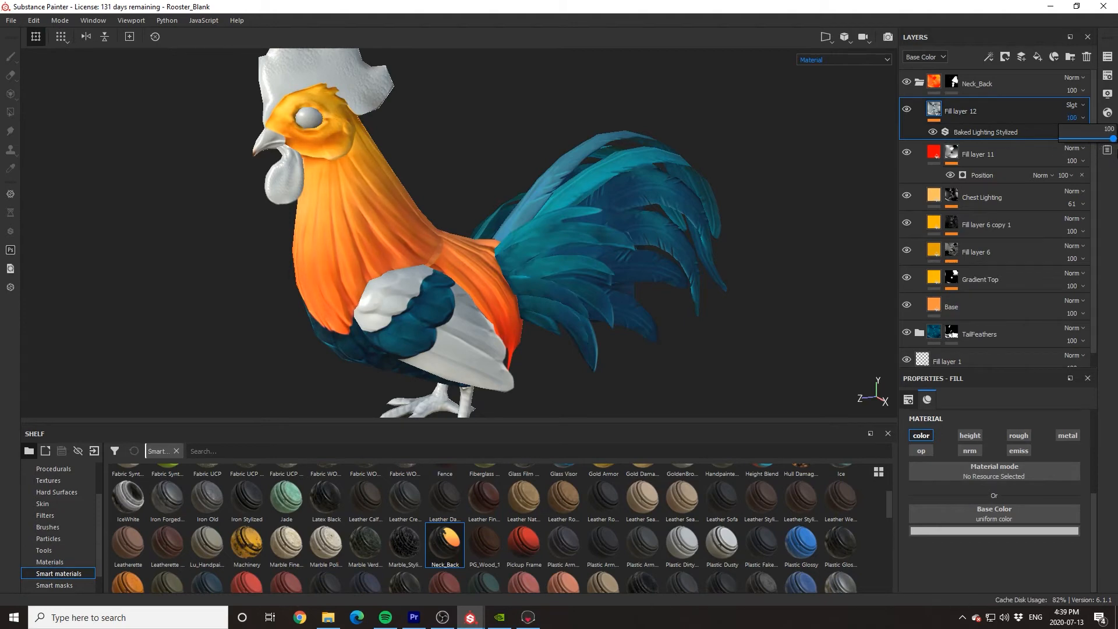
{"action": "left_click_drag", "start_coordinate": [612, 172], "coordinate": [593, 152], "text": "alt"}
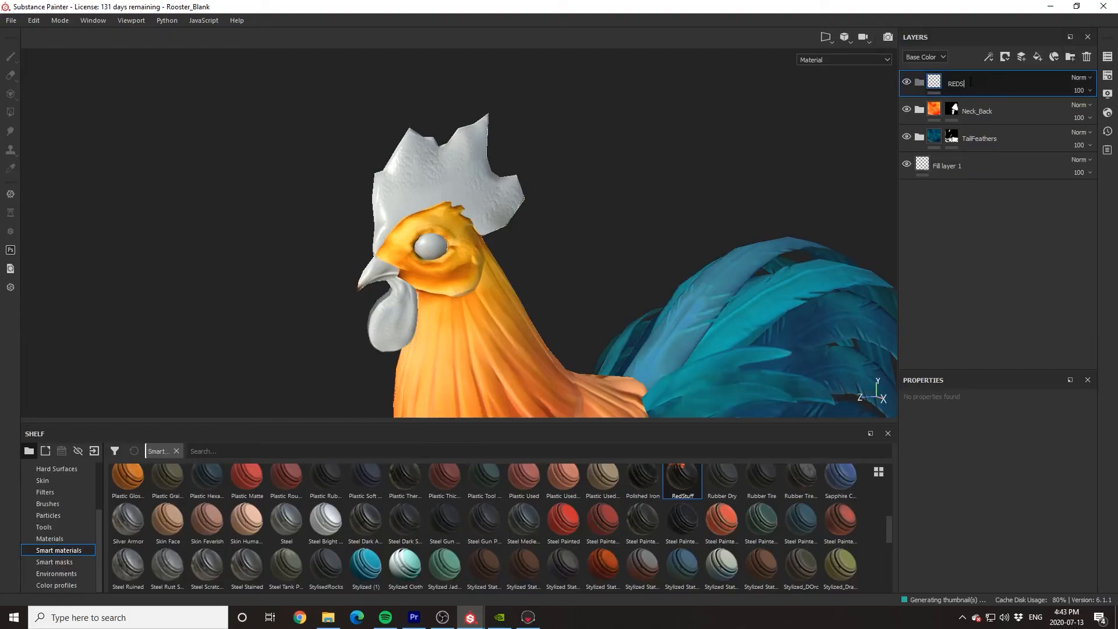
- Add a color-only fill layer inside the REDSTUFF???? folder and set its base color to bright red
{"action": "left_click", "coordinate": [1038, 58]}
{"action": "left_click_drag", "start_coordinate": [971, 83], "coordinate": [976, 110]}
{"action": "scroll", "coordinate": [971, 524], "scroll_direction": "down", "scroll_amount": 5}
{"action": "left_click", "coordinate": [971, 530]}
{"action": "left_click", "coordinate": [1074, 408]}
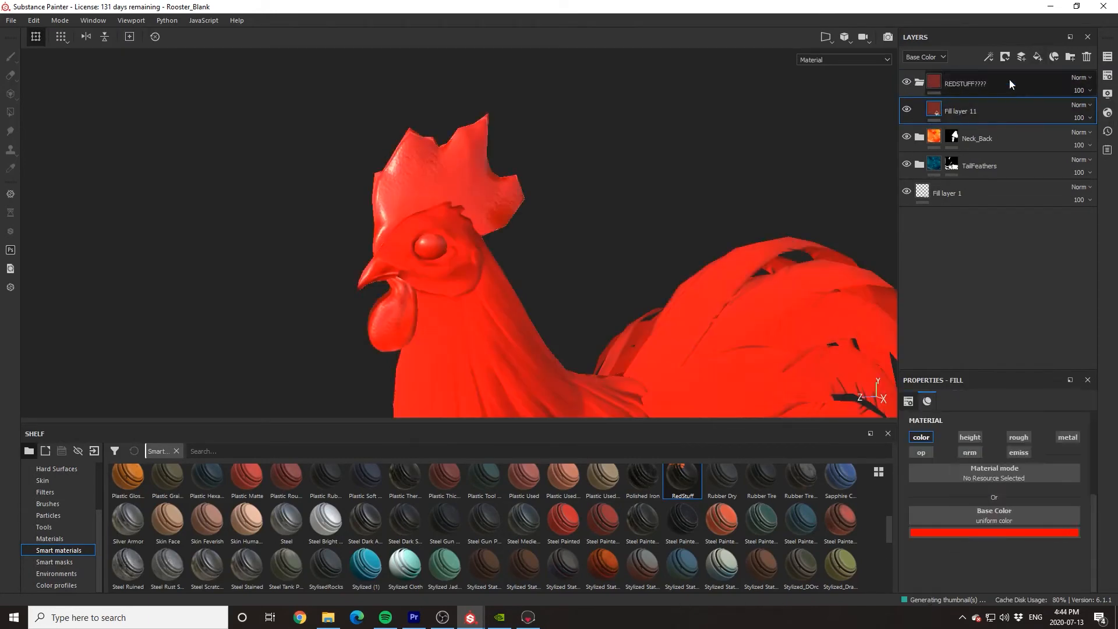
- Add a black mask to the REDSTUFF???? folder and reveal the rooster's comb with Polygon Fill
{"action": "right_click", "coordinate": [1009, 80]}
{"action": "left_click", "coordinate": [1040, 101]}
{"action": "left_click", "coordinate": [10, 112]}
{"action": "scroll", "coordinate": [180, 151], "scroll_direction": "up", "scroll_amount": 3}
{"action": "left_click_drag", "start_coordinate": [175, 152], "coordinate": [155, 155], "text": "alt"}
{"action": "mouse_move", "coordinate": [413, 157]}
{"action": "left_mouse_down"}
{"action": "mouse_move", "coordinate": [563, 151]}
{"action": "mouse_move", "coordinate": [483, 70]}
{"action": "left_mouse_up"}
{"action": "left_click_drag", "start_coordinate": [297, 131], "coordinate": [256, 134], "text": "alt"}
{"action": "scroll", "coordinate": [256, 134], "scroll_direction": "down", "scroll_amount": 4}
{"action": "left_click_drag", "start_coordinate": [262, 84], "coordinate": [566, 170]}
{"action": "left_click_drag", "start_coordinate": [262, 193], "coordinate": [334, 347], "text": "alt"}
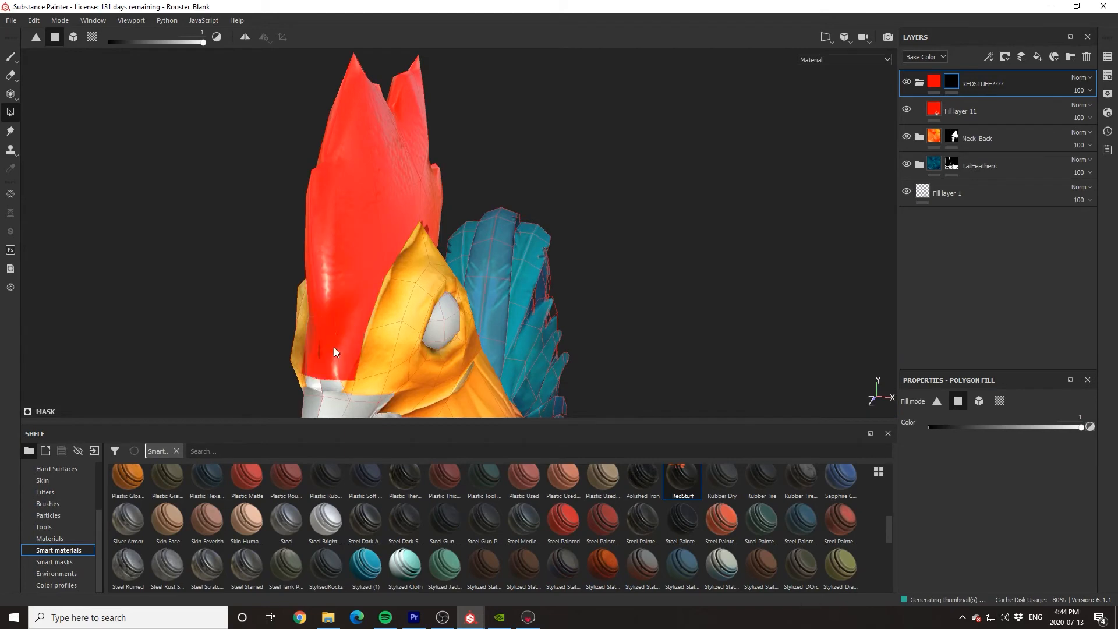
- Fill the wattle on the REDSTUFF???? folder mask using Polygon Fill in UV island mode
{"action": "scroll", "coordinate": [333, 347], "scroll_direction": "up", "scroll_amount": 4}
{"action": "middle_click_drag", "start_coordinate": [280, 326], "coordinate": [259, 195], "text": "alt"}
{"action": "left_click_drag", "start_coordinate": [582, 221], "coordinate": [524, 233], "text": "alt"}
{"action": "scroll", "coordinate": [524, 210], "scroll_direction": "down", "scroll_amount": 3}
{"action": "left_click", "coordinate": [590, 201]}
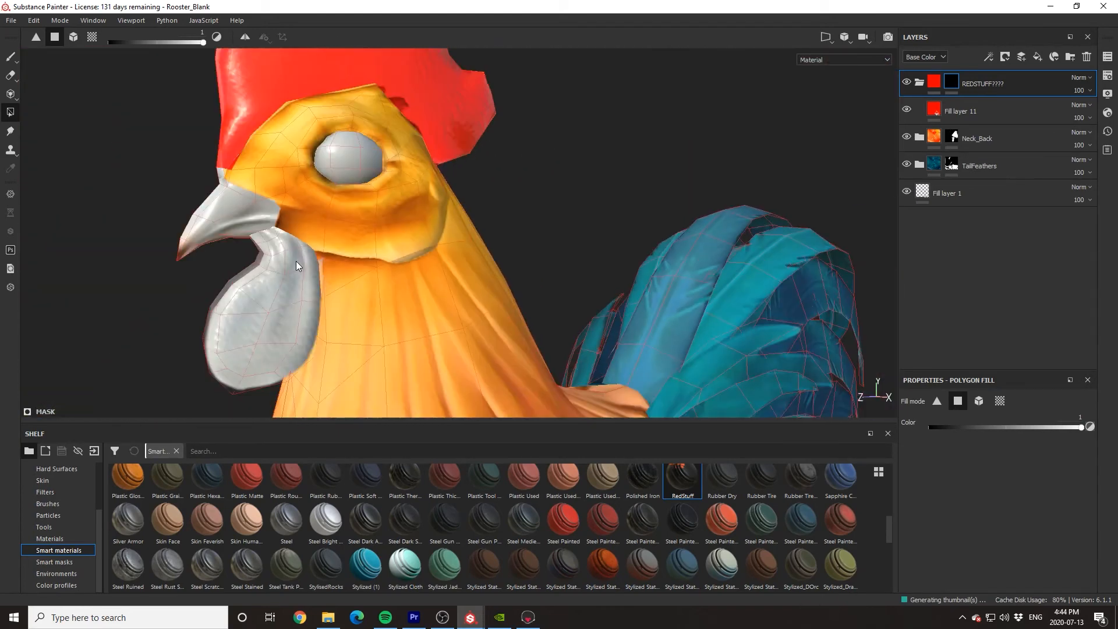
{"action": "left_click", "coordinate": [306, 259]}
{"action": "left_click", "coordinate": [92, 36]}
{"action": "left_click", "coordinate": [254, 301]}
{"action": "left_click_drag", "start_coordinate": [254, 302], "coordinate": [257, 267], "text": "alt"}
{"action": "middle_click_drag", "start_coordinate": [257, 267], "coordinate": [280, 326], "text": "alt"}
- Switch to the Eraser and reduce its brush size for cleaning the folder mask where the comb meets the head feathers
{"action": "left_click", "coordinate": [11, 75]}
{"action": "scroll", "coordinate": [407, 175], "scroll_direction": "up", "scroll_amount": 5}
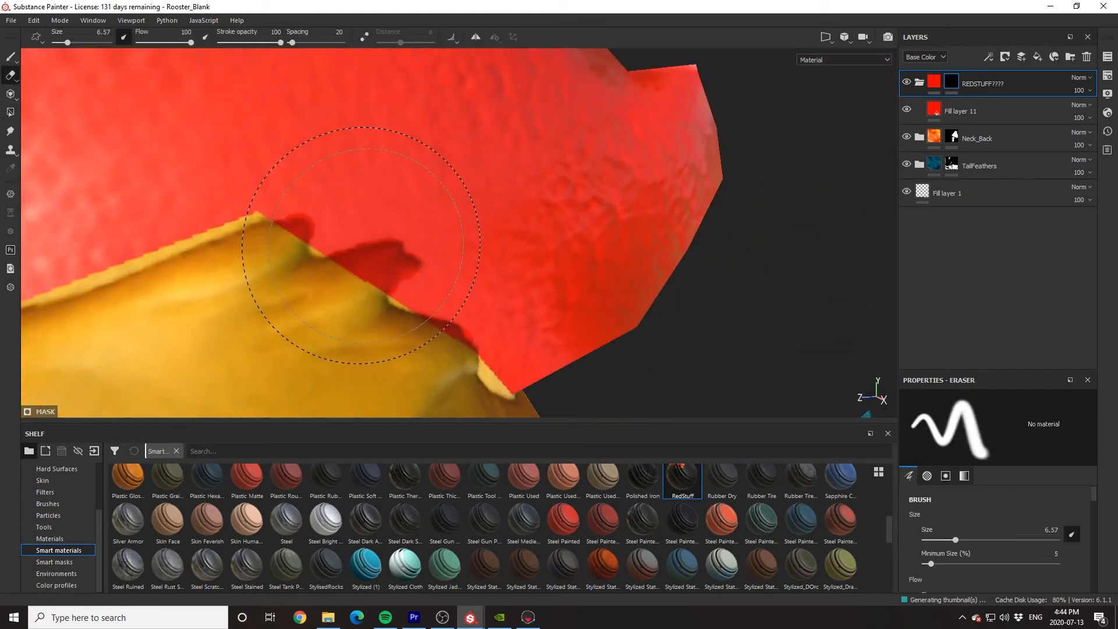
{"action": "right_click_drag", "start_coordinate": [369, 244], "coordinate": [326, 245], "text": "ctrl"}
{"action": "mouse_move", "coordinate": [364, 279]}
{"action": "left_mouse_down", "text": "alt"}
{"action": "mouse_move", "coordinate": [349, 260]}
{"action": "mouse_move", "coordinate": [378, 232]}
{"action": "mouse_move", "coordinate": [420, 257]}
{"action": "left_mouse_up", "text": "alt"}
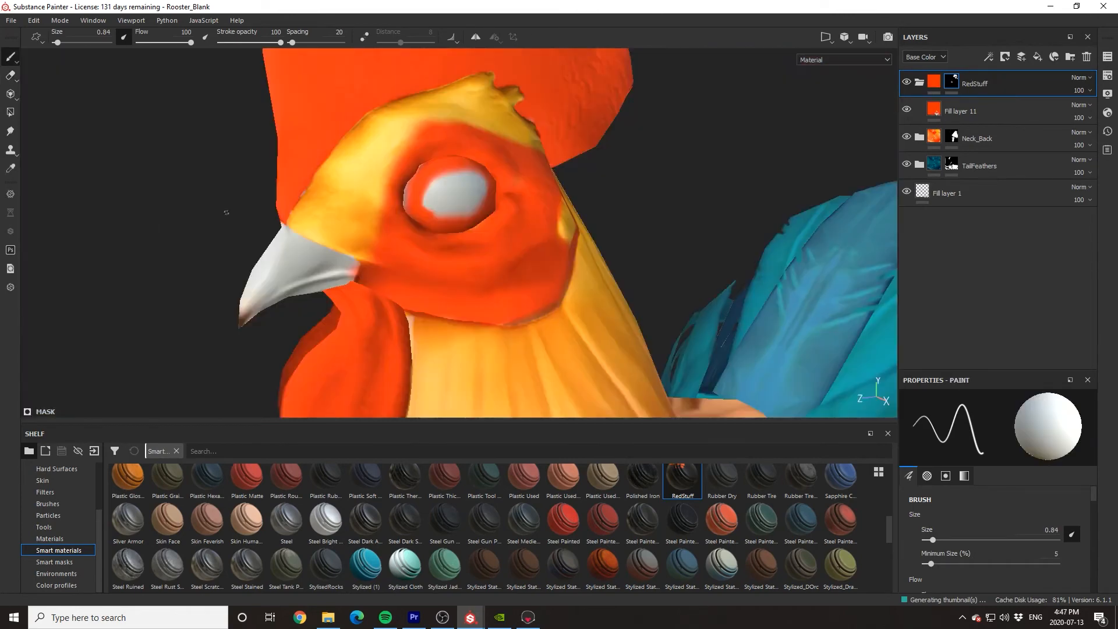
- Paint the RedStuff mask with a 0.84 brush along the front edge of the red patch between beak and eye
{"action": "scroll", "coordinate": [372, 213], "scroll_direction": "up", "scroll_amount": 3}
{"action": "left_click_drag", "start_coordinate": [404, 186], "coordinate": [387, 237]}
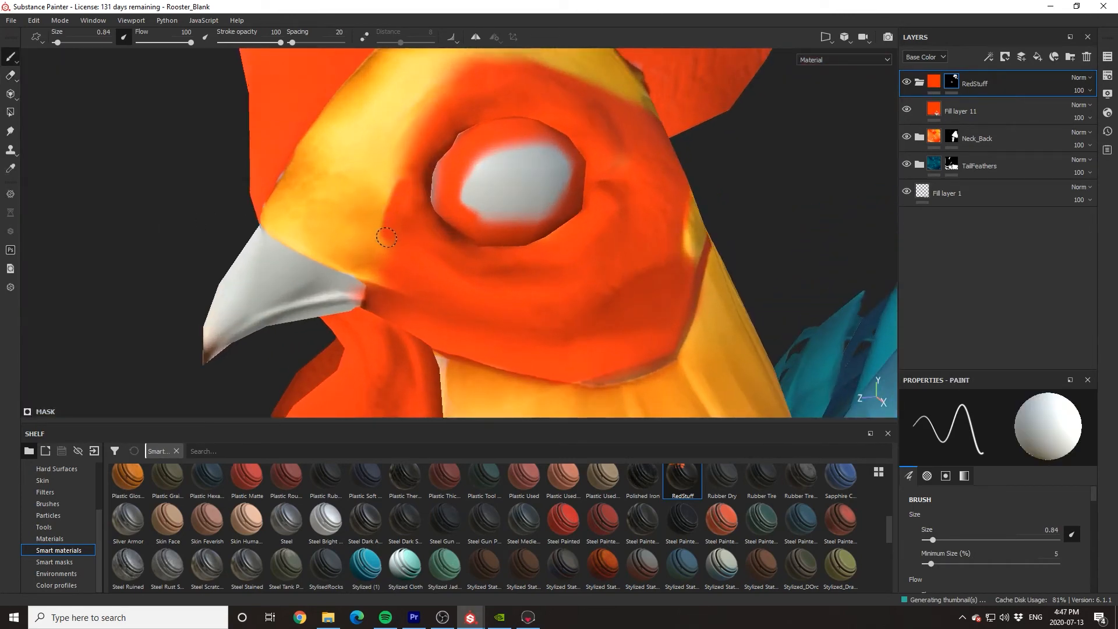
{"action": "left_click_drag", "start_coordinate": [400, 194], "coordinate": [394, 202]}
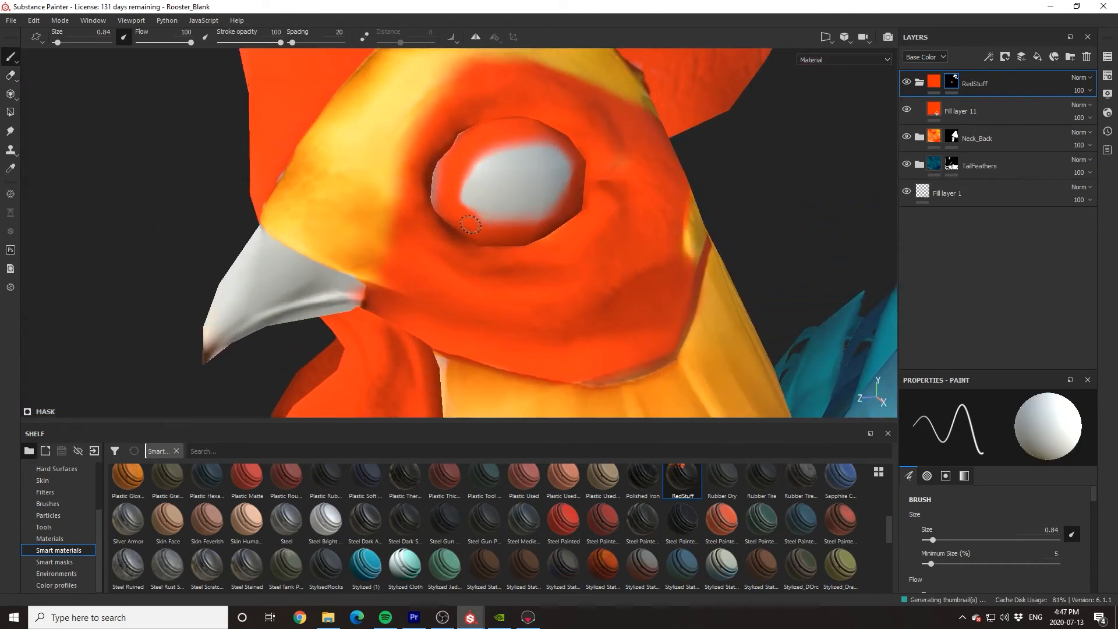
{"action": "left_click_drag", "start_coordinate": [473, 230], "coordinate": [385, 233], "text": "alt"}
- Erase the red from the eyeball on the RedStuff mask with a 0.84 eraser
{"action": "left_click", "coordinate": [10, 75]}
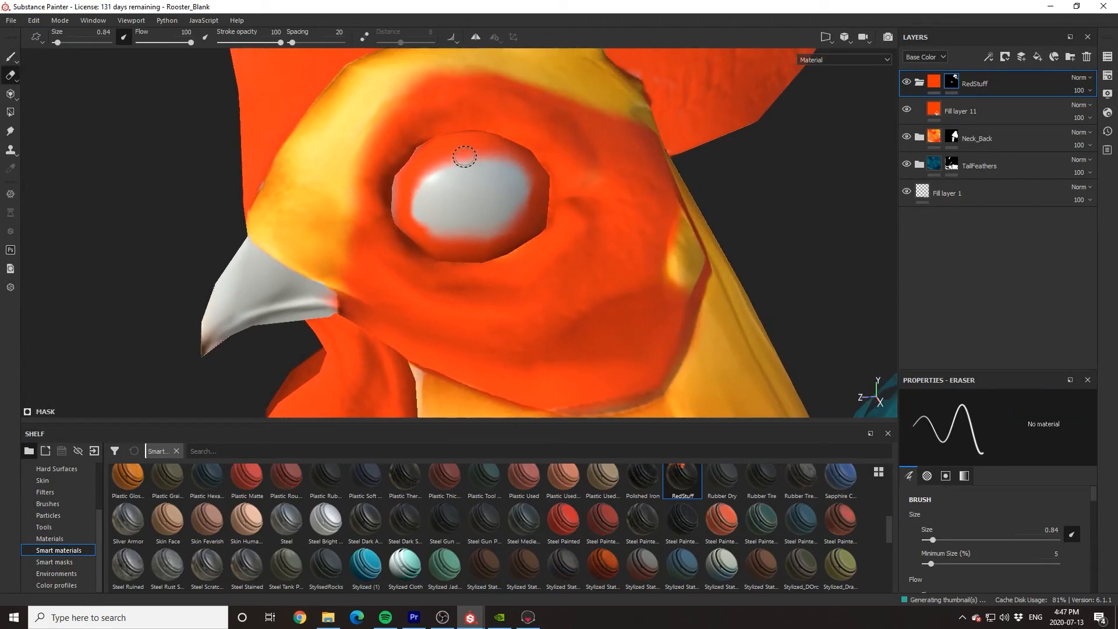
{"action": "mouse_move", "coordinate": [464, 156]}
{"action": "left_mouse_down"}
{"action": "mouse_move", "coordinate": [428, 174]}
{"action": "mouse_move", "coordinate": [415, 230]}
{"action": "mouse_move", "coordinate": [502, 233]}
{"action": "left_mouse_up"}
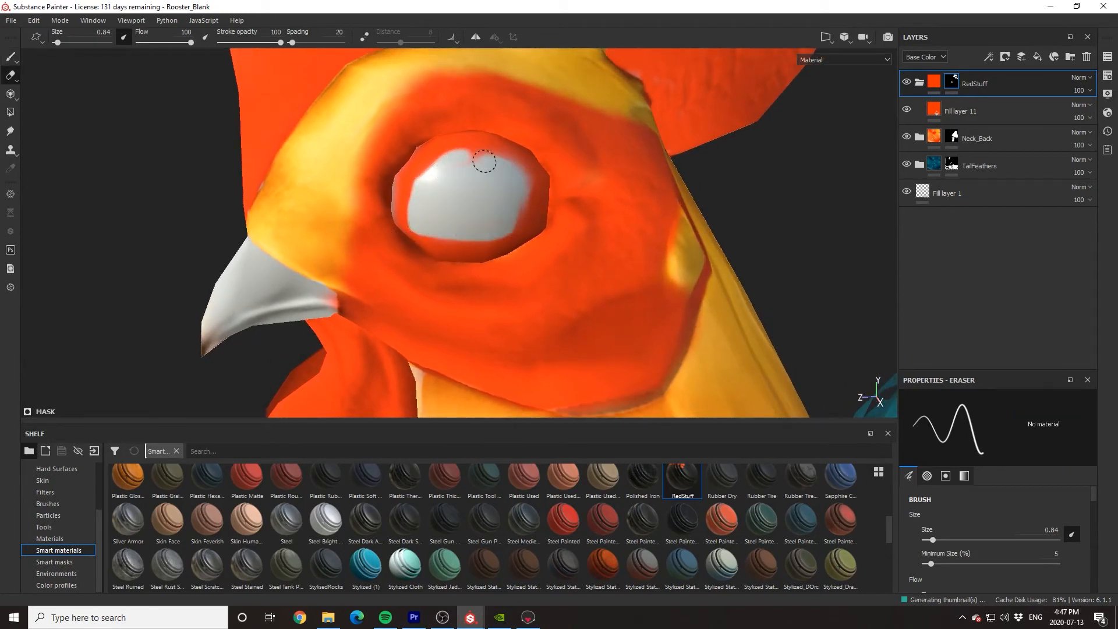
{"action": "mouse_move", "coordinate": [485, 161]}
{"action": "left_mouse_down"}
{"action": "mouse_move", "coordinate": [324, 180]}
{"action": "mouse_move", "coordinate": [451, 174]}
{"action": "mouse_move", "coordinate": [402, 212]}
{"action": "mouse_move", "coordinate": [349, 205]}
{"action": "mouse_move", "coordinate": [341, 252]}
{"action": "mouse_move", "coordinate": [351, 191]}
{"action": "left_mouse_up"}
{"action": "scroll", "coordinate": [351, 199], "scroll_direction": "down", "scroll_amount": 4}
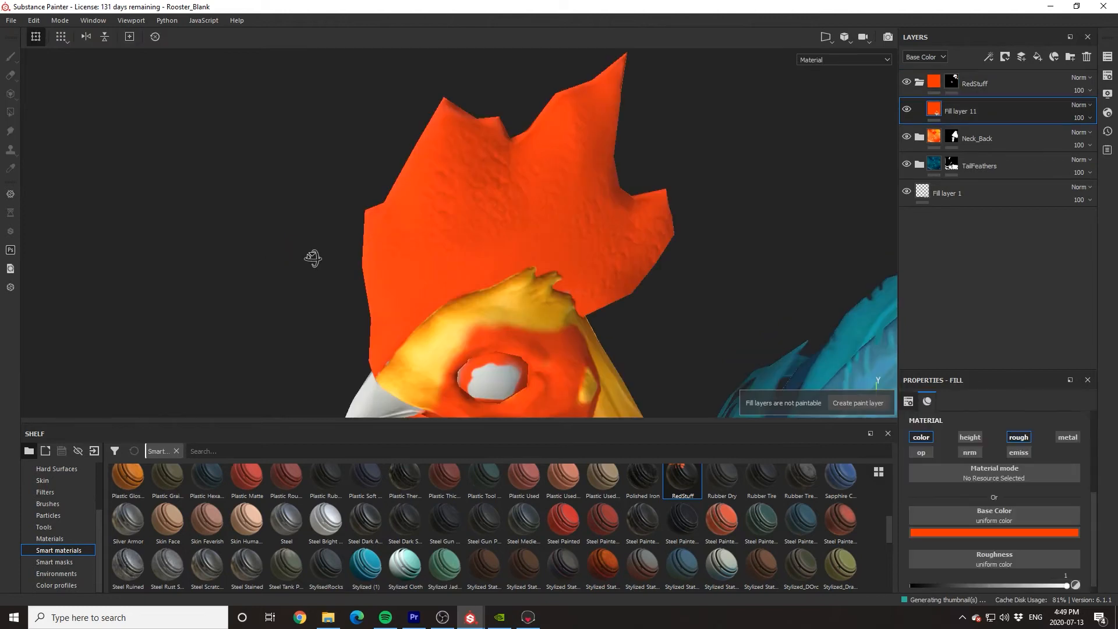
- Add a color-only fill layer above Fill layer 11 in RedStuff with a black mask driven by a Curvature generator
{"action": "left_click_drag", "start_coordinate": [312, 256], "coordinate": [384, 229], "text": "alt"}
{"action": "left_click", "coordinate": [1037, 56]}
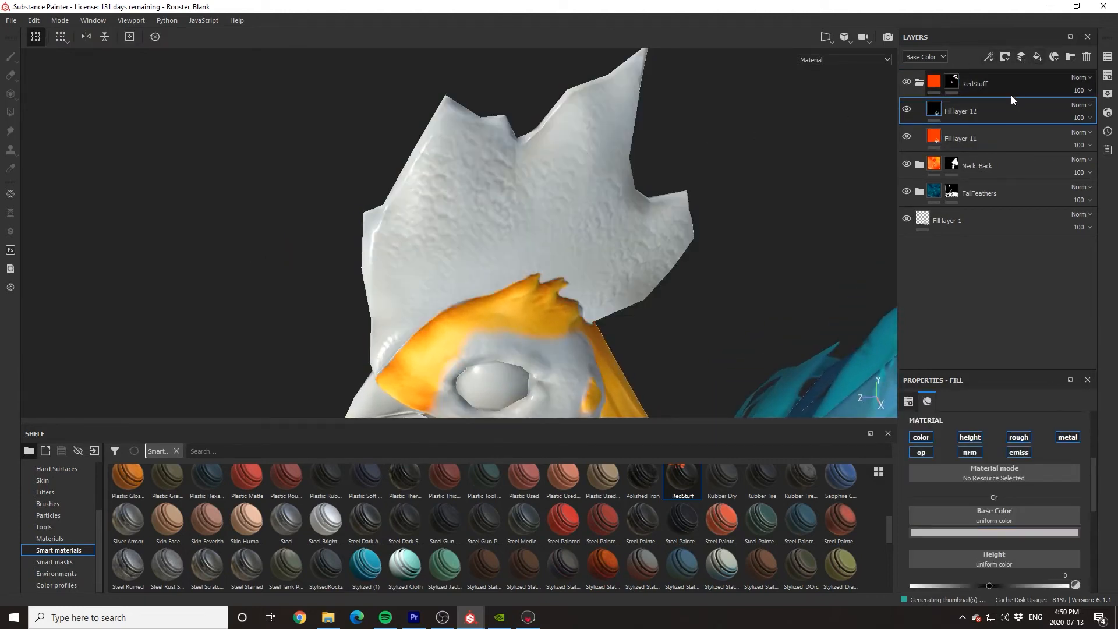
{"action": "right_click", "coordinate": [1029, 113]}
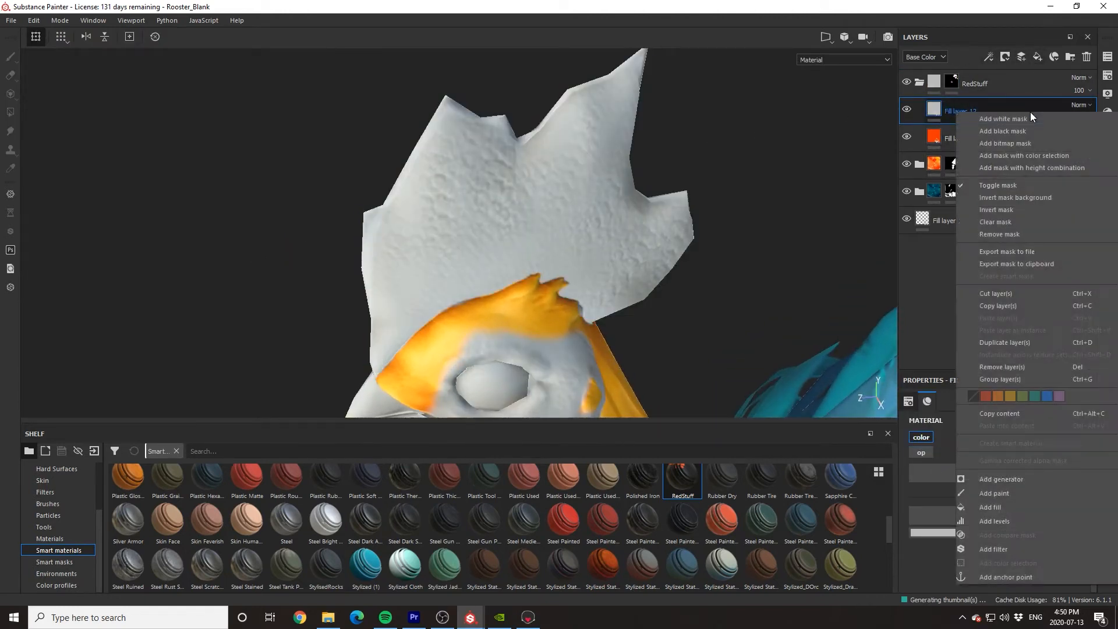
{"action": "left_click", "coordinate": [1010, 128]}
{"action": "right_click", "coordinate": [1013, 110]}
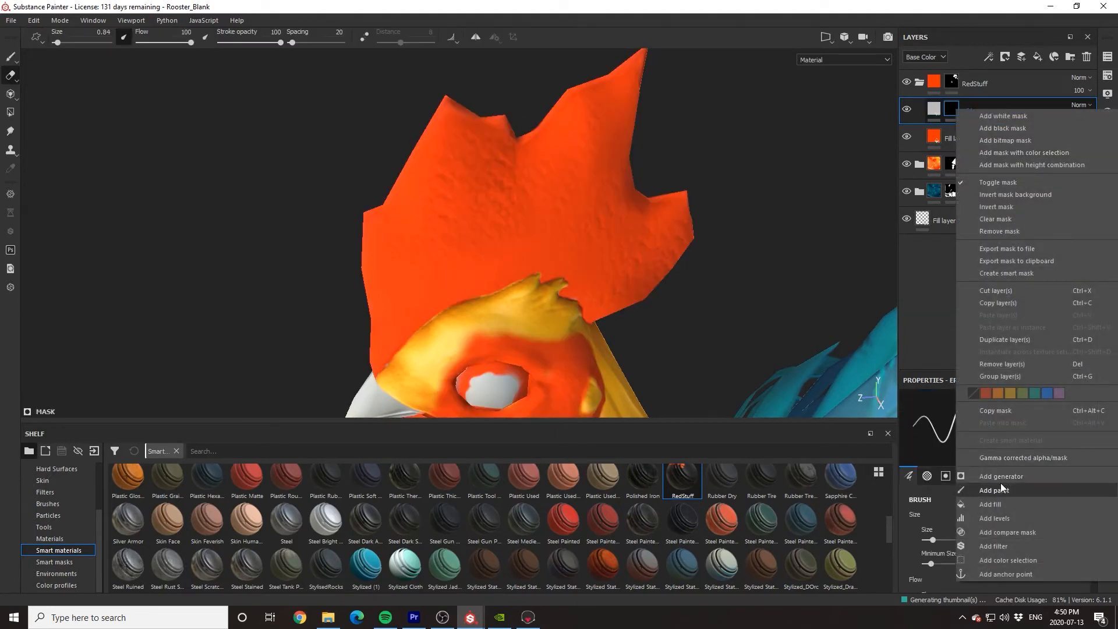
{"action": "left_click", "coordinate": [1000, 478]}
{"action": "left_click", "coordinate": [997, 425]}
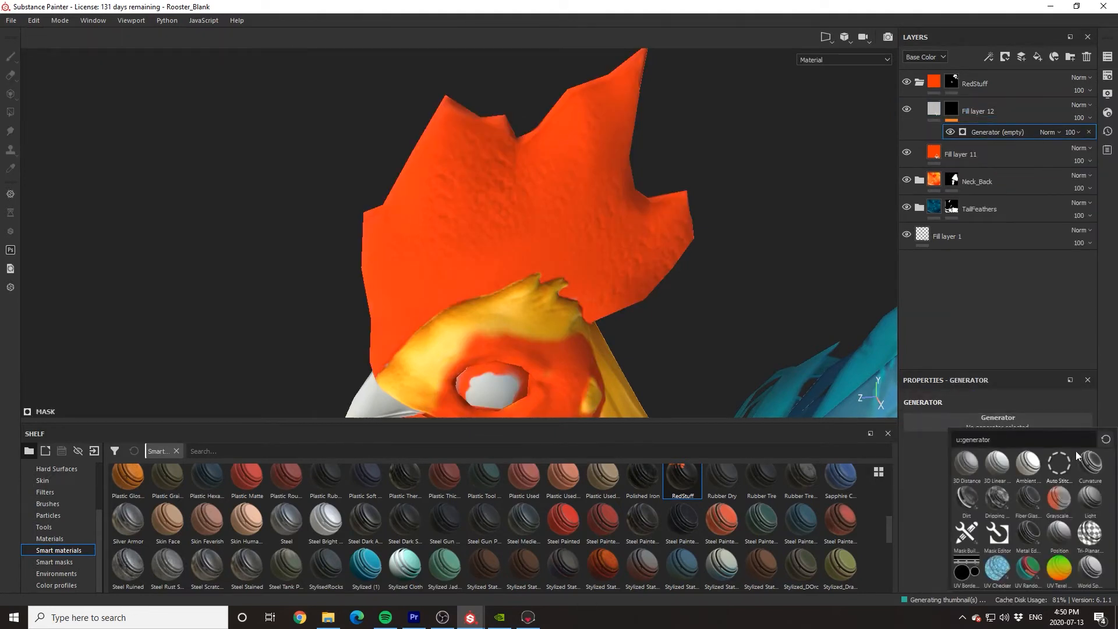
{"action": "left_click", "coordinate": [1091, 463]}
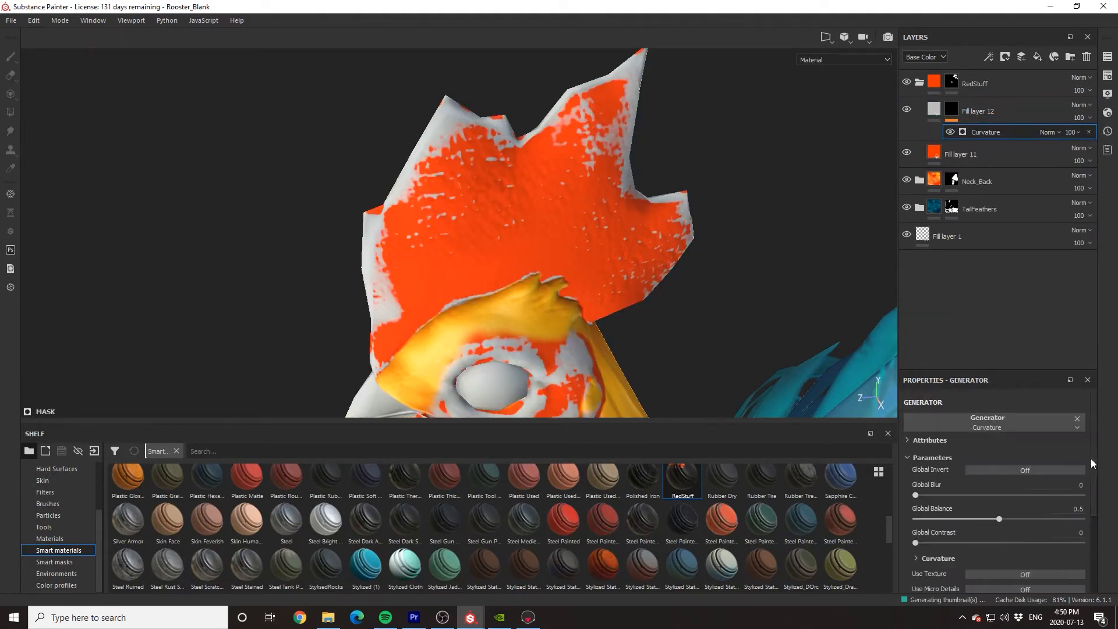
- Set the base color of the curvature-masked Fill layer 12 to a lighter orange-red
{"action": "left_click", "coordinate": [938, 112]}
{"action": "left_click", "coordinate": [987, 533]}
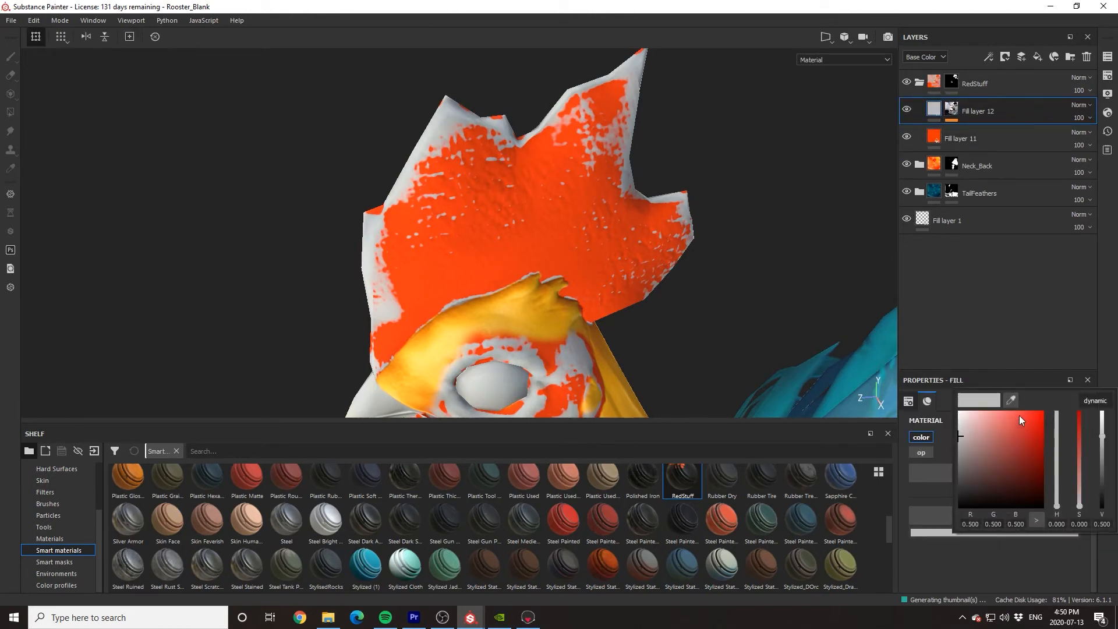
{"action": "left_click", "coordinate": [1012, 401]}
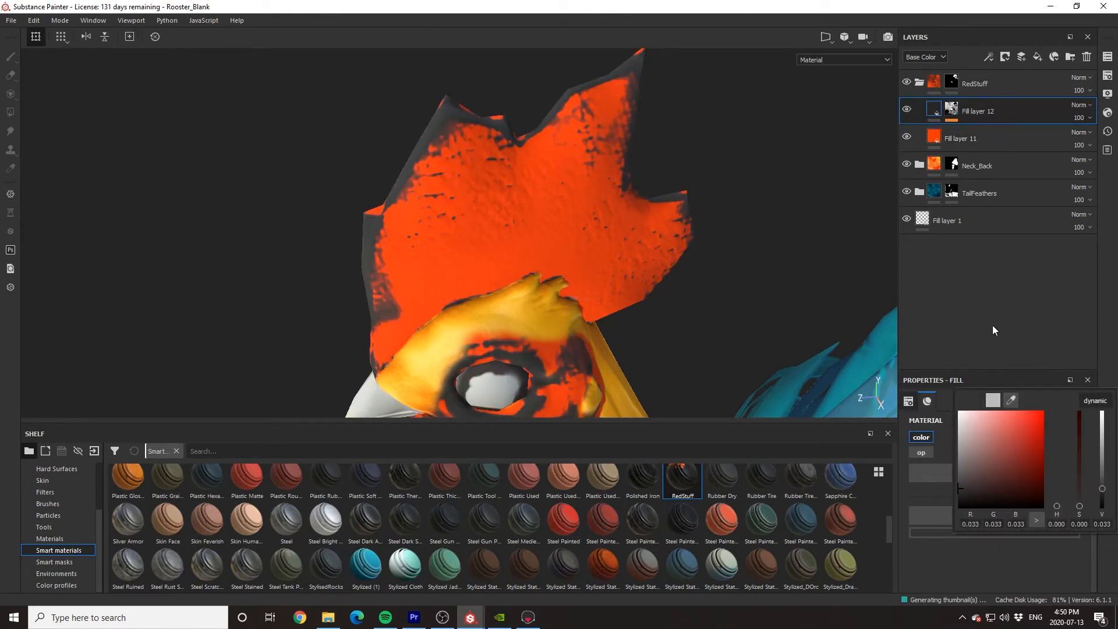
{"action": "mouse_move", "coordinate": [976, 439]}
{"action": "left_mouse_down"}
{"action": "mouse_move", "coordinate": [1045, 411]}
{"action": "mouse_move", "coordinate": [1044, 433]}
{"action": "mouse_move", "coordinate": [1048, 412]}
{"action": "mouse_move", "coordinate": [1021, 397]}
{"action": "left_mouse_up"}
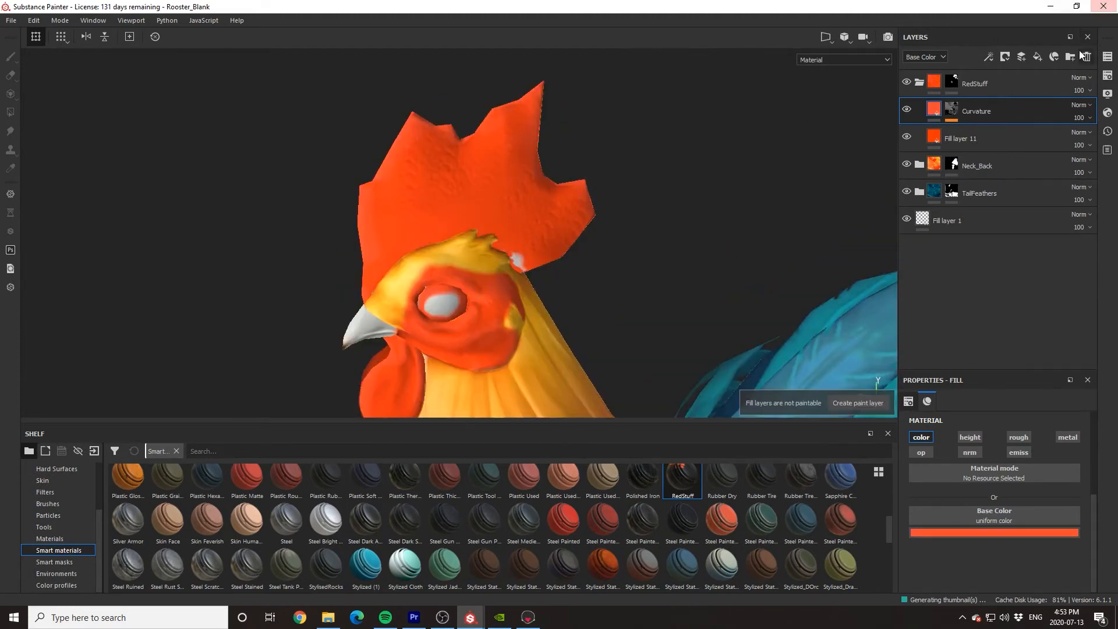
- Add a color-only fill layer above the Curvature layer and set its base color to near black
{"action": "left_click", "coordinate": [1037, 57]}
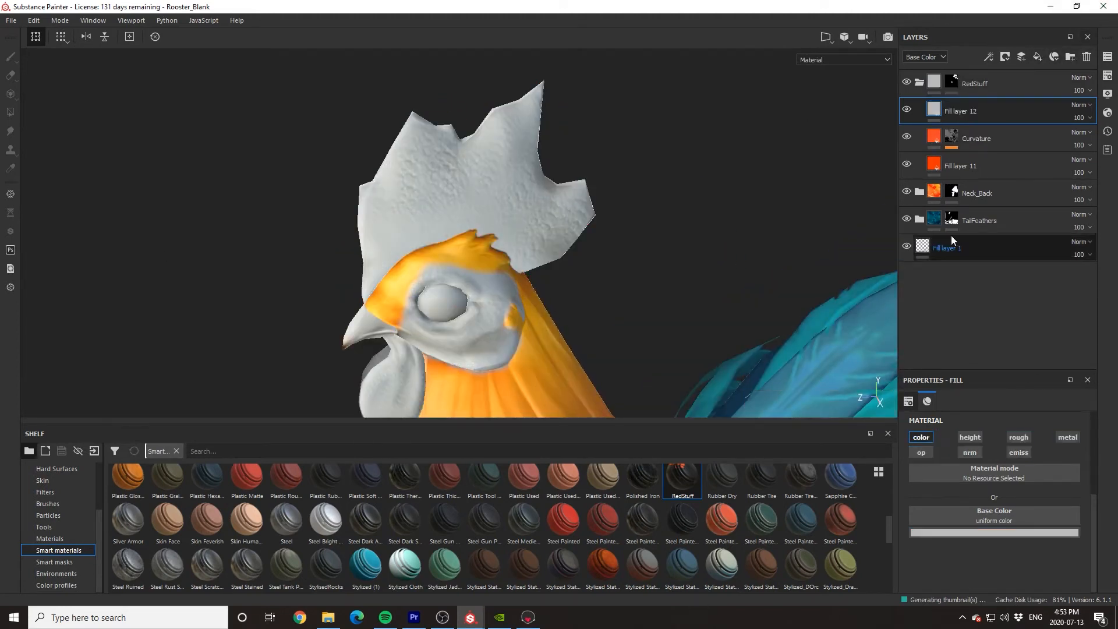
{"action": "left_click", "coordinate": [988, 532]}
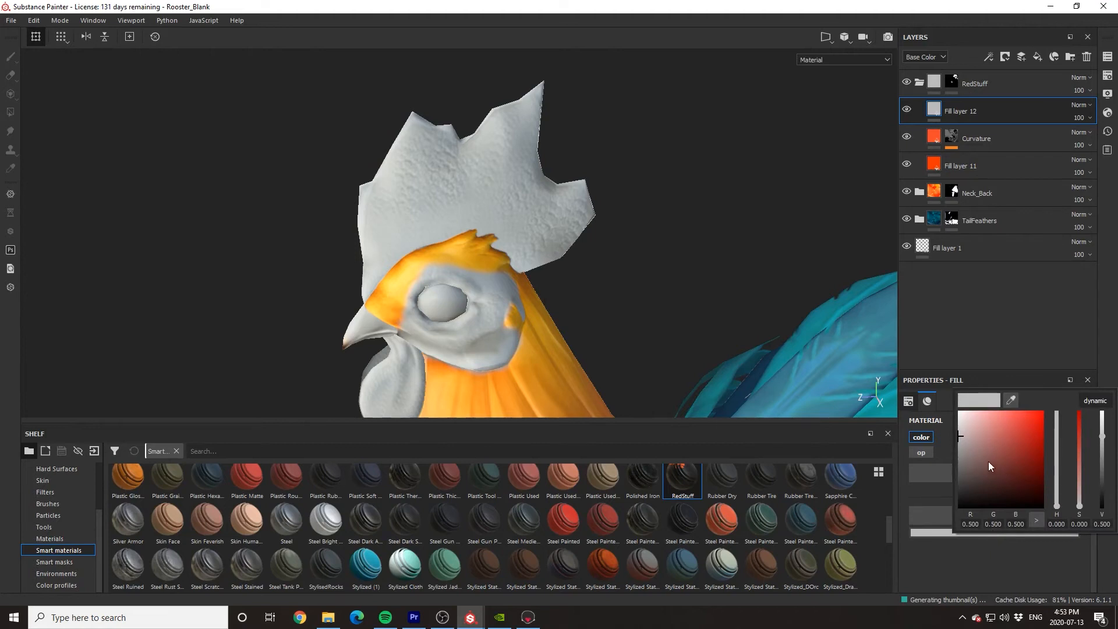
{"action": "left_click_drag", "start_coordinate": [987, 461], "coordinate": [942, 498]}
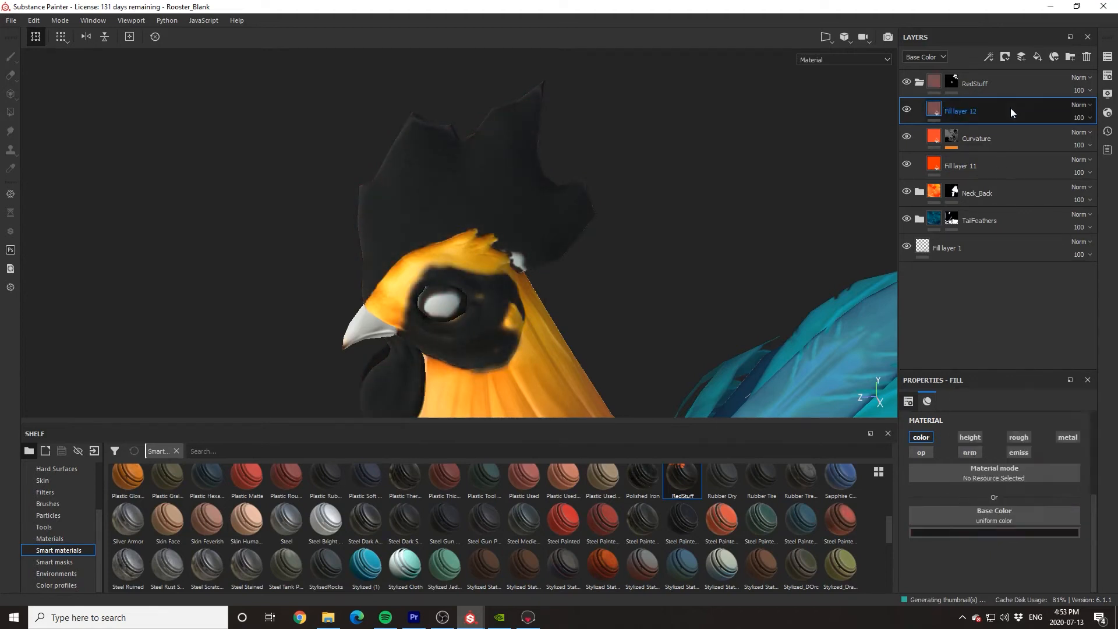
- Add a black mask with an Ambient Occlusion generator to the near-black Fill layer 12 and turn on Global Invert
{"action": "right_click", "coordinate": [1011, 107]}
{"action": "left_click", "coordinate": [1006, 125]}
{"action": "right_click", "coordinate": [958, 111]}
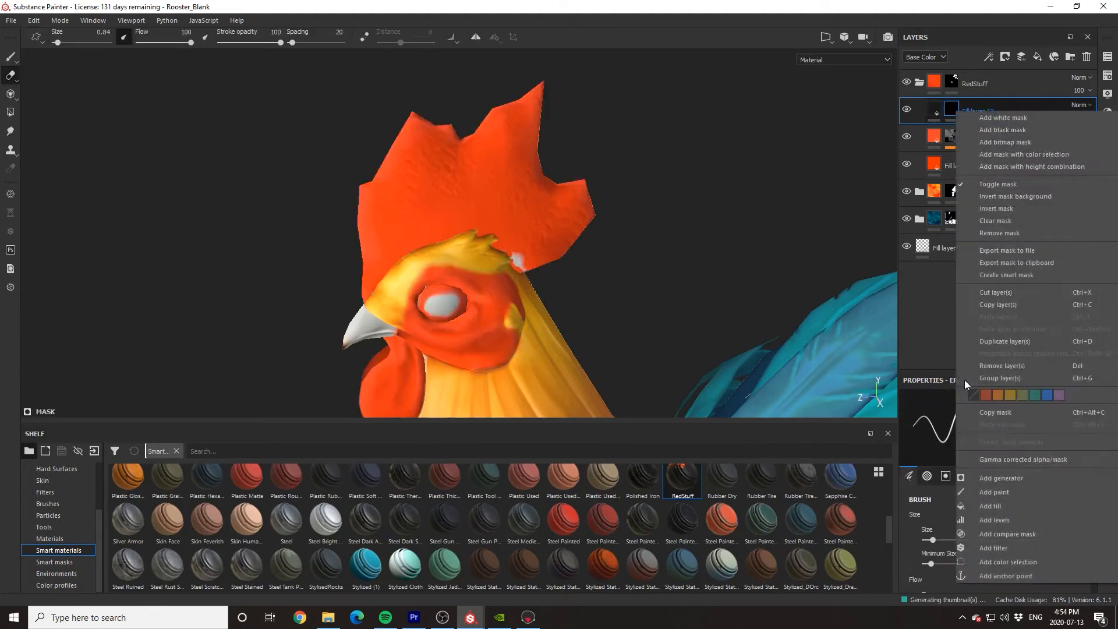
{"action": "left_click", "coordinate": [998, 479]}
{"action": "left_click", "coordinate": [1007, 430]}
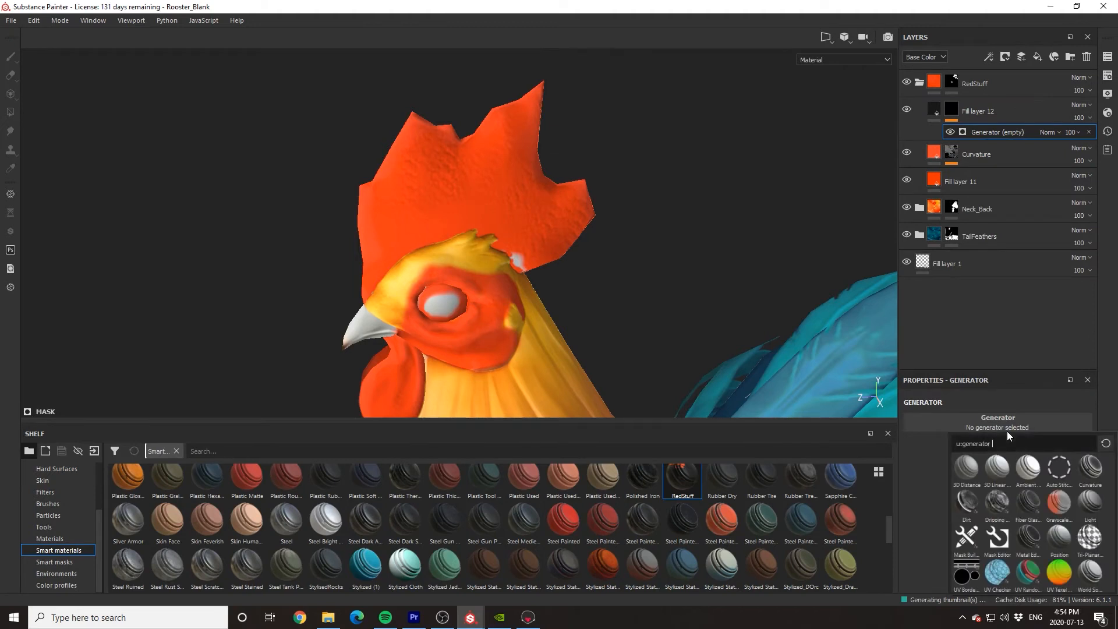
{"action": "left_click", "coordinate": [1028, 467]}
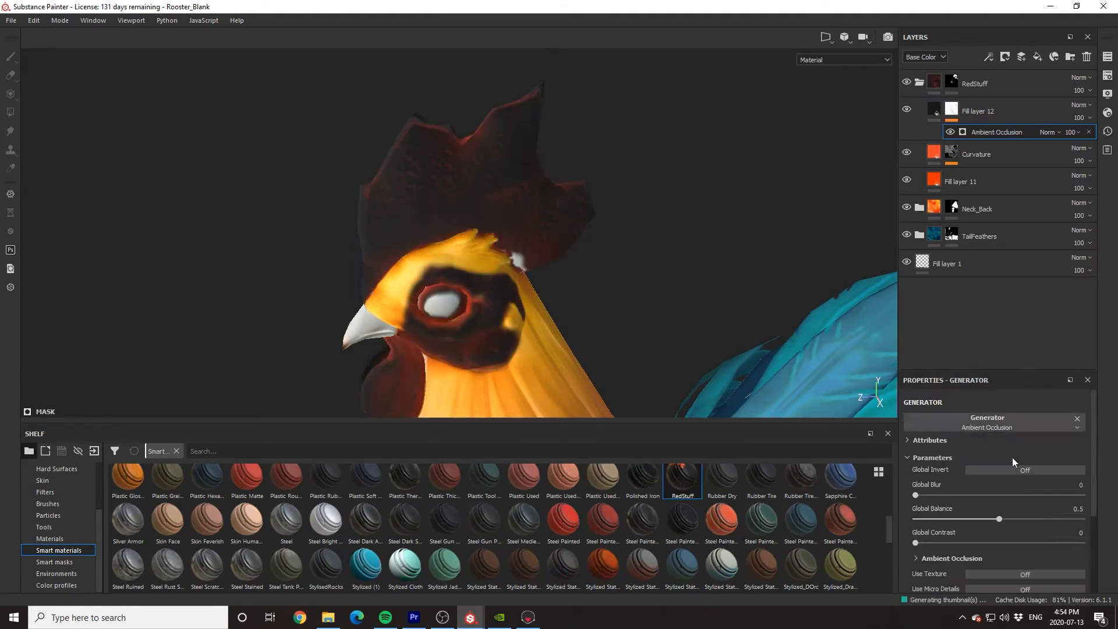
{"action": "left_click", "coordinate": [996, 471]}
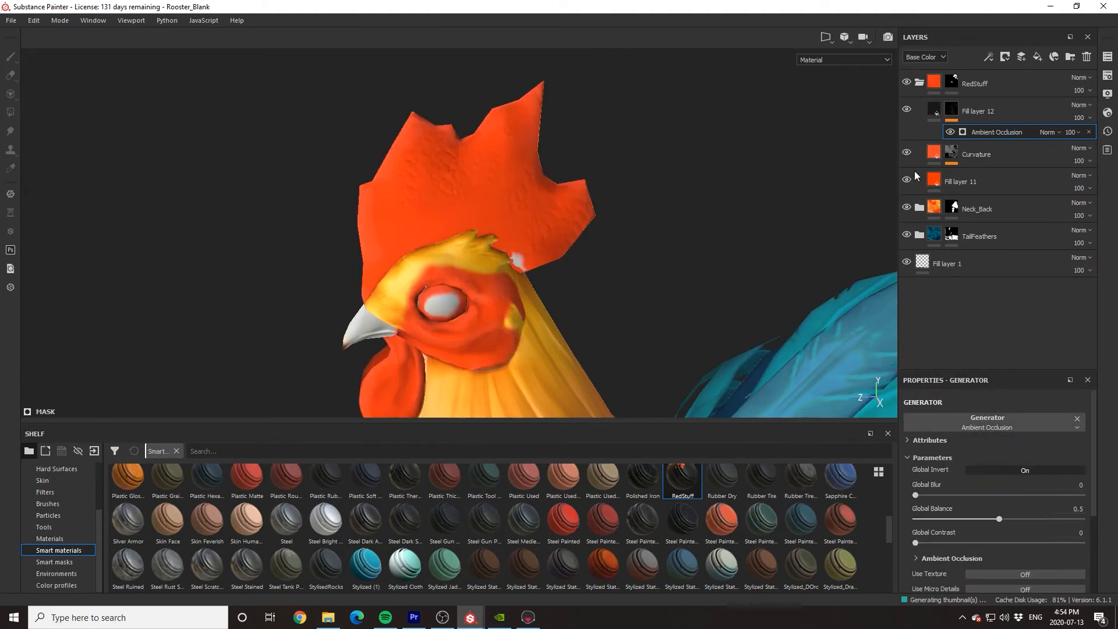
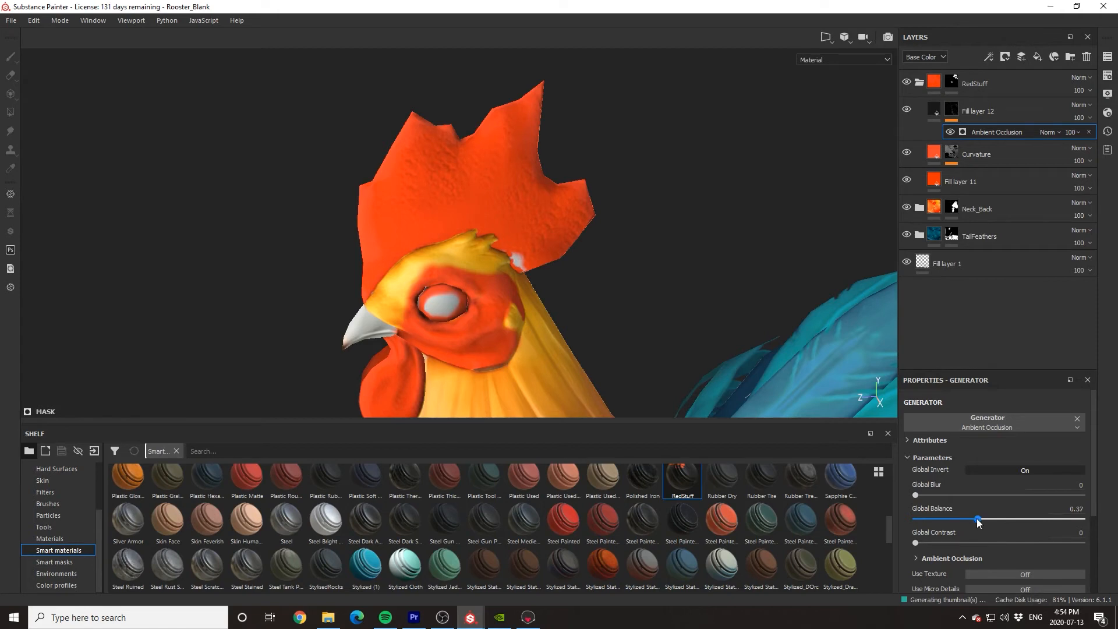
- Add a color-only fill layer above Fill layer 12 in RedStuff with a black mask driven by a Dirt generator
{"action": "left_click", "coordinate": [1026, 113]}
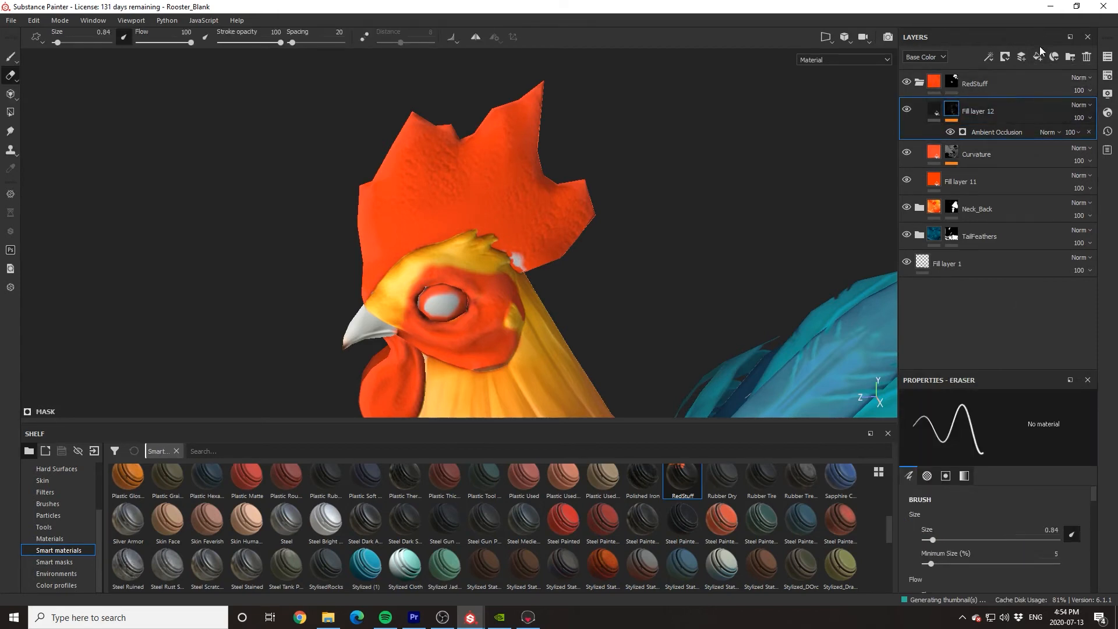
{"action": "left_click", "coordinate": [1037, 57]}
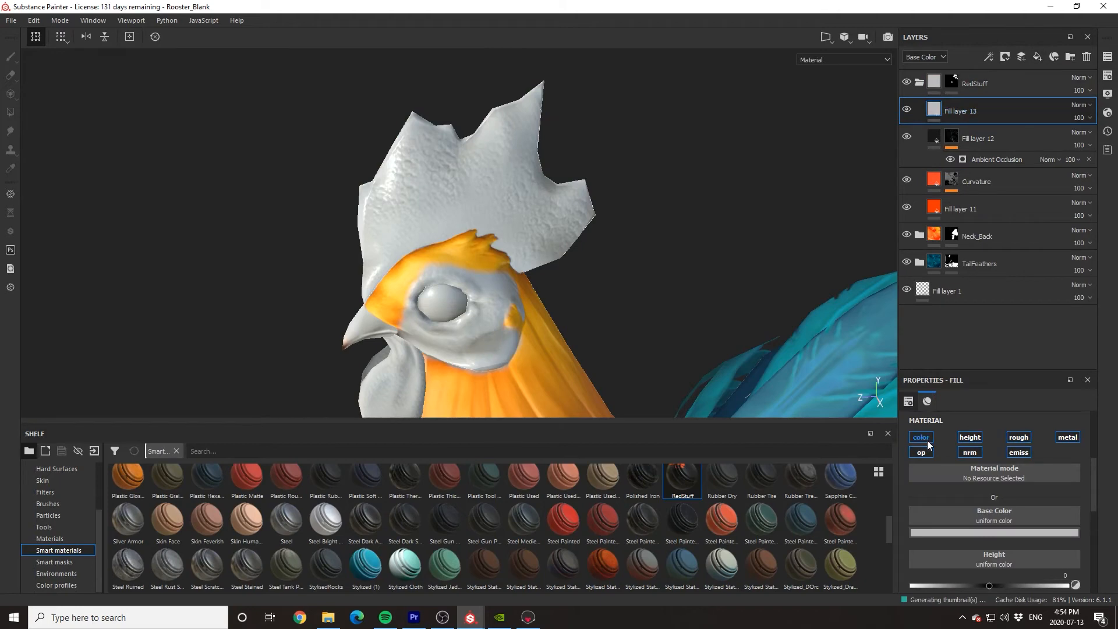
{"action": "right_click", "coordinate": [1026, 120]}
{"action": "left_click", "coordinate": [1014, 131]}
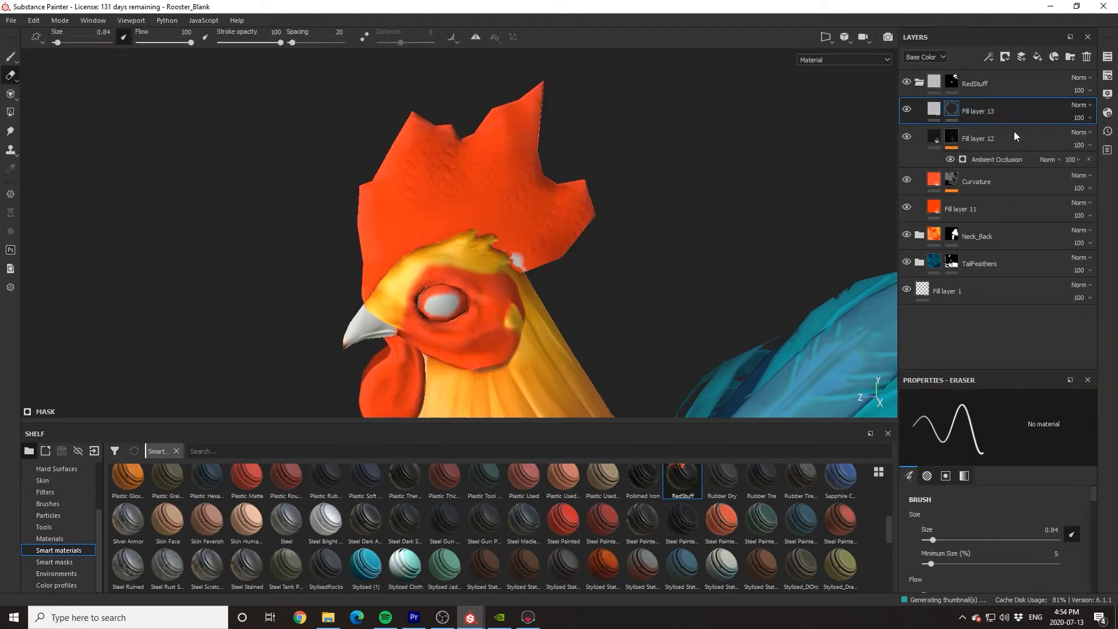
{"action": "right_click", "coordinate": [1014, 111]}
{"action": "left_click", "coordinate": [1012, 476]}
{"action": "left_click", "coordinate": [1004, 418]}
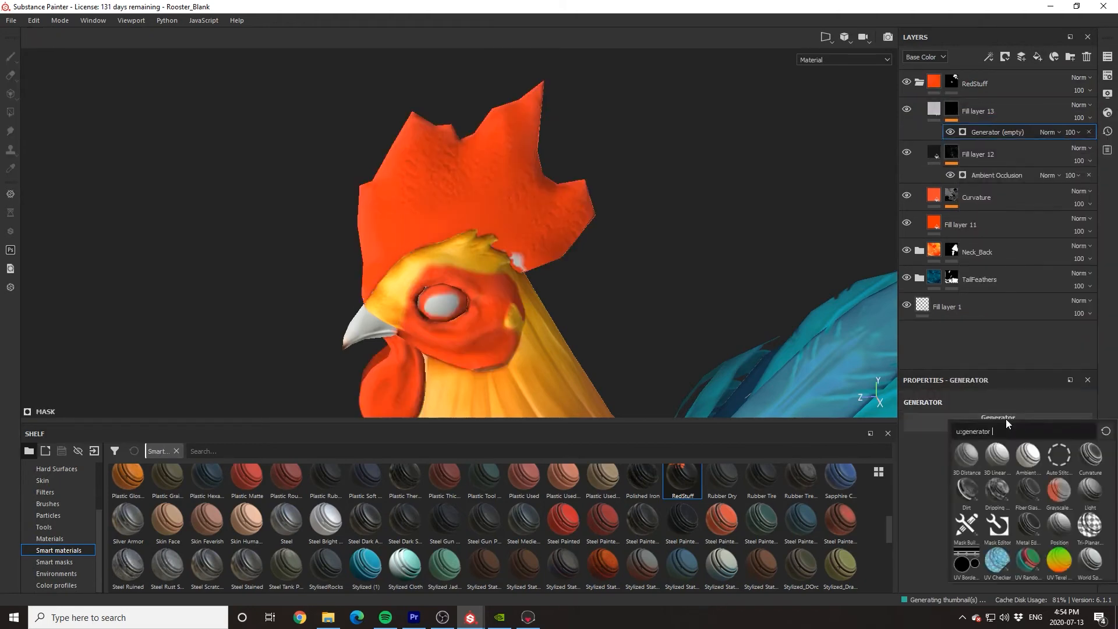
{"action": "left_click", "coordinate": [967, 492]}
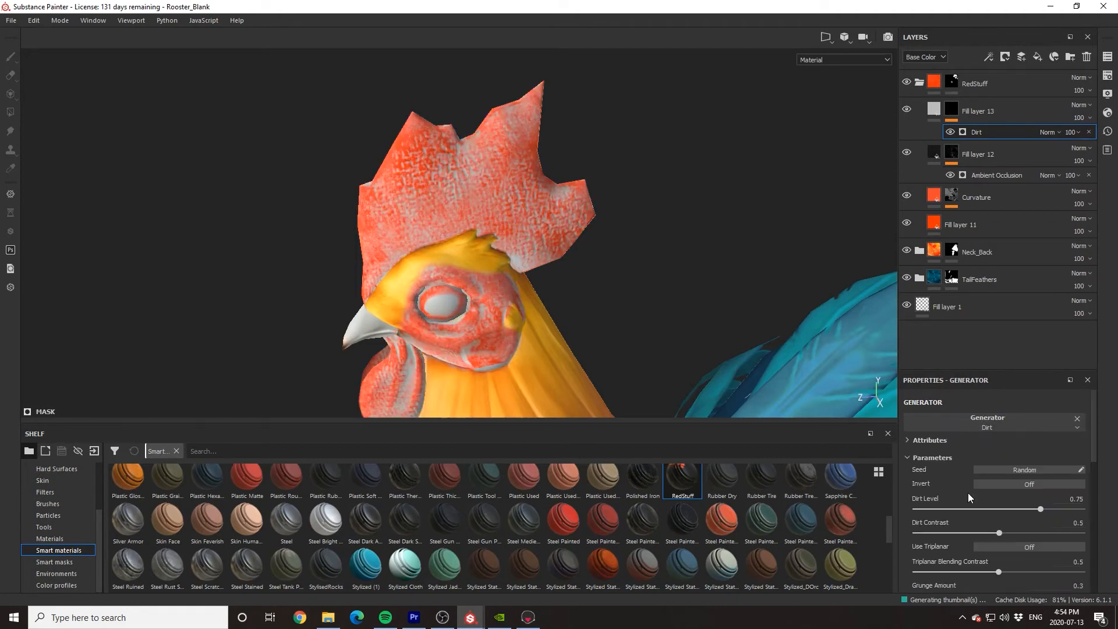
- Set the base color of the dirt-masked Fill layer 13 to a dark red
{"action": "left_click", "coordinate": [937, 112]}
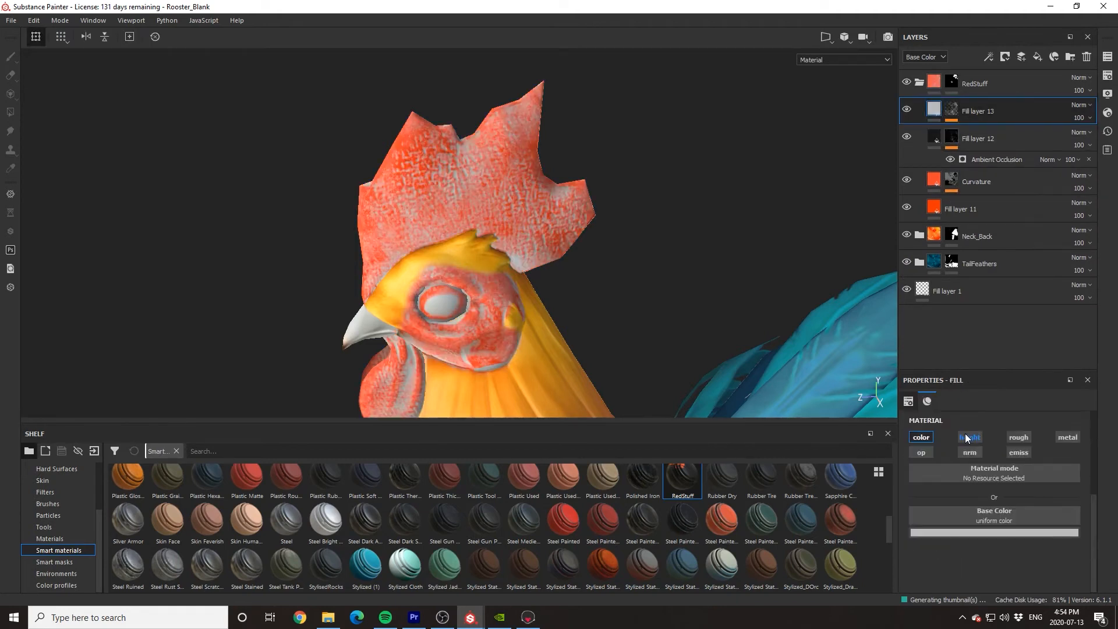
{"action": "left_click", "coordinate": [949, 533]}
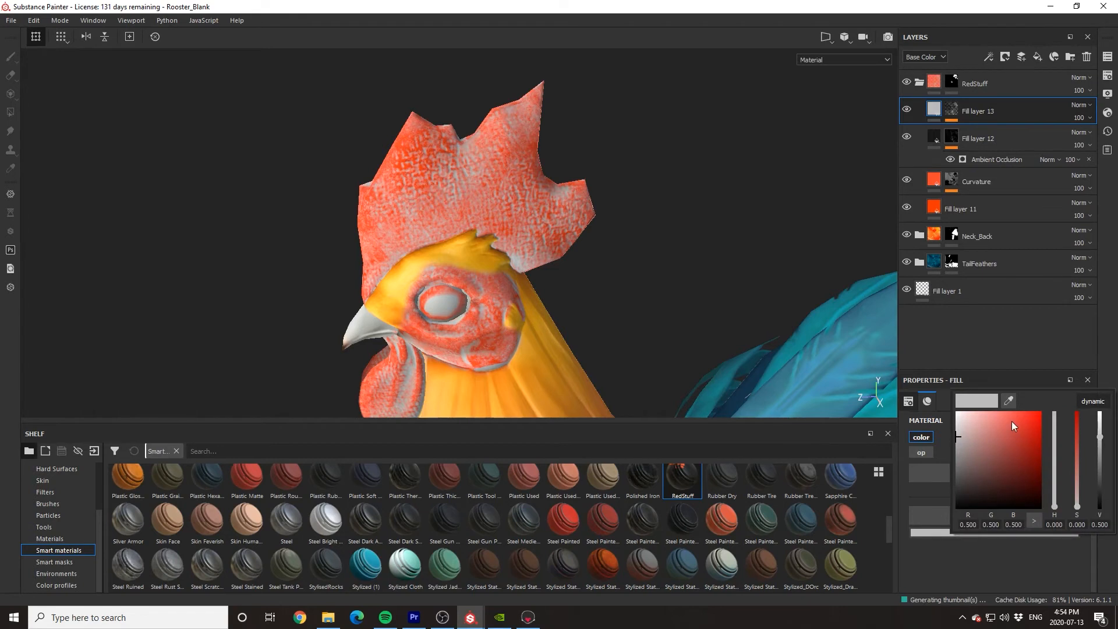
{"action": "left_click_drag", "start_coordinate": [1012, 421], "coordinate": [1049, 469]}
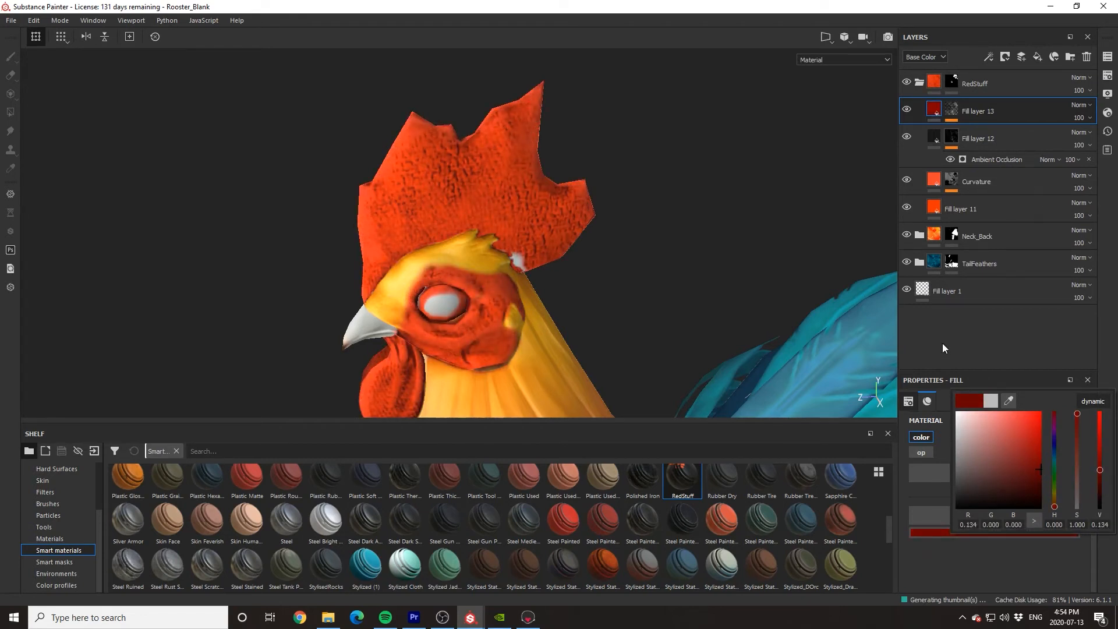
- Lower the Dirt Level of the Dirt generator on Fill layer 13's mask to about 0.54
{"action": "left_click", "coordinate": [951, 112]}
{"action": "left_click", "coordinate": [978, 132]}
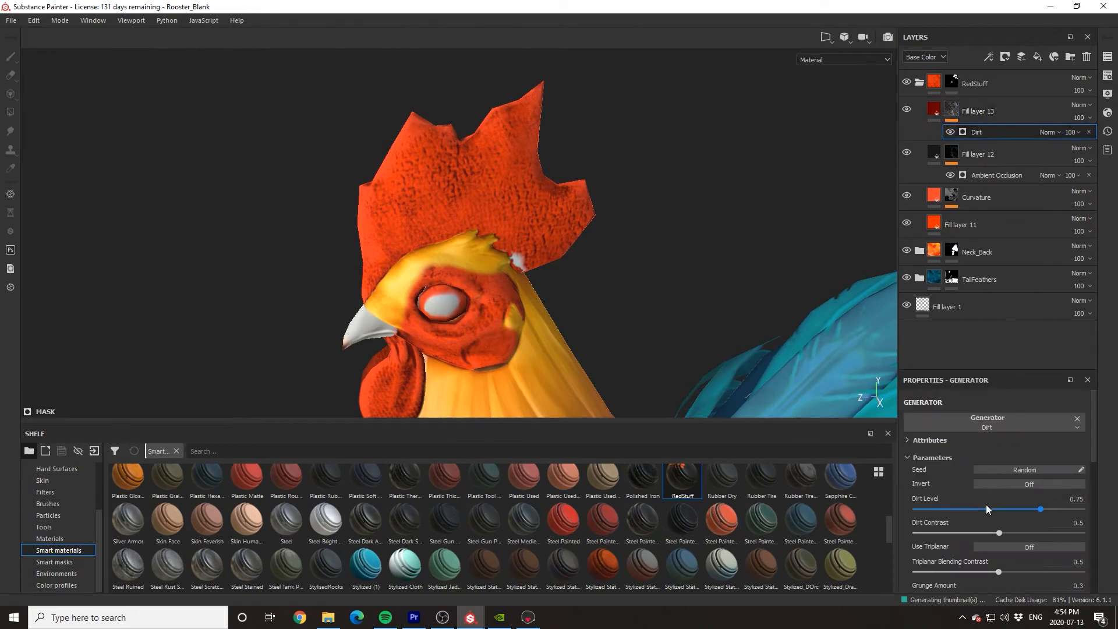
{"action": "left_click_drag", "start_coordinate": [1004, 508], "coordinate": [993, 508]}
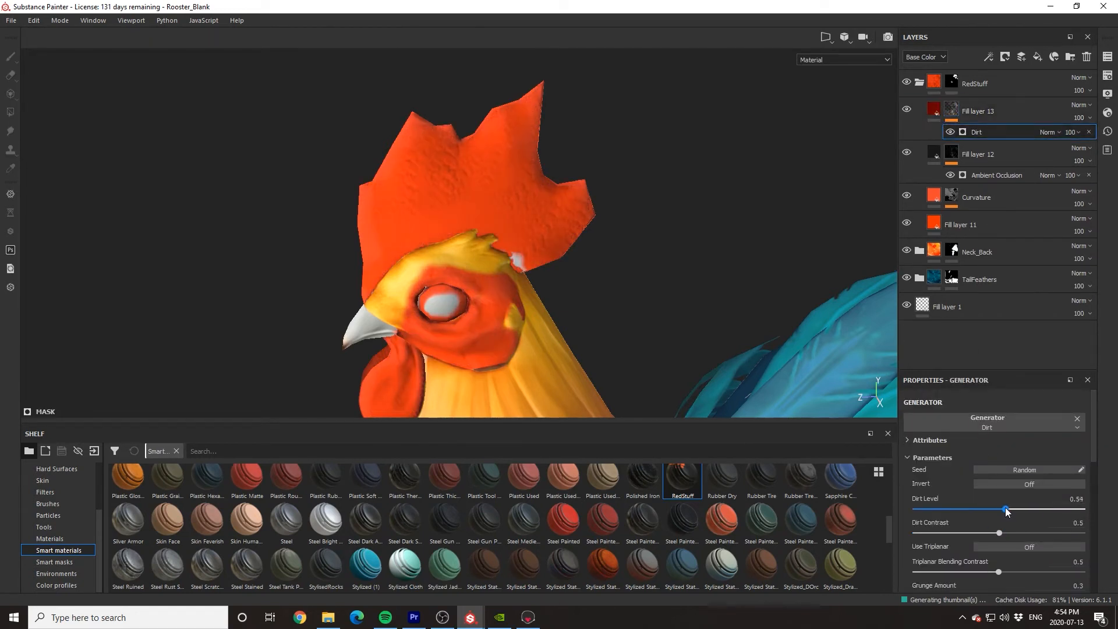
{"action": "mouse_move", "coordinate": [708, 299]}
{"action": "left_mouse_down", "text": "alt"}
{"action": "mouse_move", "coordinate": [643, 281]}
{"action": "mouse_move", "coordinate": [727, 291]}
{"action": "left_mouse_up", "text": "alt"}
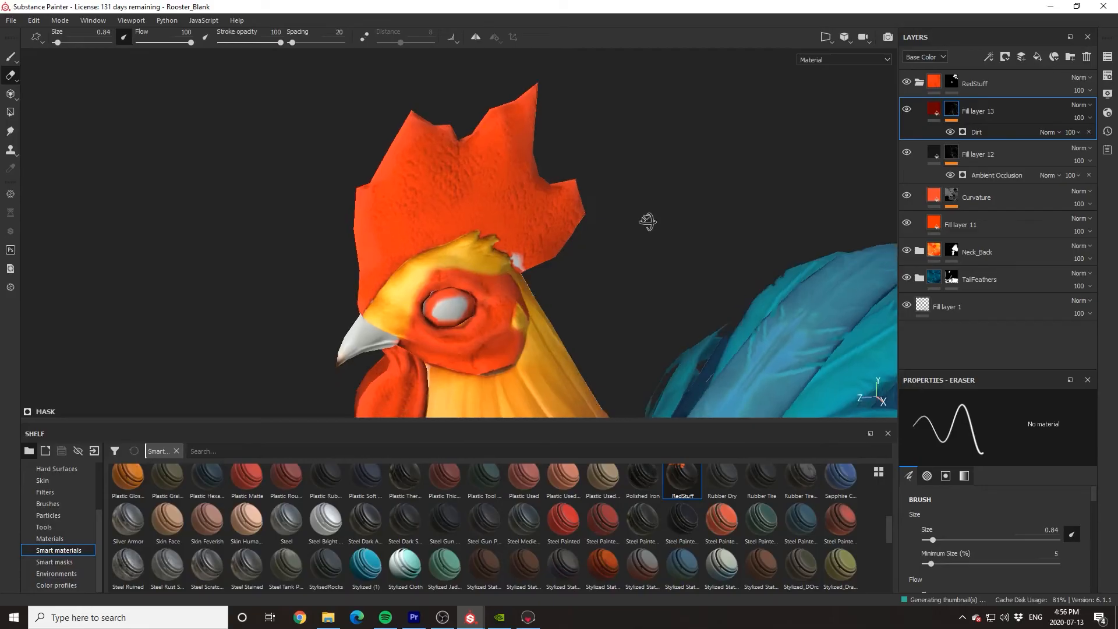
{"action": "mouse_move", "coordinate": [644, 219]}
{"action": "left_mouse_down", "text": "alt"}
{"action": "mouse_move", "coordinate": [594, 239]}
{"action": "mouse_move", "coordinate": [629, 215]}
{"action": "mouse_move", "coordinate": [608, 226]}
{"action": "left_mouse_up", "text": "alt"}
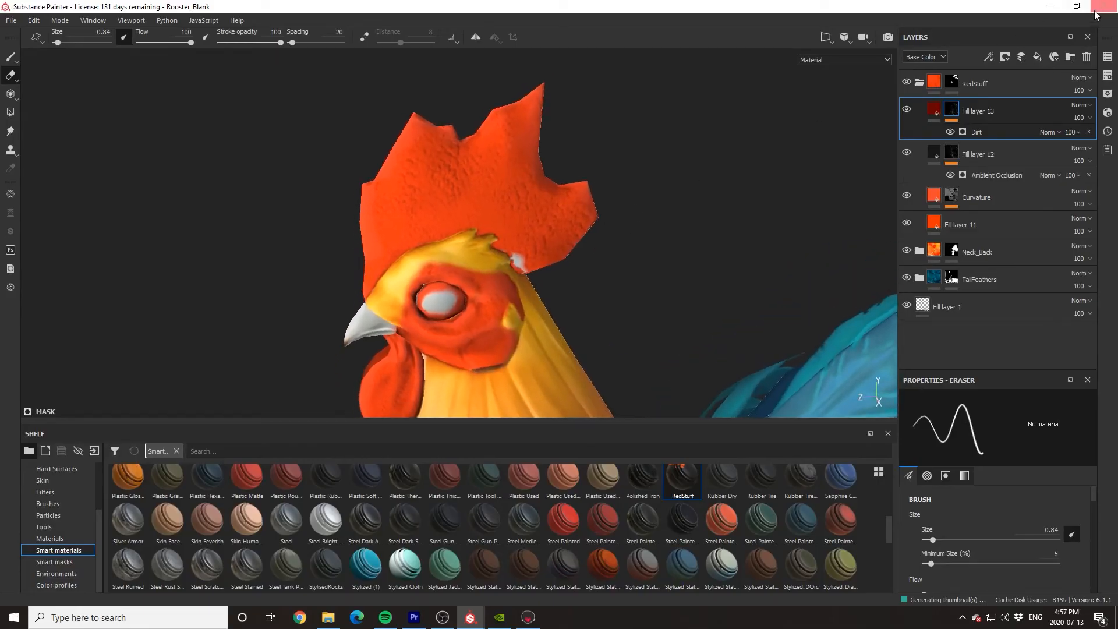
- Add a color-only fill layer above Fill layer 13 with a black mask and a Position generator, Global Balance 0.17 and Global Contrast 0.44
{"action": "left_click", "coordinate": [1040, 57]}
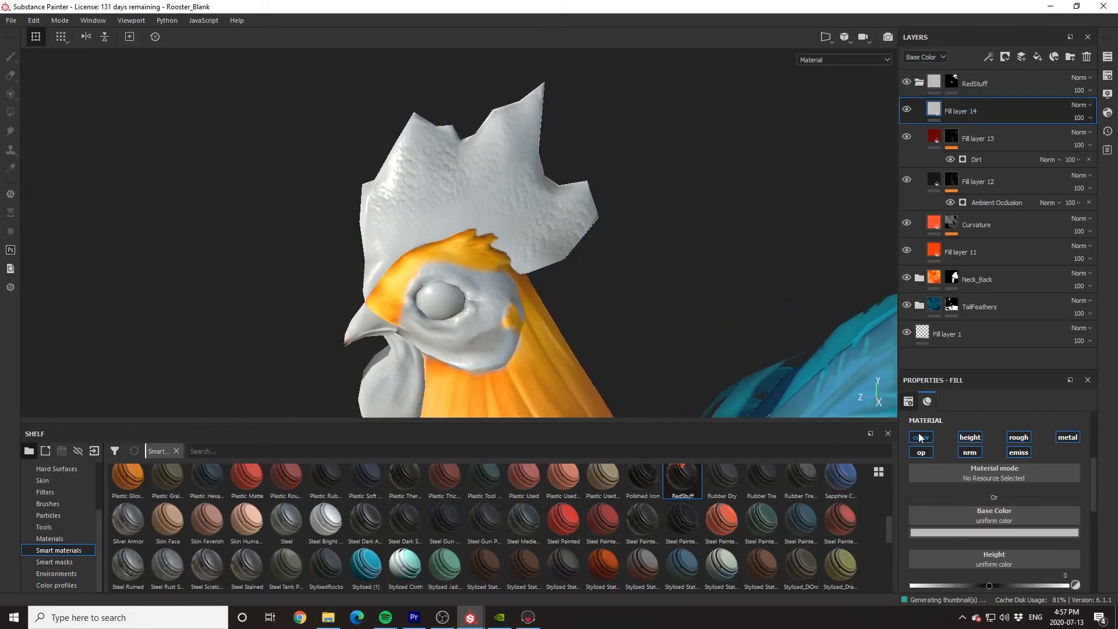
{"action": "right_click", "coordinate": [998, 112]}
{"action": "left_click", "coordinate": [993, 130]}
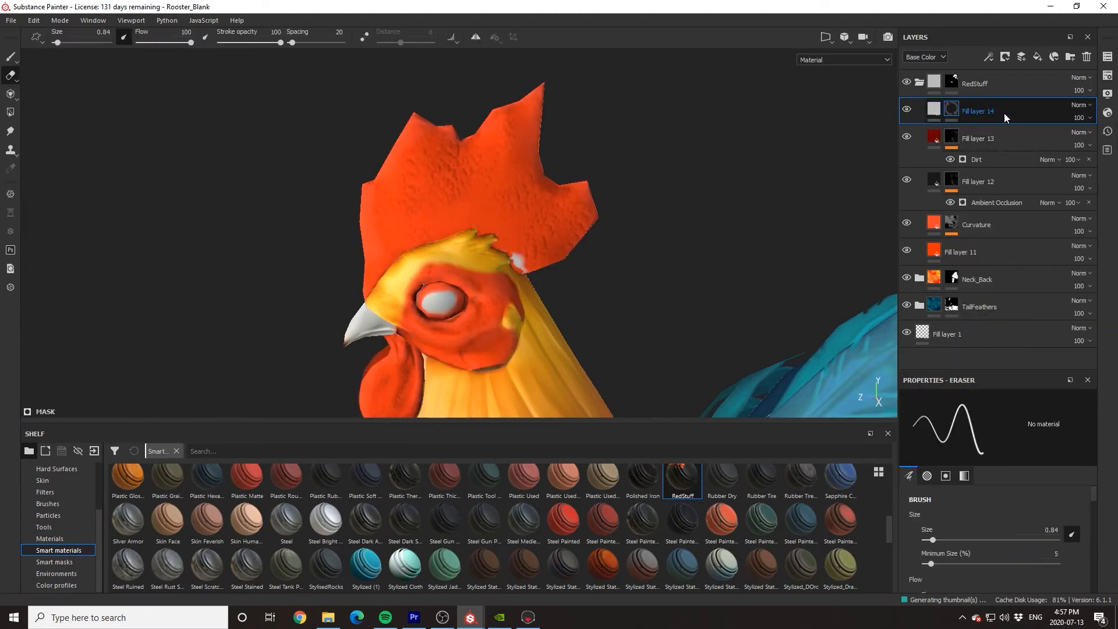
{"action": "right_click", "coordinate": [1004, 113]}
{"action": "left_click", "coordinate": [986, 480]}
{"action": "left_click", "coordinate": [993, 425]}
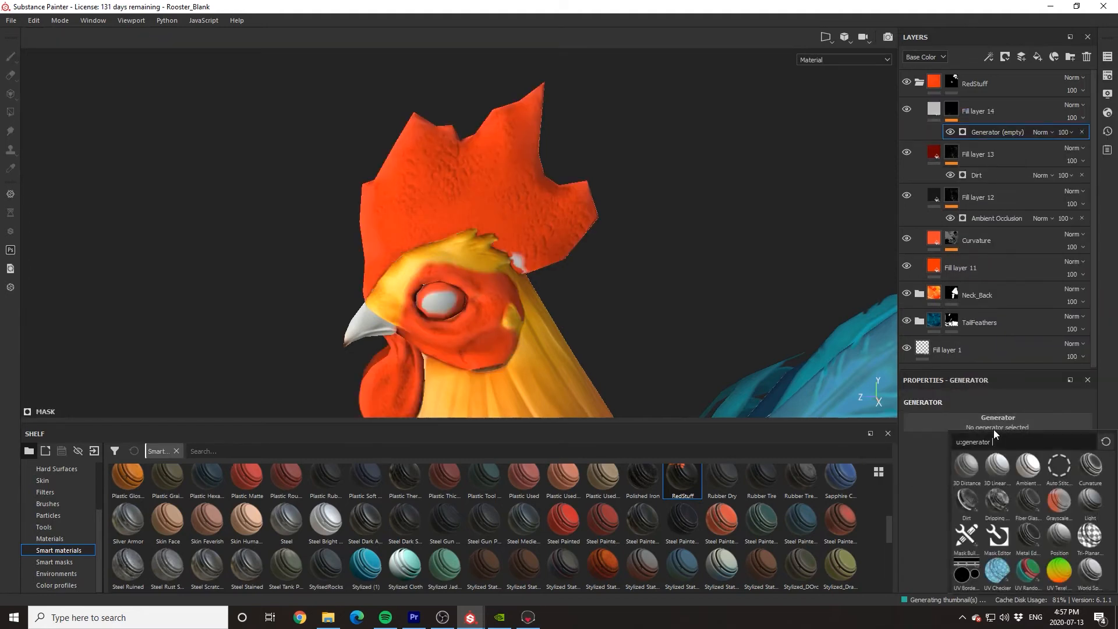
{"action": "left_click", "coordinate": [1057, 536]}
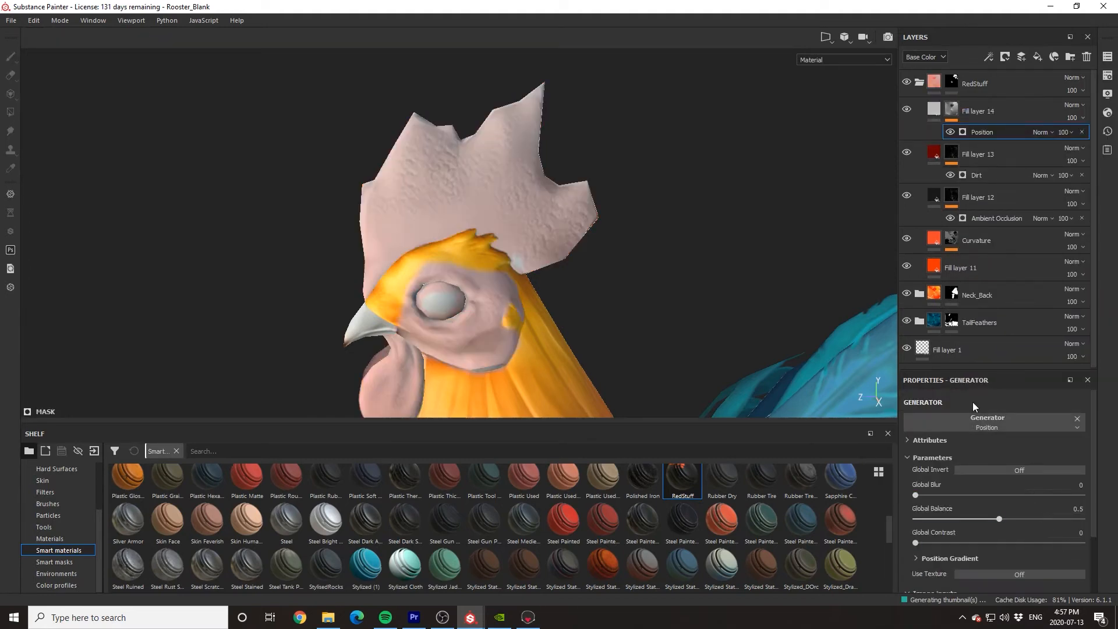
{"action": "left_click_drag", "start_coordinate": [998, 520], "coordinate": [944, 519]}
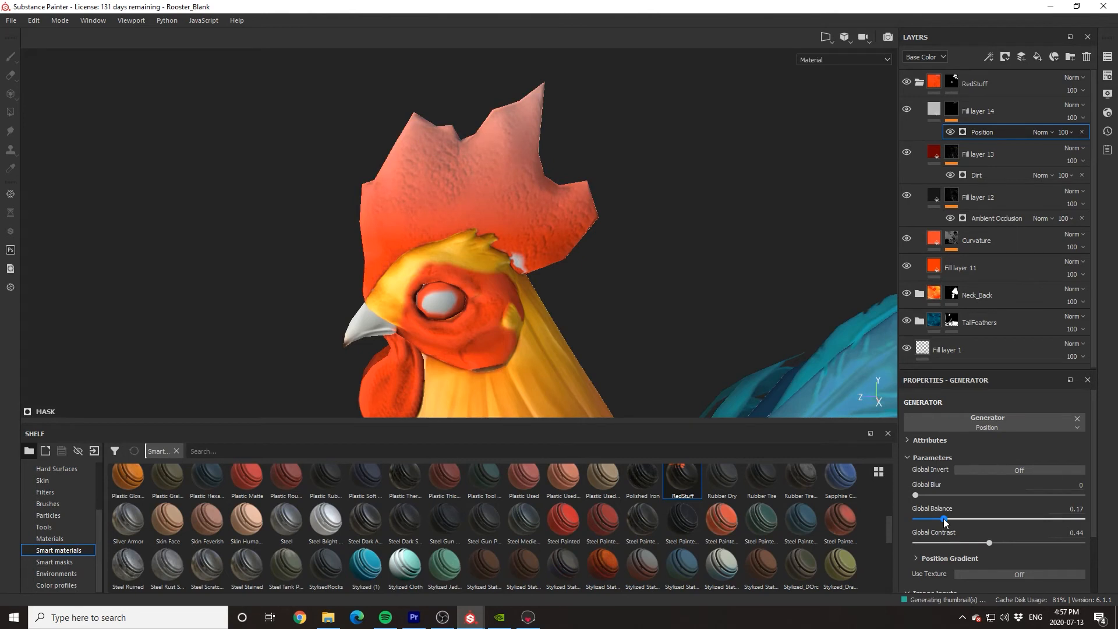
- Set the base color of the position-masked Fill layer 14 to a bright orange for the comb's upper gradient
{"action": "left_click", "coordinate": [936, 111]}
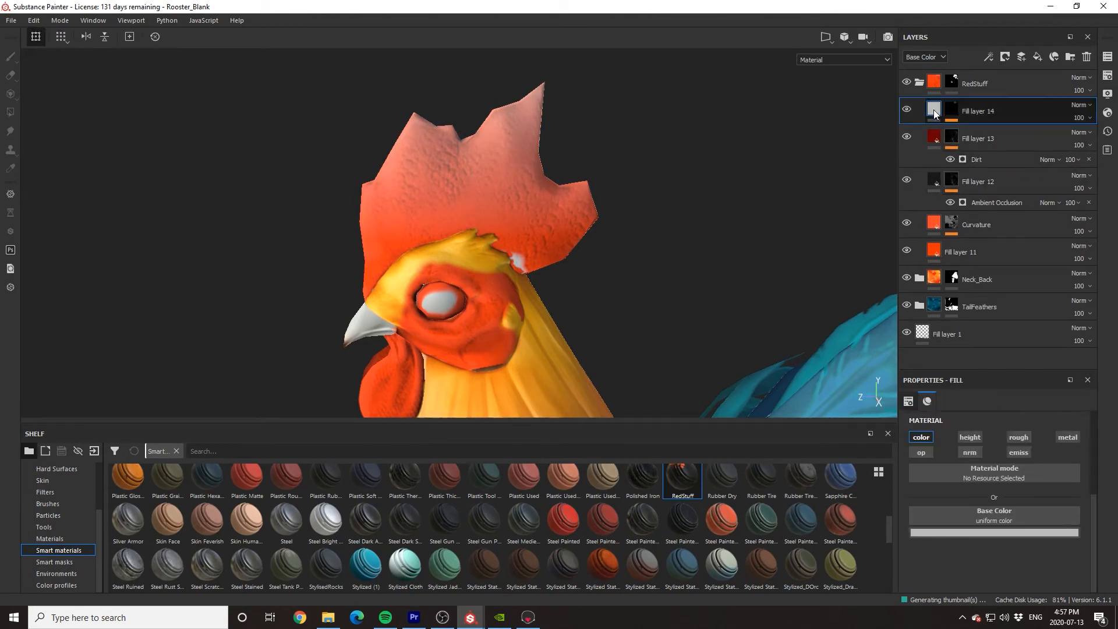
{"action": "left_click", "coordinate": [971, 533]}
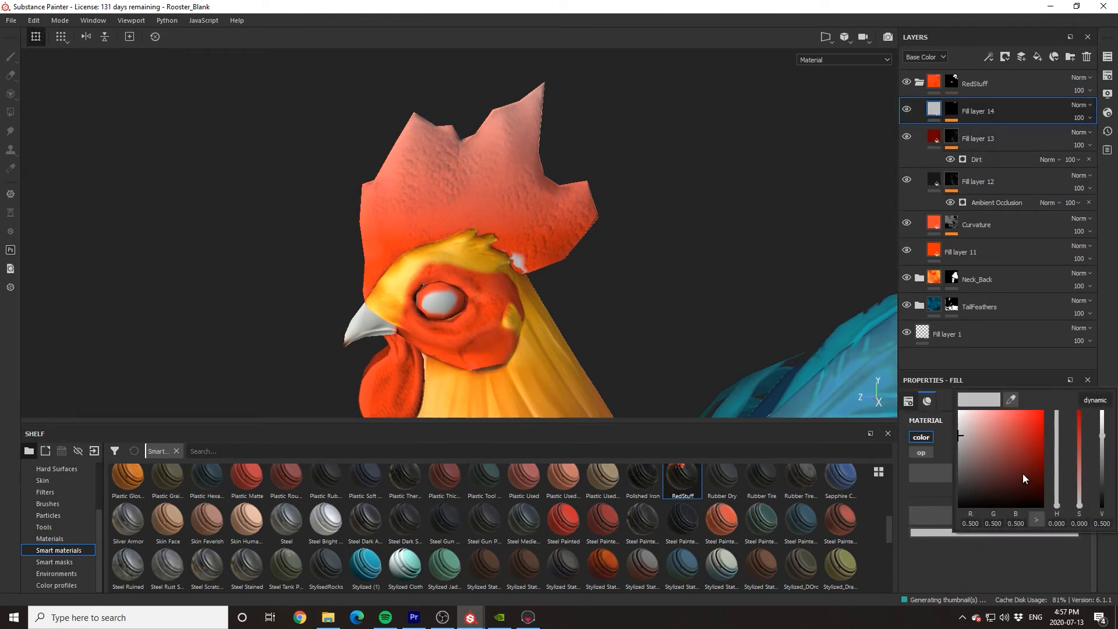
{"action": "left_click_drag", "start_coordinate": [1023, 474], "coordinate": [1041, 406]}
{"action": "left_click", "coordinate": [1057, 504]}
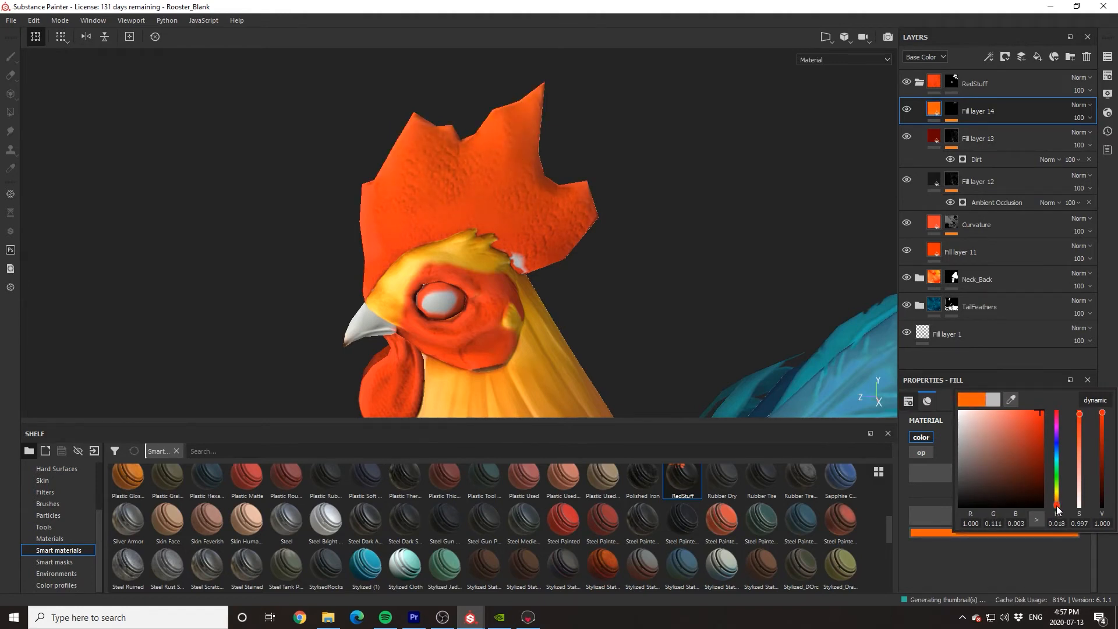
{"action": "left_click", "coordinate": [956, 106]}
{"action": "mouse_move", "coordinate": [681, 195]}
{"action": "left_mouse_down", "text": "alt"}
{"action": "mouse_move", "coordinate": [676, 202]}
{"action": "mouse_move", "coordinate": [728, 203]}
{"action": "left_mouse_up", "text": "alt"}
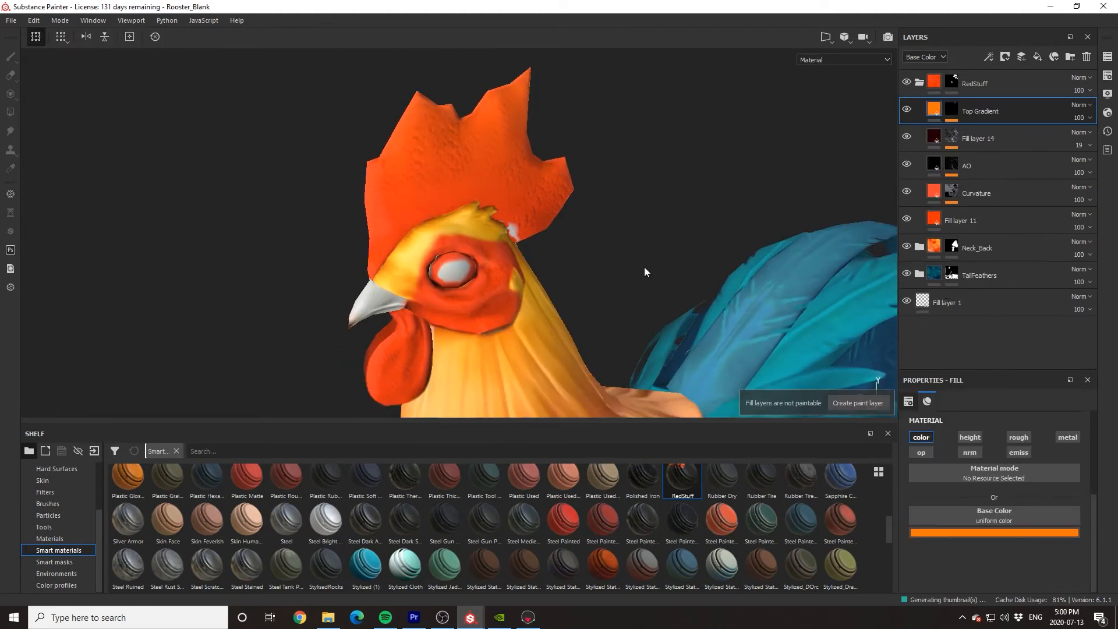
- Add a fill layer above Top Gradient in RedStuff and apply a Baked Lighting Stylized filter to it
{"action": "mouse_move", "coordinate": [644, 267]}
{"action": "left_mouse_down", "text": "alt"}
{"action": "mouse_move", "coordinate": [561, 285]}
{"action": "mouse_move", "coordinate": [649, 271]}
{"action": "left_mouse_up", "text": "alt"}
{"action": "middle_click_drag", "start_coordinate": [648, 270], "coordinate": [548, 236], "text": "alt"}
{"action": "scroll", "coordinate": [548, 236], "scroll_direction": "down", "scroll_amount": 3}
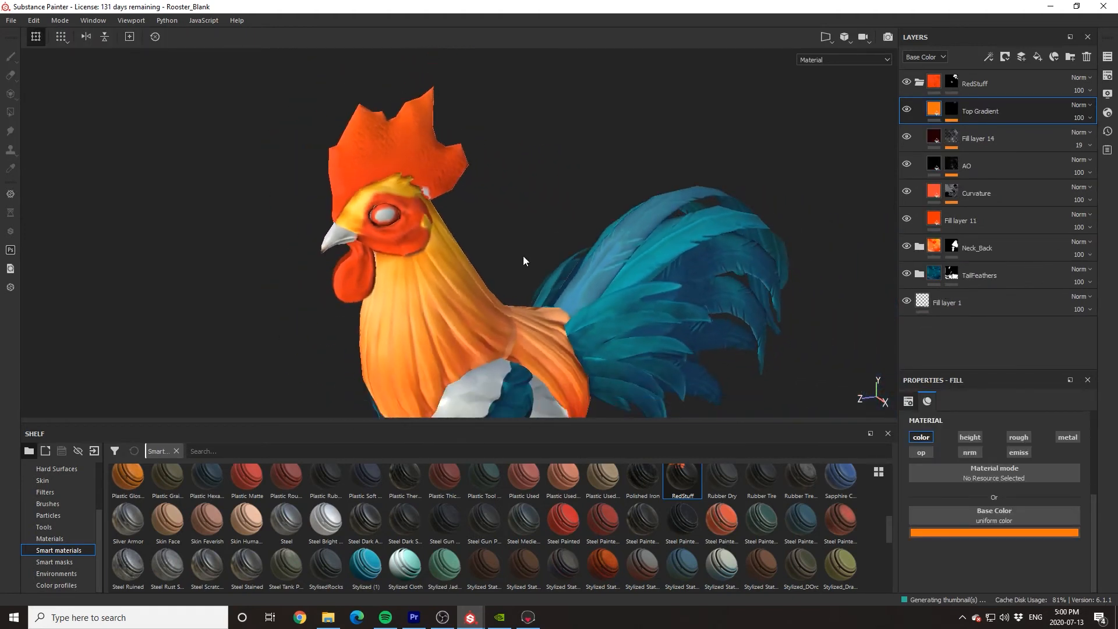
{"action": "left_click_drag", "start_coordinate": [523, 257], "coordinate": [535, 252], "text": "alt"}
{"action": "scroll", "coordinate": [474, 213], "scroll_direction": "up", "scroll_amount": 5}
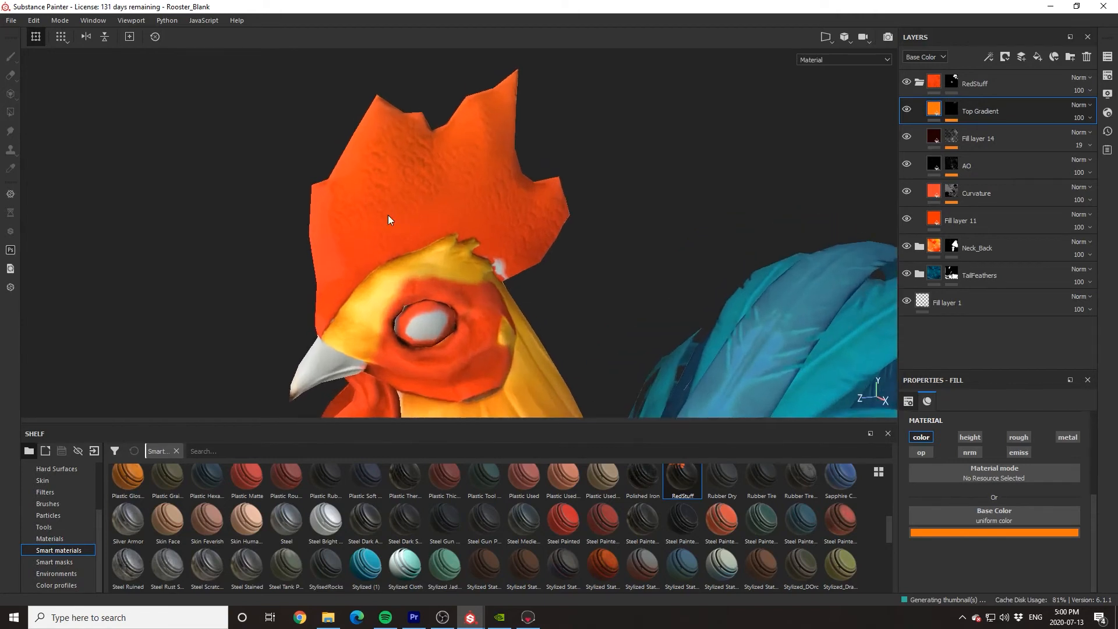
{"action": "left_click", "coordinate": [1036, 57]}
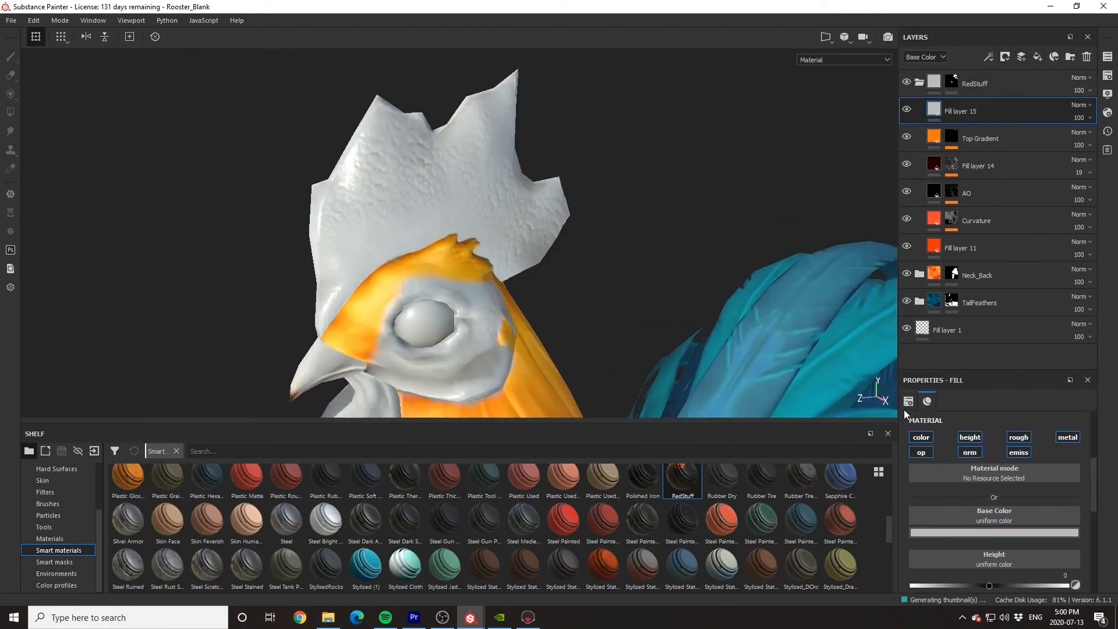
{"action": "right_click", "coordinate": [994, 109]}
{"action": "left_click", "coordinate": [990, 546]}
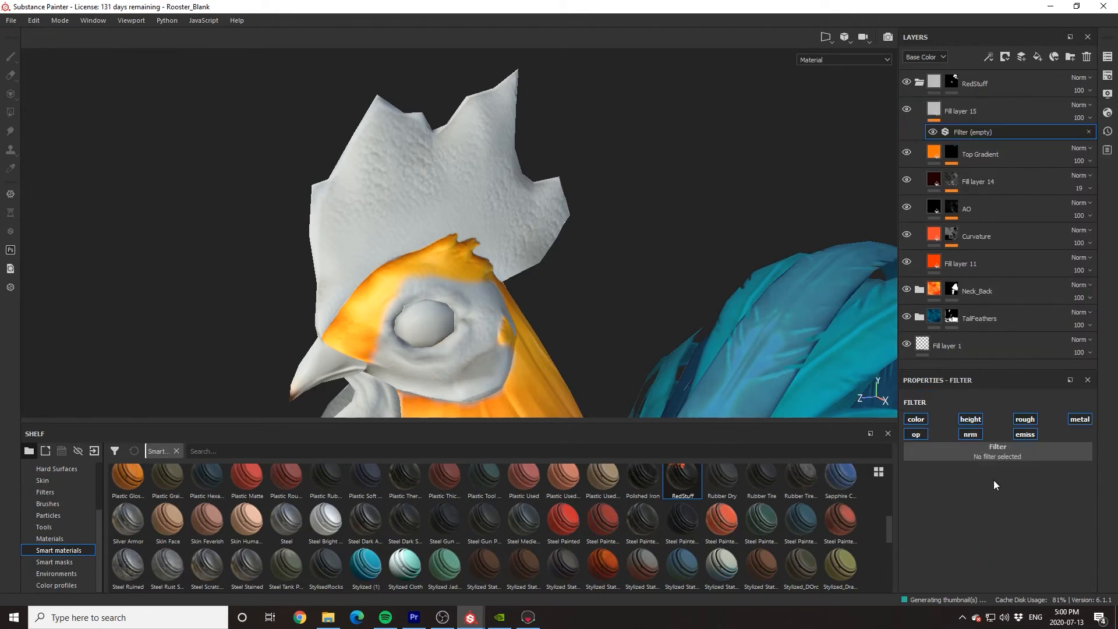
{"action": "left_click", "coordinate": [940, 453]}
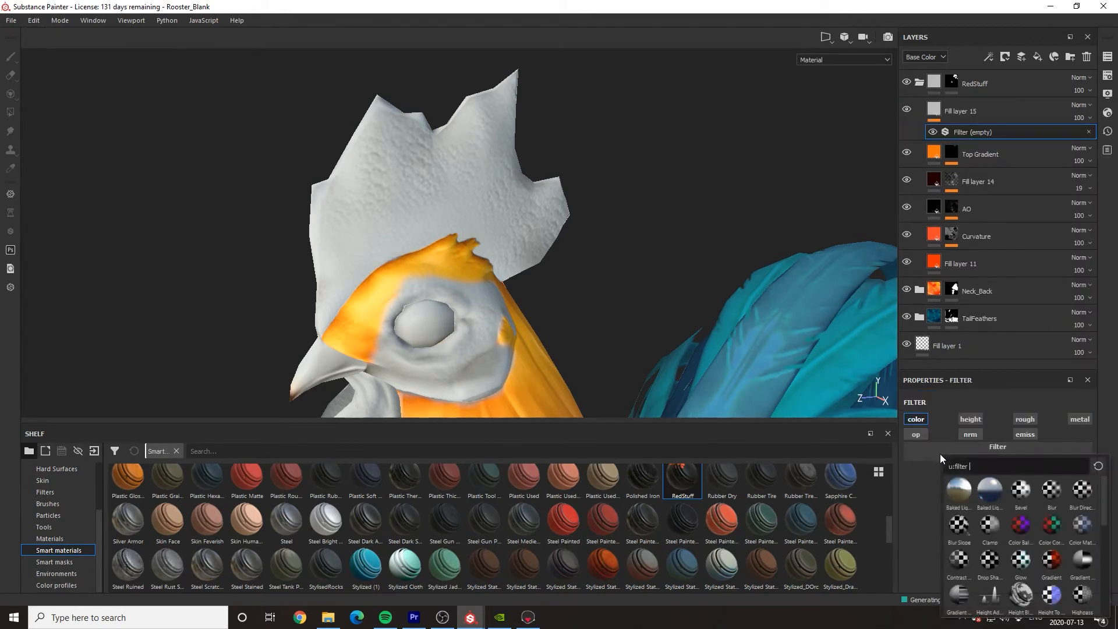
{"action": "left_click", "coordinate": [979, 492]}
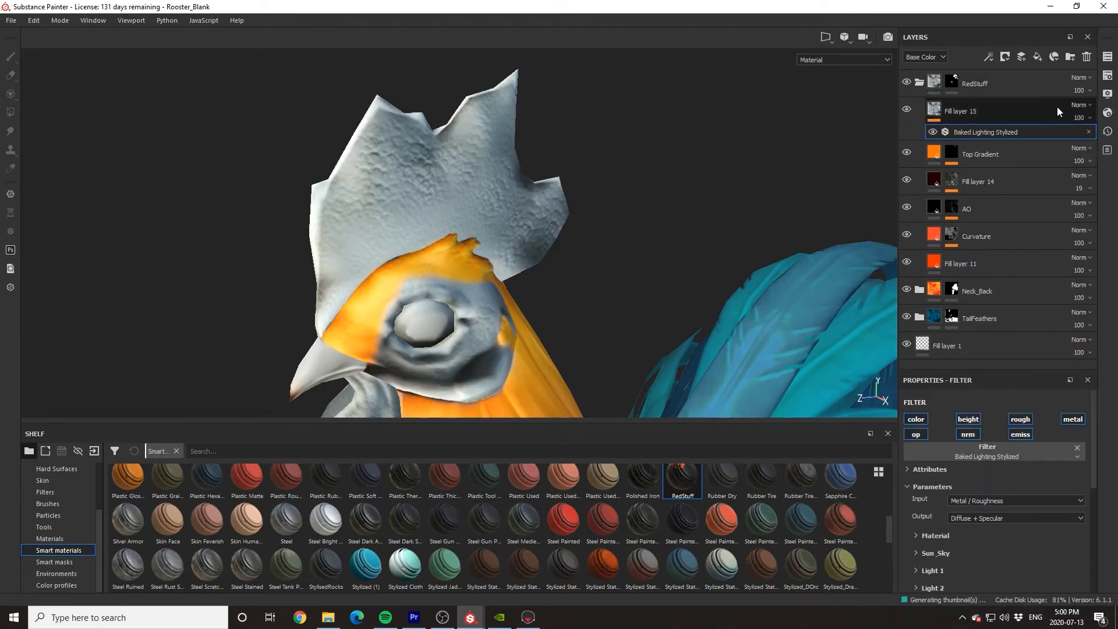
- Blend the baked lighting Fill layer 15 as Soft light, compare it on and off, and set its opacity to 56
{"action": "left_click", "coordinate": [1078, 105]}
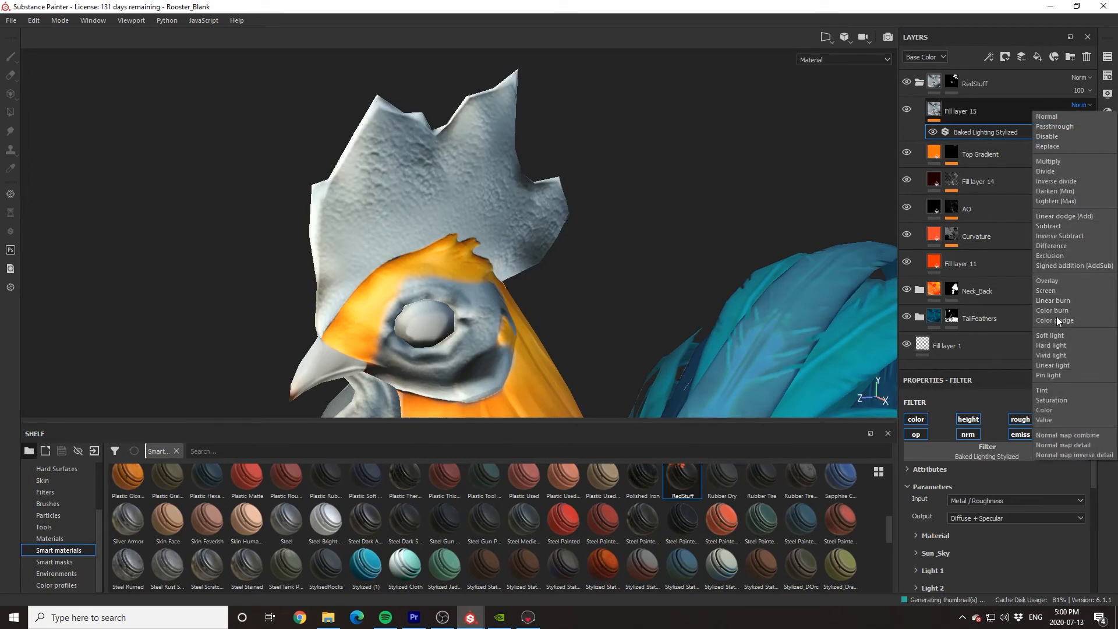
{"action": "left_click", "coordinate": [1051, 335]}
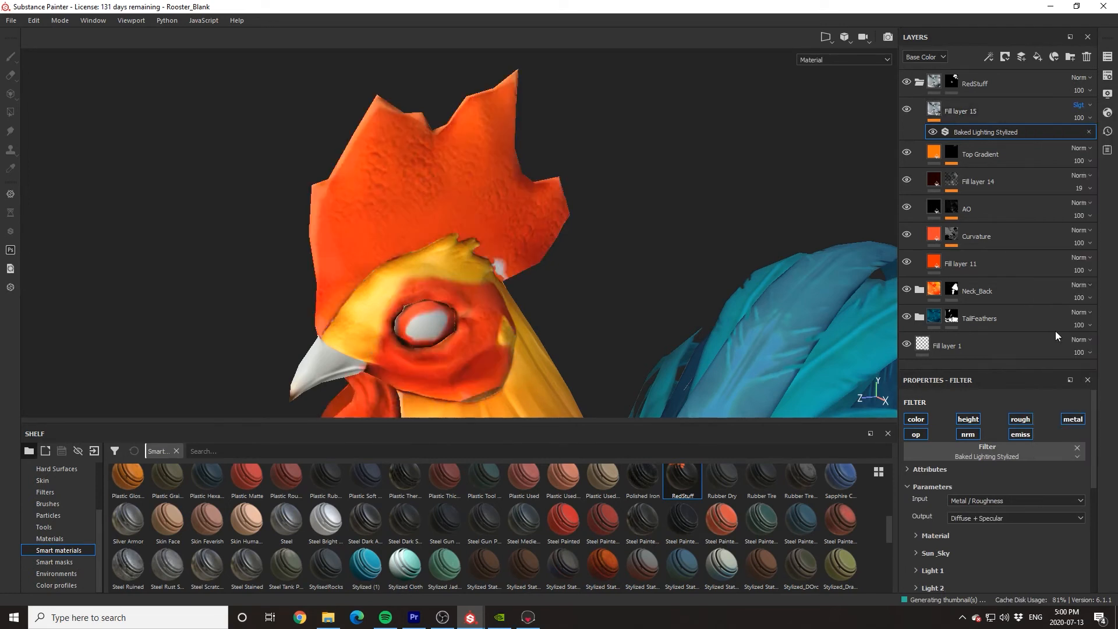
{"action": "left_click", "coordinate": [907, 108]}
{"action": "left_click", "coordinate": [907, 109]}
{"action": "scroll", "coordinate": [658, 218], "scroll_direction": "down", "scroll_amount": 5}
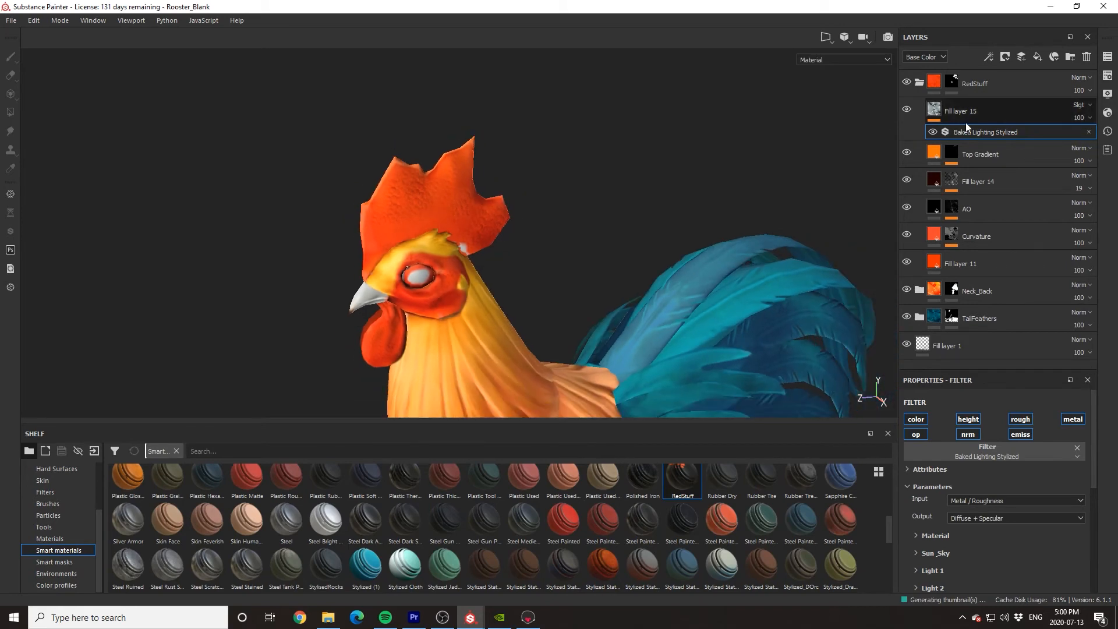
{"action": "left_click", "coordinate": [1078, 118]}
{"action": "left_click", "coordinate": [1088, 140]}
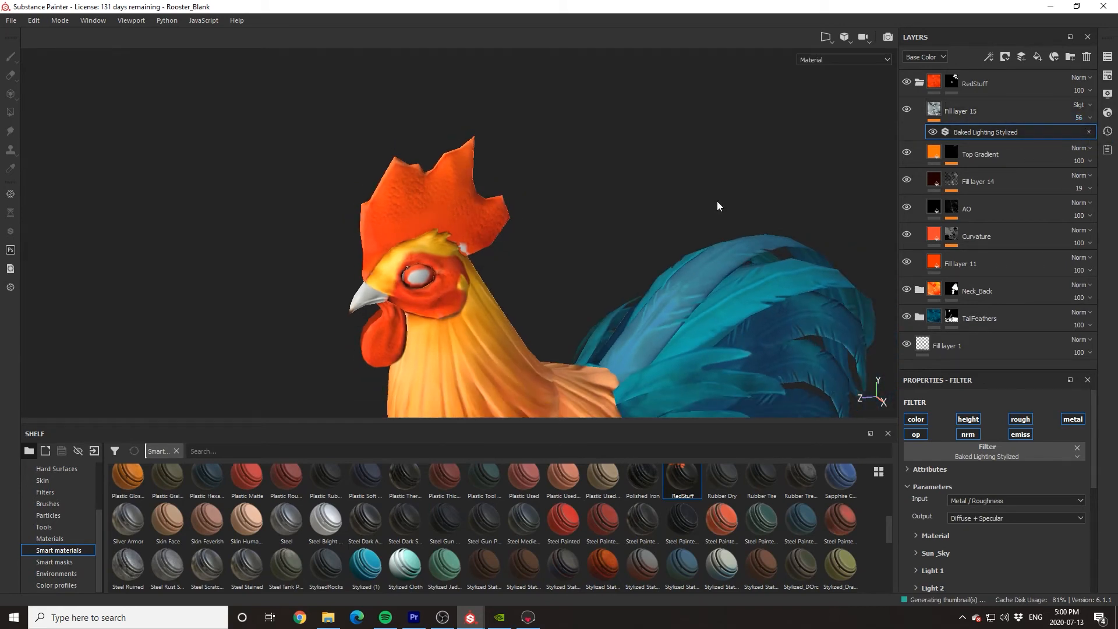
{"action": "left_click_drag", "start_coordinate": [718, 204], "coordinate": [675, 217], "text": "alt"}
{"action": "key", "text": "super"}
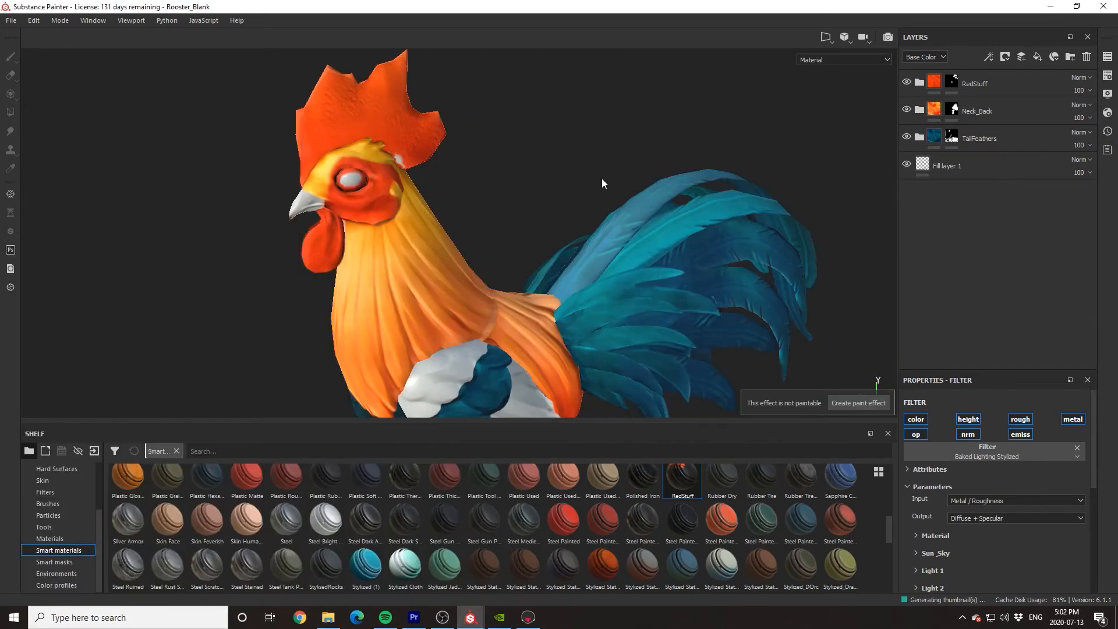
- Examine the rooster's untextured legs and feet up close
{"action": "left_click_drag", "start_coordinate": [602, 181], "coordinate": [553, 187], "text": "alt"}
{"action": "scroll", "coordinate": [553, 187], "scroll_direction": "down", "scroll_amount": 3}
{"action": "middle_click_drag", "start_coordinate": [527, 373], "coordinate": [542, 190], "text": "alt"}
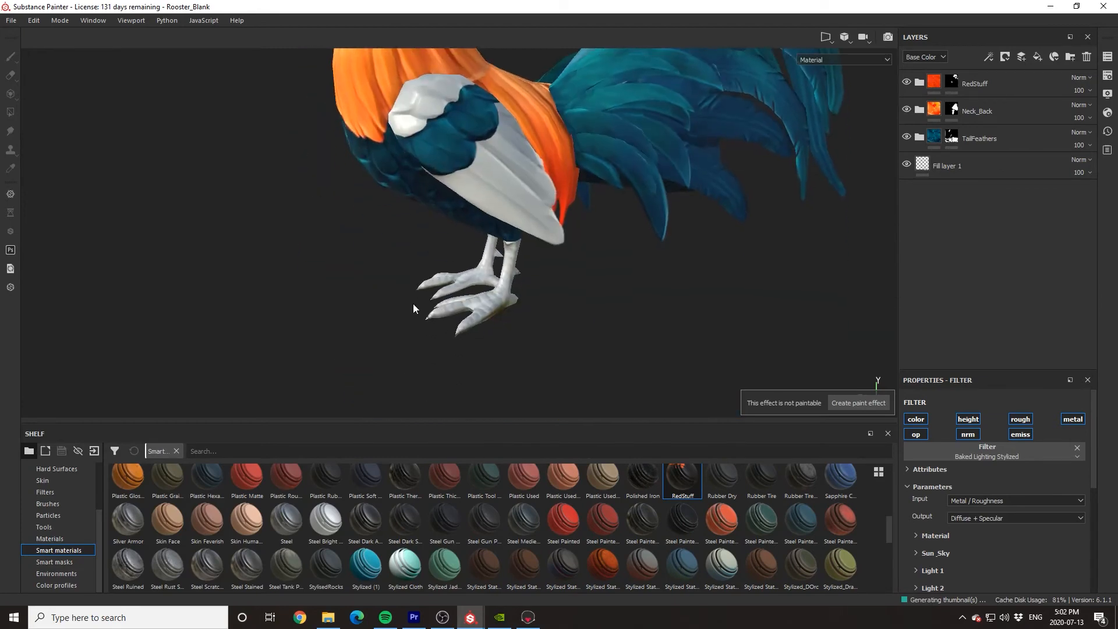
{"action": "scroll", "coordinate": [464, 281], "scroll_direction": "up", "scroll_amount": 6}
{"action": "scroll", "coordinate": [482, 305], "scroll_direction": "up", "scroll_amount": 1}
{"action": "scroll", "coordinate": [482, 305], "scroll_direction": "down", "scroll_amount": 3}
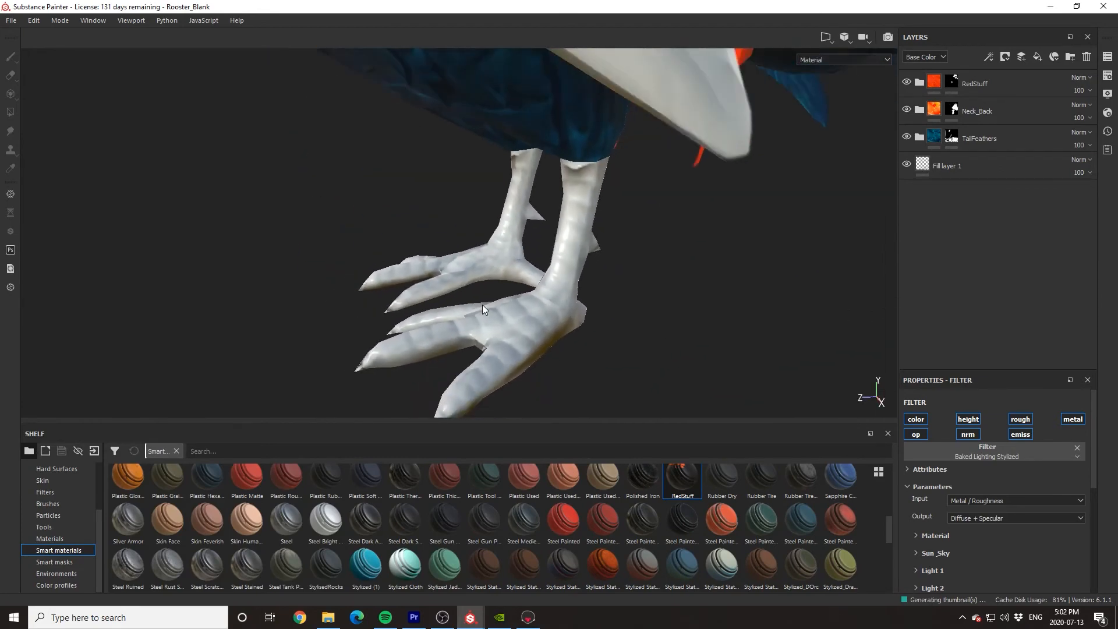
{"action": "scroll", "coordinate": [482, 305], "scroll_direction": "up", "scroll_amount": 3}
{"action": "scroll", "coordinate": [482, 305], "scroll_direction": "down", "scroll_amount": 3}
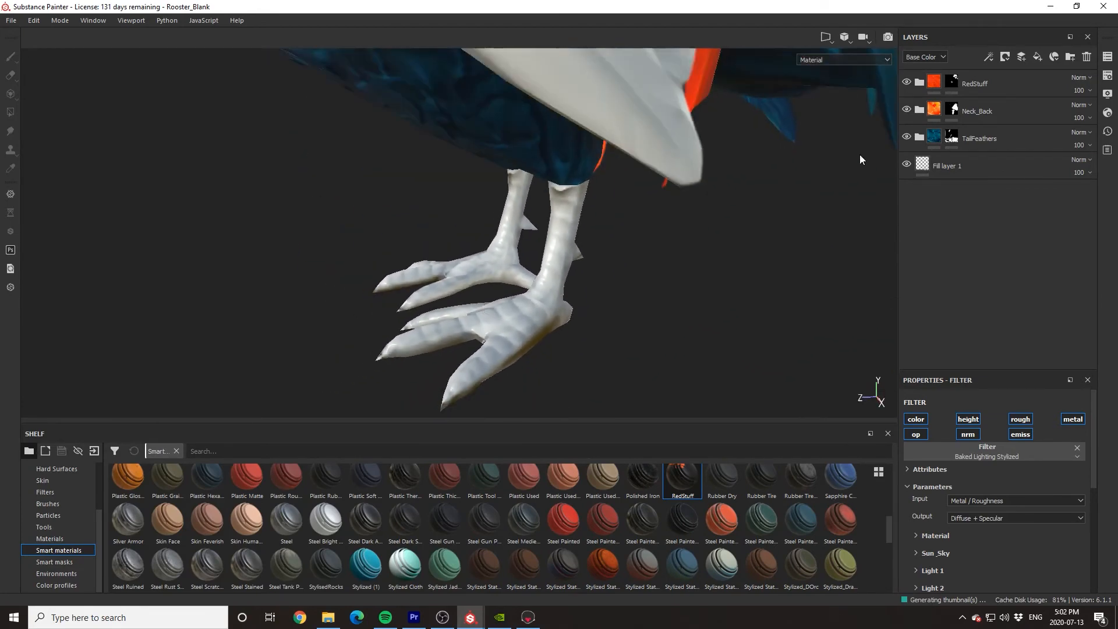
- Create a folder above RedStuff containing a new fill layer, and add a black mask to the folder
{"action": "left_click", "coordinate": [1070, 56]}
{"action": "left_click_drag", "start_coordinate": [1005, 103], "coordinate": [954, 83]}
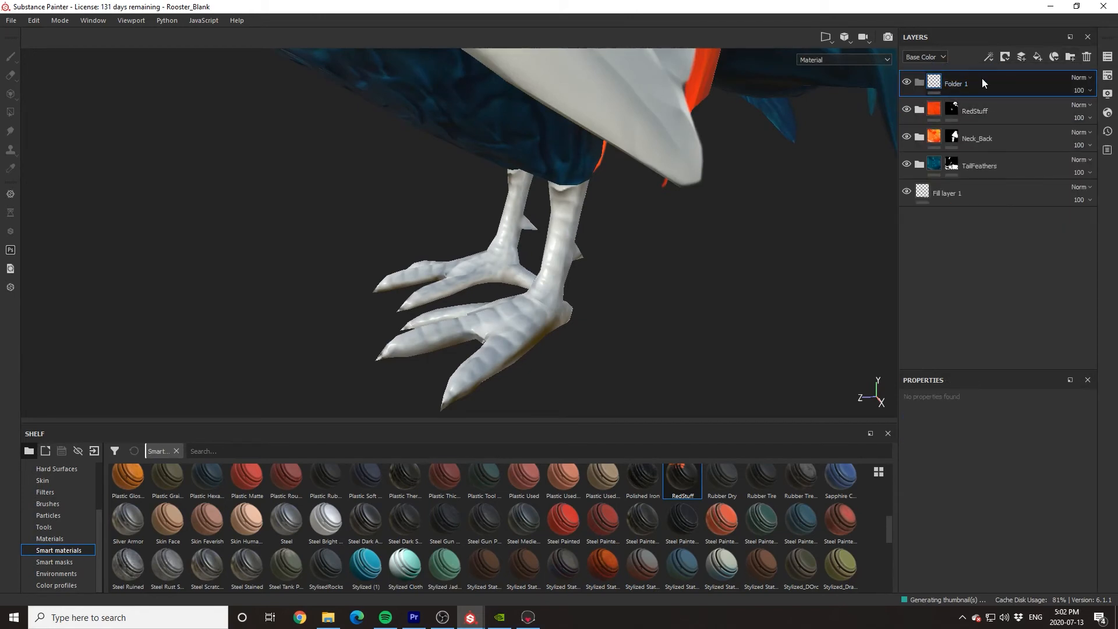
{"action": "left_click", "coordinate": [1036, 57]}
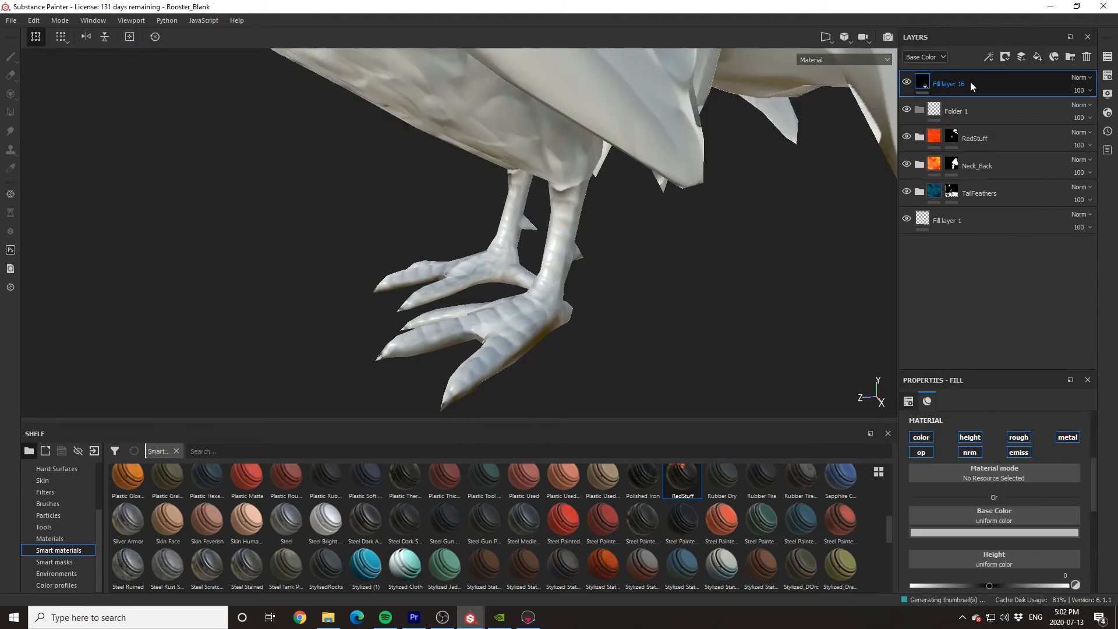
{"action": "left_click", "coordinate": [984, 82]}
{"action": "right_click", "coordinate": [984, 81]}
{"action": "left_click", "coordinate": [984, 93]}
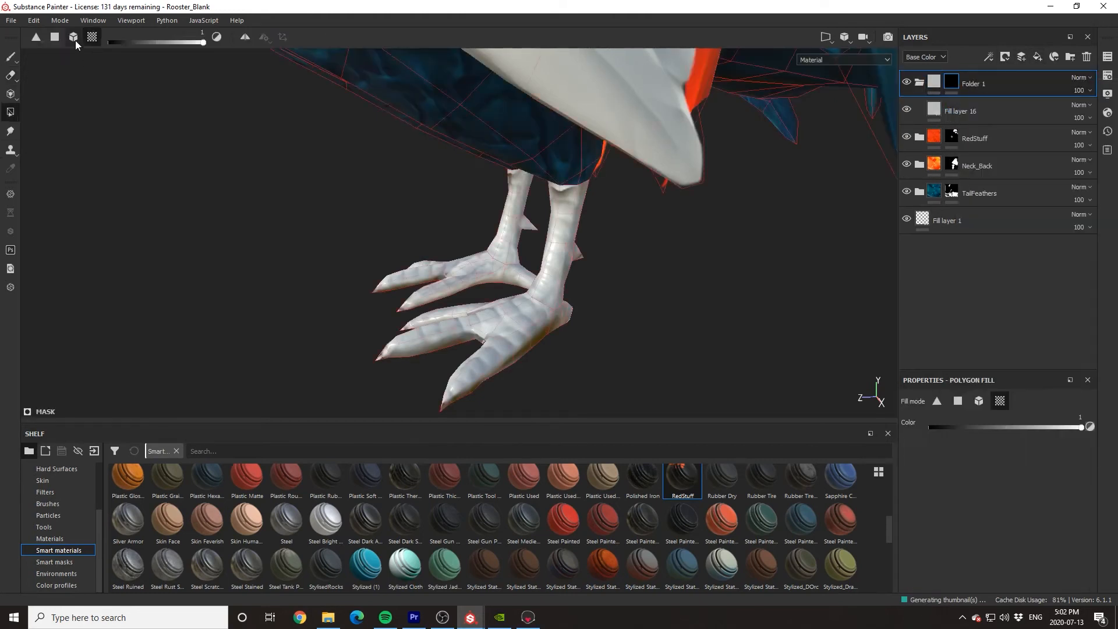
- Limit Fill layer 16 to the color channel and set its base color to a dark orange
{"action": "left_click", "coordinate": [963, 110]}
{"action": "left_click", "coordinate": [927, 402]}
{"action": "left_click", "coordinate": [1010, 532]}
{"action": "left_click", "coordinate": [1056, 501]}
{"action": "left_click_drag", "start_coordinate": [1018, 445], "coordinate": [1043, 441]}
- Reveal the rooster's legs and feet in Folder 1's mask with polygon fill
{"action": "left_click", "coordinate": [952, 81]}
{"action": "left_click_drag", "start_coordinate": [394, 211], "coordinate": [542, 367]}
{"action": "left_click_drag", "start_coordinate": [373, 303], "coordinate": [571, 384], "text": "alt"}
{"action": "left_click_drag", "start_coordinate": [344, 216], "coordinate": [330, 294], "text": "alt"}
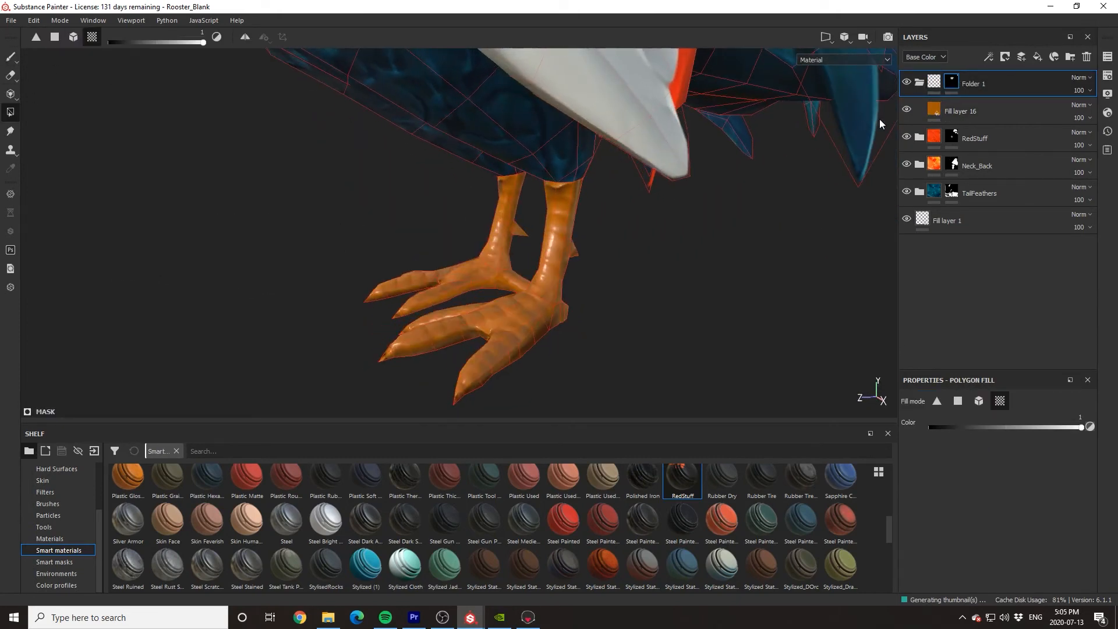
- Enable the roughness channel on the orange Fill layer 16 and raise its roughness close to the maximum
{"action": "left_click", "coordinate": [979, 102]}
{"action": "left_click", "coordinate": [969, 534]}
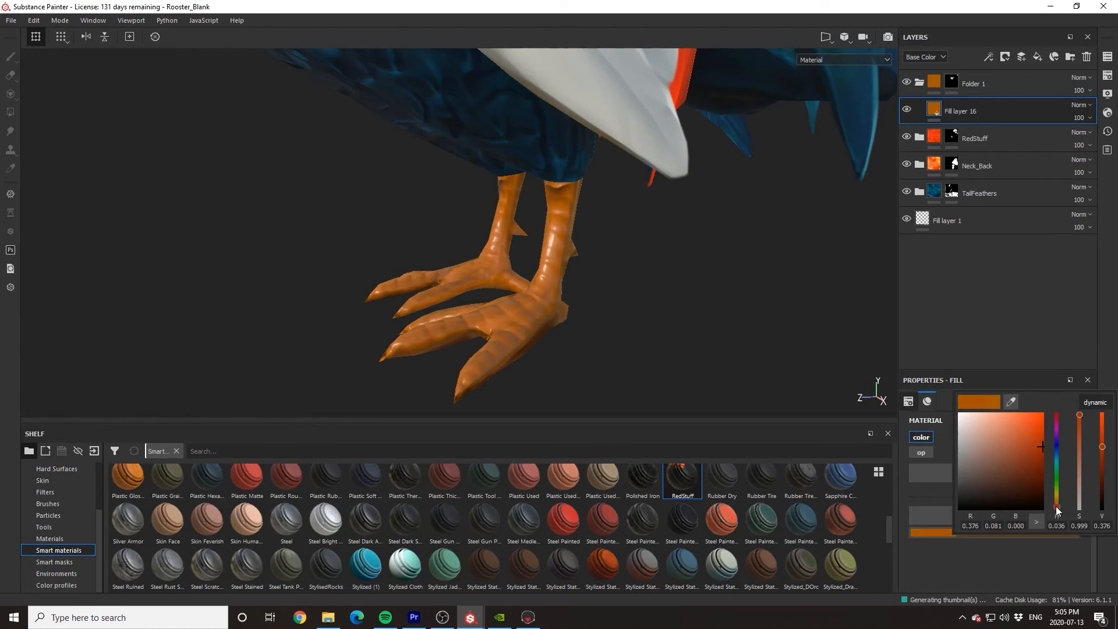
{"action": "left_click", "coordinate": [962, 111]}
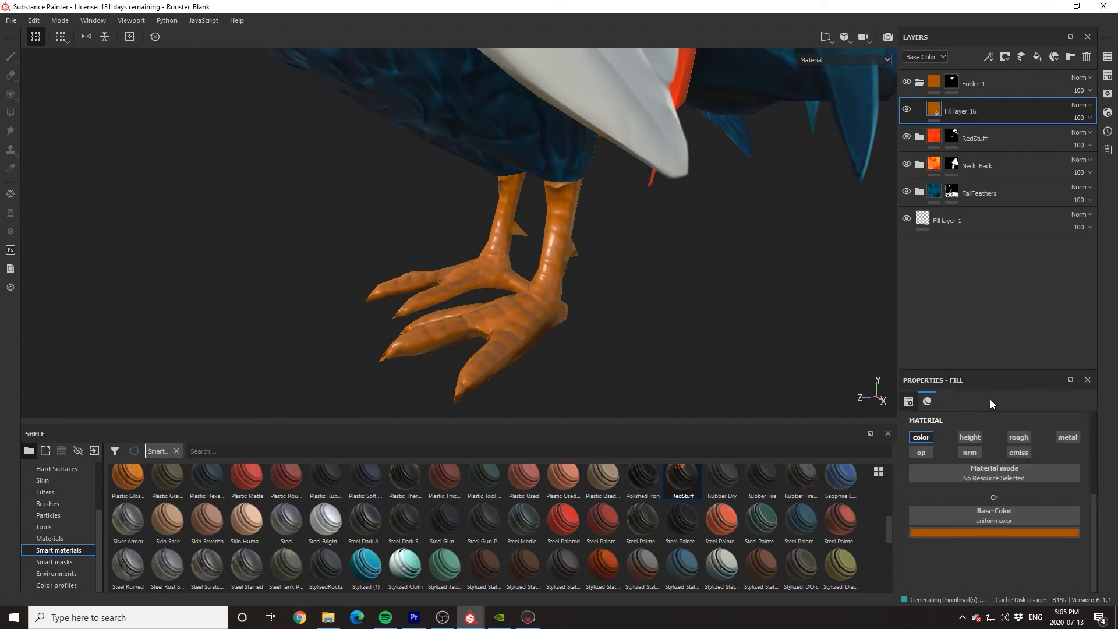
{"action": "left_click", "coordinate": [1018, 437]}
{"action": "left_click_drag", "start_coordinate": [1013, 587], "coordinate": [1079, 583]}
- Add a fill layer above Fill layer 16 with a black mask driven by a Dirt generator
{"action": "left_click", "coordinate": [1037, 56]}
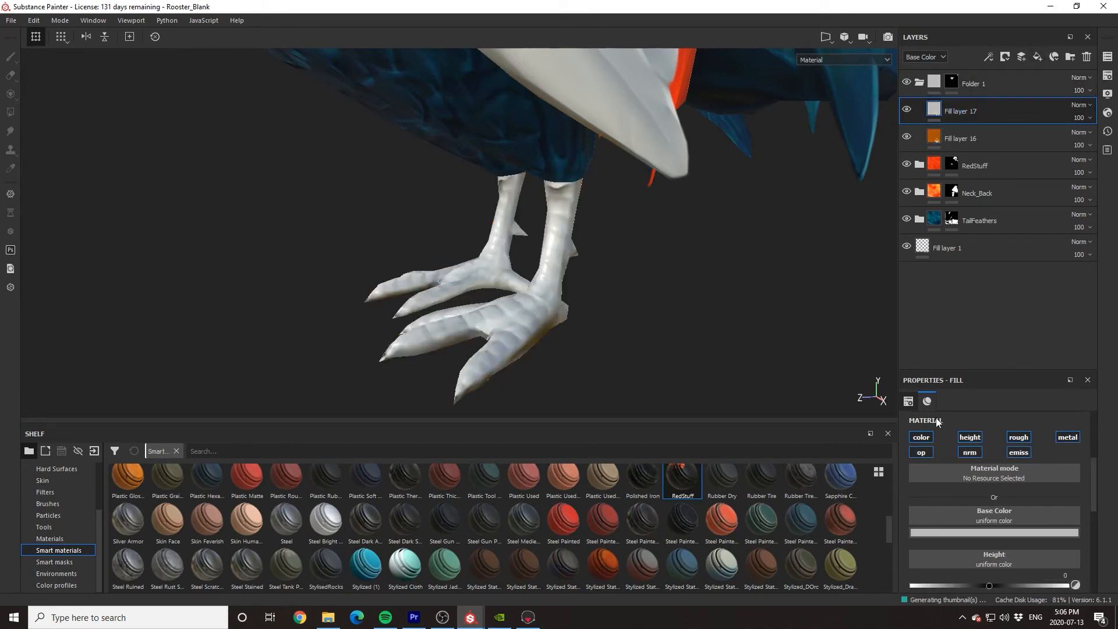
{"action": "right_click", "coordinate": [993, 109]}
{"action": "left_click", "coordinate": [998, 127]}
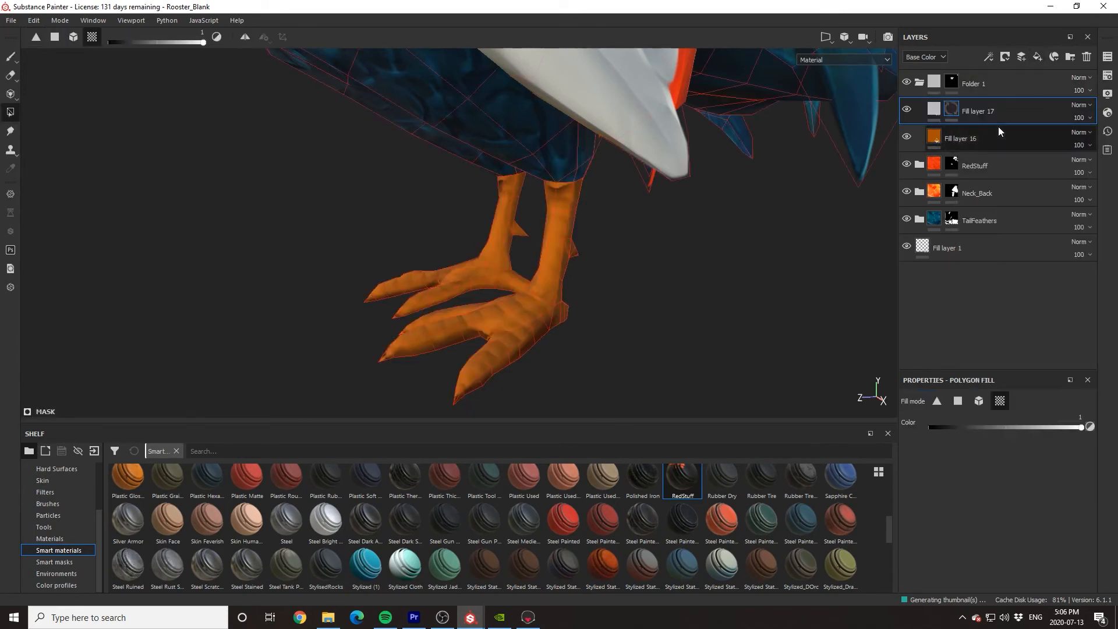
{"action": "right_click", "coordinate": [1008, 111]}
{"action": "left_click", "coordinate": [994, 475]}
{"action": "left_click", "coordinate": [996, 427]}
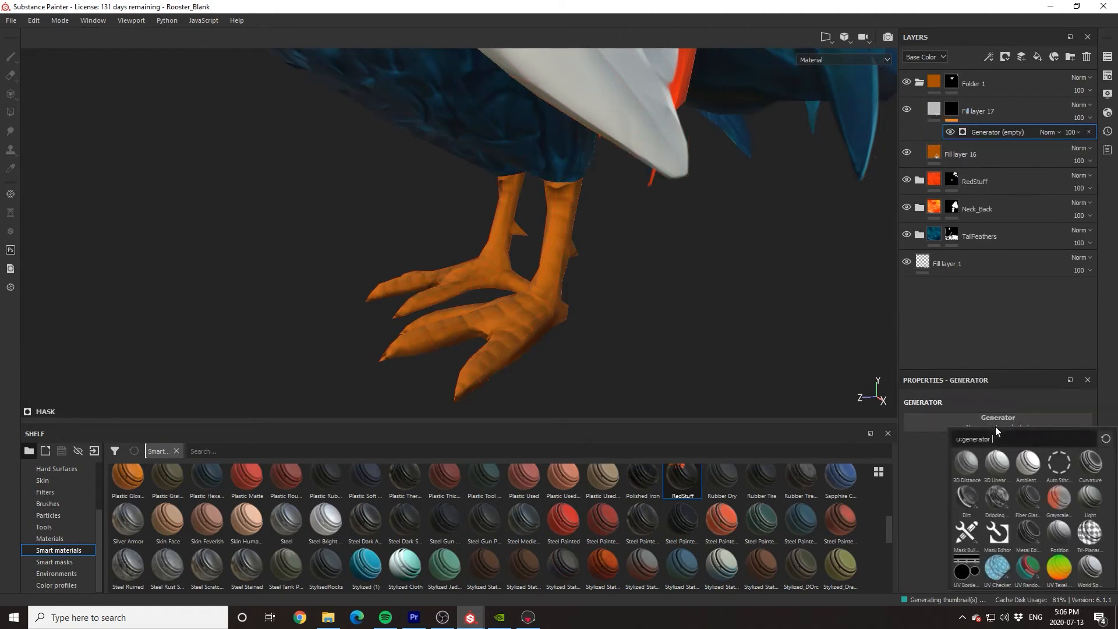
{"action": "left_click", "coordinate": [966, 496]}
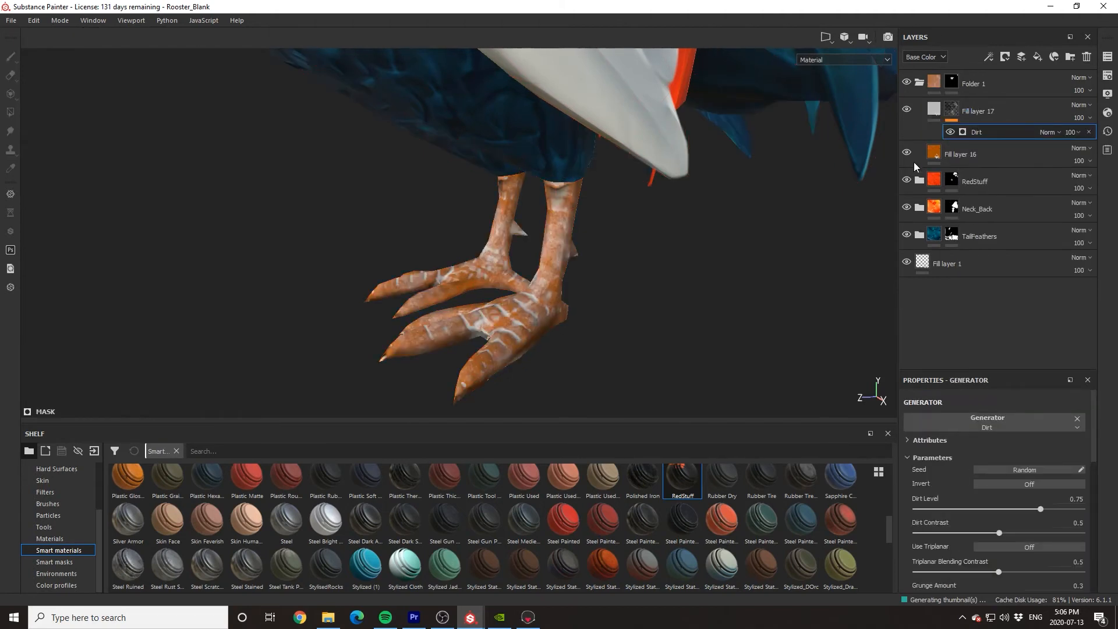
- Set the dirt Fill layer 17 to a dark purple base color and lower its opacity to 59
{"action": "left_click", "coordinate": [933, 110]}
{"action": "left_click", "coordinate": [958, 532]}
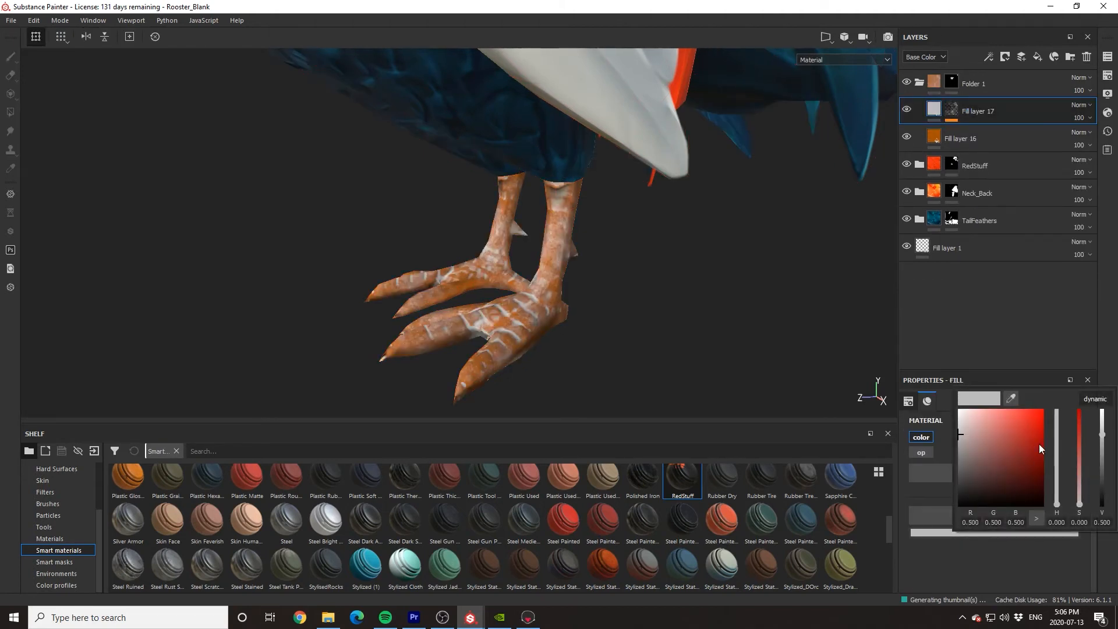
{"action": "left_click_drag", "start_coordinate": [1056, 499], "coordinate": [1063, 435]}
{"action": "left_click_drag", "start_coordinate": [1038, 477], "coordinate": [1043, 485]}
{"action": "left_click", "coordinate": [1079, 118]}
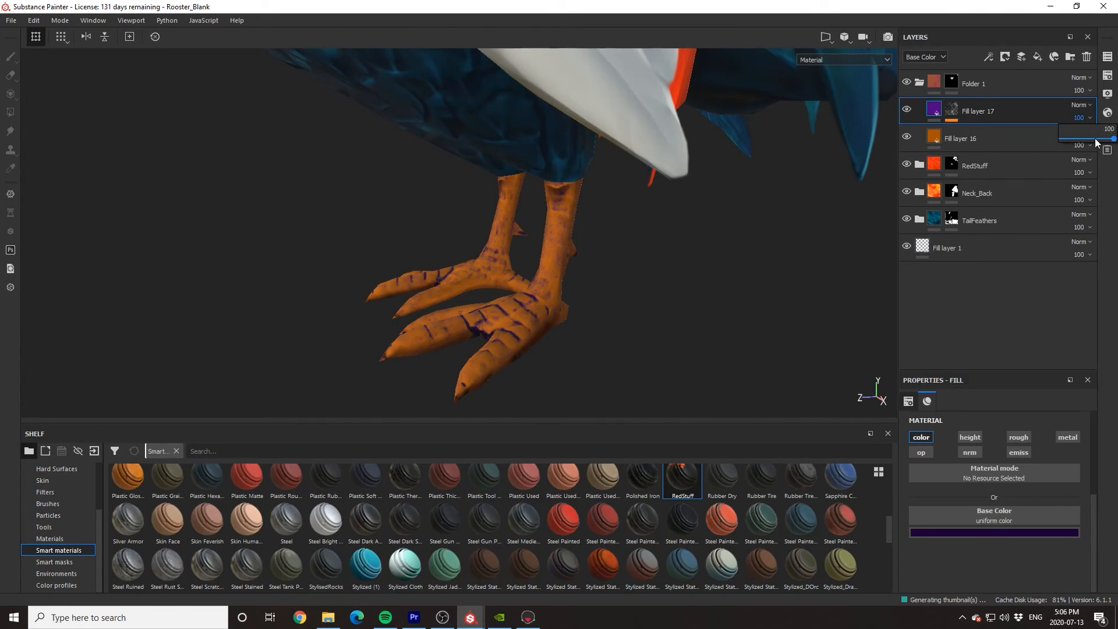
{"action": "left_click", "coordinate": [1090, 139]}
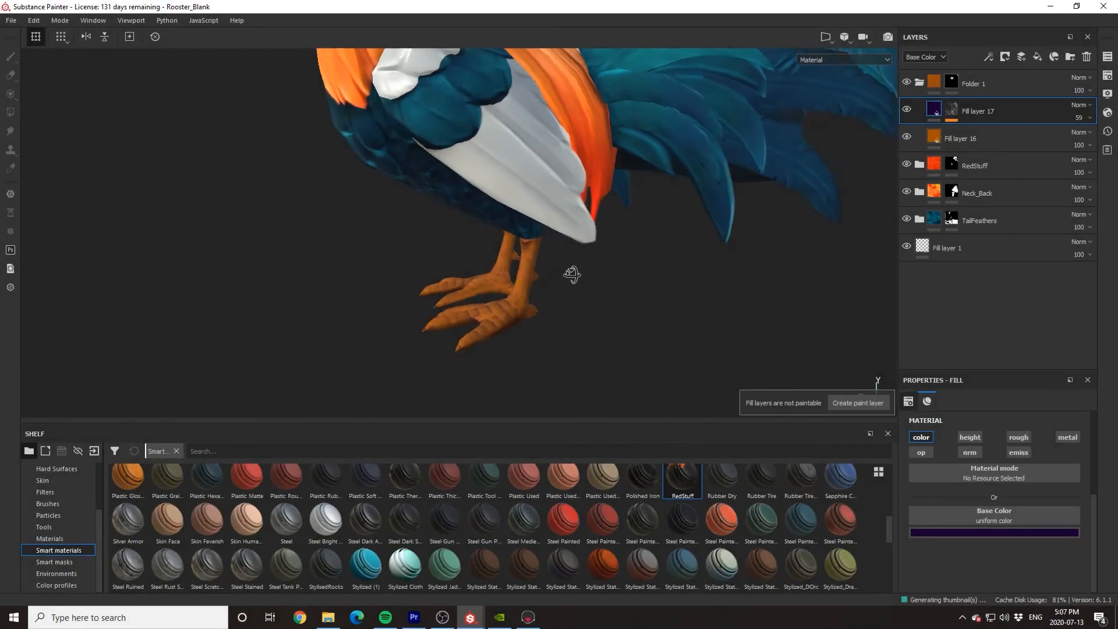
{"action": "mouse_move", "coordinate": [569, 272]}
{"action": "left_mouse_down", "text": "alt"}
{"action": "mouse_move", "coordinate": [581, 252]}
{"action": "mouse_move", "coordinate": [666, 246]}
{"action": "mouse_move", "coordinate": [655, 286]}
{"action": "left_mouse_up", "text": "alt"}
- Add a fill layer above the leg dirt layer and apply a Baked Lighting Stylized filter to it
{"action": "left_click", "coordinate": [1037, 56]}
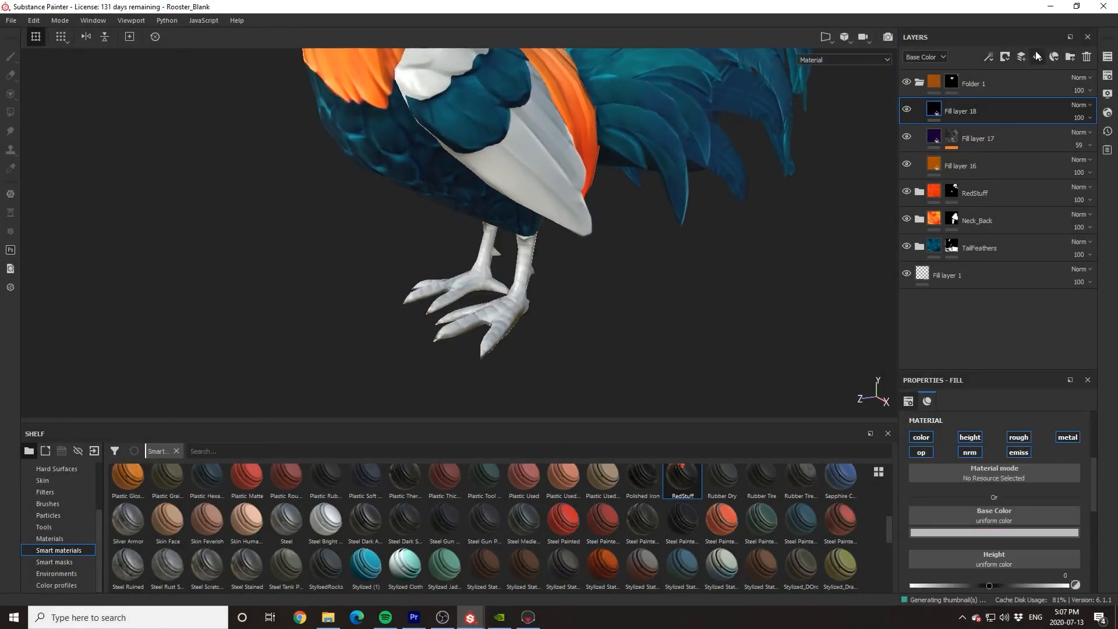
{"action": "right_click", "coordinate": [1010, 108]}
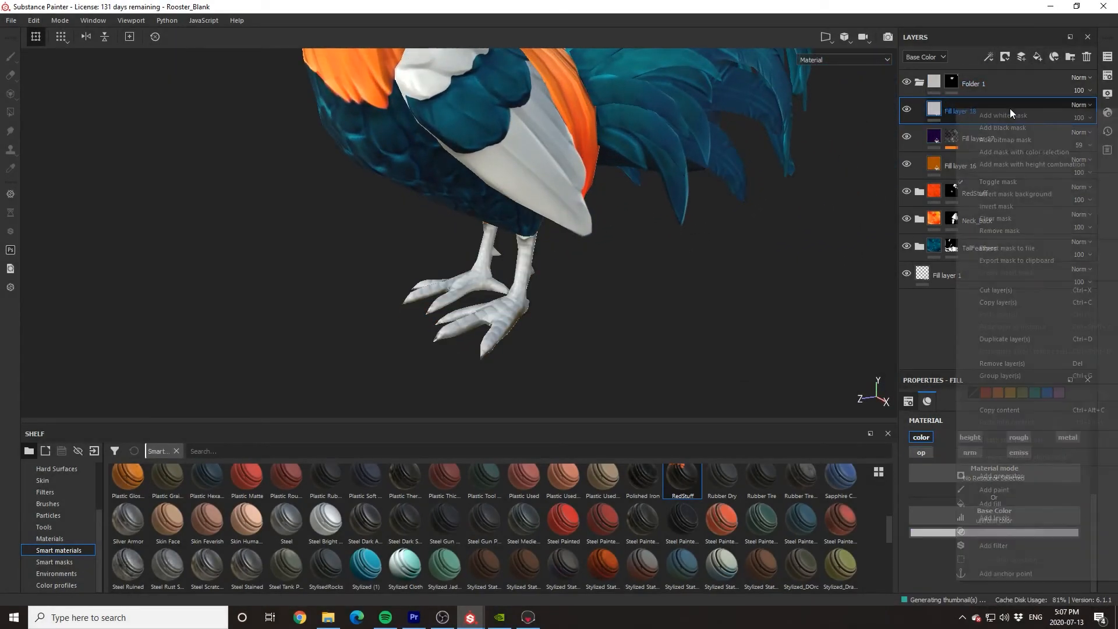
{"action": "left_click", "coordinate": [997, 127]}
{"action": "key", "text": "ctrl+z"}
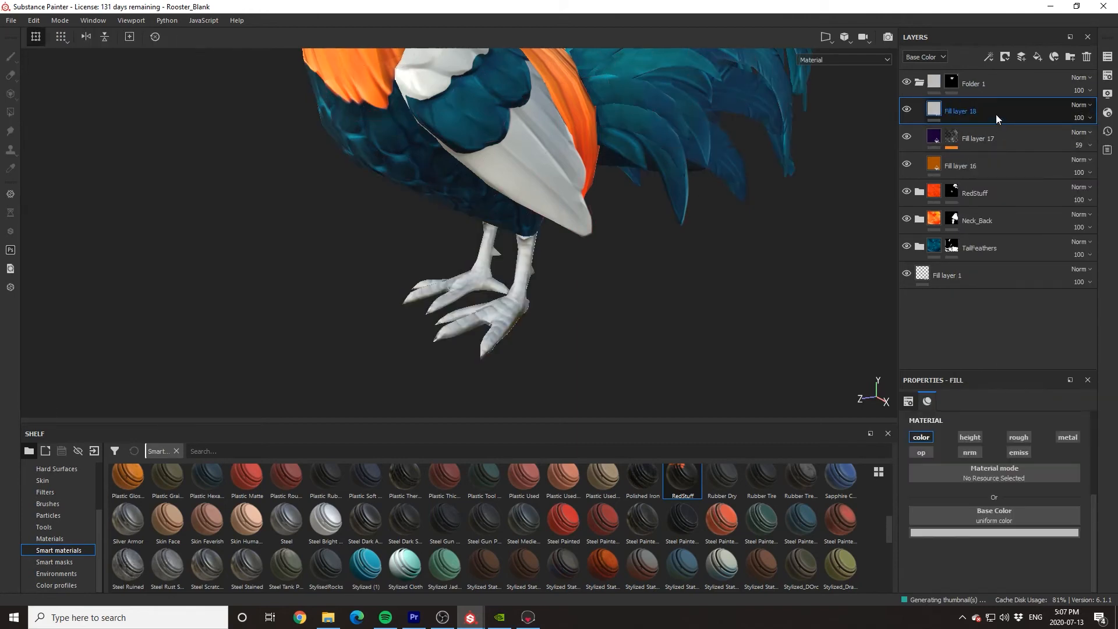
{"action": "right_click", "coordinate": [996, 114]}
{"action": "left_click", "coordinate": [990, 550]}
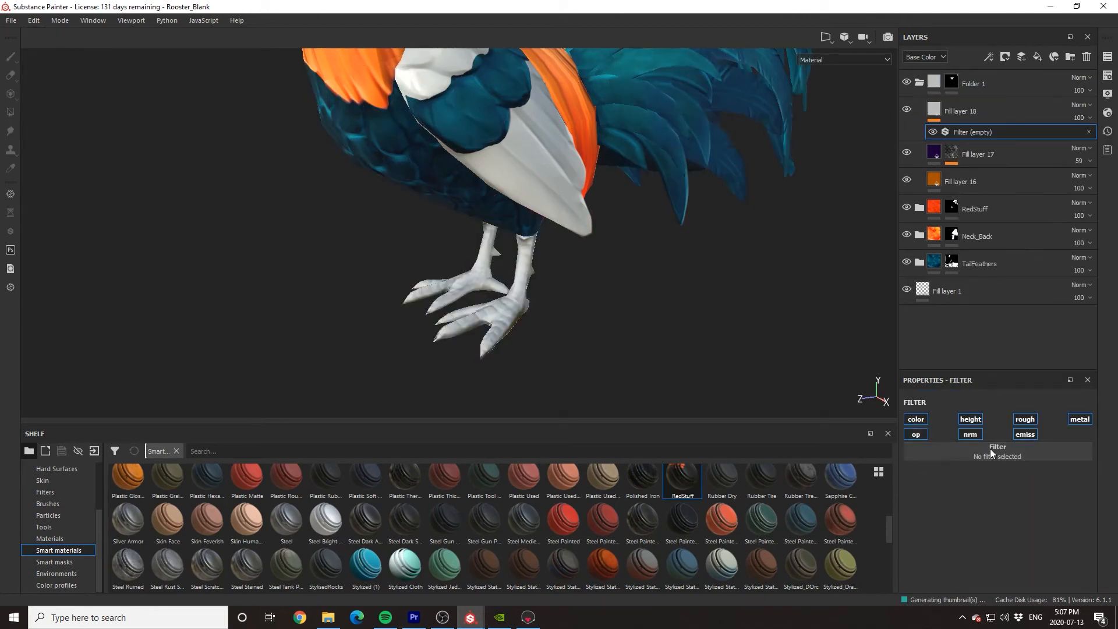
{"action": "left_click", "coordinate": [957, 447]}
{"action": "left_click", "coordinate": [989, 482]}
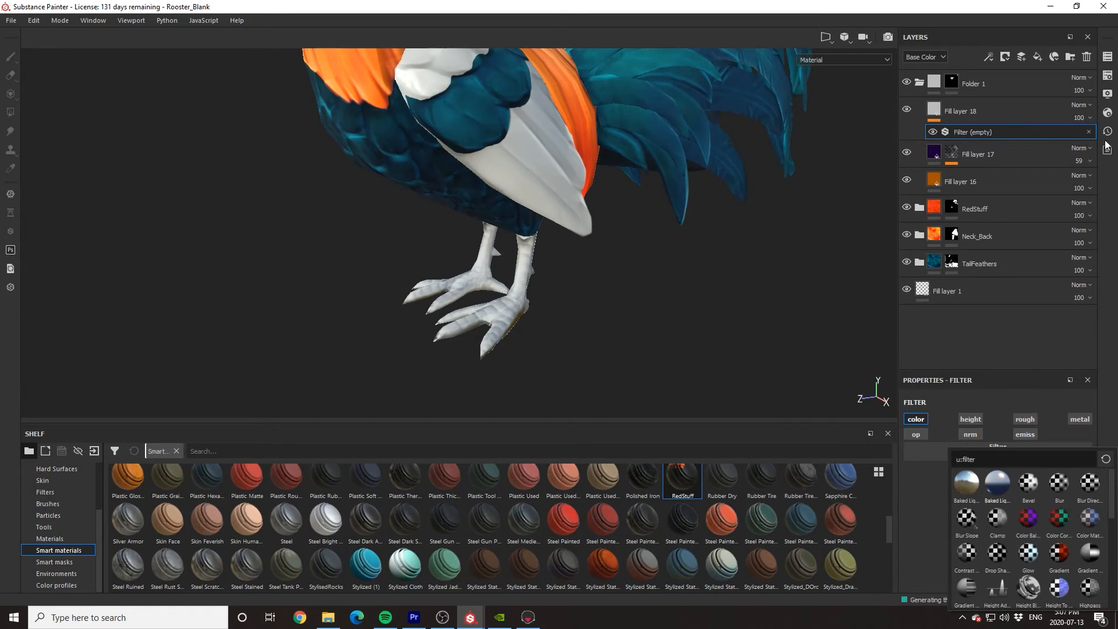
- Blend the baked lighting Fill layer 18 as Soft light and inspect the legs up close
{"action": "left_click", "coordinate": [1078, 105]}
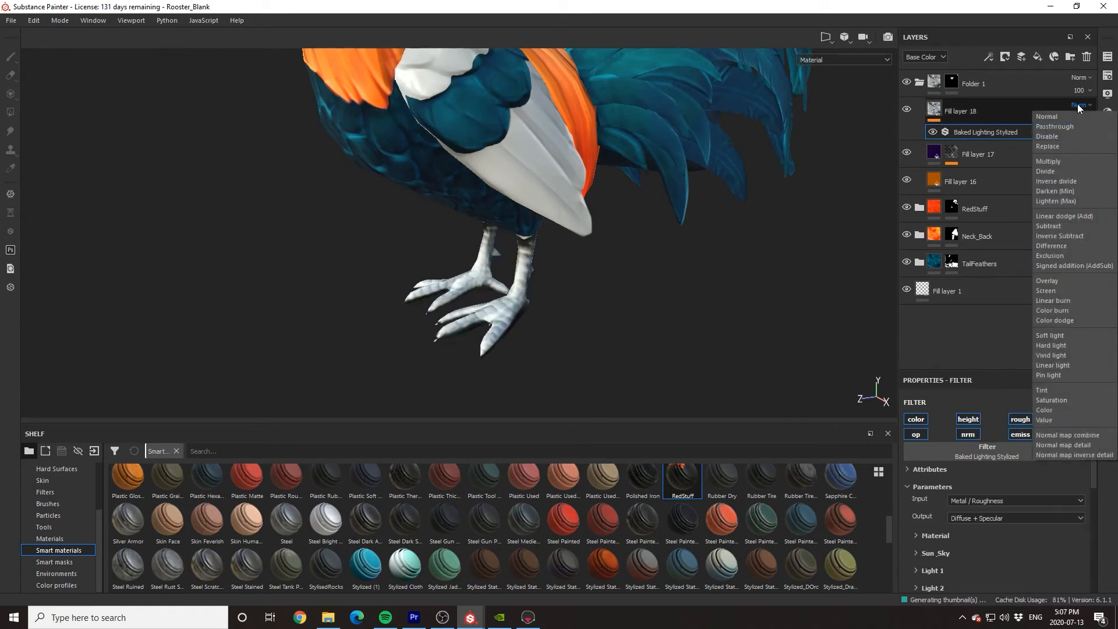
{"action": "left_click", "coordinate": [1053, 336]}
{"action": "scroll", "coordinate": [641, 269], "scroll_direction": "up", "scroll_amount": 5}
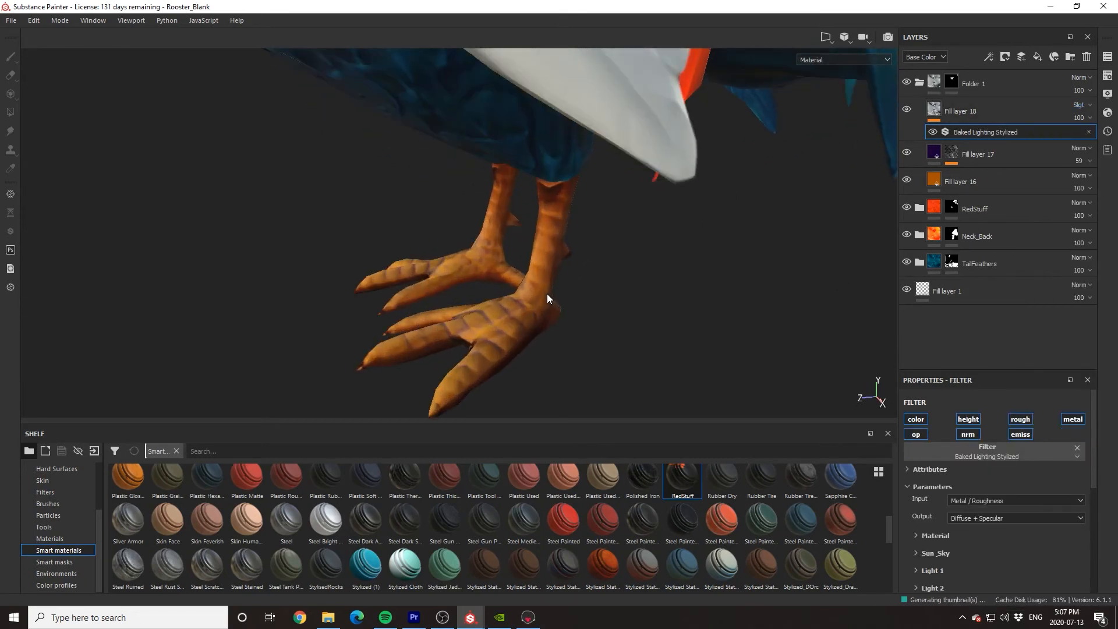
{"action": "scroll", "coordinate": [546, 294], "scroll_direction": "up", "scroll_amount": 4}
{"action": "left_click_drag", "start_coordinate": [546, 294], "coordinate": [574, 305], "text": "alt"}
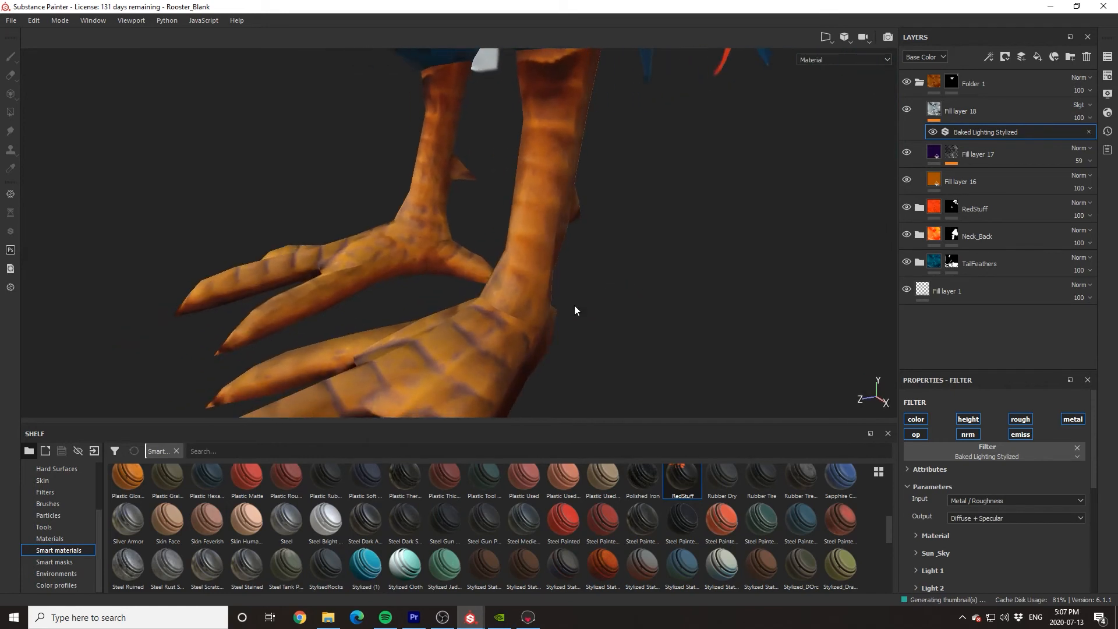
- Add a Blur Slope filter above the baked lighting on Fill layer 18 and adjust the layer's opacity
{"action": "right_click", "coordinate": [995, 106]}
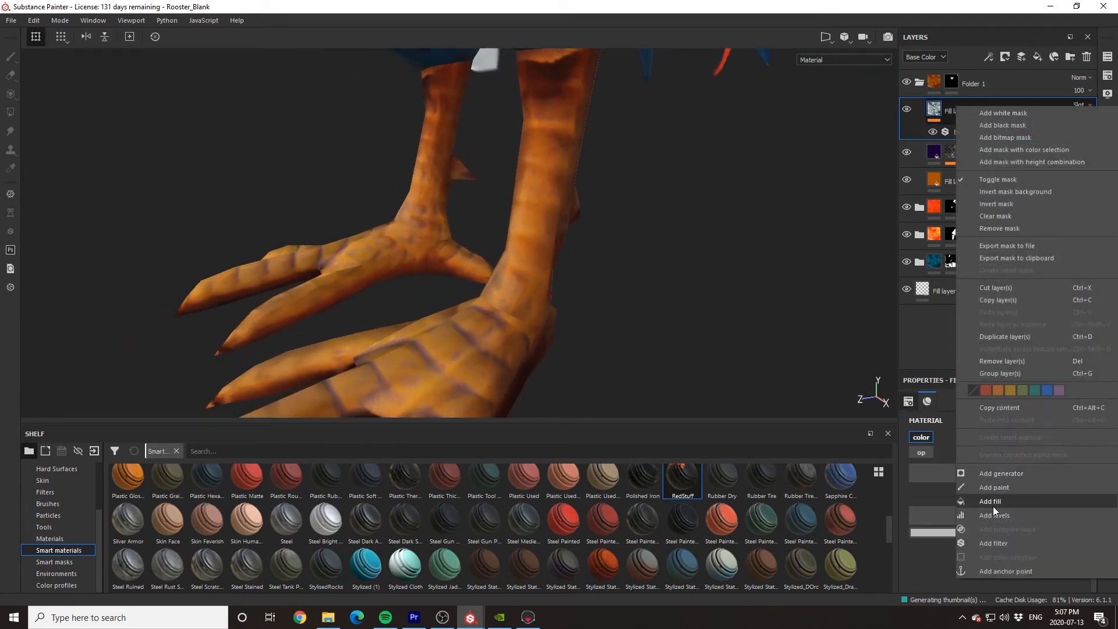
{"action": "left_click", "coordinate": [998, 542]}
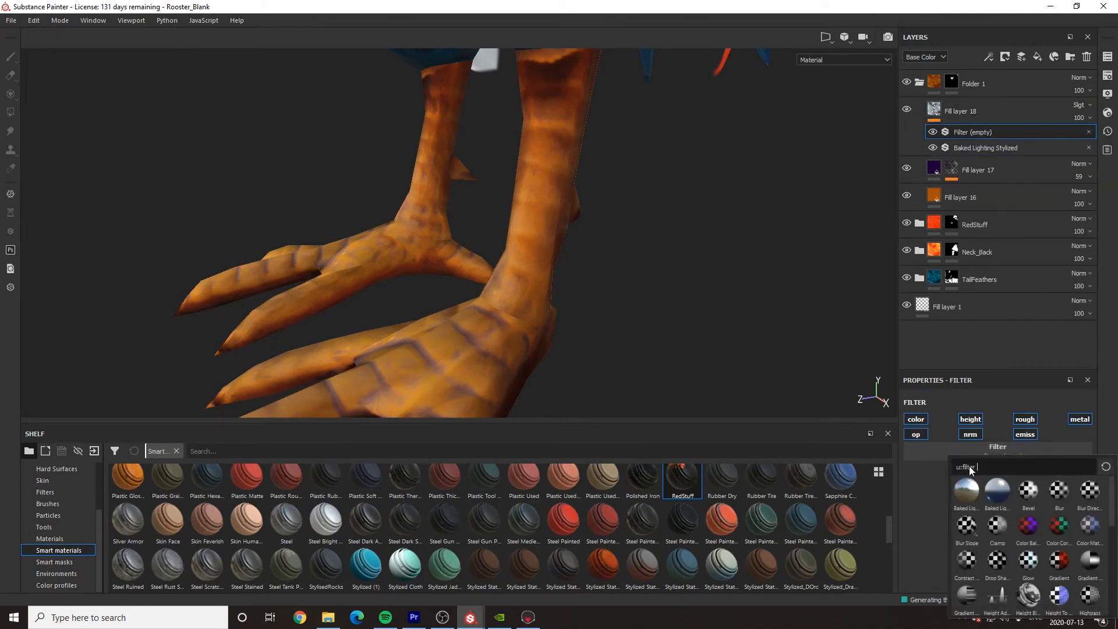
{"action": "left_click", "coordinate": [963, 522]}
{"action": "scroll", "coordinate": [592, 328], "scroll_direction": "down", "scroll_amount": 3}
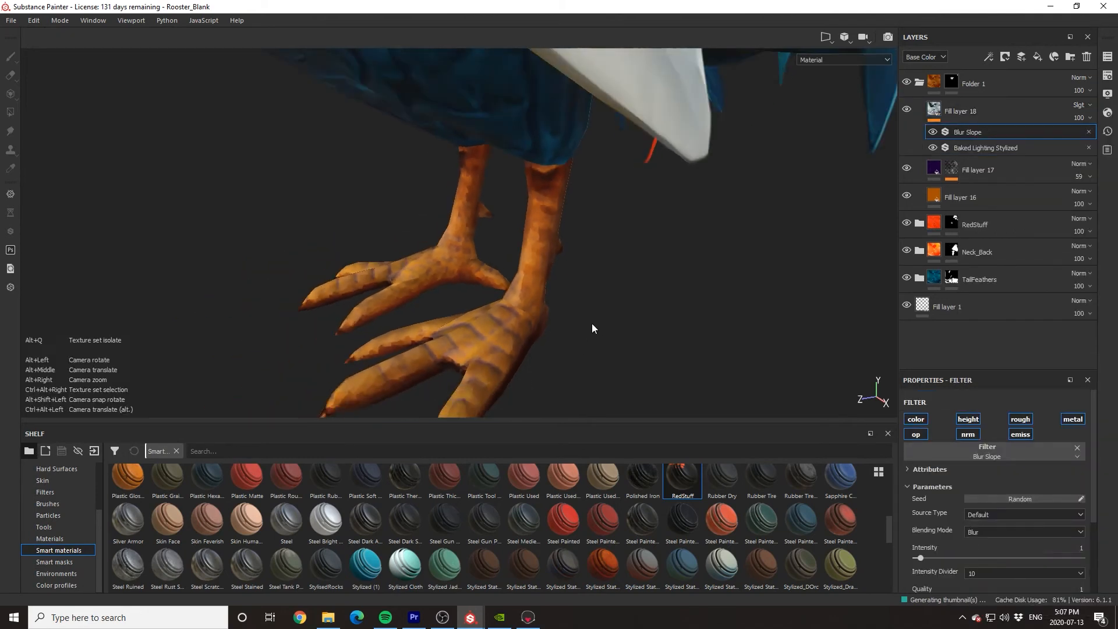
{"action": "middle_click_drag", "start_coordinate": [591, 325], "coordinate": [587, 289]}
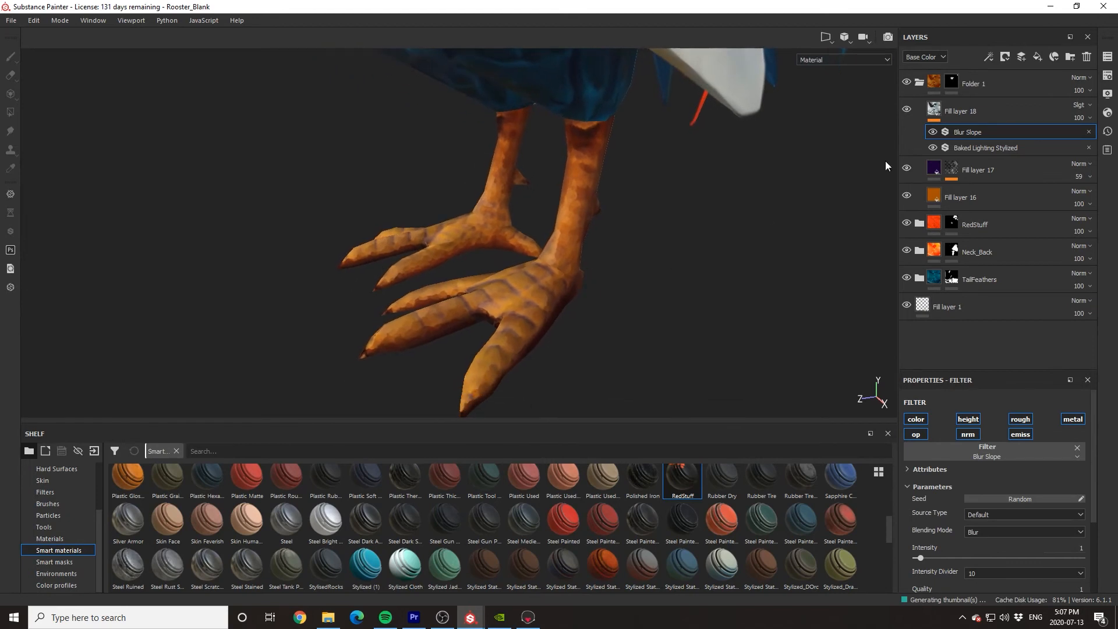
{"action": "left_click_drag", "start_coordinate": [1079, 117], "coordinate": [1099, 141]}
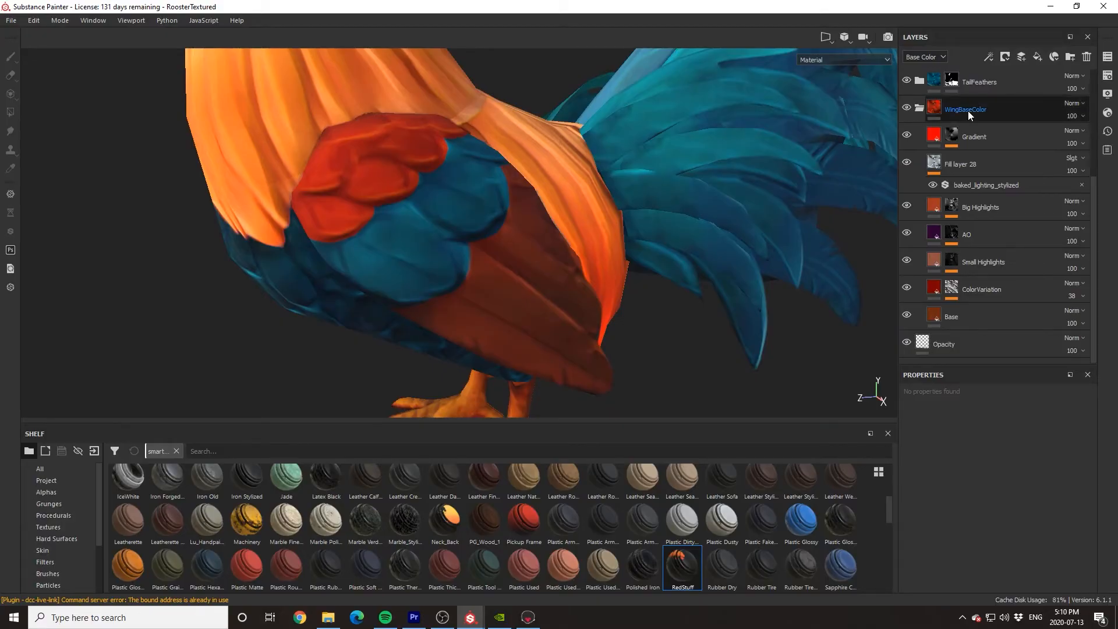
- In the RoosterTextured project, collapse the WingBaseColor folder and compare the wing with the Redwing folder on and off
{"action": "left_click", "coordinate": [1029, 107]}
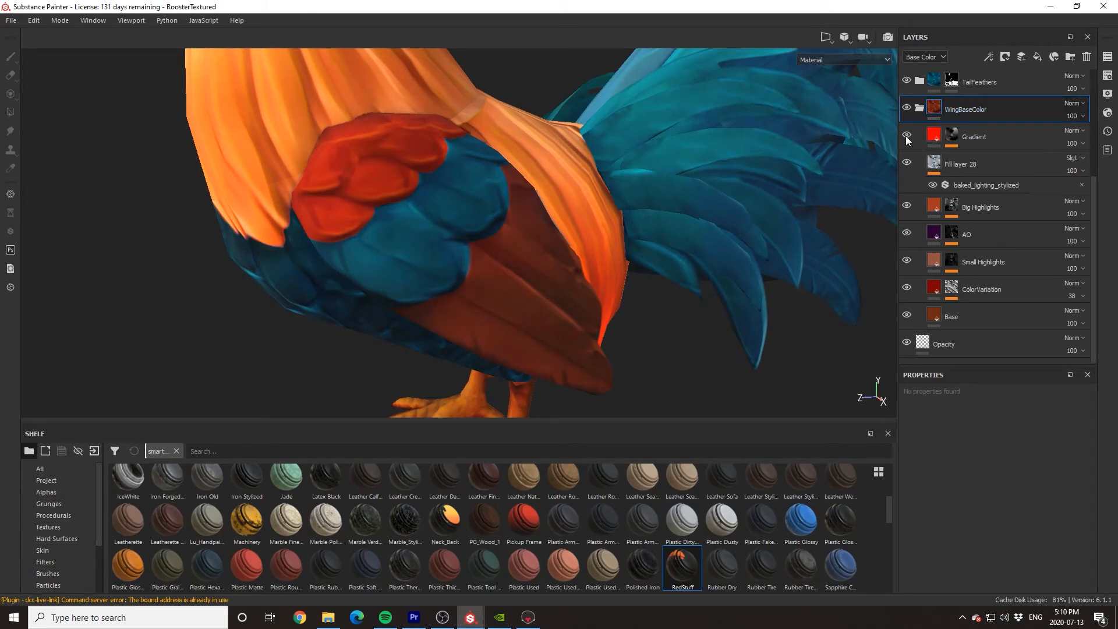
{"action": "left_click", "coordinate": [919, 108]}
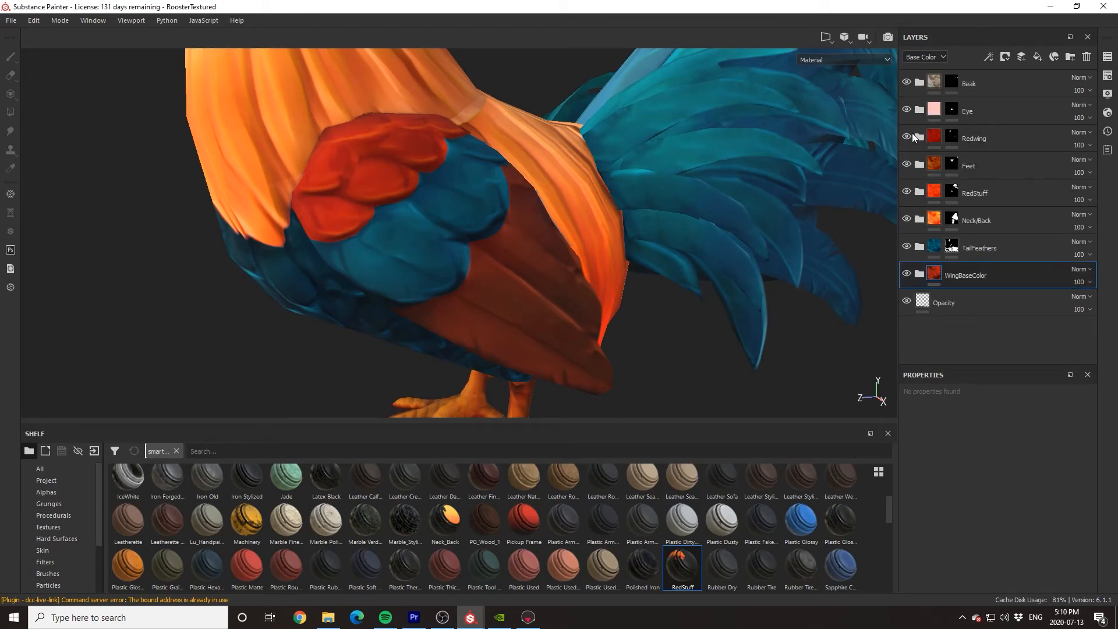
{"action": "left_click", "coordinate": [907, 137]}
{"action": "left_click", "coordinate": [907, 137]}
{"action": "left_click", "coordinate": [906, 137]}
{"action": "left_click", "coordinate": [907, 137]}
- Try painting the Redwing mask along a red feather's edge with a size 1.86 brush, and undo the stroke
{"action": "left_click", "coordinate": [953, 139]}
{"action": "scroll", "coordinate": [401, 163], "scroll_direction": "up", "scroll_amount": 5}
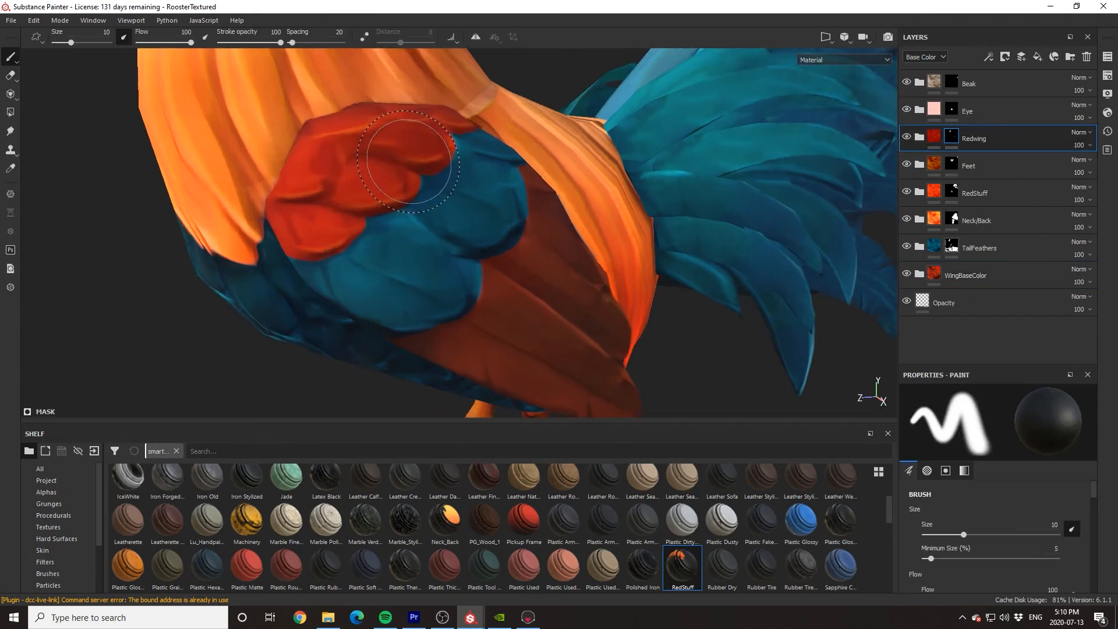
{"action": "right_click_drag", "start_coordinate": [401, 164], "coordinate": [373, 164], "text": "ctrl"}
{"action": "scroll", "coordinate": [399, 177], "scroll_direction": "up", "scroll_amount": 3}
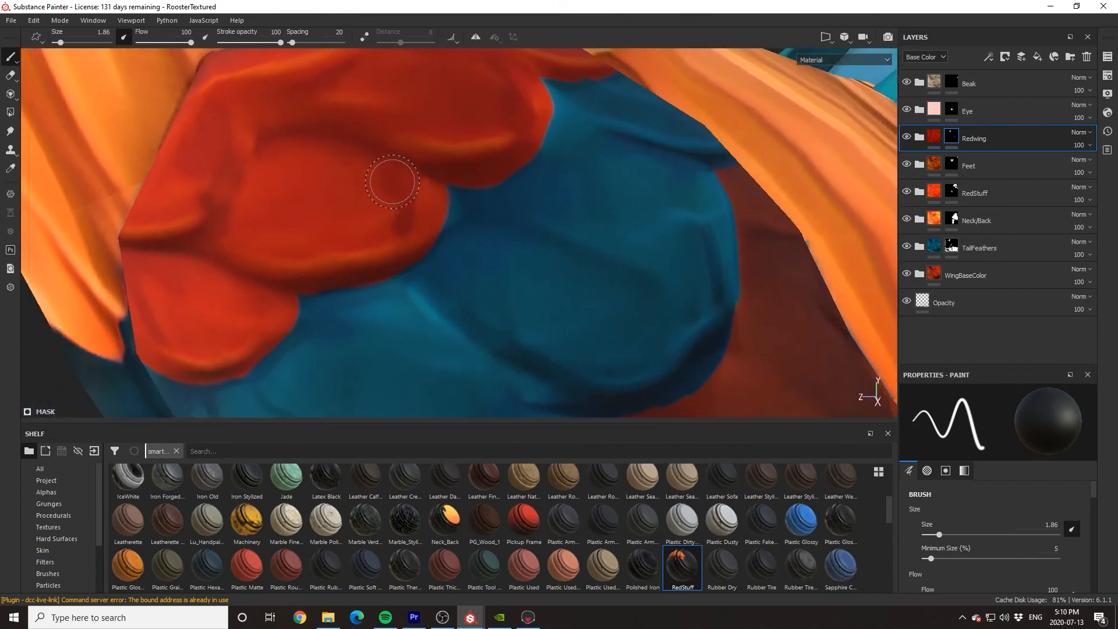
{"action": "left_click_drag", "start_coordinate": [432, 187], "coordinate": [442, 200]}
{"action": "key", "text": "ctrl+z"}
{"action": "left_click", "coordinate": [10, 75]}
{"action": "left_click", "coordinate": [11, 57]}
{"action": "scroll", "coordinate": [260, 146], "scroll_direction": "down", "scroll_amount": 5}
{"action": "scroll", "coordinate": [280, 244], "scroll_direction": "down", "scroll_amount": 3}
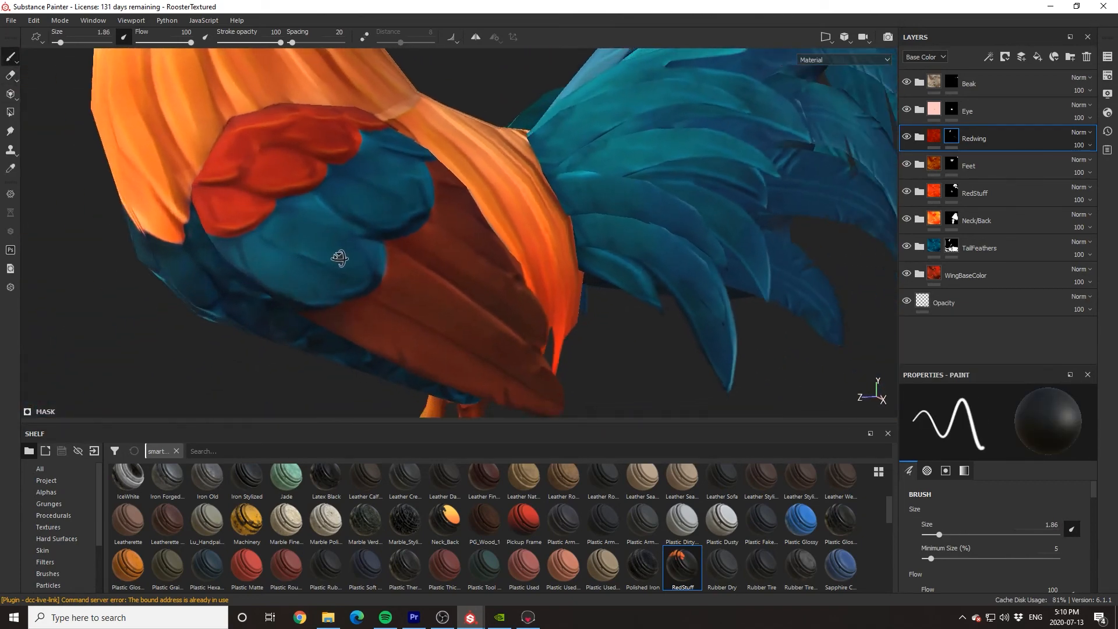
- Examine the layers inside Redwing and WingBaseColor, comparing the wing with TailFeathers and WingBaseColor on and off
{"action": "left_click", "coordinate": [920, 138]}
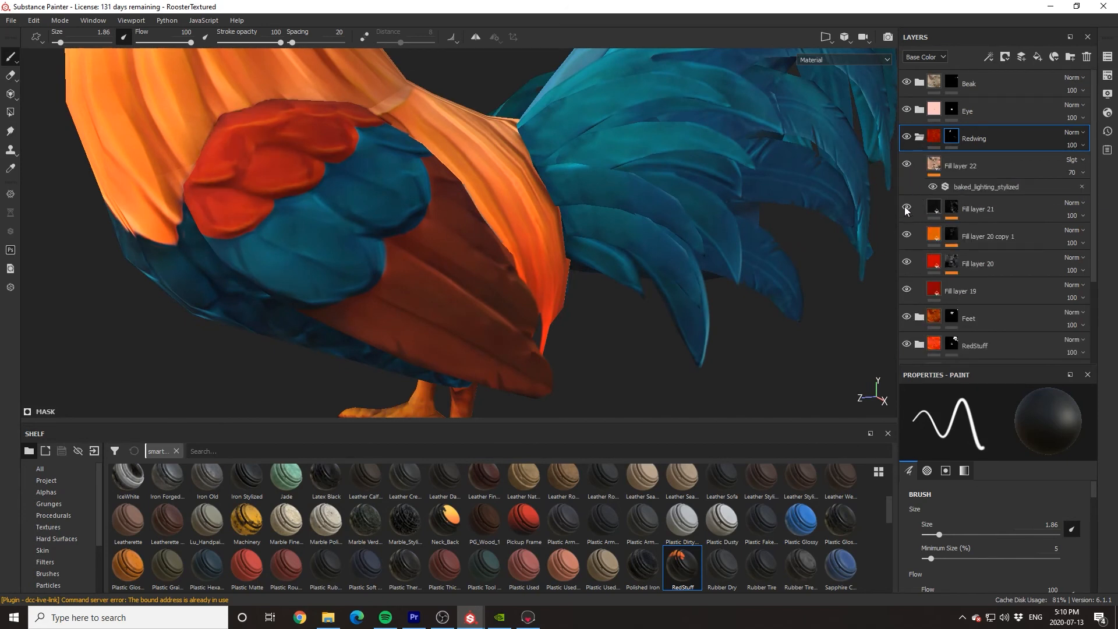
{"action": "scroll", "coordinate": [907, 238], "scroll_direction": "down", "scroll_amount": 3}
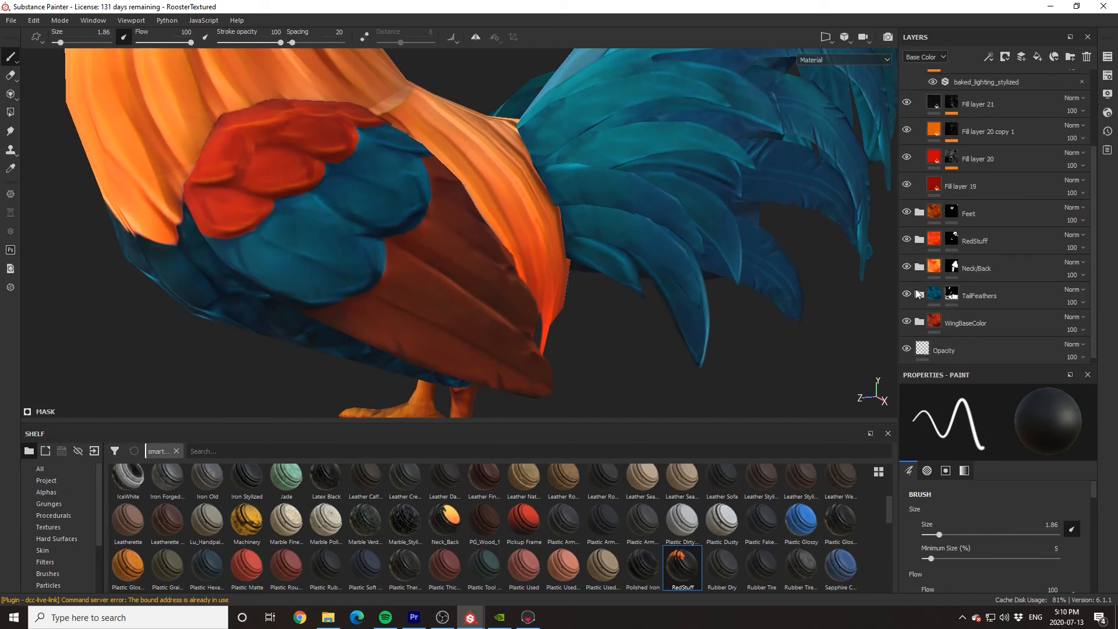
{"action": "left_click", "coordinate": [906, 294]}
{"action": "left_click", "coordinate": [905, 294]}
{"action": "left_click", "coordinate": [907, 322]}
{"action": "left_click", "coordinate": [906, 322]}
{"action": "left_click", "coordinate": [920, 322]}
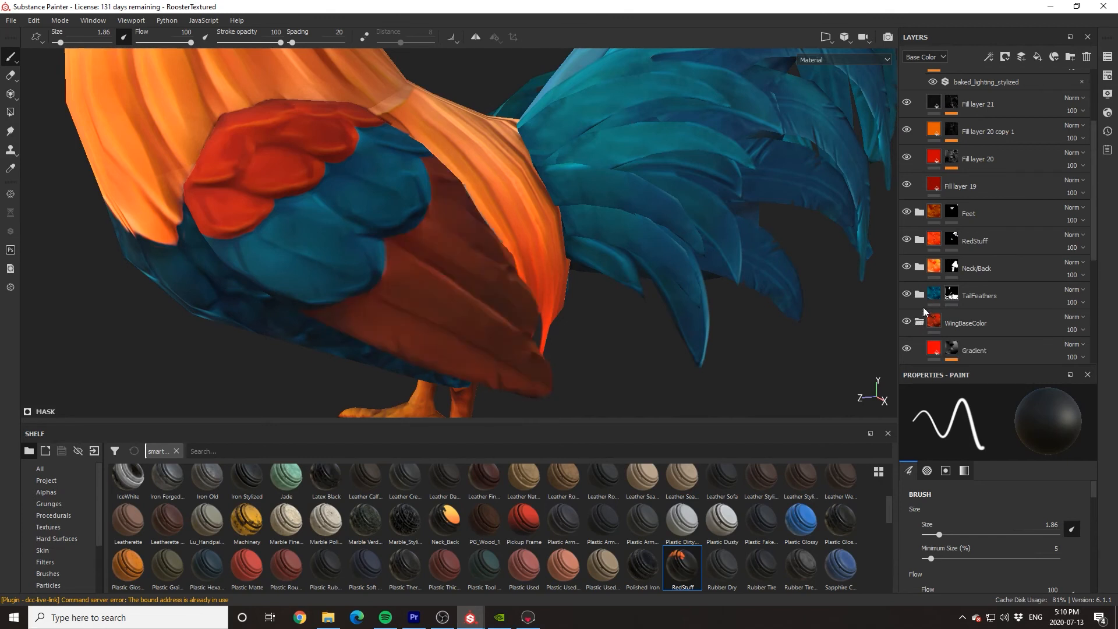
{"action": "scroll", "coordinate": [926, 299], "scroll_direction": "down", "scroll_amount": 5}
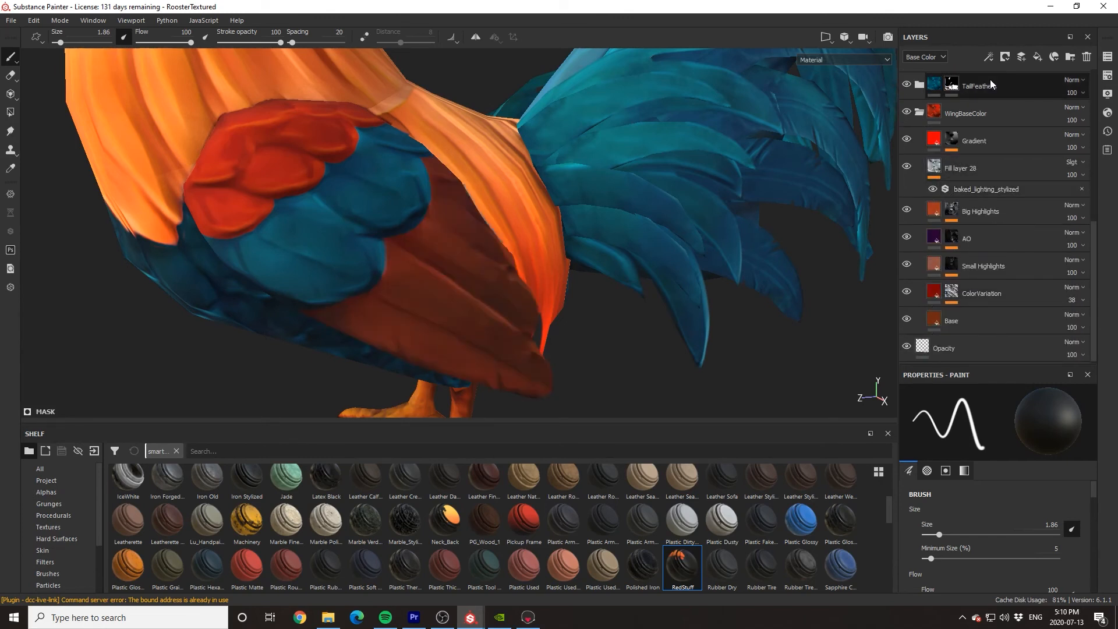
- Compare the wing with the Base, ColorVariation and Big Highlights layers of WingBaseColor on and off, and inspect it from other angles
{"action": "left_click", "coordinate": [906, 321]}
{"action": "left_click", "coordinate": [906, 321]}
{"action": "left_click", "coordinate": [907, 321]}
{"action": "left_click", "coordinate": [906, 321]}
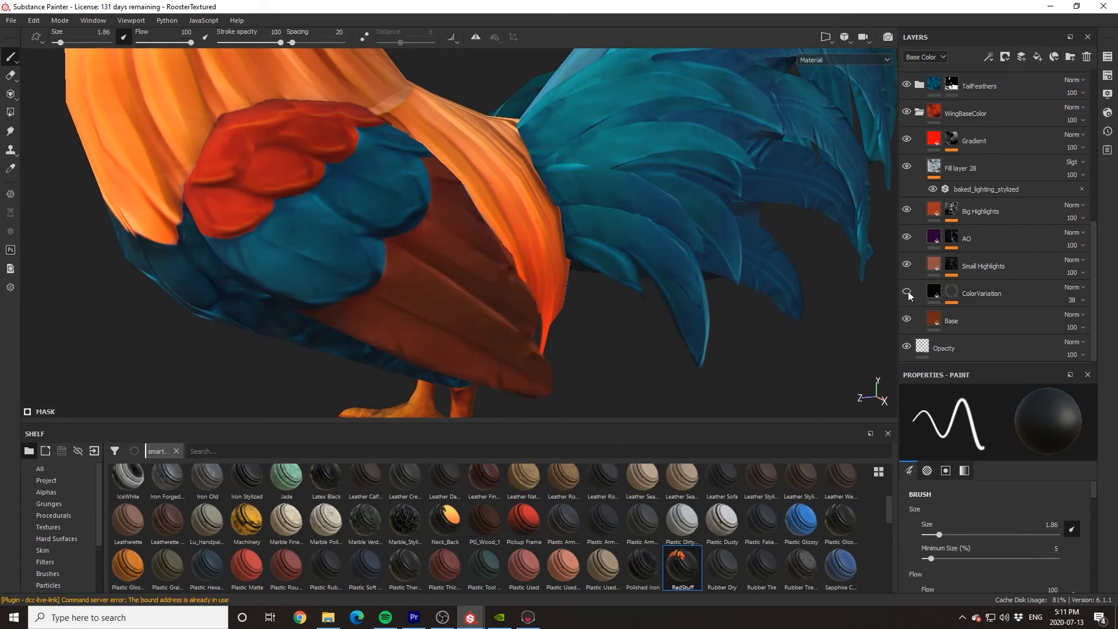
{"action": "left_click", "coordinate": [907, 210]}
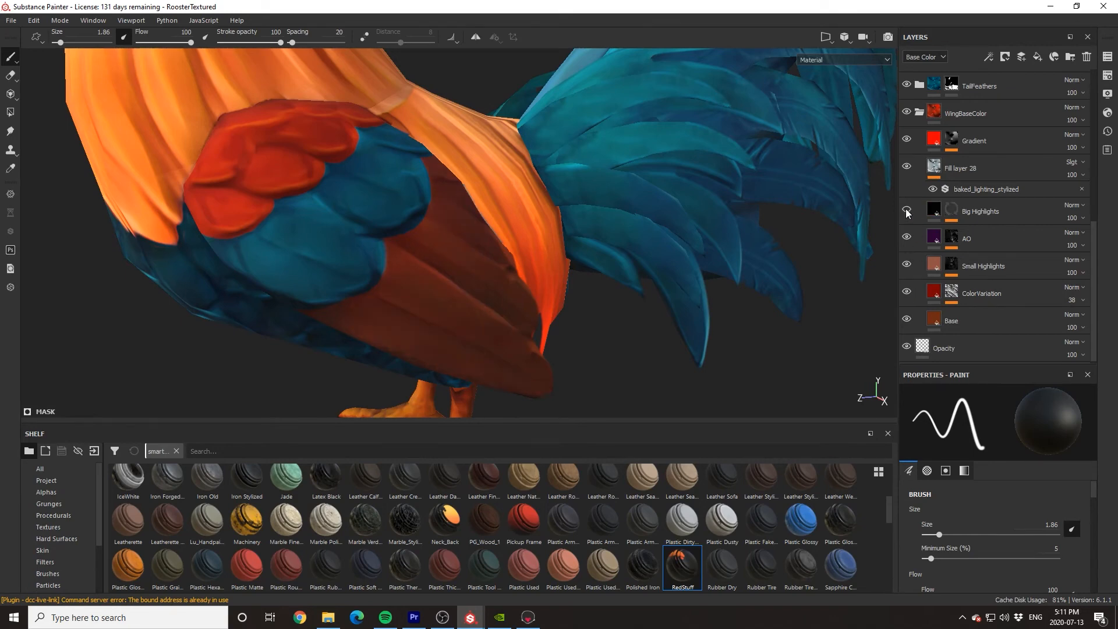
{"action": "left_click", "coordinate": [906, 211]}
{"action": "left_click_drag", "start_coordinate": [641, 252], "coordinate": [579, 239], "text": "alt"}
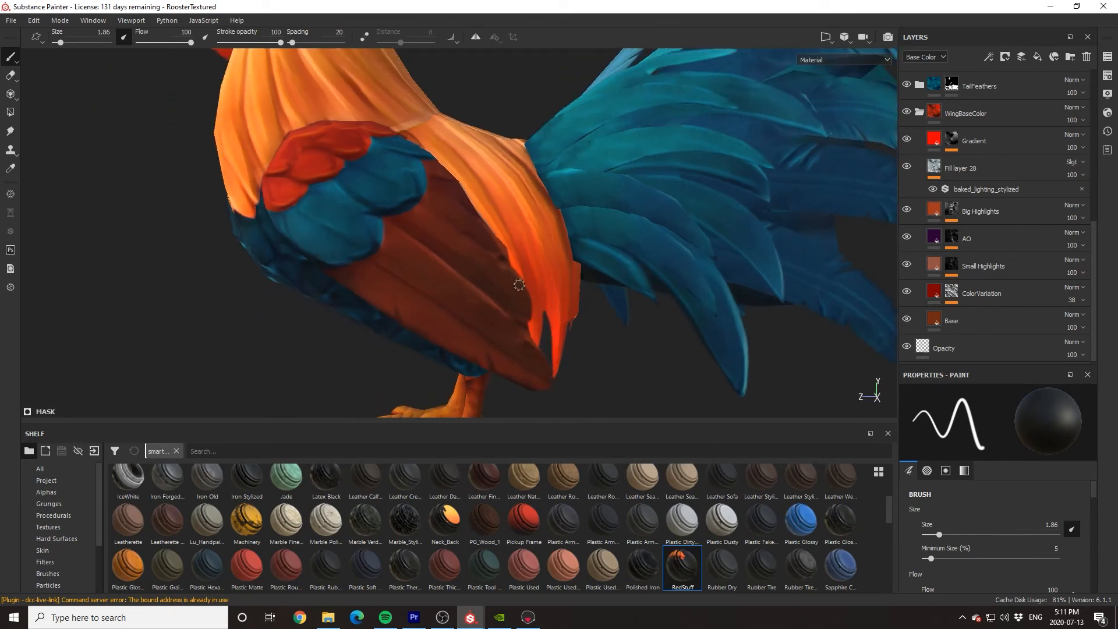
{"action": "middle_click_drag", "start_coordinate": [519, 286], "coordinate": [580, 257], "text": "alt"}
{"action": "right_click_drag", "start_coordinate": [526, 257], "coordinate": [559, 257], "text": "alt"}
{"action": "left_click_drag", "start_coordinate": [477, 268], "coordinate": [177, 285], "text": "alt"}
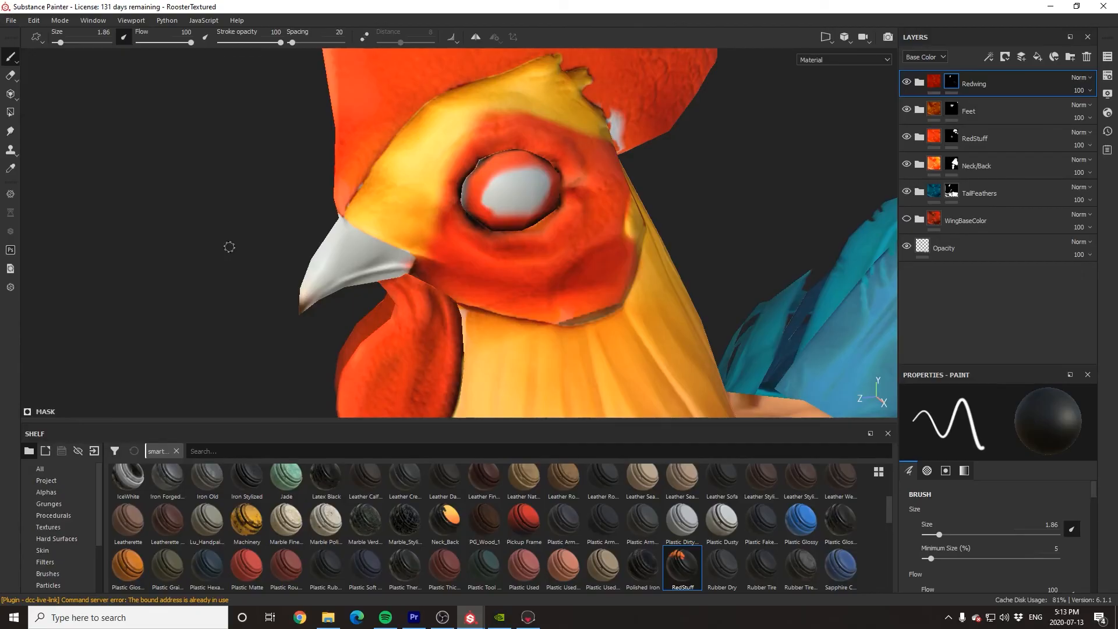
- Create a folder named Beak above Redwing and give it a black mask
{"action": "mouse_move", "coordinate": [233, 283]}
{"action": "left_mouse_down", "text": "alt"}
{"action": "mouse_move", "coordinate": [269, 287]}
{"action": "mouse_move", "coordinate": [136, 278]}
{"action": "mouse_move", "coordinate": [291, 219]}
{"action": "mouse_move", "coordinate": [175, 232]}
{"action": "mouse_move", "coordinate": [322, 243]}
{"action": "left_mouse_up", "text": "alt"}
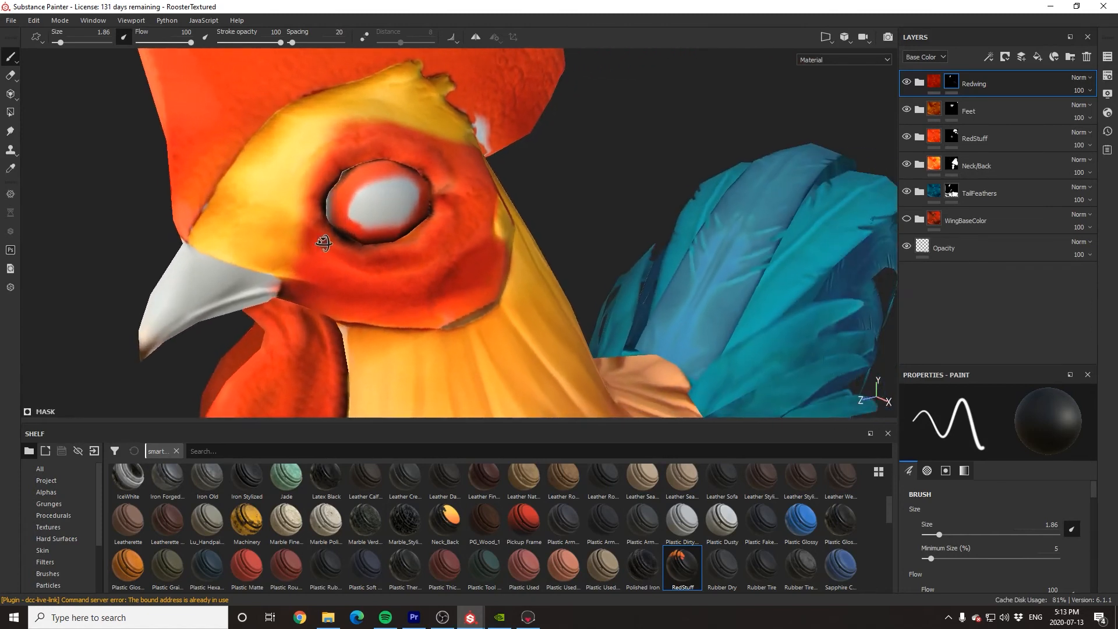
{"action": "mouse_move", "coordinate": [322, 242]}
{"action": "middle_mouse_down", "text": "alt"}
{"action": "mouse_move", "coordinate": [429, 306]}
{"action": "mouse_move", "coordinate": [409, 242]}
{"action": "mouse_move", "coordinate": [563, 170]}
{"action": "middle_mouse_up", "text": "alt"}
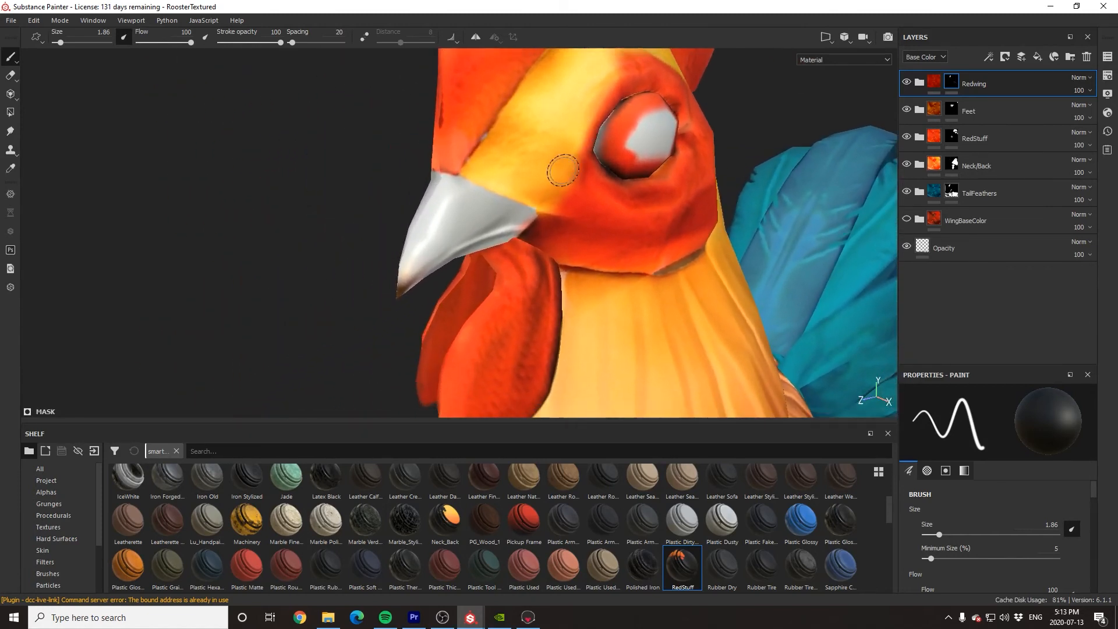
{"action": "scroll", "coordinate": [477, 226], "scroll_direction": "up", "scroll_amount": 1}
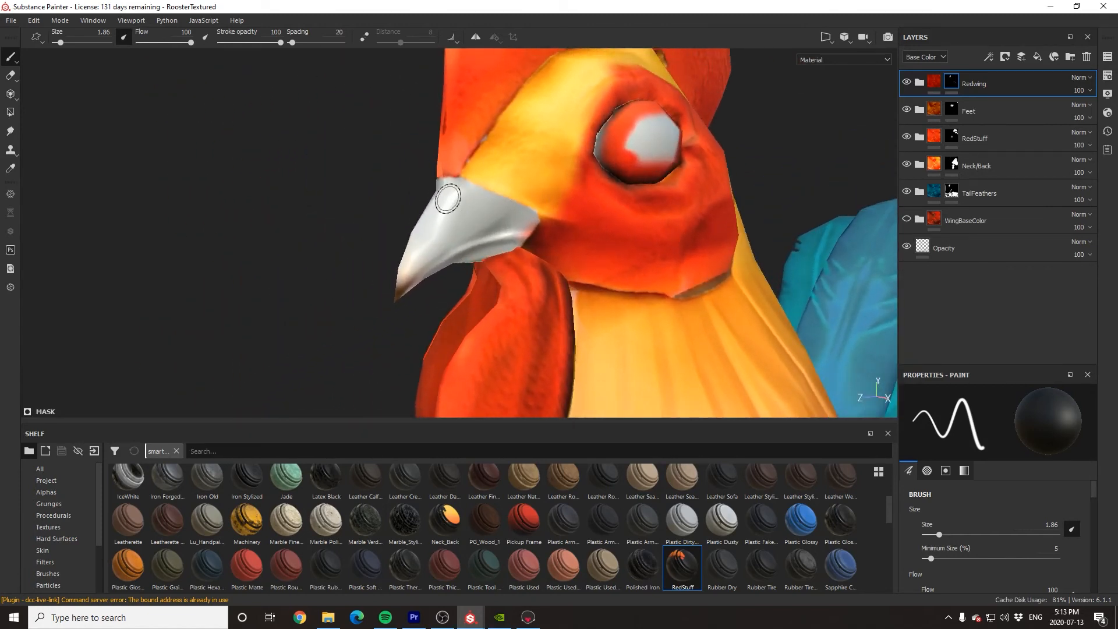
{"action": "left_click_drag", "start_coordinate": [493, 221], "coordinate": [466, 231], "text": "alt"}
{"action": "left_click", "coordinate": [1070, 59]}
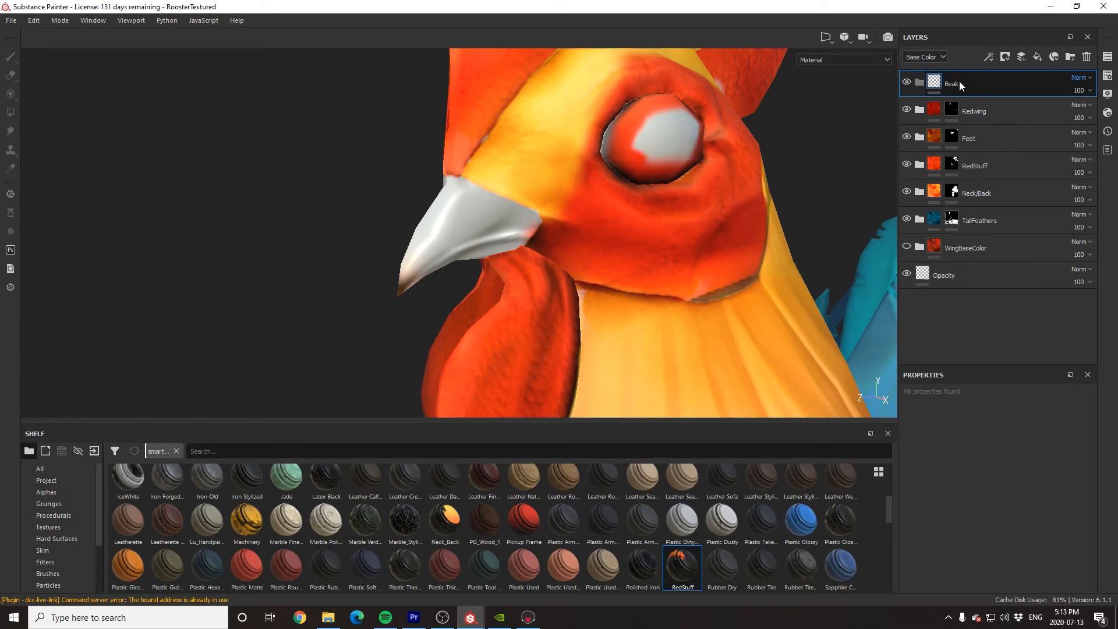
{"action": "right_click", "coordinate": [977, 80]}
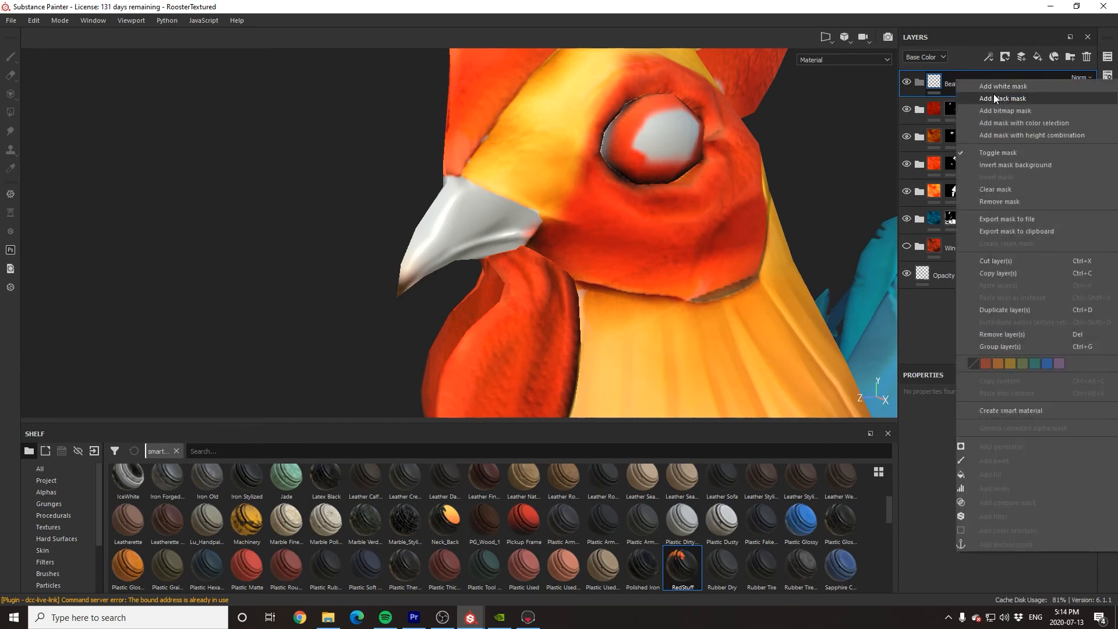
{"action": "left_click", "coordinate": [995, 98]}
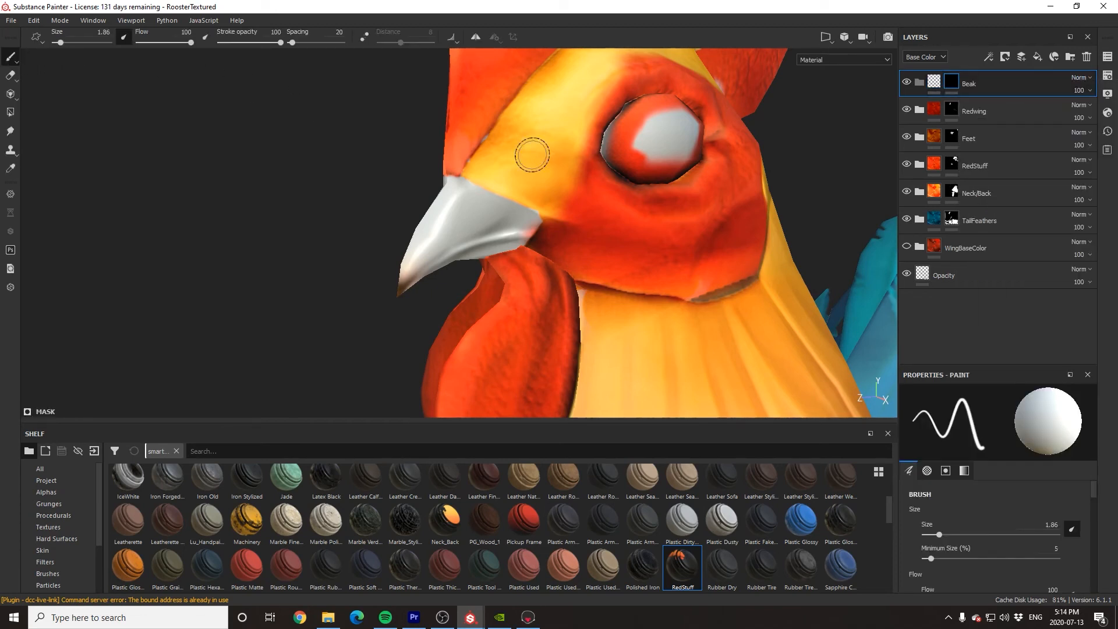
- Inspect the head around the beak and activate the Polygon Fill tool for the Beak folder's mask
{"action": "left_click_drag", "start_coordinate": [706, 223], "coordinate": [620, 216], "text": "alt"}
{"action": "middle_click_drag", "start_coordinate": [688, 210], "coordinate": [476, 203], "text": "alt"}
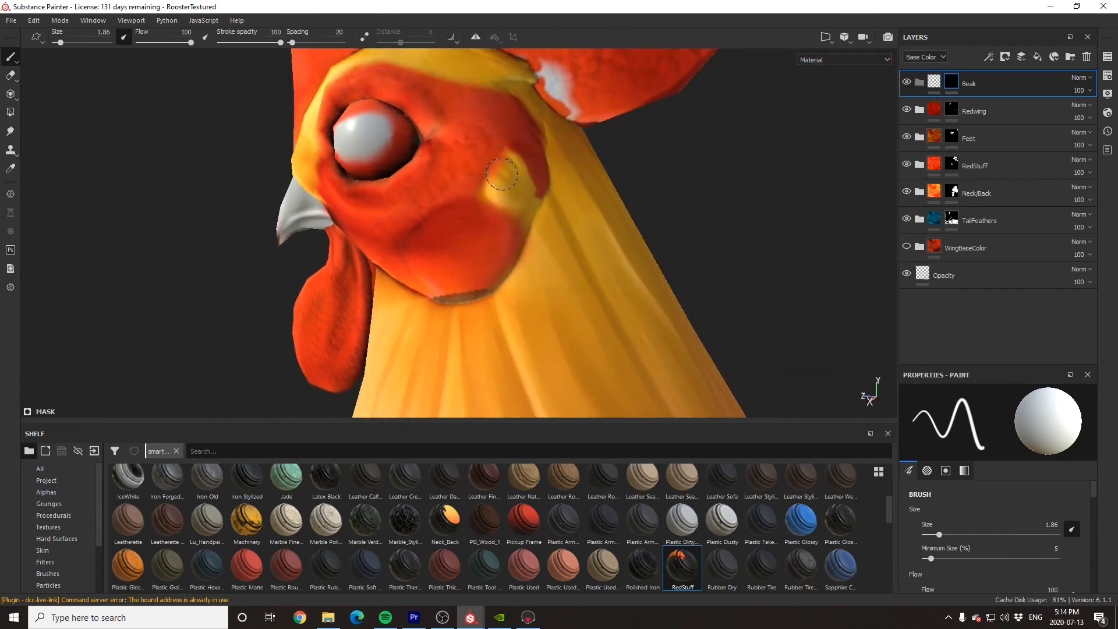
{"action": "left_click_drag", "start_coordinate": [147, 170], "coordinate": [338, 167], "text": "alt"}
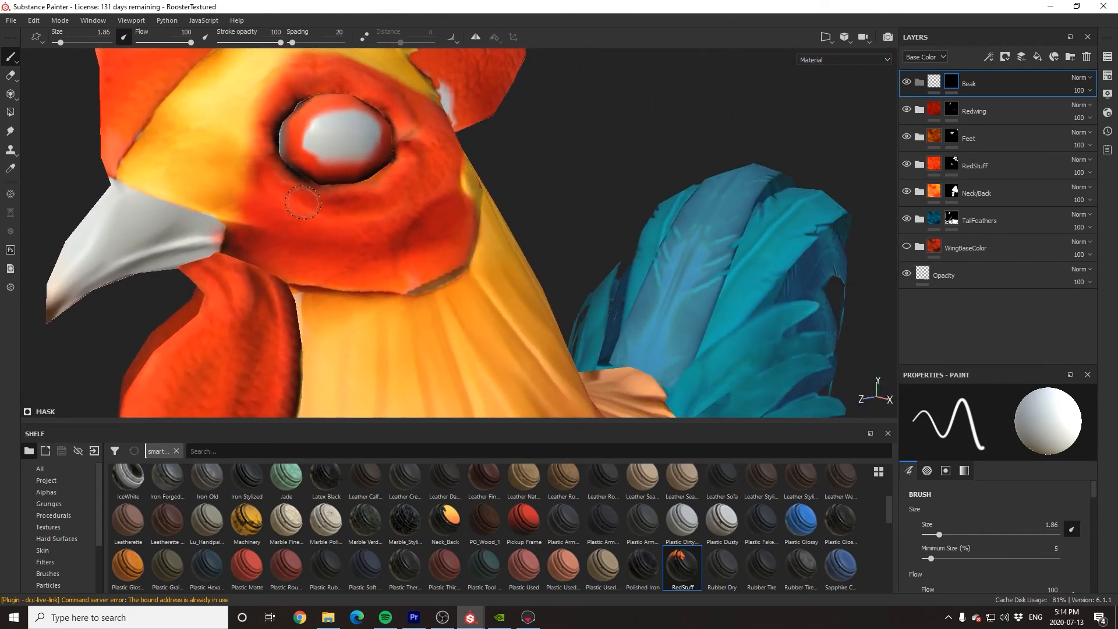
{"action": "middle_click_drag", "start_coordinate": [326, 181], "coordinate": [519, 186], "text": "alt"}
{"action": "left_click_drag", "start_coordinate": [211, 175], "coordinate": [224, 159], "text": "alt"}
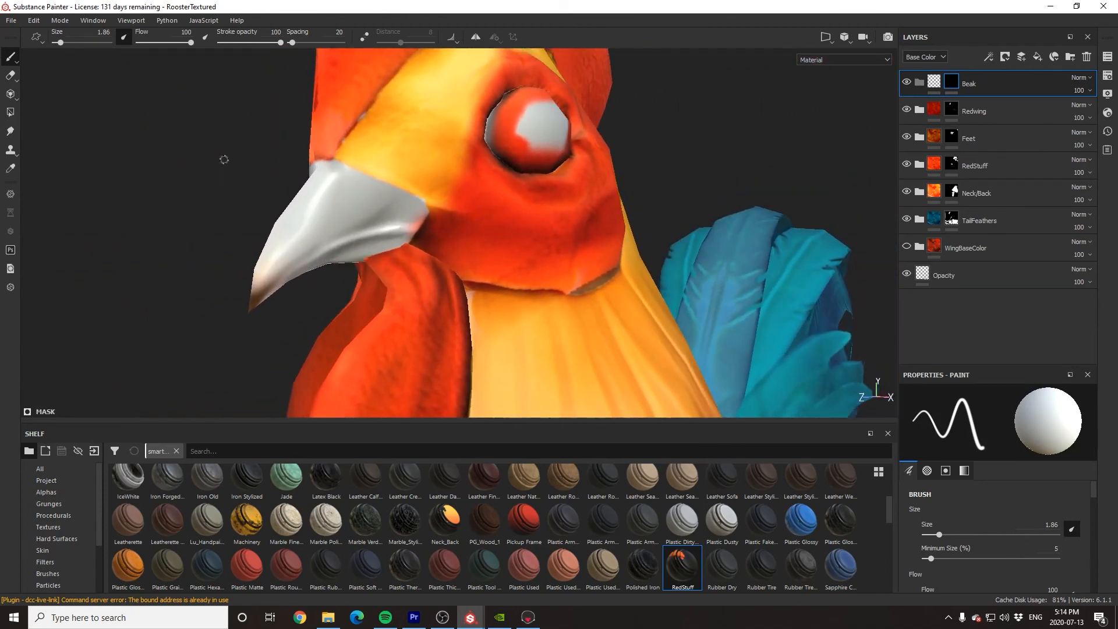
{"action": "left_click", "coordinate": [10, 112]}
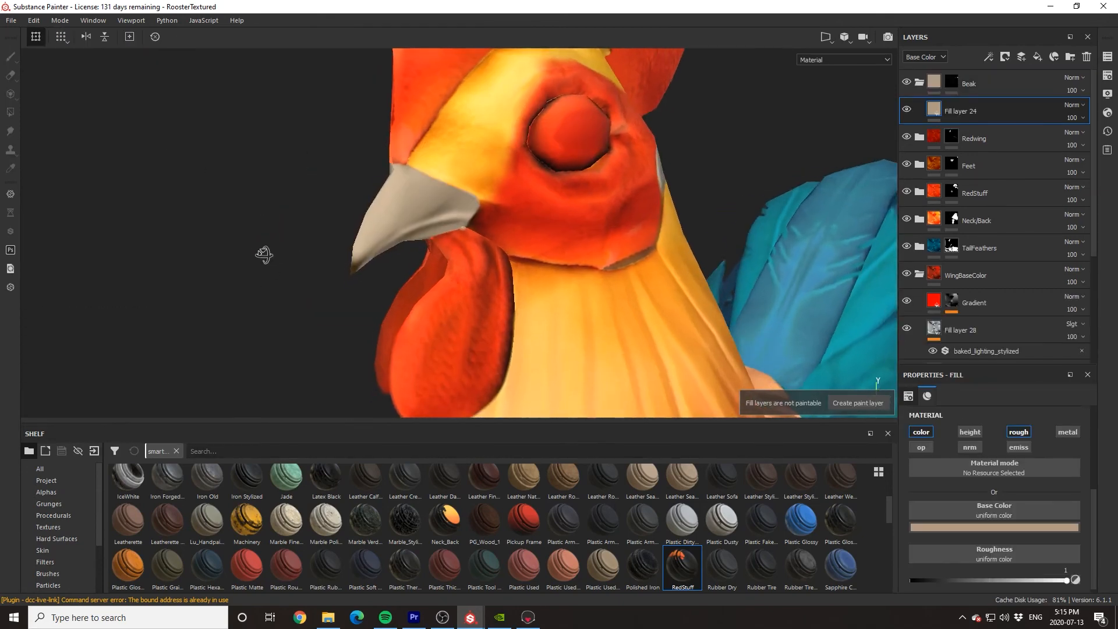
- Fine-tune the saturation of the beige base color on the beak's Fill layer 24
{"action": "left_click_drag", "start_coordinate": [262, 254], "coordinate": [307, 260], "text": "alt"}
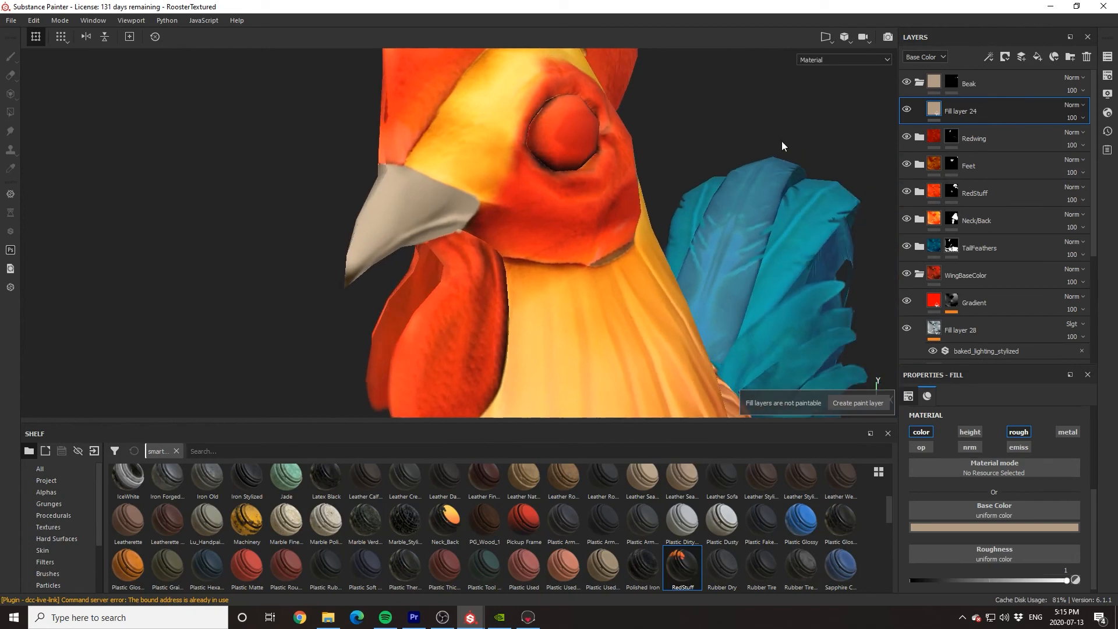
{"action": "left_click", "coordinate": [1008, 528]}
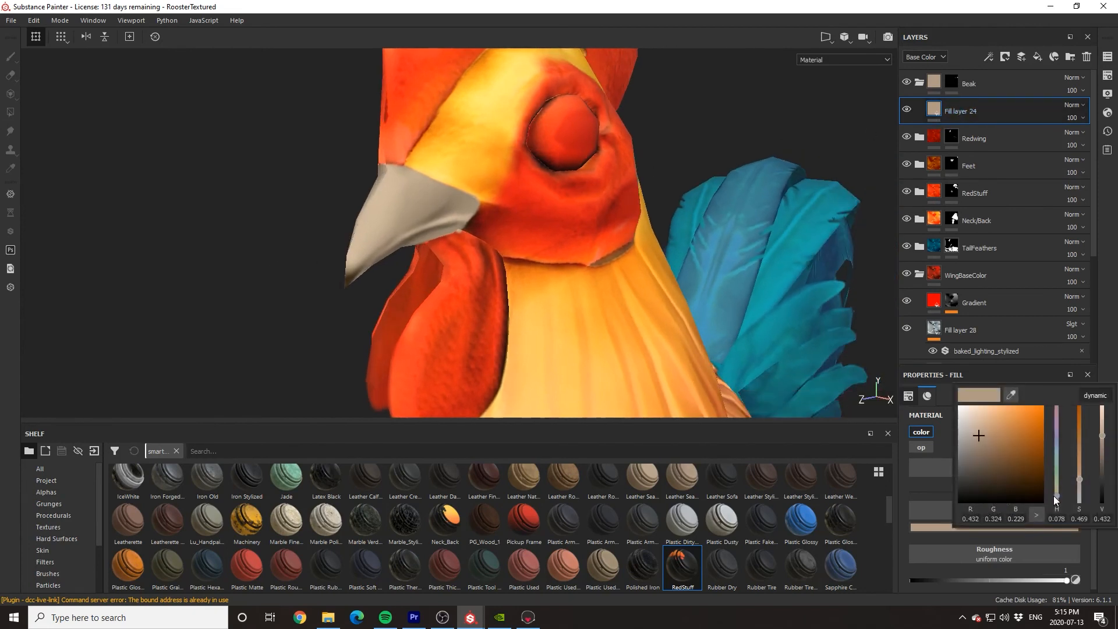
{"action": "left_click_drag", "start_coordinate": [1081, 480], "coordinate": [1078, 477]}
{"action": "left_click_drag", "start_coordinate": [364, 223], "coordinate": [422, 233], "text": "alt"}
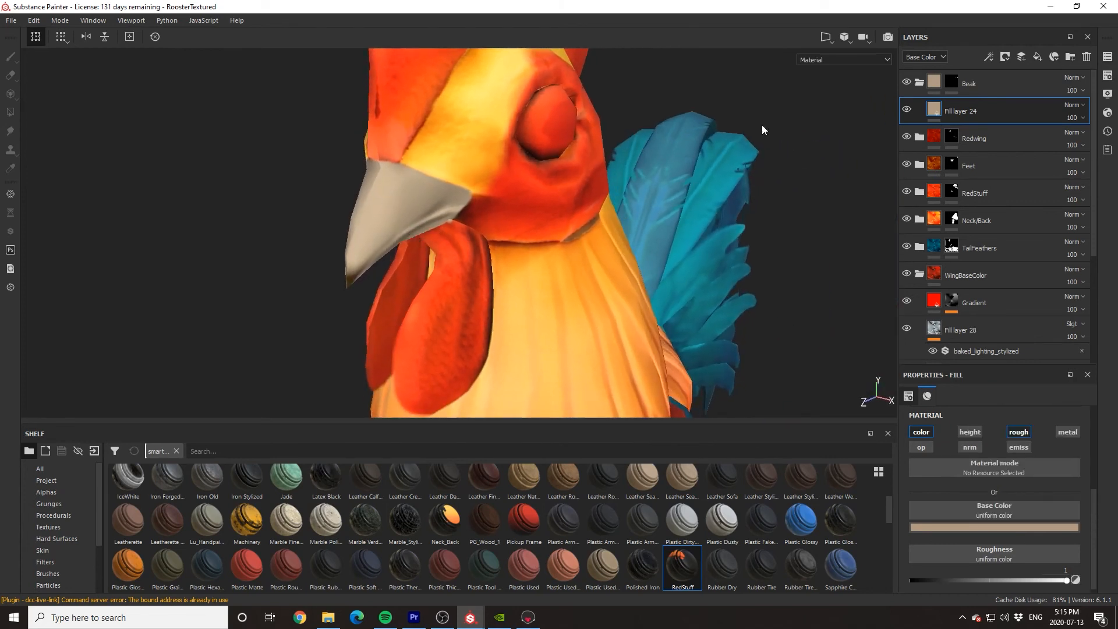
- Duplicate the Feet folder's Fill layer 18 and move the copy into the Beak folder above Fill layer 24
{"action": "left_click", "coordinate": [920, 163]}
{"action": "left_click", "coordinate": [1000, 188]}
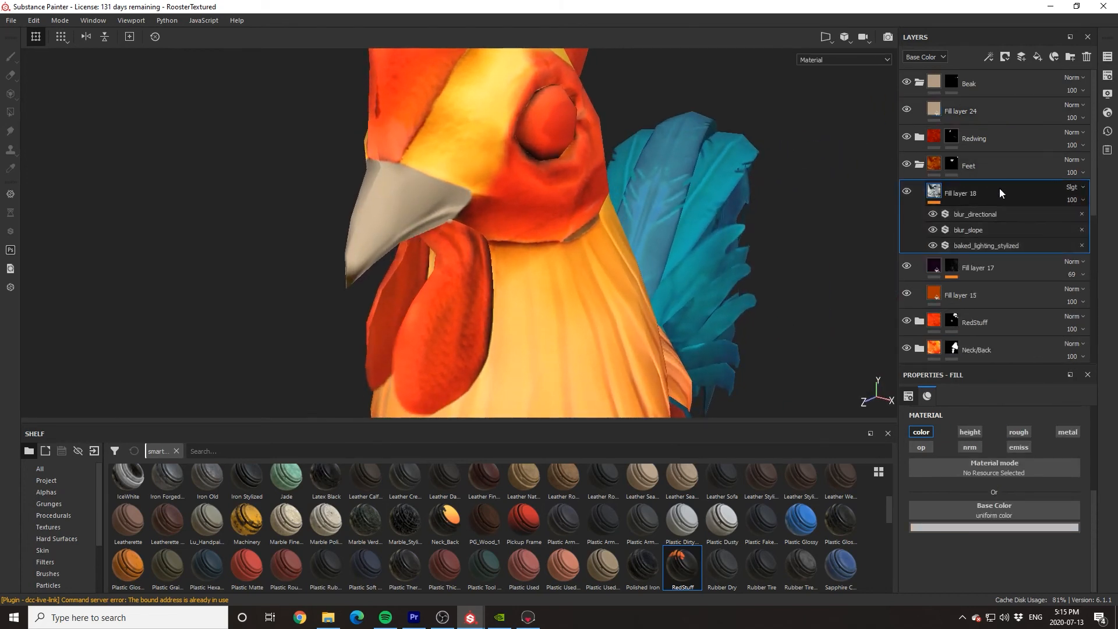
{"action": "key", "text": "ctrl+d"}
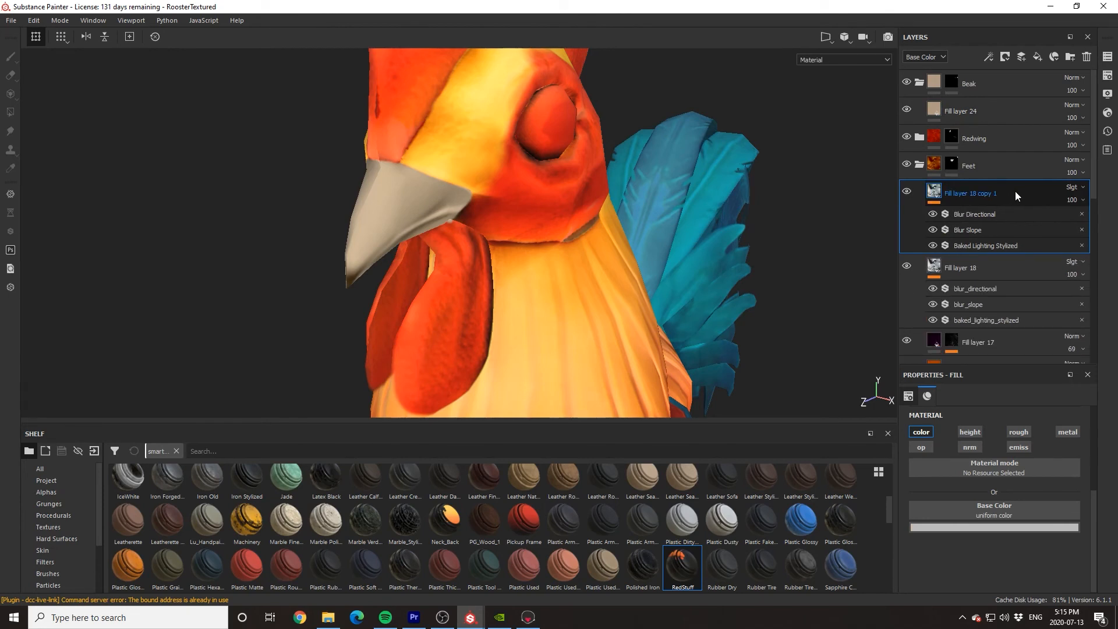
{"action": "left_click_drag", "start_coordinate": [1017, 193], "coordinate": [1000, 105]}
- Compare the beak's shading with the copied baked lighting layer on and off
{"action": "mouse_move", "coordinate": [642, 259]}
{"action": "left_mouse_down", "text": "alt"}
{"action": "mouse_move", "coordinate": [558, 248]}
{"action": "mouse_move", "coordinate": [651, 256]}
{"action": "left_mouse_up", "text": "alt"}
{"action": "scroll", "coordinate": [408, 247], "scroll_direction": "up", "scroll_amount": 3}
{"action": "mouse_move", "coordinate": [401, 248]}
{"action": "left_mouse_down", "text": "alt"}
{"action": "mouse_move", "coordinate": [302, 216]}
{"action": "mouse_move", "coordinate": [399, 235]}
{"action": "left_mouse_up", "text": "alt"}
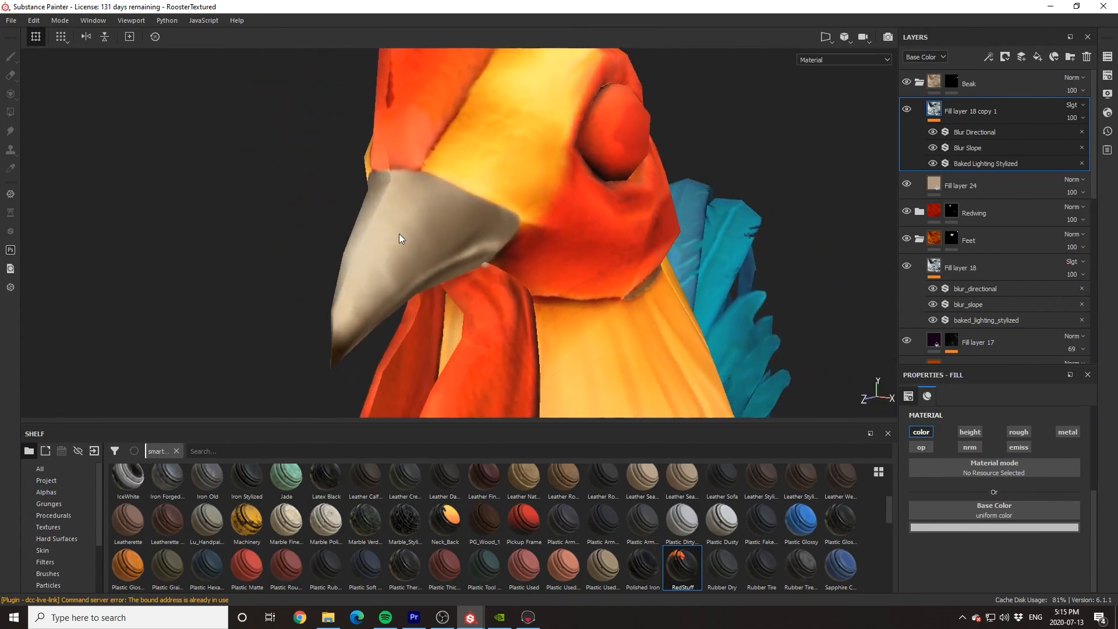
{"action": "left_click", "coordinate": [907, 109]}
{"action": "left_click", "coordinate": [907, 109]}
{"action": "left_click", "coordinate": [907, 108]}
{"action": "left_click", "coordinate": [907, 109]}
{"action": "mouse_move", "coordinate": [785, 172]}
{"action": "left_mouse_down", "text": "alt"}
{"action": "mouse_move", "coordinate": [565, 260]}
{"action": "mouse_move", "coordinate": [659, 268]}
{"action": "left_mouse_up", "text": "alt"}
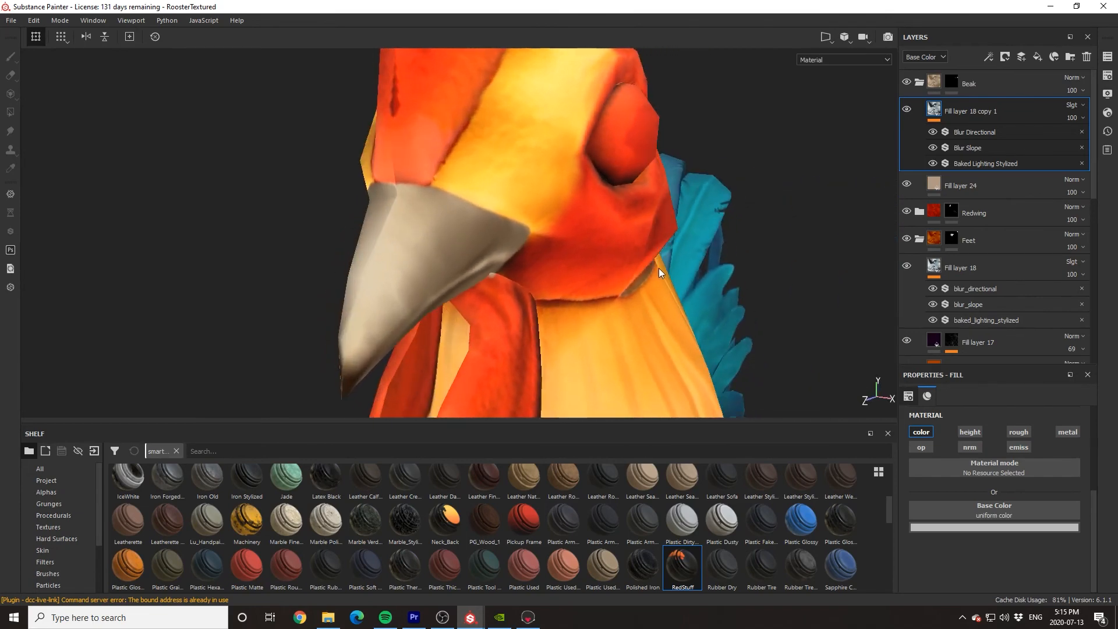
- Examine the beak up close and from afar, comparing its shading with the Blur Directional filter on and off
{"action": "scroll", "coordinate": [613, 273], "scroll_direction": "up", "scroll_amount": 3}
{"action": "left_click_drag", "start_coordinate": [405, 307], "coordinate": [571, 319], "text": "alt"}
{"action": "scroll", "coordinate": [378, 306], "scroll_direction": "down", "scroll_amount": 2}
{"action": "scroll", "coordinate": [572, 319], "scroll_direction": "down", "scroll_amount": 4}
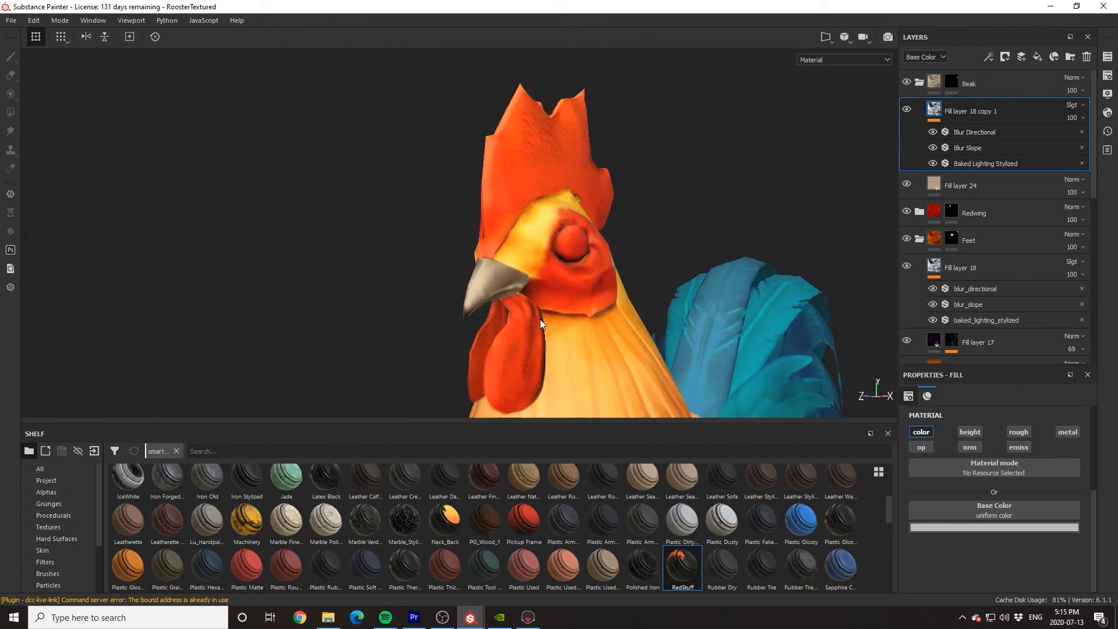
{"action": "scroll", "coordinate": [535, 318], "scroll_direction": "up", "scroll_amount": 5}
{"action": "left_click", "coordinate": [930, 134]}
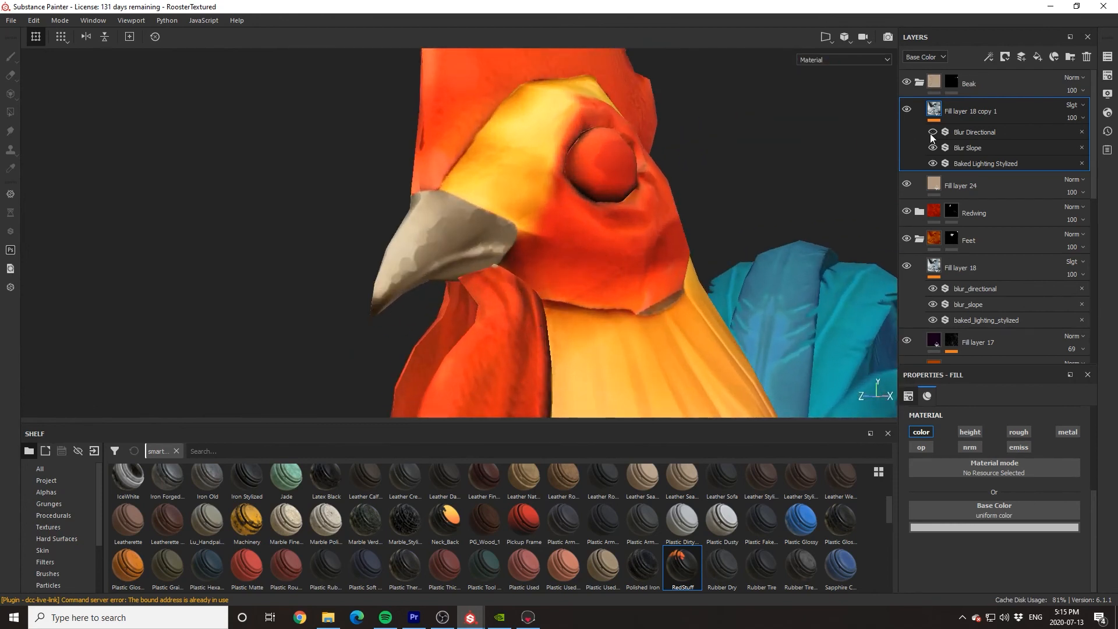
{"action": "left_click", "coordinate": [930, 134]}
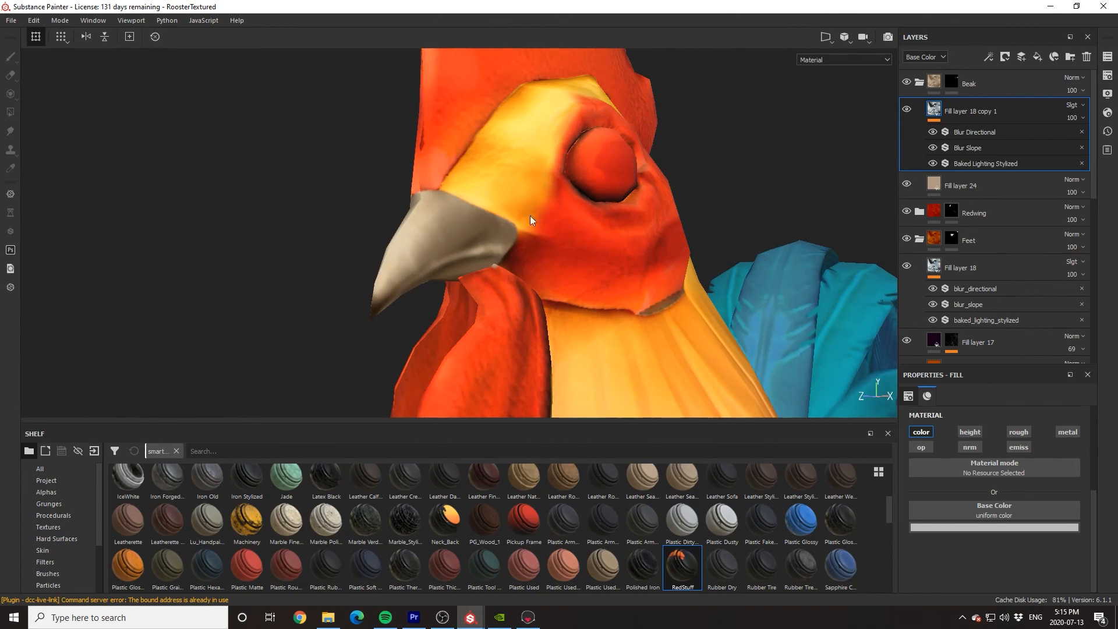
{"action": "left_click_drag", "start_coordinate": [455, 230], "coordinate": [410, 273], "text": "alt"}
{"action": "scroll", "coordinate": [466, 257], "scroll_direction": "up", "scroll_amount": 3}
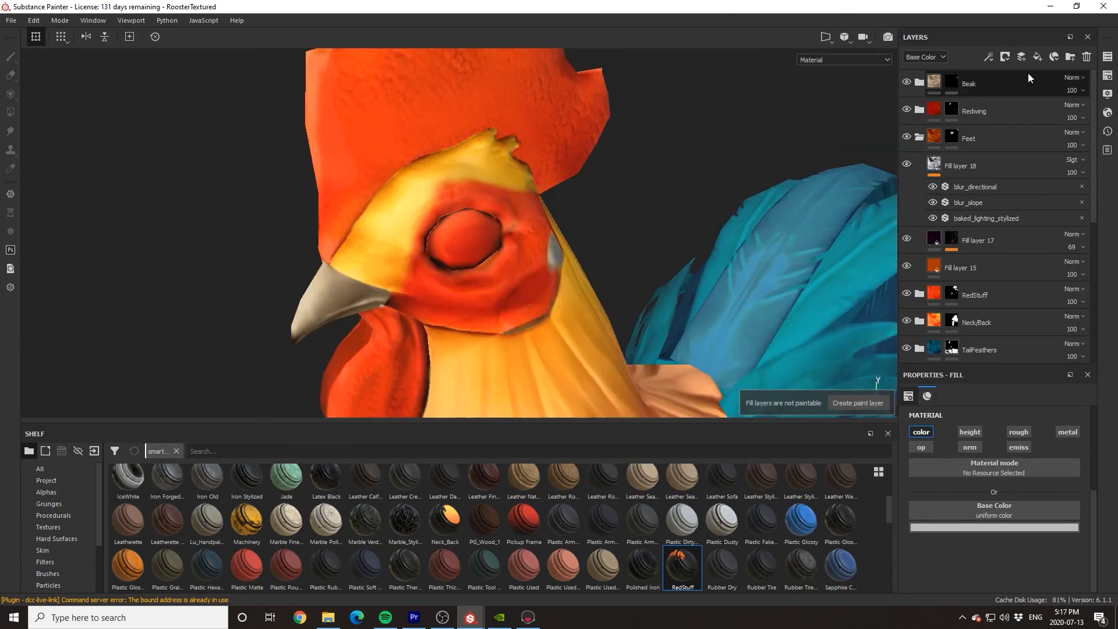
- Collapse the Feet folder and create a folder named Eye above Beak with a black mask
{"action": "left_click", "coordinate": [919, 137]}
{"action": "left_click", "coordinate": [997, 85]}
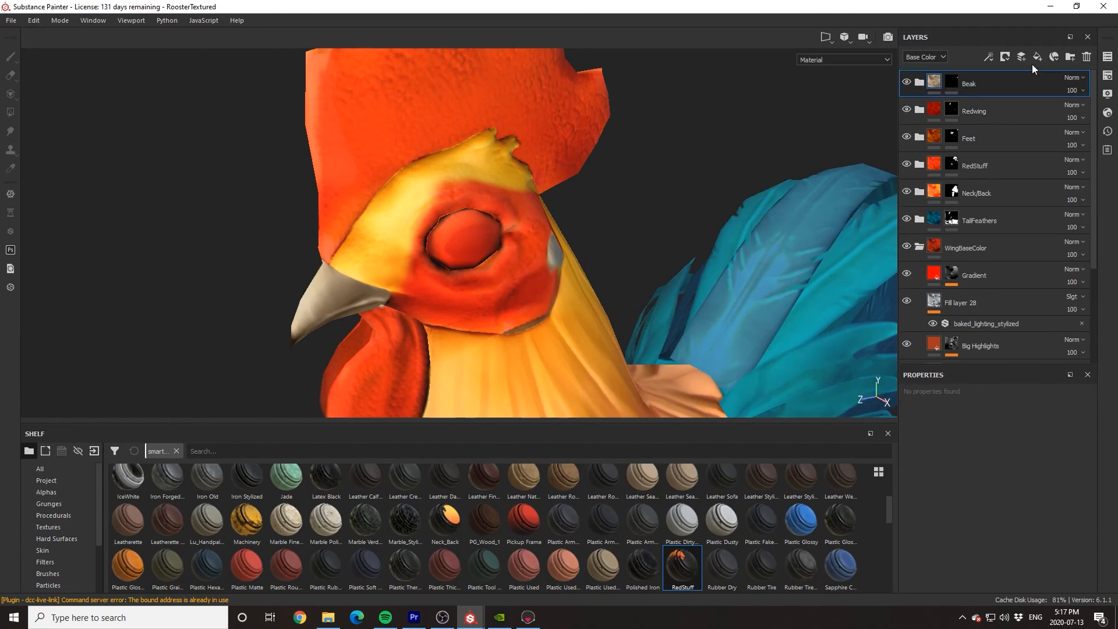
{"action": "left_click", "coordinate": [1071, 57]}
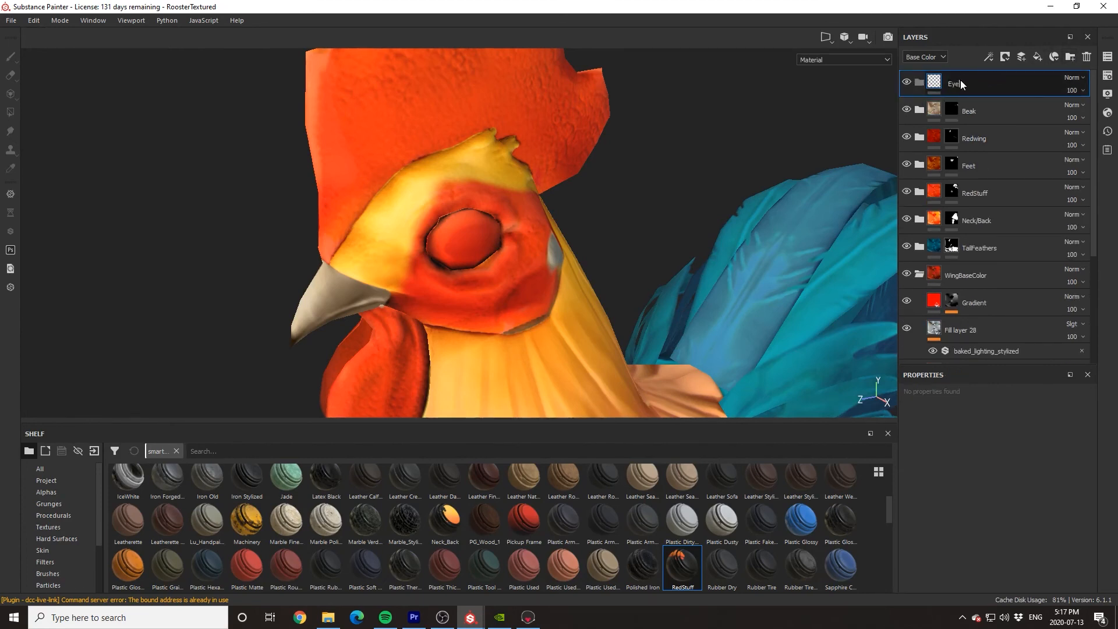
{"action": "right_click", "coordinate": [960, 80]}
{"action": "left_click", "coordinate": [999, 95]}
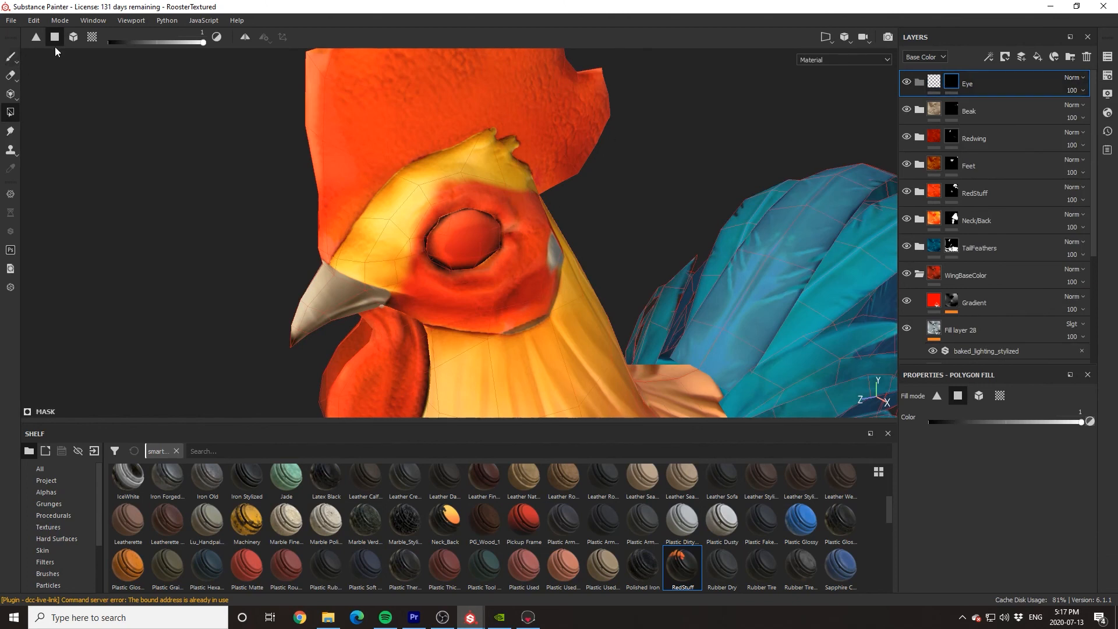
- Reveal the eye in the Eye mask with a UV chunk polygon fill and add a fill layer inside the folder
{"action": "left_click", "coordinate": [92, 37]}
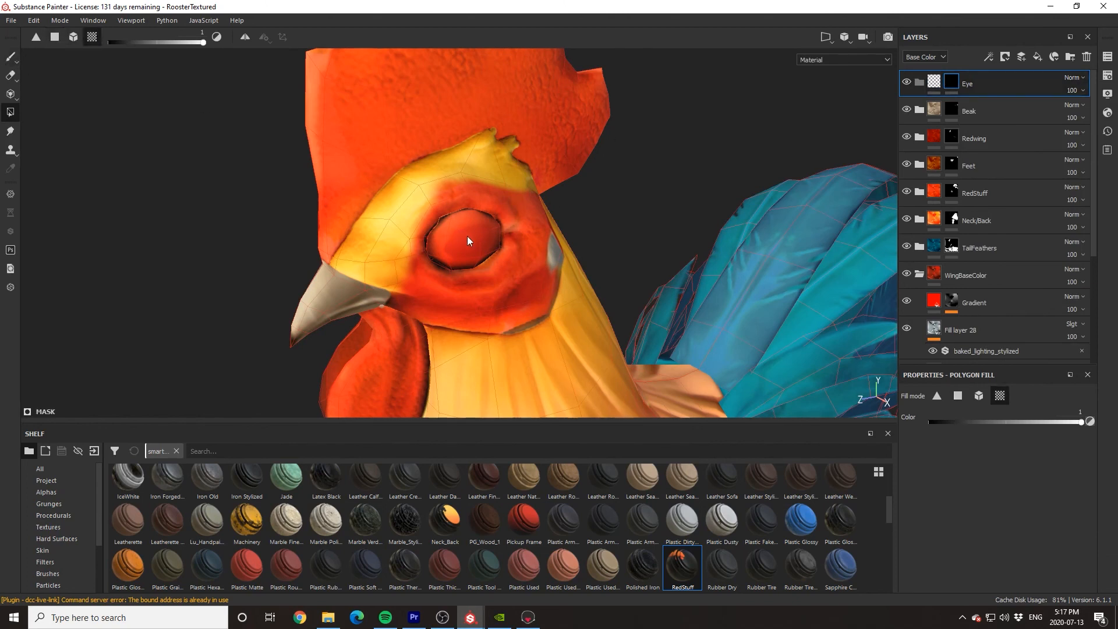
{"action": "left_click", "coordinate": [1038, 56]}
{"action": "left_click_drag", "start_coordinate": [996, 77], "coordinate": [996, 104]}
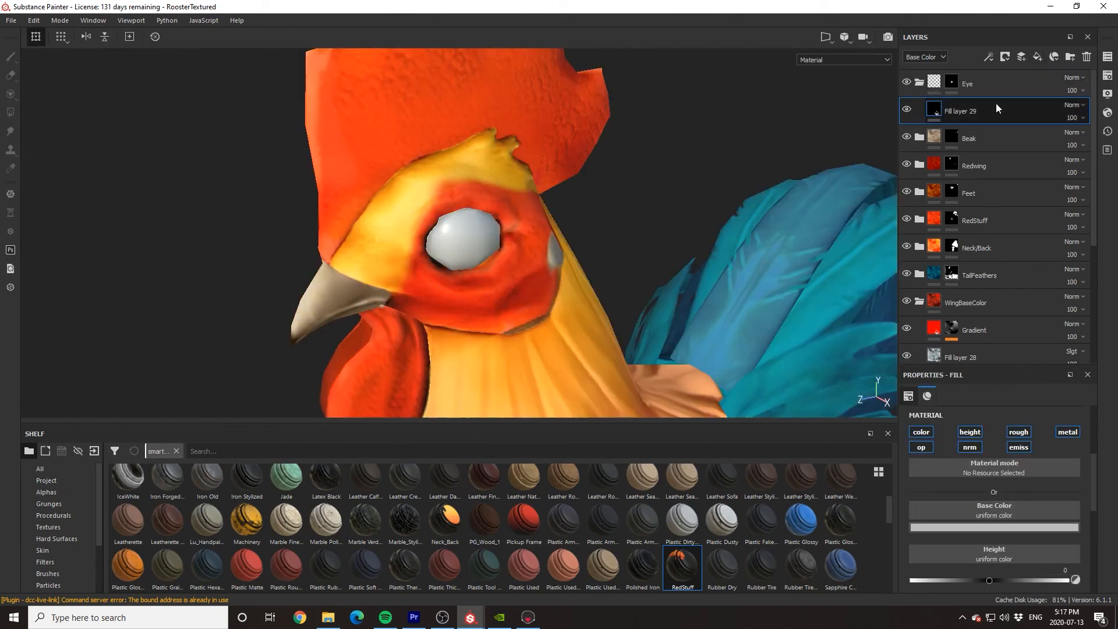
- Limit the eye's Fill layer 29 to the color and roughness channels and set its roughness to 1
{"action": "scroll", "coordinate": [816, 150], "scroll_direction": "up", "scroll_amount": 5}
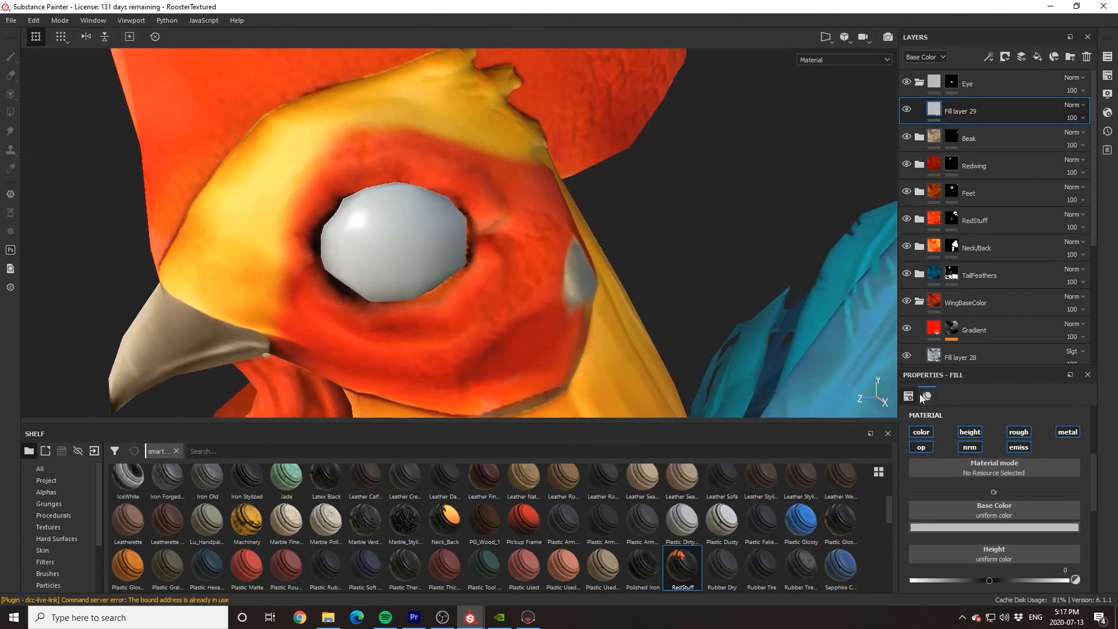
{"action": "left_click", "coordinate": [913, 431], "text": "alt"}
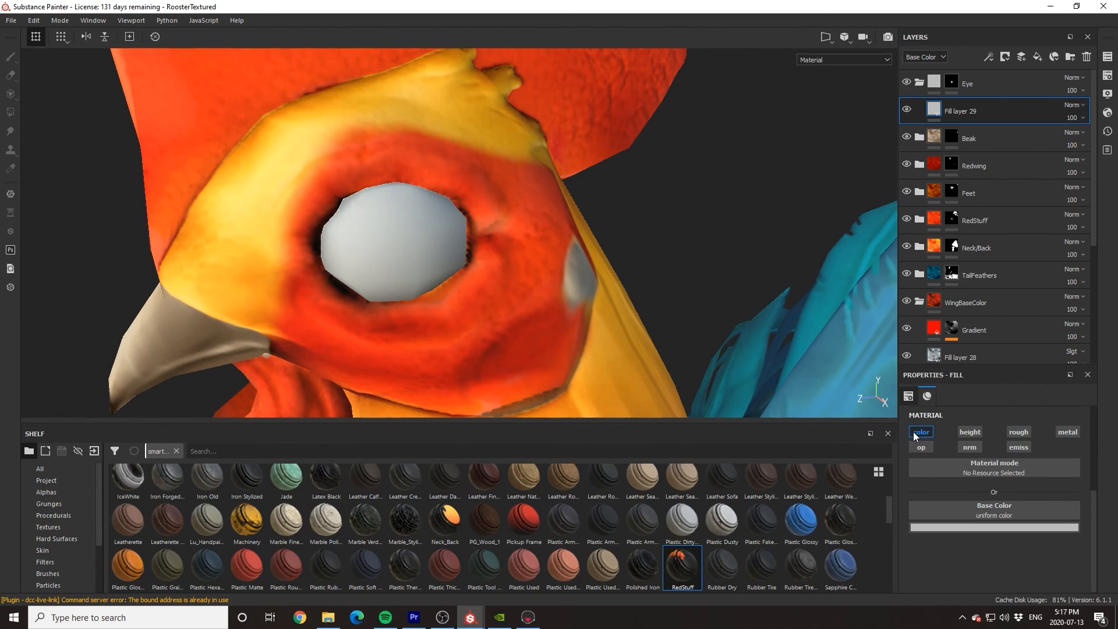
{"action": "left_click", "coordinate": [1021, 434]}
{"action": "left_click_drag", "start_coordinate": [1013, 580], "coordinate": [1073, 581]}
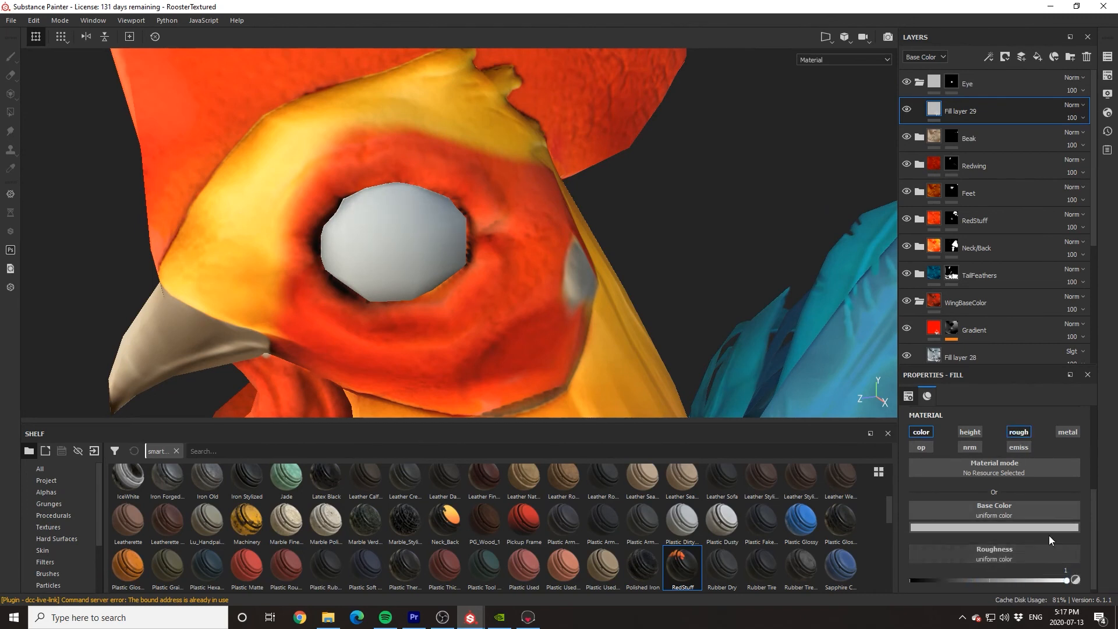
- Add a paint layer above Fill layer 29 in the Eye folder and prepare the Basic Hard brush with a black base color
{"action": "left_click", "coordinate": [1020, 57]}
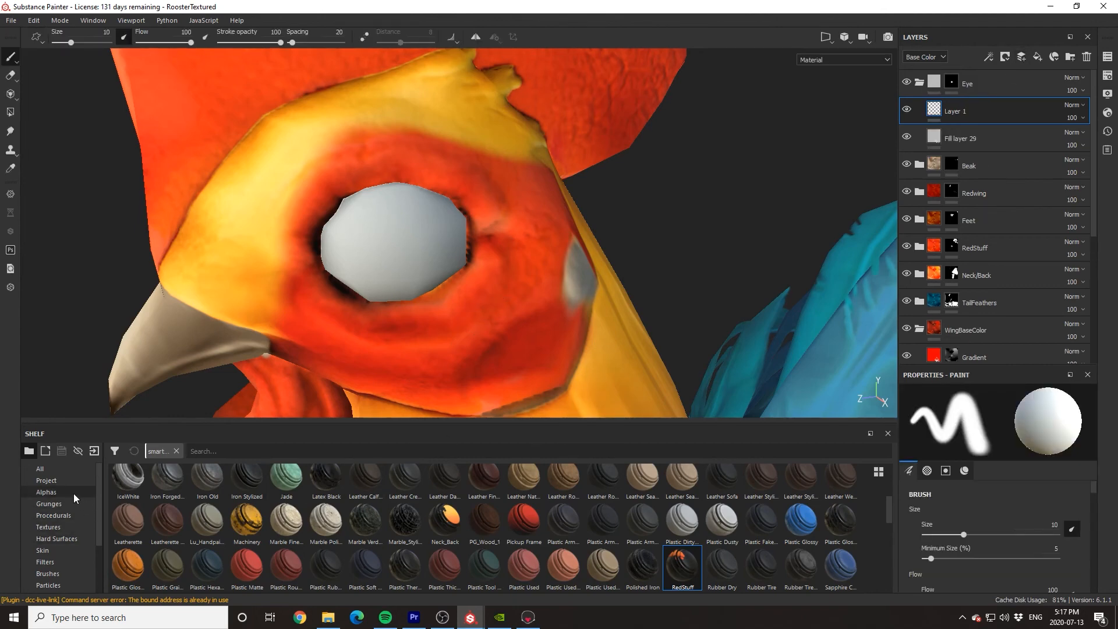
{"action": "scroll", "coordinate": [73, 494], "scroll_direction": "down", "scroll_amount": 2}
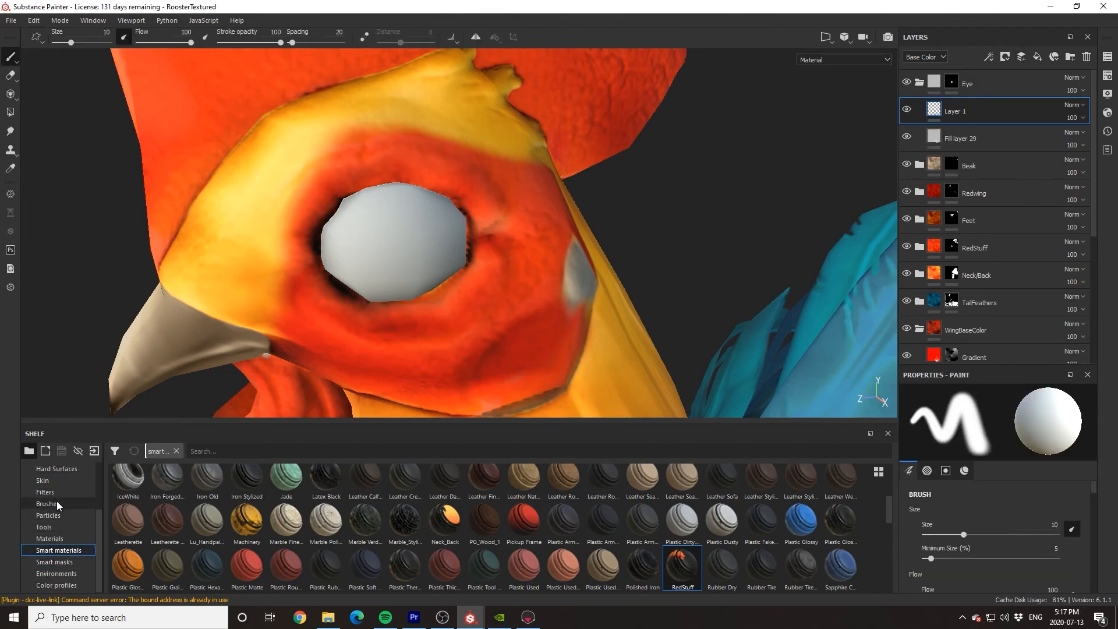
{"action": "left_click", "coordinate": [57, 502]}
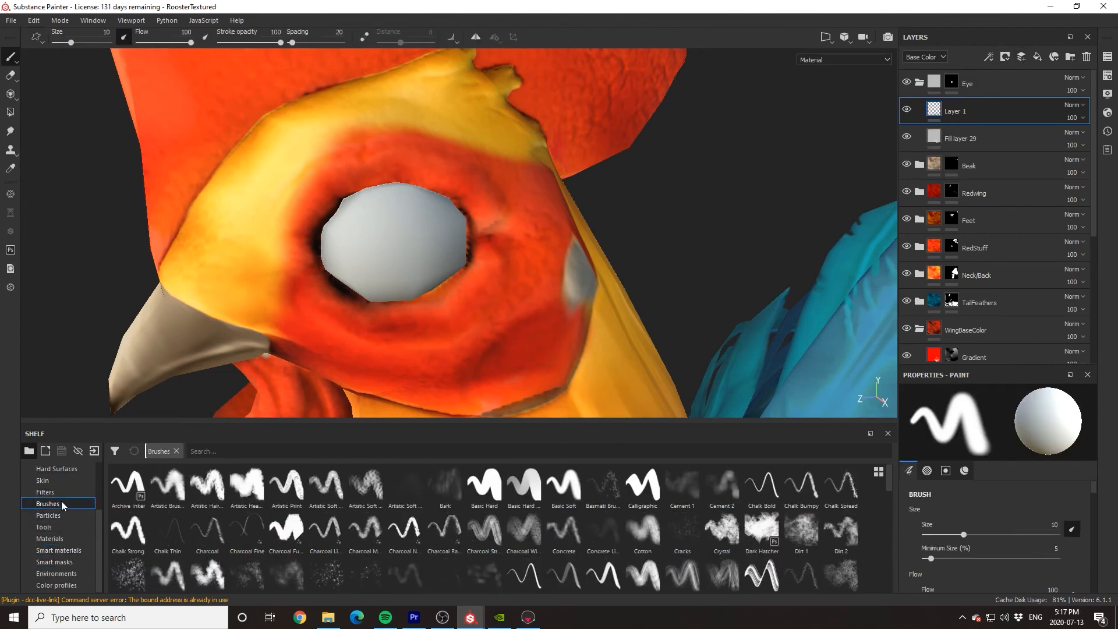
{"action": "left_click", "coordinate": [495, 492]}
{"action": "scroll", "coordinate": [966, 554], "scroll_direction": "down", "scroll_amount": 8}
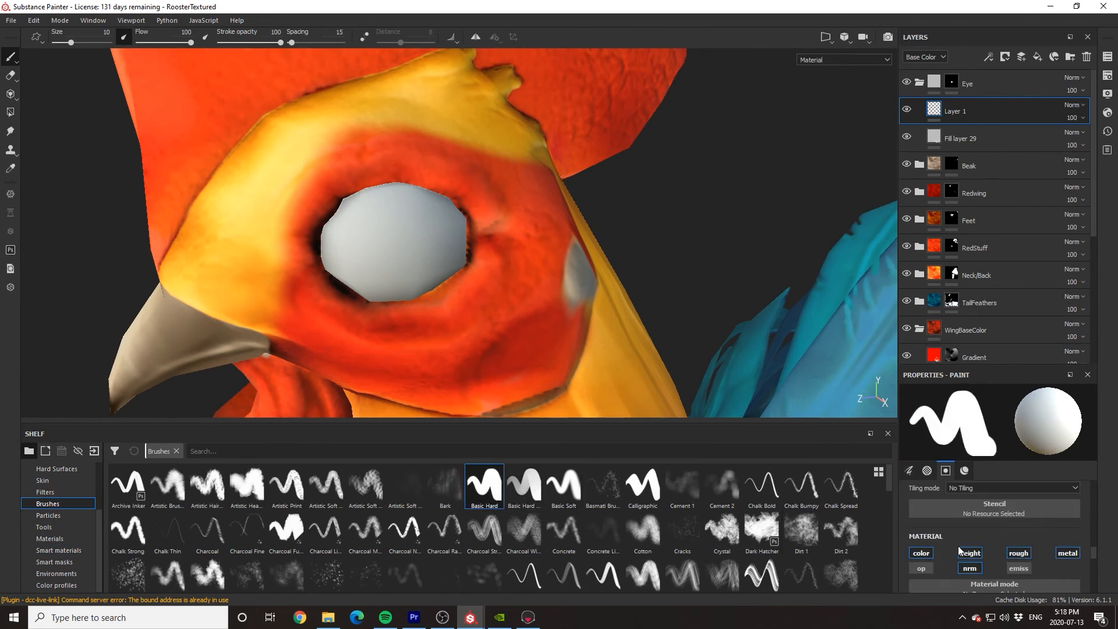
{"action": "left_click", "coordinate": [989, 579]}
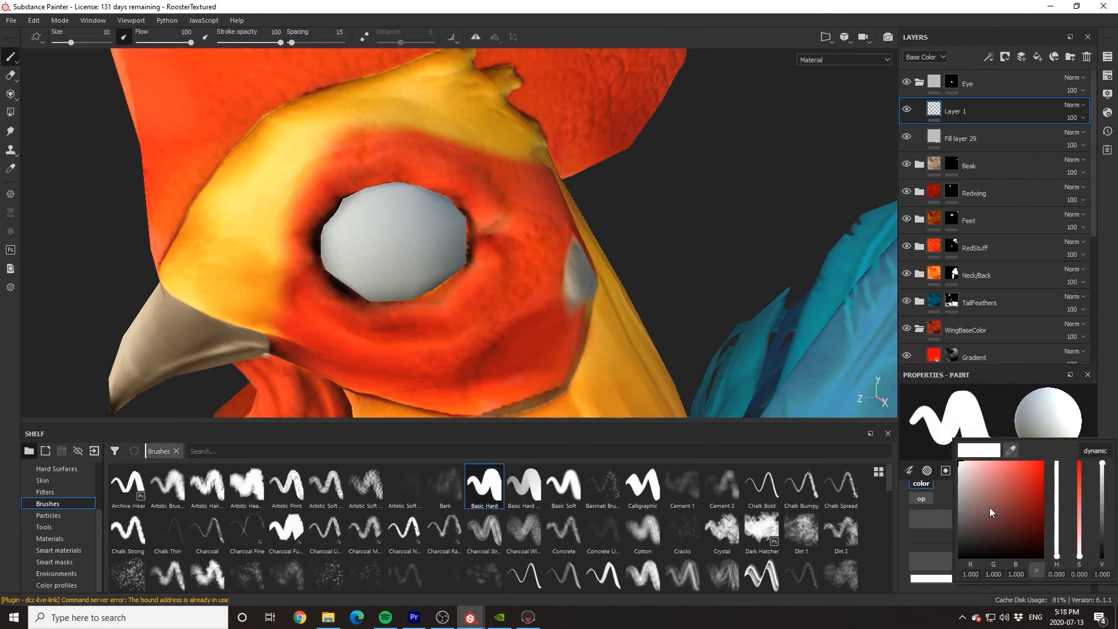
{"action": "left_click_drag", "start_coordinate": [989, 508], "coordinate": [936, 580]}
- Reduce the brush size to about 1.86 and paint a round black pupil in the middle of the eyeball
{"action": "left_click", "coordinate": [401, 243]}
{"action": "key", "text": "ctrl+z"}
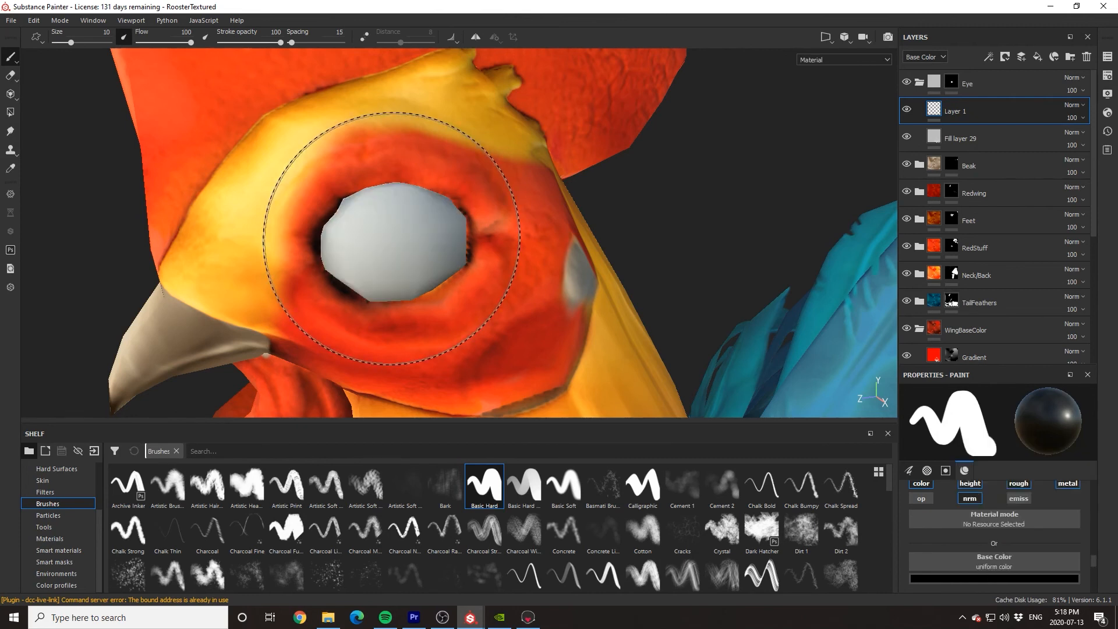
{"action": "right_click_drag", "start_coordinate": [401, 244], "coordinate": [394, 244], "text": "ctrl"}
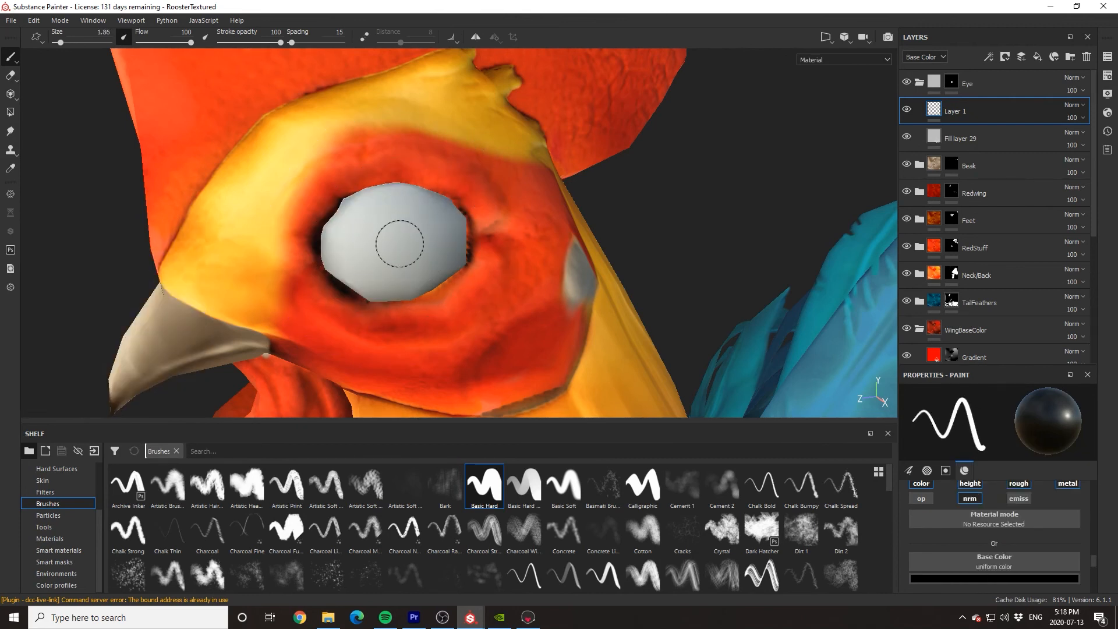
{"action": "left_click", "coordinate": [399, 243]}
{"action": "mouse_move", "coordinate": [203, 204]}
{"action": "left_mouse_down", "text": "alt"}
{"action": "mouse_move", "coordinate": [152, 192]}
{"action": "mouse_move", "coordinate": [165, 177]}
{"action": "mouse_move", "coordinate": [187, 198]}
{"action": "left_mouse_up", "text": "alt"}
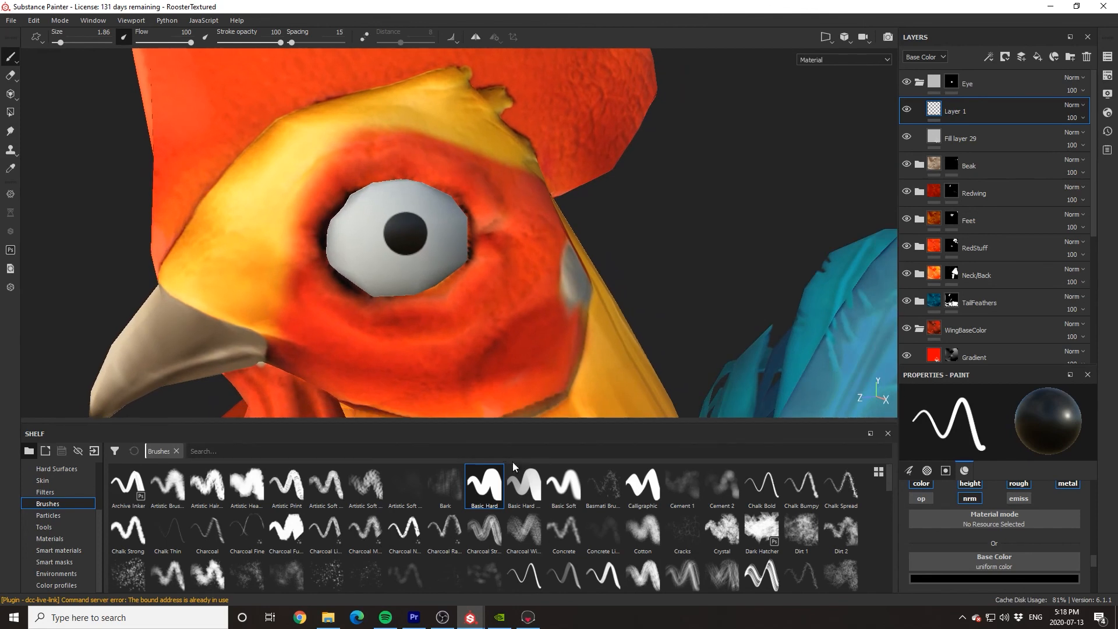
- Dab a soft white highlight on the pupil's upper edge using the Basic Soft brush at size 1.86
{"action": "left_click", "coordinate": [559, 488]}
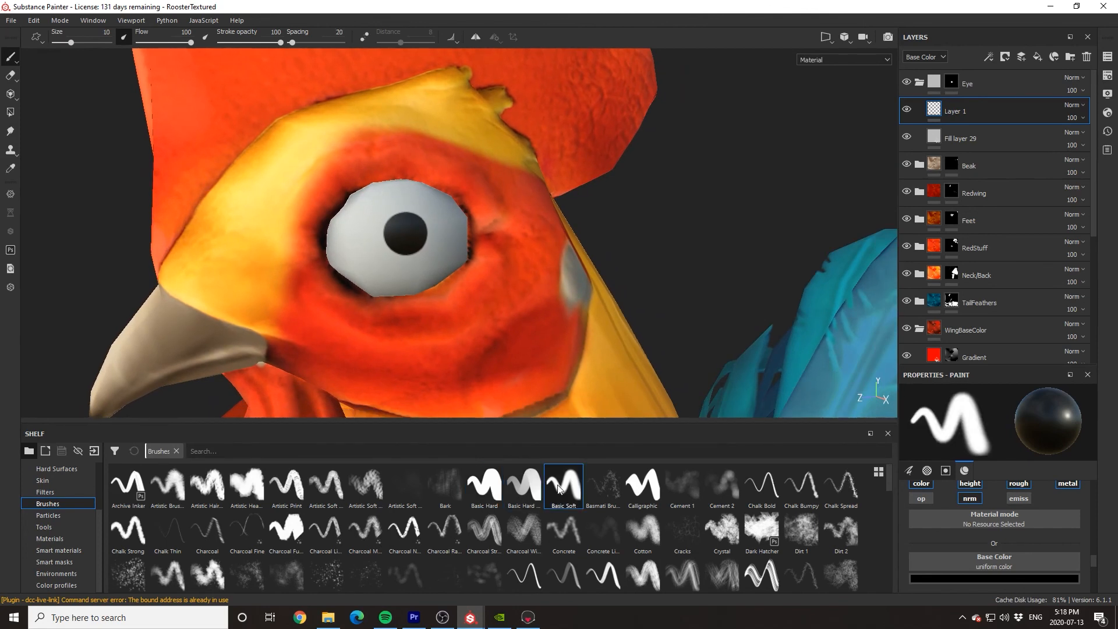
{"action": "left_click", "coordinate": [979, 576]}
{"action": "left_click_drag", "start_coordinate": [977, 489], "coordinate": [892, 399]}
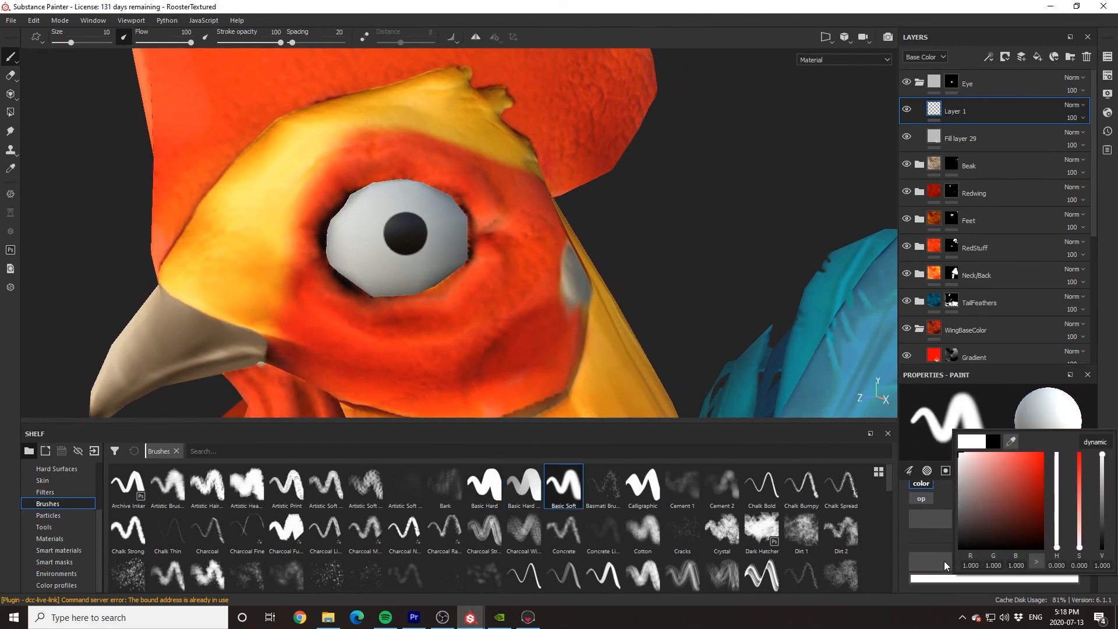
{"action": "left_click", "coordinate": [565, 484]}
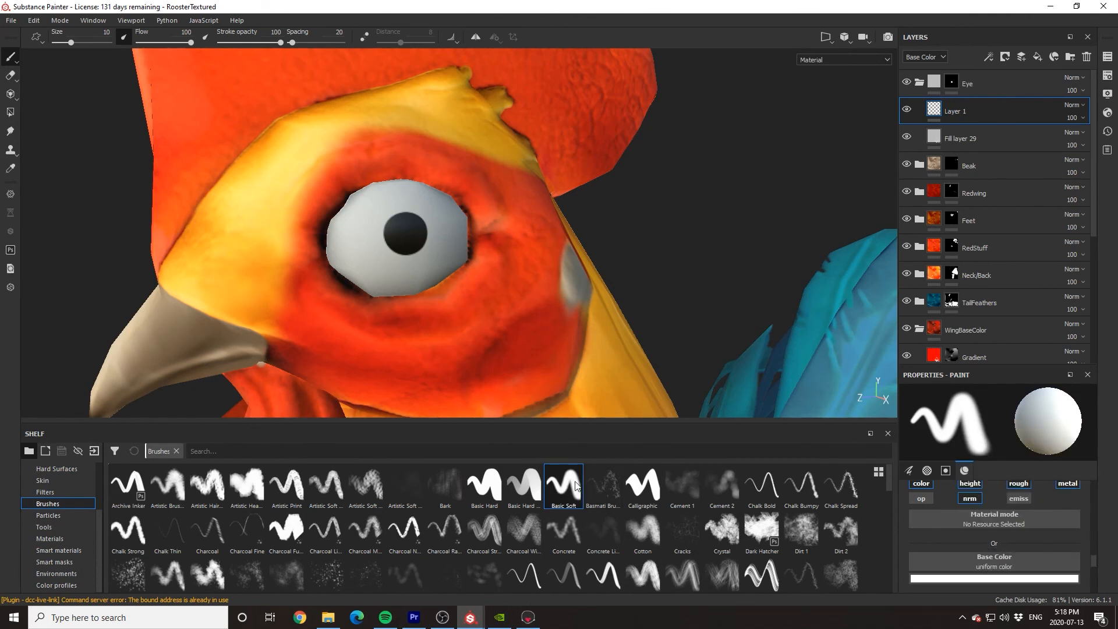
{"action": "right_click_drag", "start_coordinate": [478, 230], "coordinate": [428, 221], "text": "ctrl"}
{"action": "left_click_drag", "start_coordinate": [423, 216], "coordinate": [405, 214], "text": "alt"}
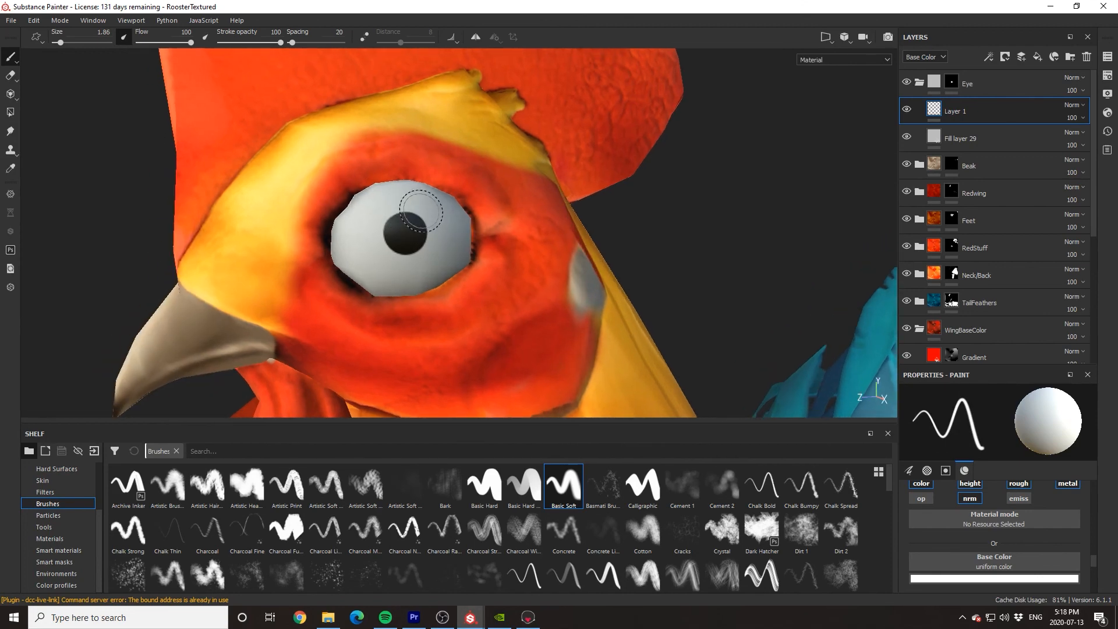
{"action": "left_click", "coordinate": [418, 213]}
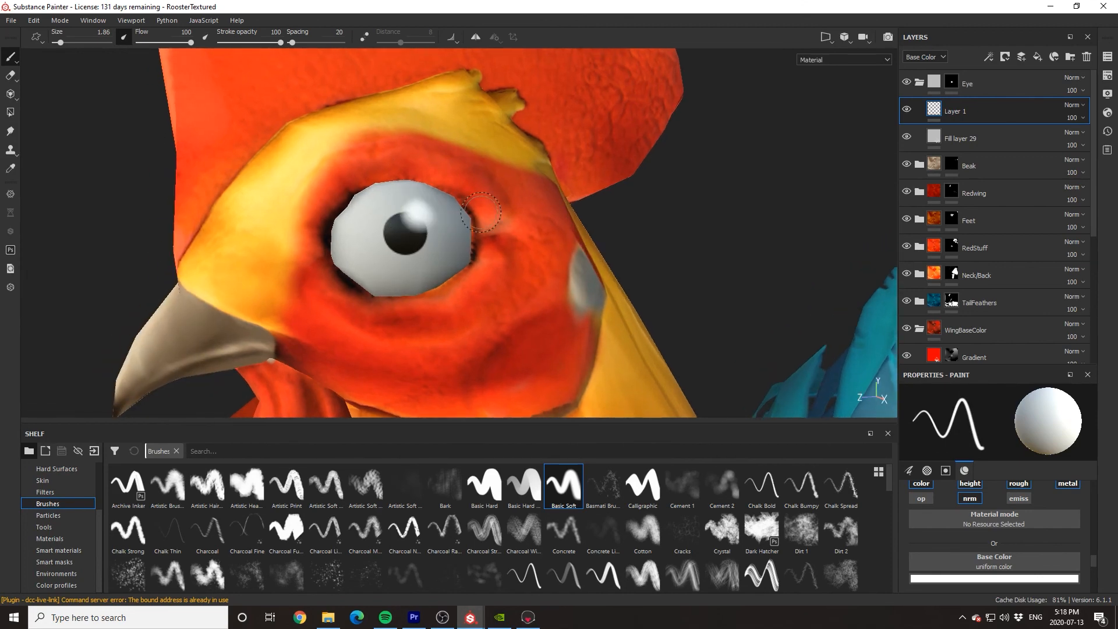
- Examine the painted eye from several angles and distances around the rooster's head
{"action": "left_click_drag", "start_coordinate": [669, 238], "coordinate": [770, 250], "text": "alt"}
{"action": "right_click_drag", "start_coordinate": [770, 250], "coordinate": [679, 261], "text": "alt"}
{"action": "mouse_move", "coordinate": [679, 261]}
{"action": "left_mouse_down", "text": "alt"}
{"action": "mouse_move", "coordinate": [583, 259]}
{"action": "mouse_move", "coordinate": [628, 257]}
{"action": "mouse_move", "coordinate": [613, 260]}
{"action": "left_mouse_up", "text": "alt"}
{"action": "right_click_drag", "start_coordinate": [613, 260], "coordinate": [639, 259], "text": "alt"}
{"action": "left_click_drag", "start_coordinate": [640, 259], "coordinate": [594, 257], "text": "alt"}
{"action": "right_click_drag", "start_coordinate": [516, 255], "coordinate": [562, 260], "text": "alt"}
{"action": "left_click_drag", "start_coordinate": [562, 259], "coordinate": [589, 260], "text": "alt"}
{"action": "right_click_drag", "start_coordinate": [588, 261], "coordinate": [567, 260], "text": "alt"}
{"action": "left_click_drag", "start_coordinate": [567, 260], "coordinate": [586, 260], "text": "alt"}
{"action": "right_click_drag", "start_coordinate": [587, 260], "coordinate": [576, 281], "text": "alt"}
{"action": "mouse_move", "coordinate": [576, 281]}
{"action": "left_mouse_down", "text": "alt"}
{"action": "mouse_move", "coordinate": [487, 282]}
{"action": "mouse_move", "coordinate": [561, 282]}
{"action": "mouse_move", "coordinate": [521, 282]}
{"action": "left_mouse_up", "text": "alt"}
{"action": "mouse_move", "coordinate": [676, 227]}
{"action": "left_mouse_down", "text": "alt"}
{"action": "mouse_move", "coordinate": [638, 230]}
{"action": "mouse_move", "coordinate": [671, 224]}
{"action": "left_mouse_up", "text": "alt"}
- Tint the base color of the eye's Fill layer 29 to a pale pink, RGB 0.558, 0.394, 0.394
{"action": "left_click", "coordinate": [1026, 140]}
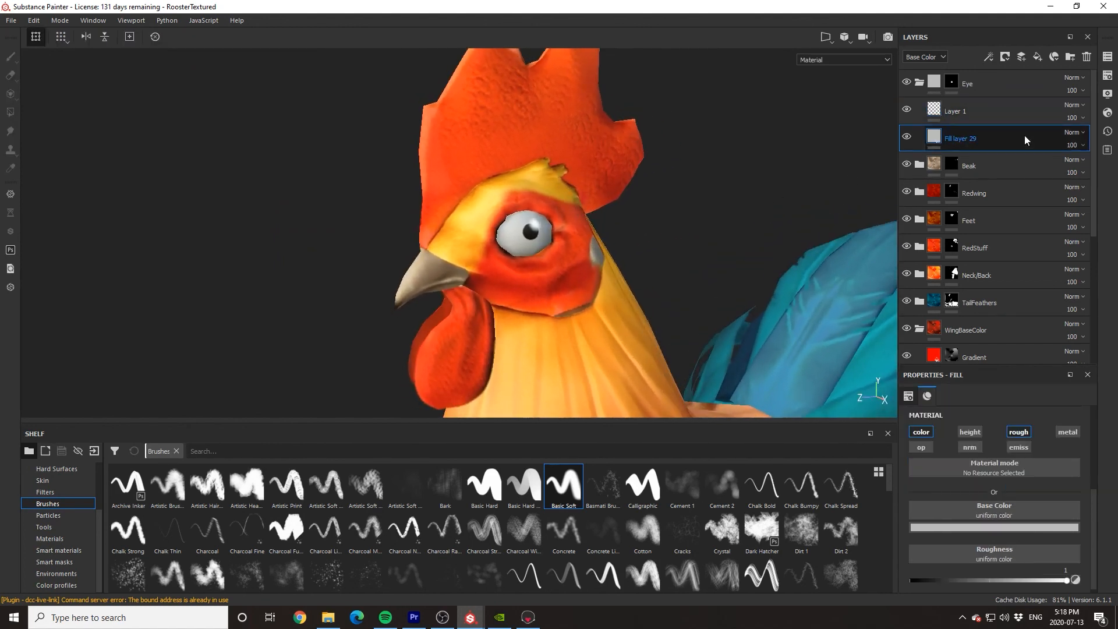
{"action": "left_click", "coordinate": [980, 526]}
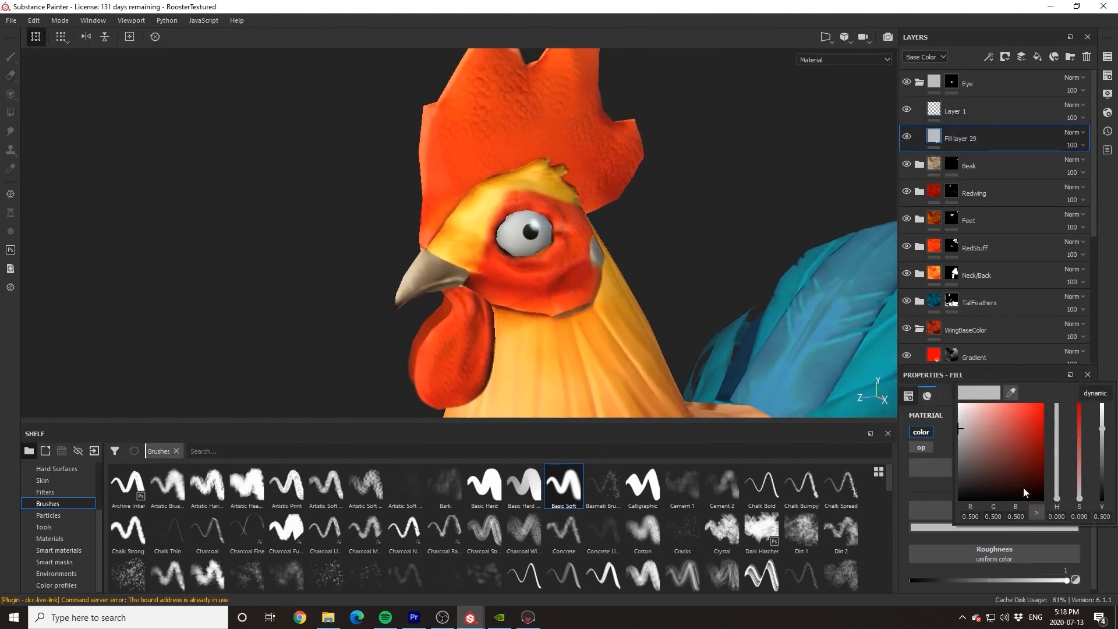
{"action": "left_click", "coordinate": [971, 427]}
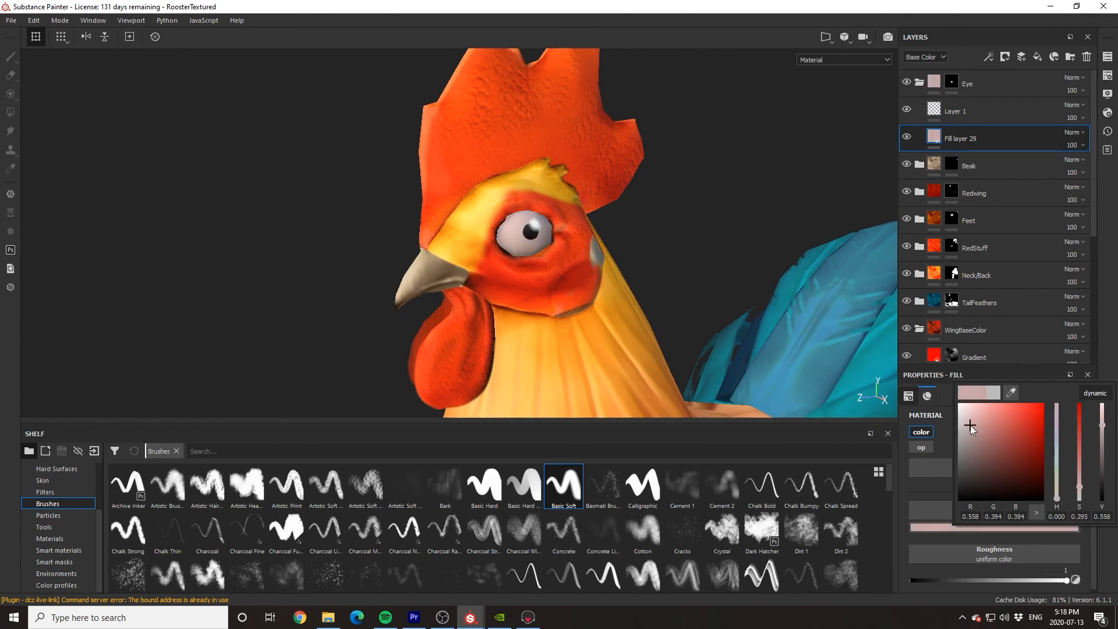